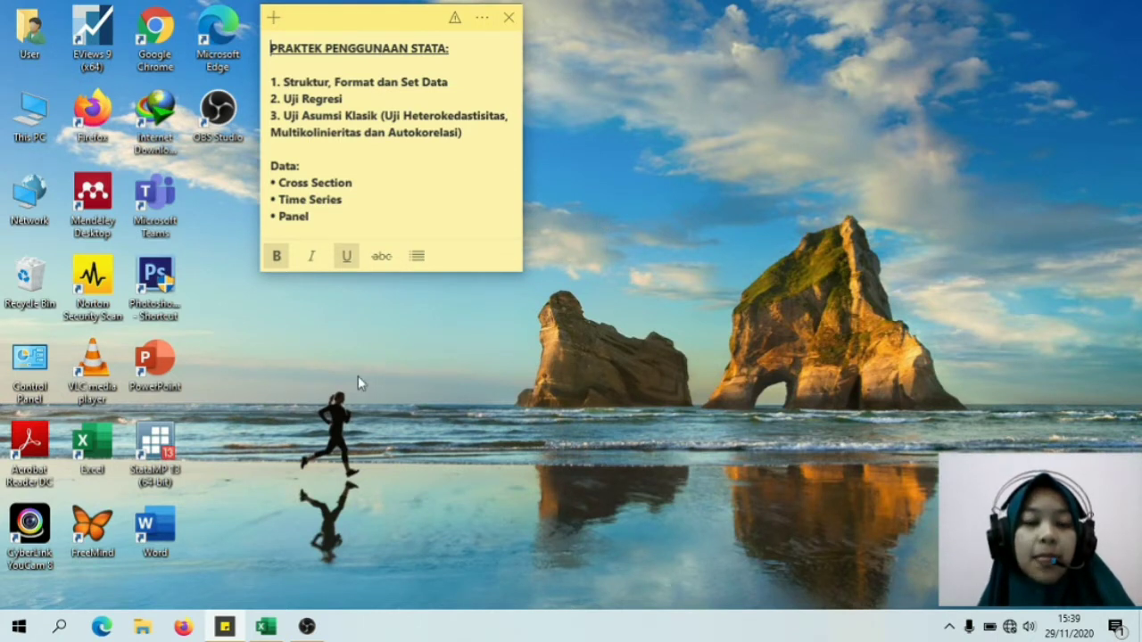
Step: Check the Cross Section sheet in Excel's Data STATA workbook, and start Stata/MP 13 with its Data Editor in edit mode
{"action": "left_click", "coordinate": [262, 628]}
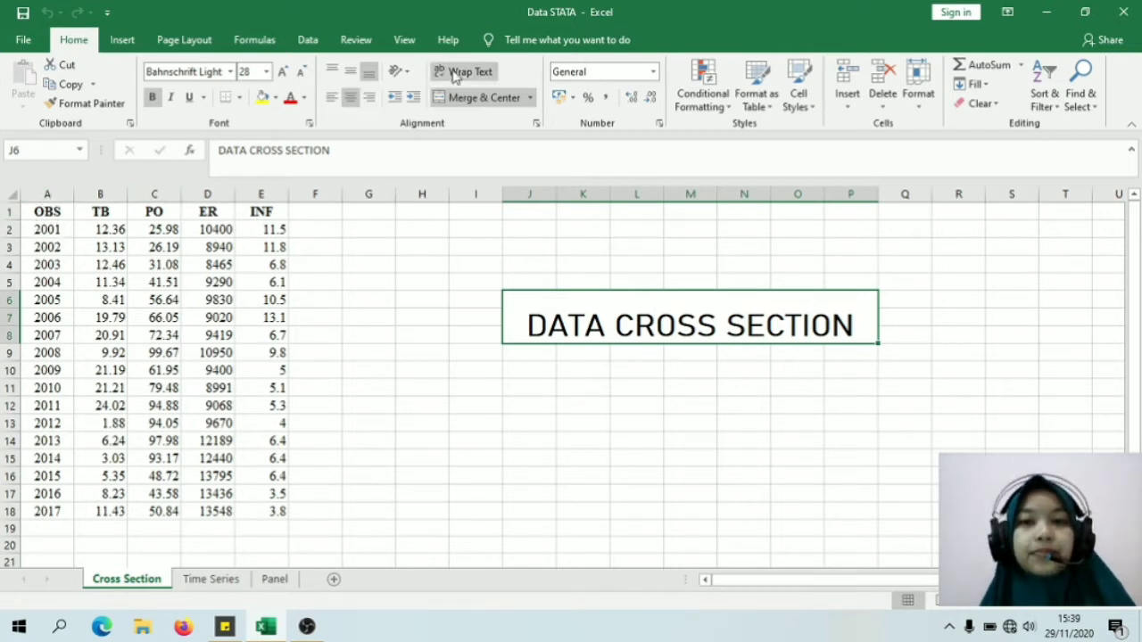
{"action": "left_click", "coordinate": [1046, 10]}
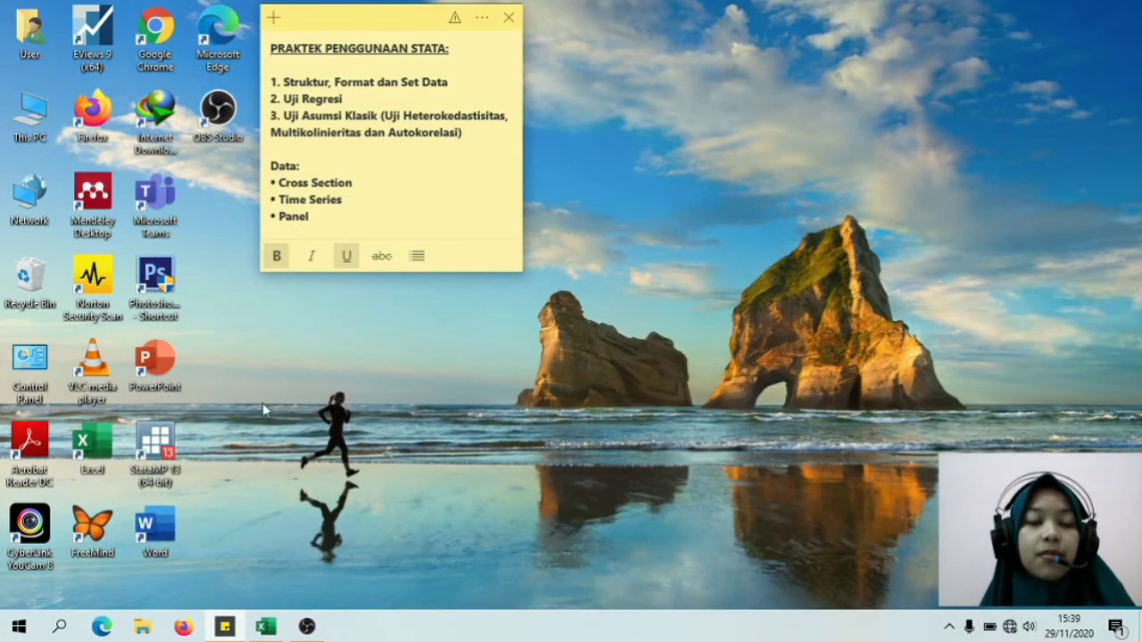
{"action": "double_click", "coordinate": [167, 448]}
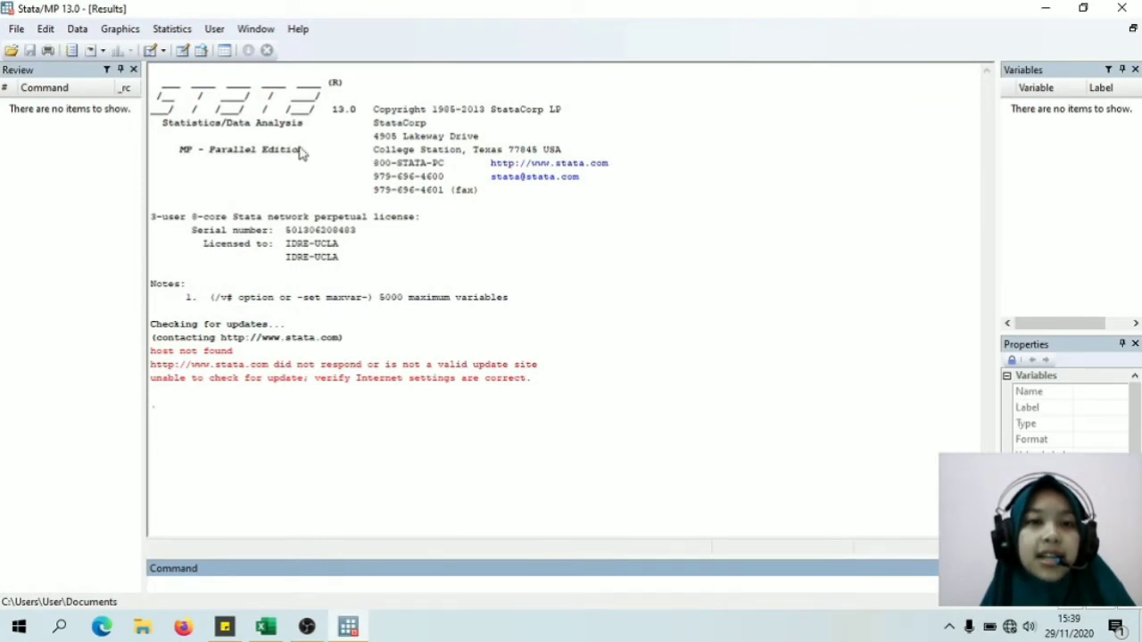
{"action": "left_click", "coordinate": [77, 32]}
{"action": "mouse_move", "coordinate": [98, 71]}
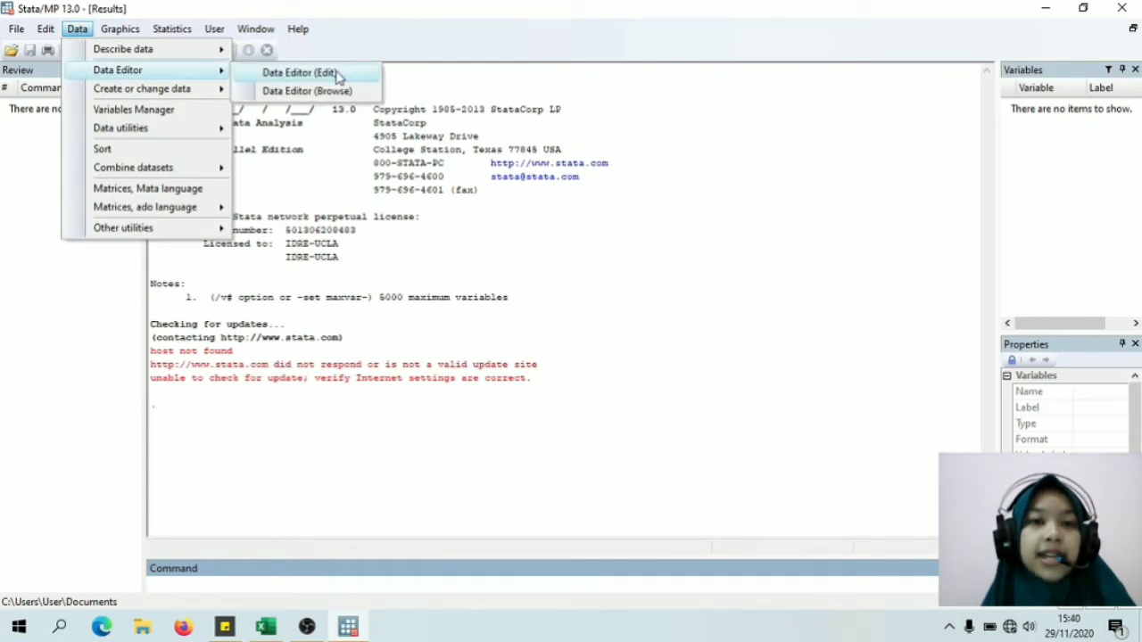
{"action": "left_click", "coordinate": [300, 73]}
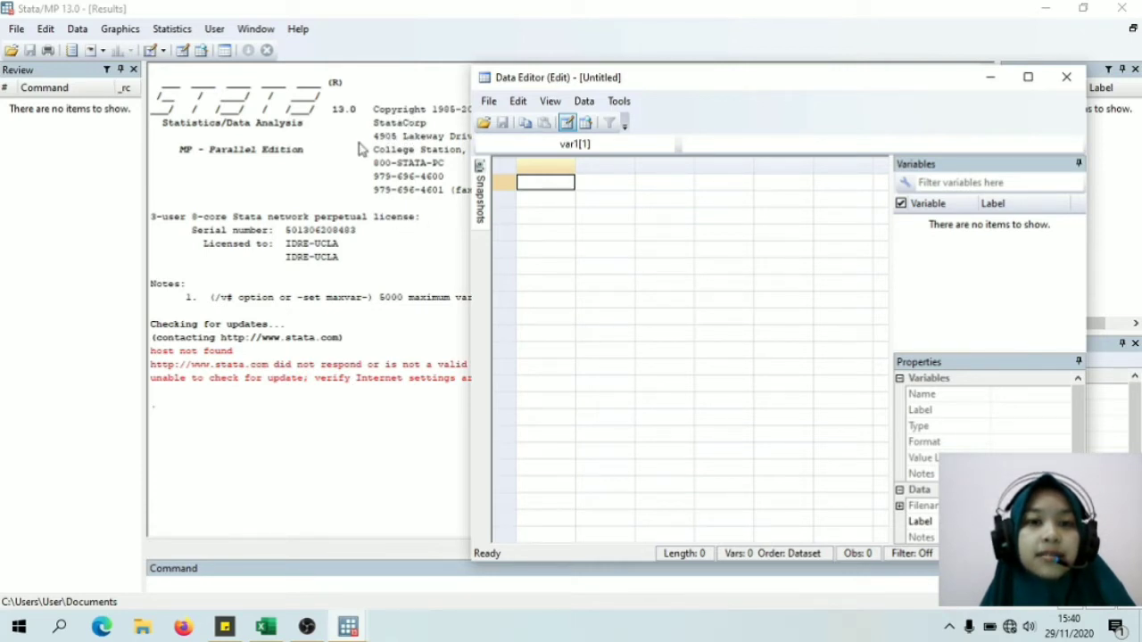
Step: Switch to Excel and copy the cross-section table A1:E18, including its header row
{"action": "left_click", "coordinate": [265, 627]}
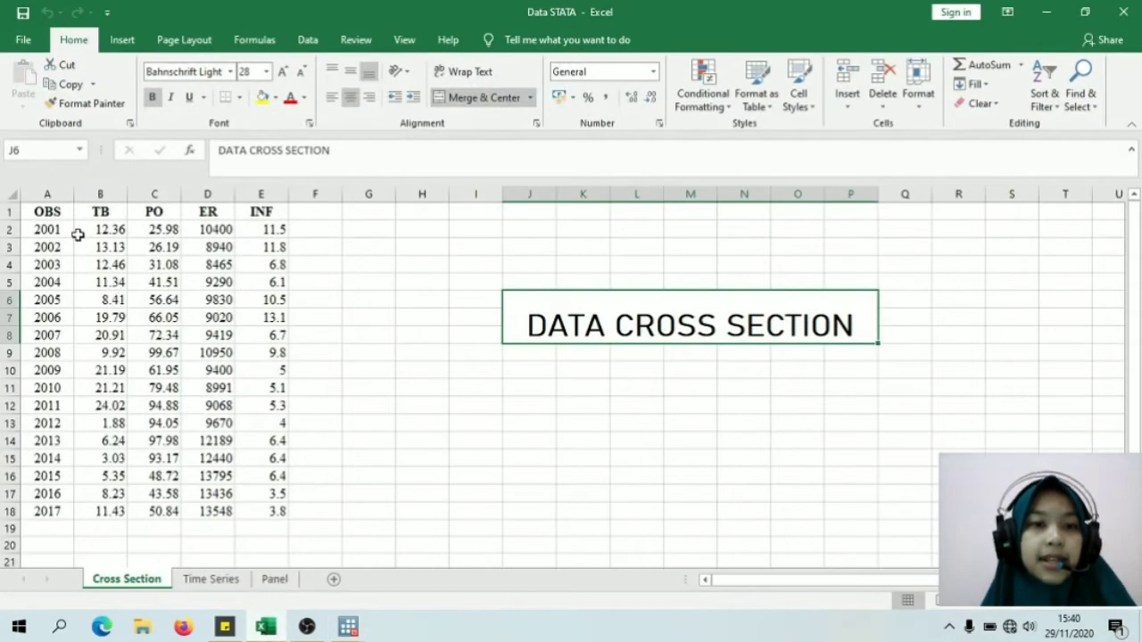
{"action": "left_click_drag", "start_coordinate": [50, 212], "coordinate": [268, 513]}
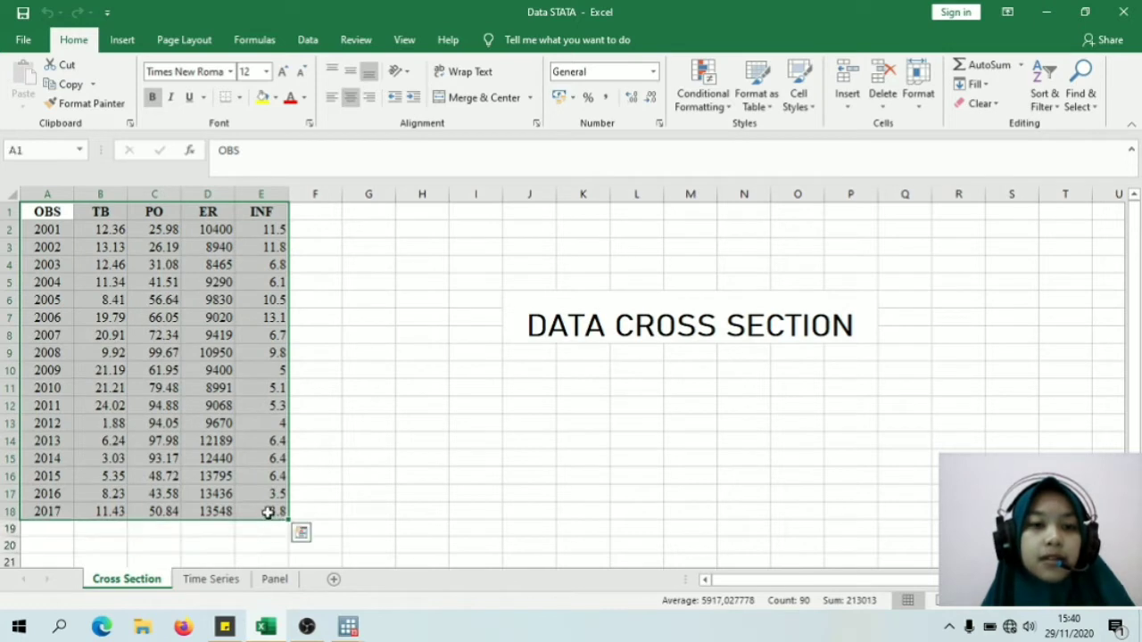
{"action": "key", "text": "ctrl+c"}
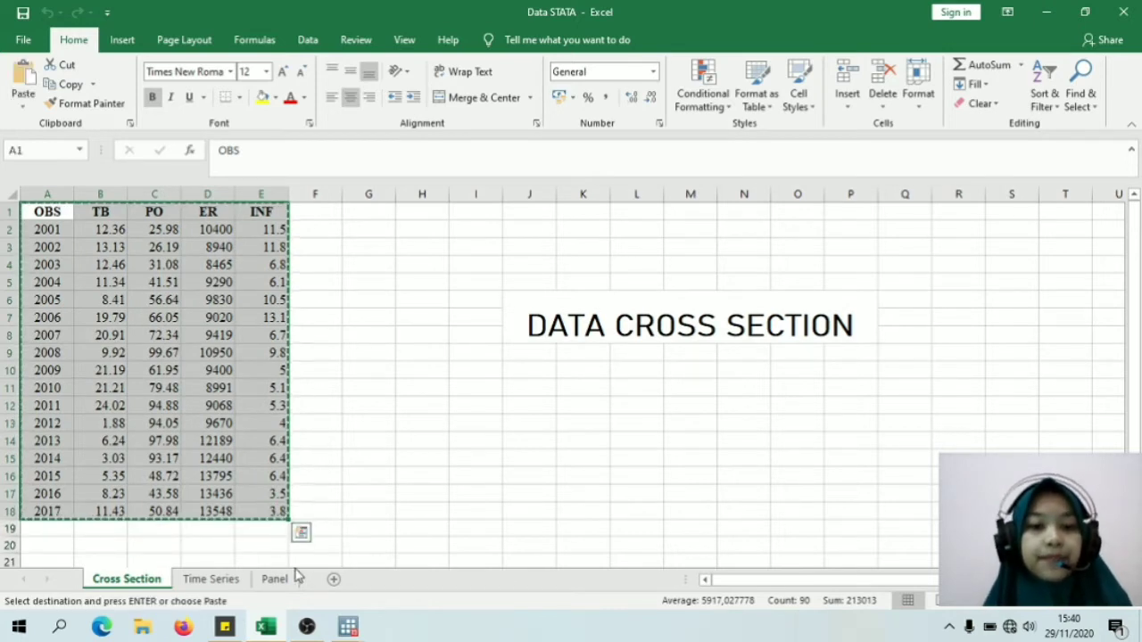
Step: Paste the copied table into the first cell of Stata's Data Editor, treating the first row as variable names
{"action": "mouse_move", "coordinate": [350, 630]}
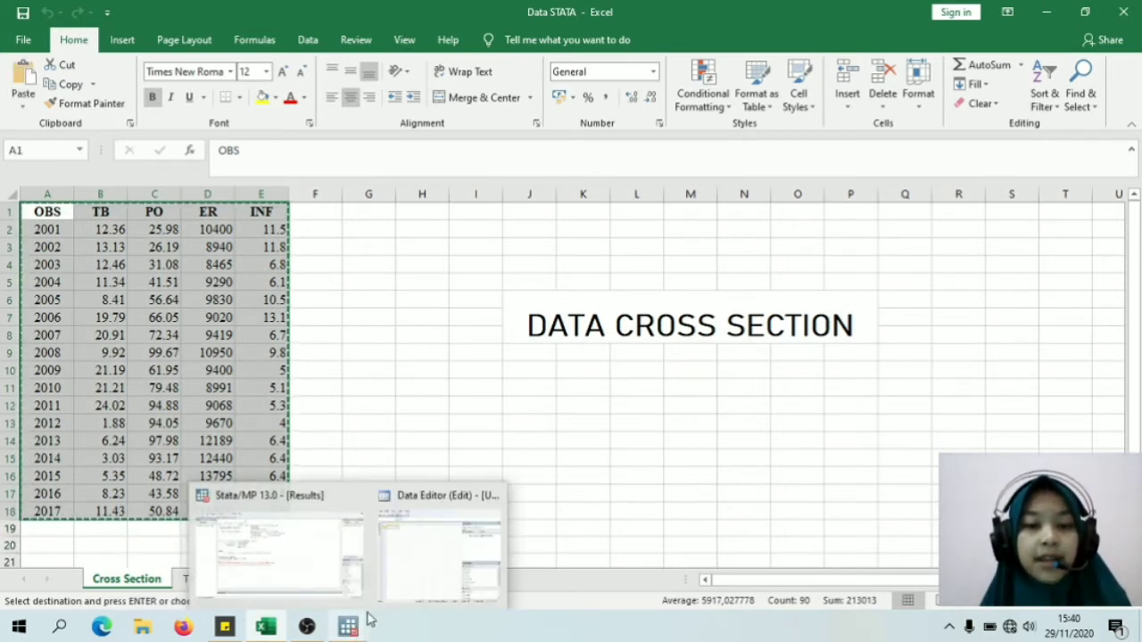
{"action": "left_click", "coordinate": [436, 541]}
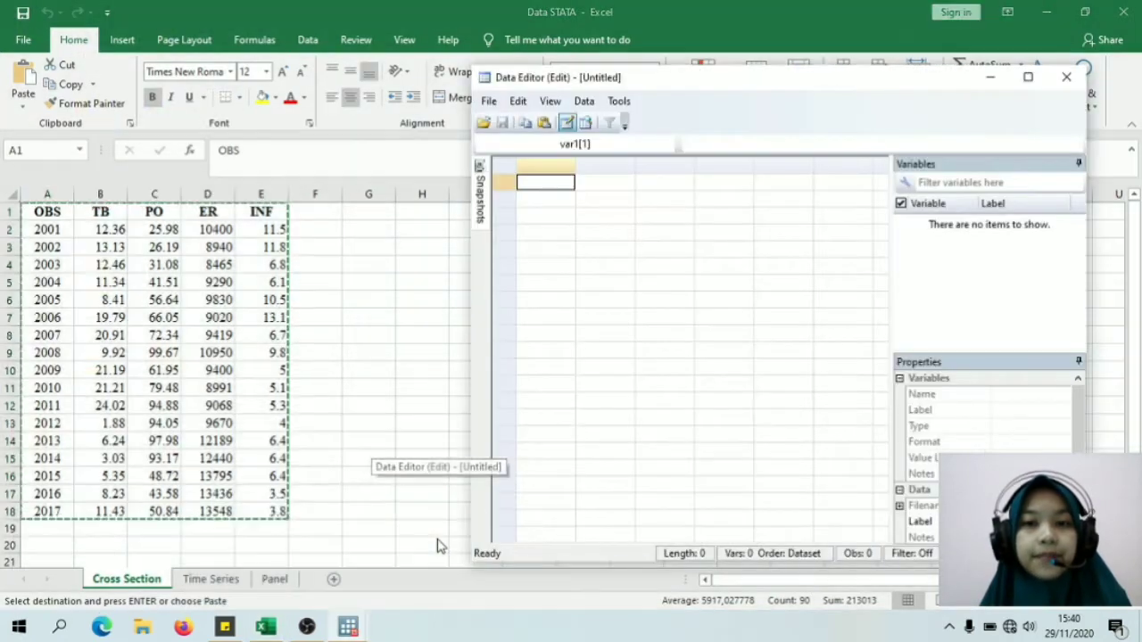
{"action": "left_click", "coordinate": [1045, 12]}
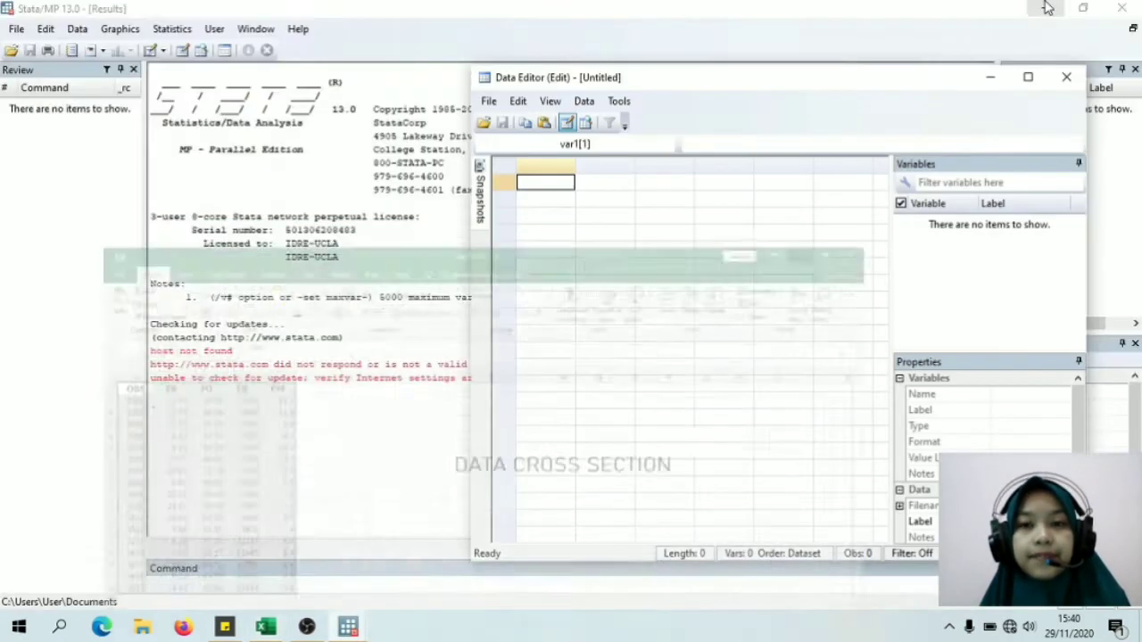
{"action": "right_click", "coordinate": [547, 184]}
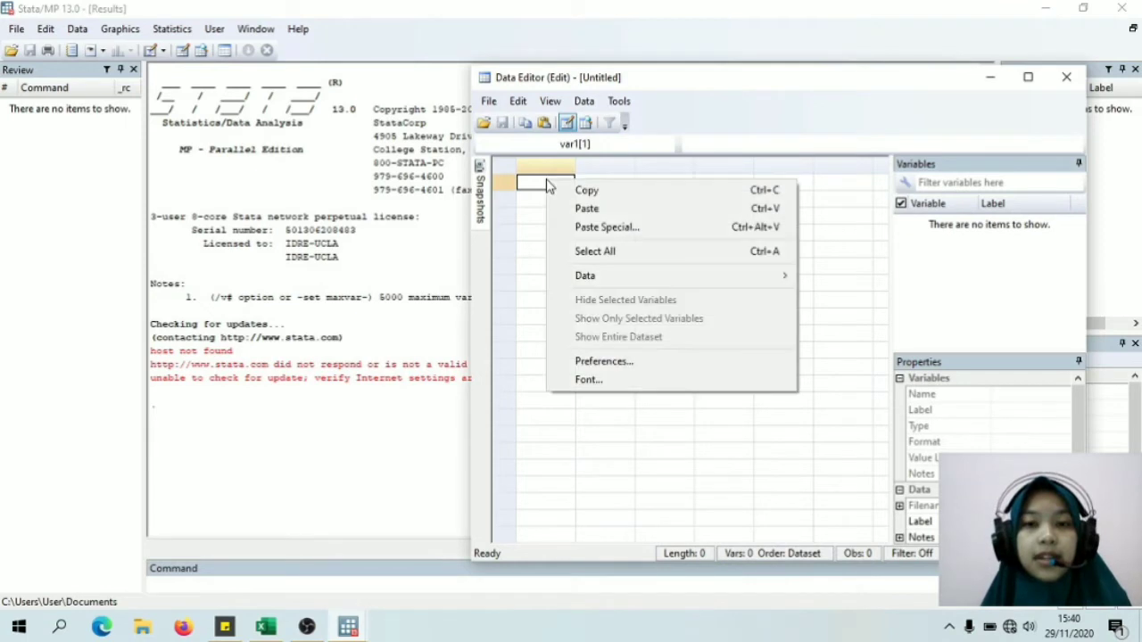
{"action": "left_click", "coordinate": [564, 214]}
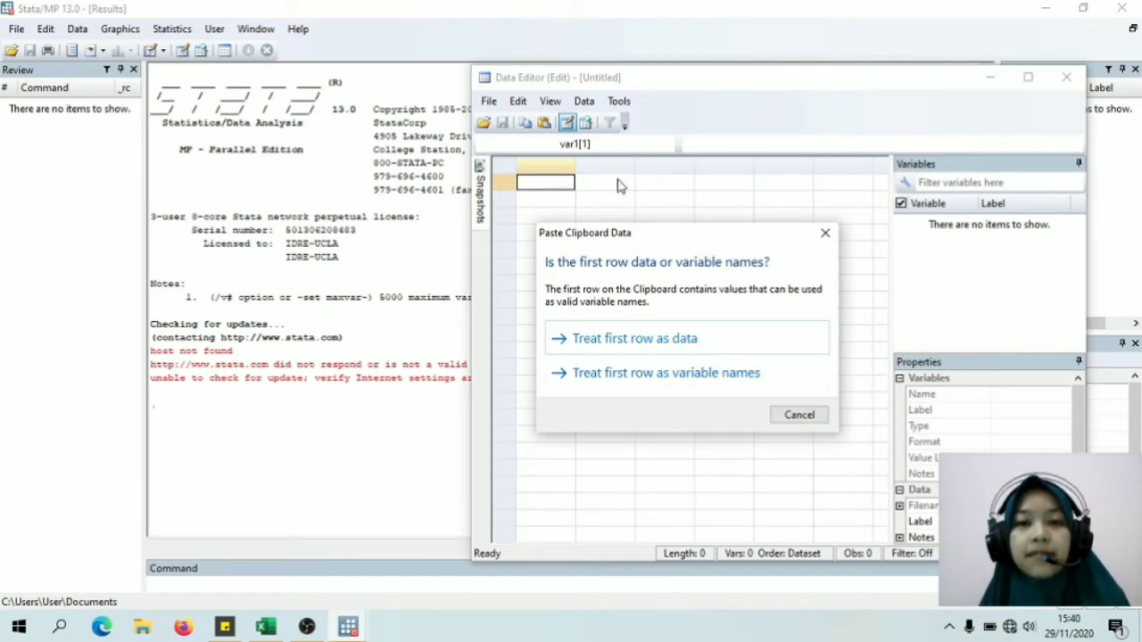
{"action": "left_click", "coordinate": [682, 376]}
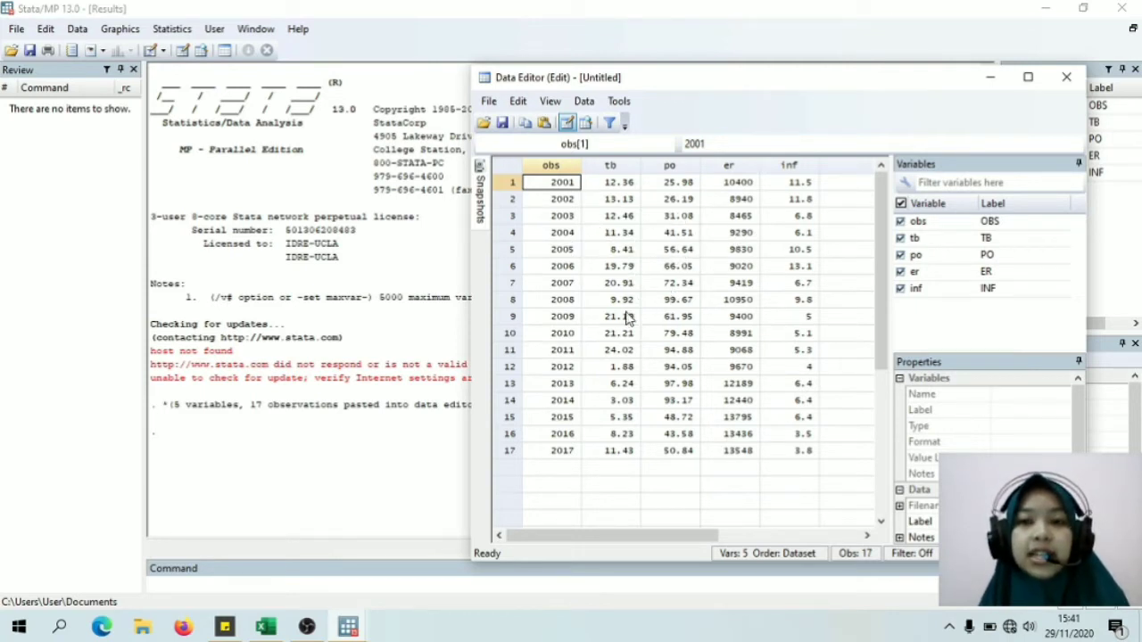
Step: Start a linear regression in Stata with tb as the dependent variable
{"action": "left_click", "coordinate": [169, 30]}
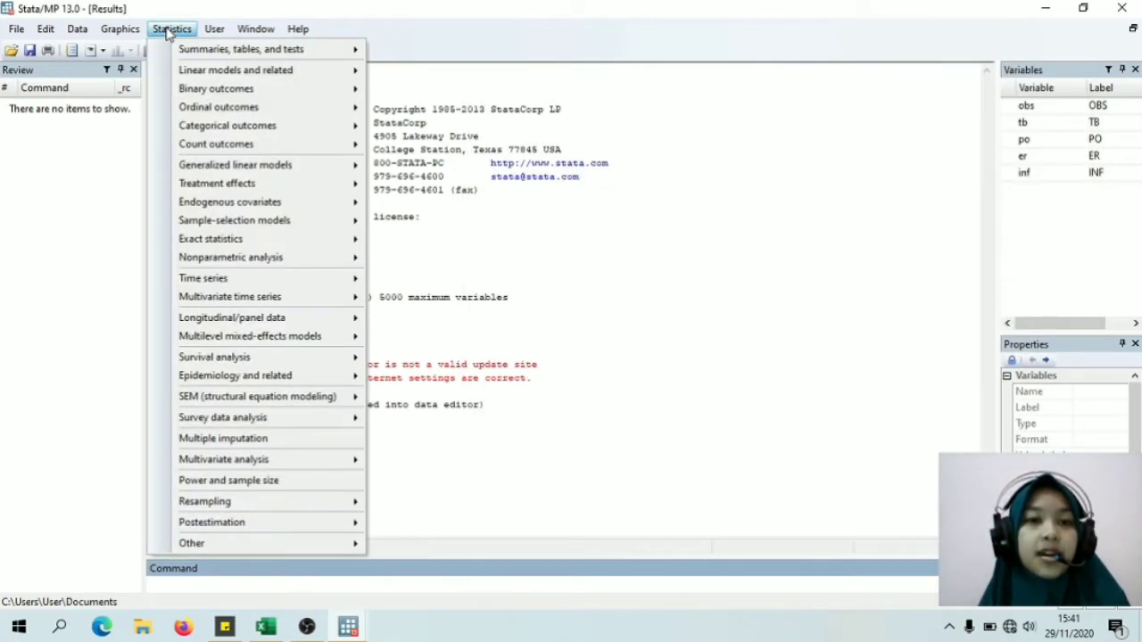
{"action": "mouse_move", "coordinate": [170, 75]}
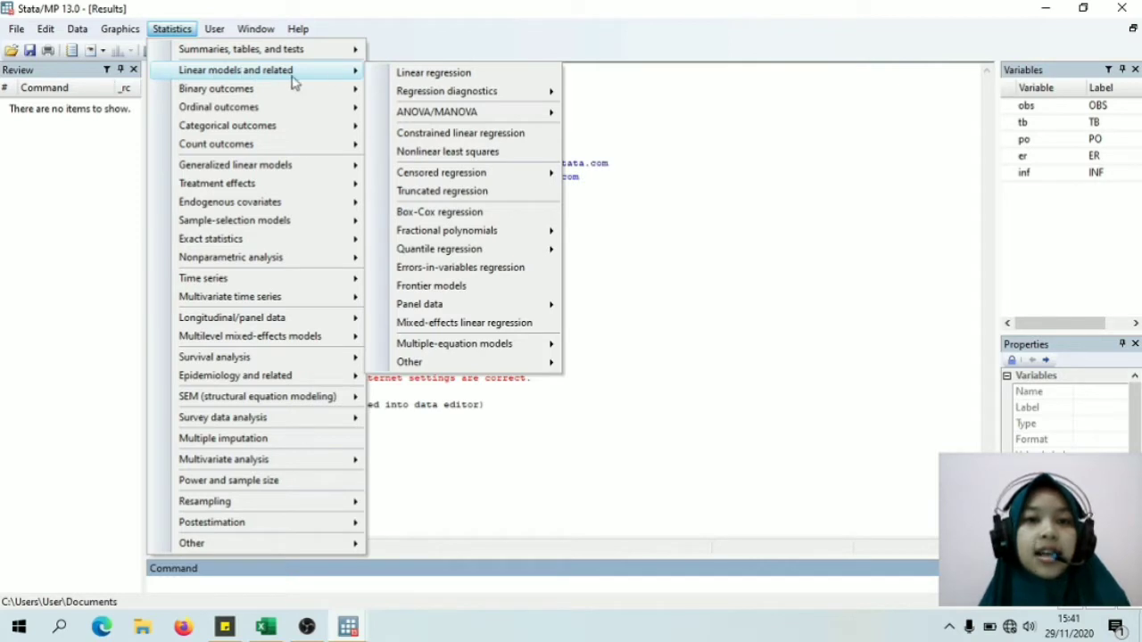
{"action": "left_click", "coordinate": [420, 75]}
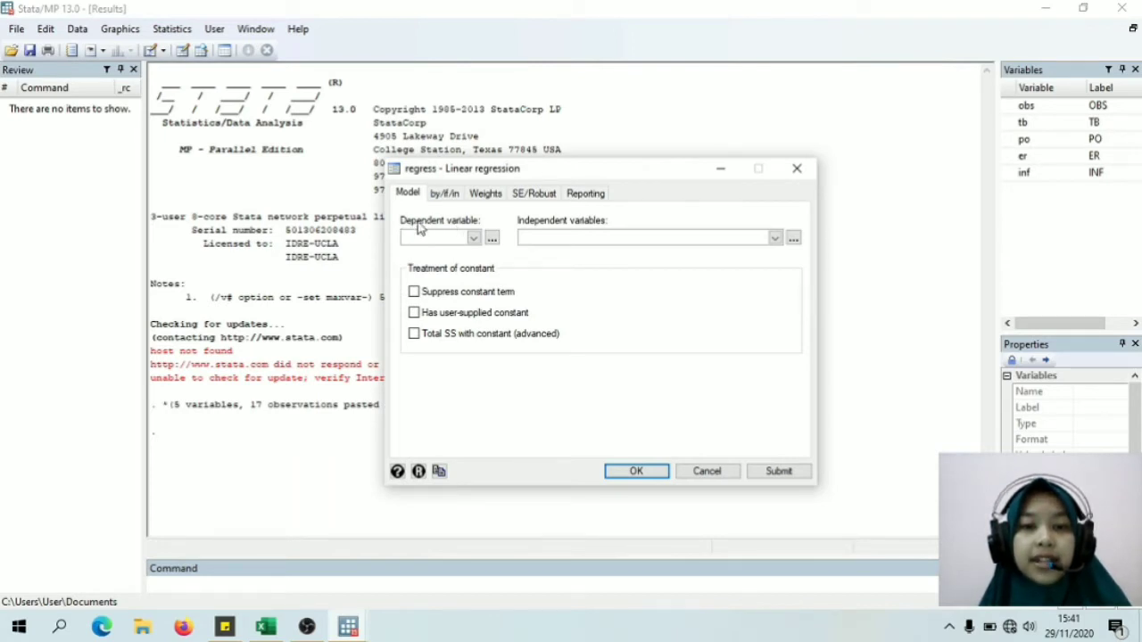
{"action": "left_click", "coordinate": [472, 238]}
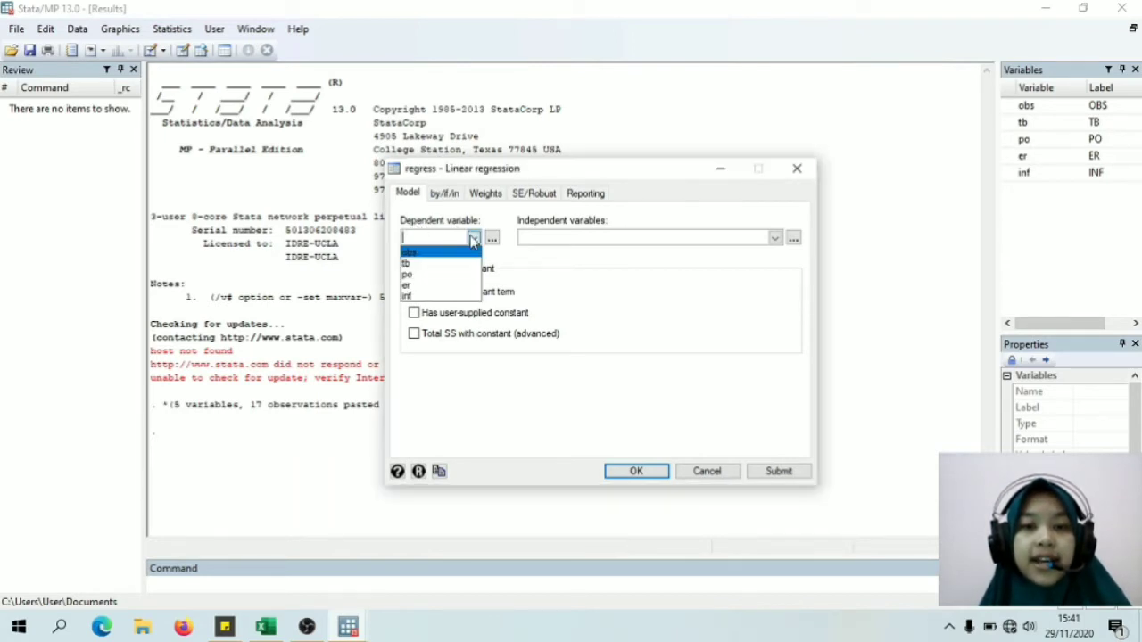
{"action": "left_click", "coordinate": [408, 265]}
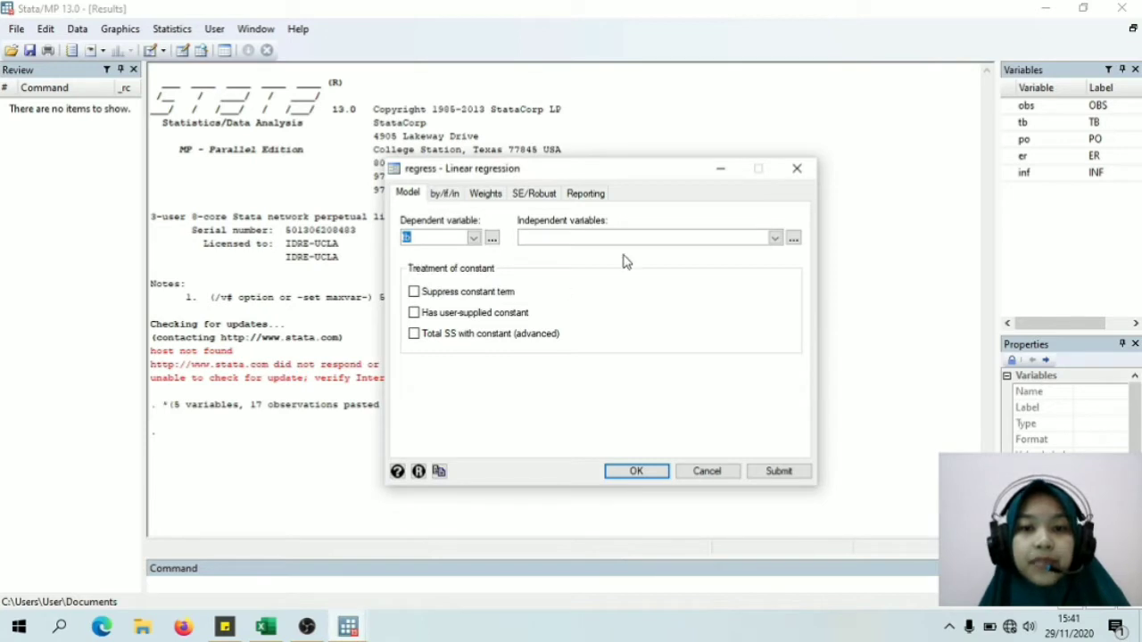
Step: Add po, er and inf as the independent variables and run the regression
{"action": "left_click", "coordinate": [774, 237]}
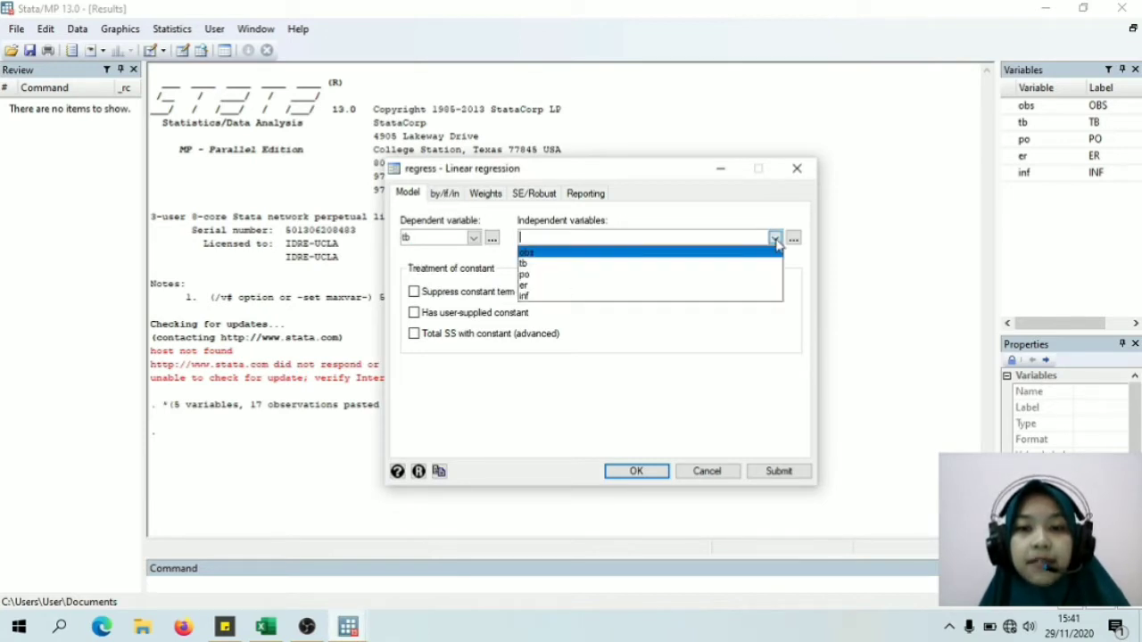
{"action": "left_click", "coordinate": [553, 277]}
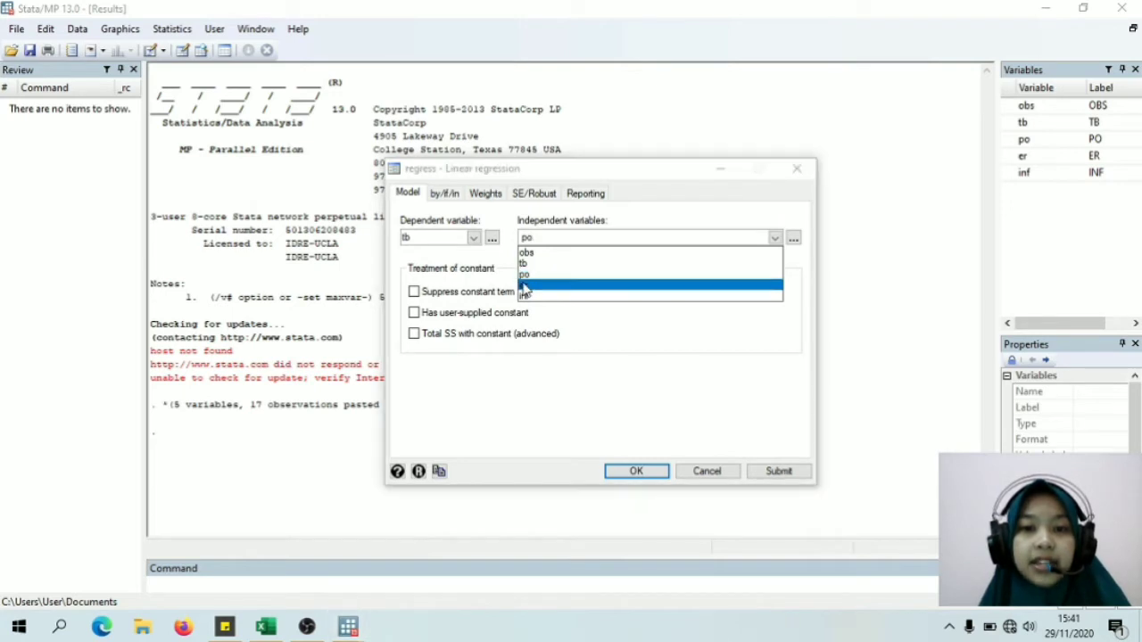
{"action": "left_click", "coordinate": [525, 286]}
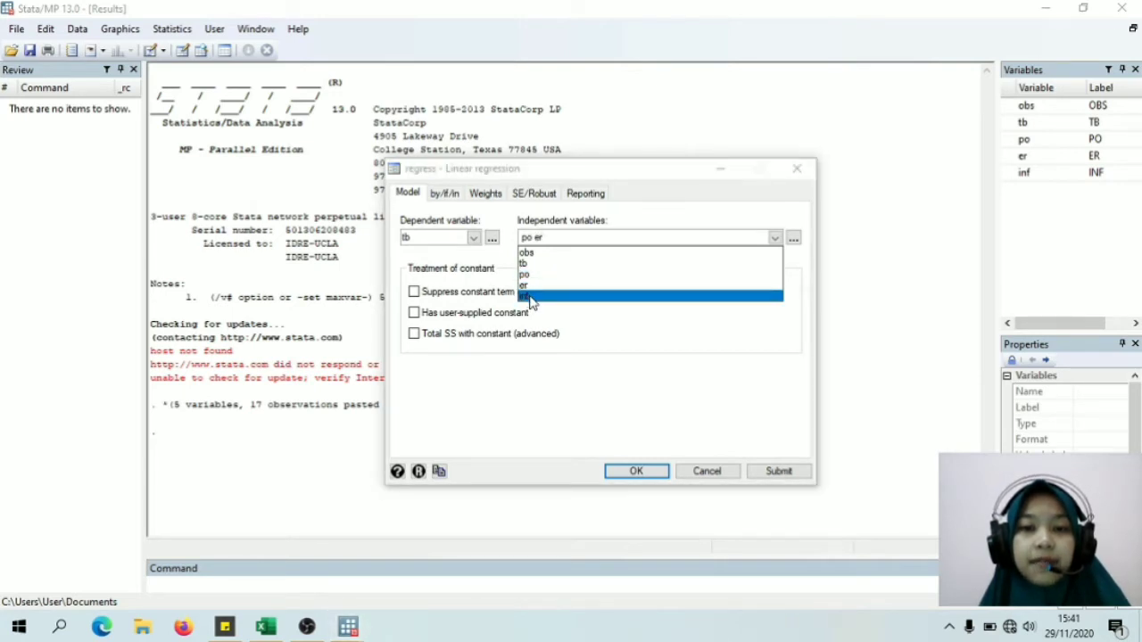
{"action": "left_click", "coordinate": [530, 296]}
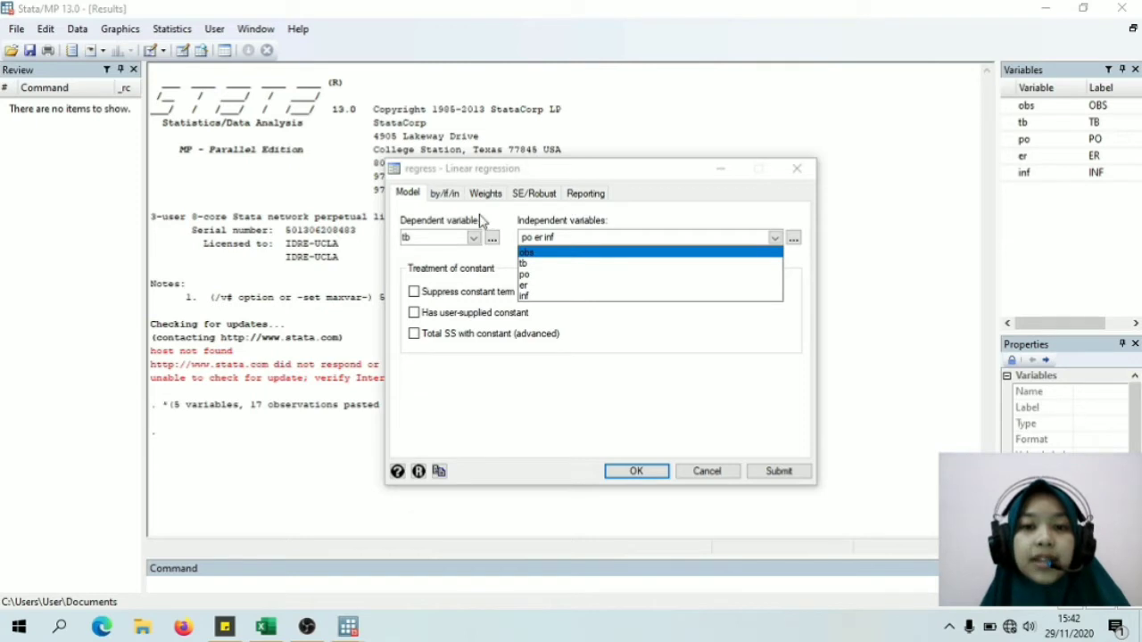
{"action": "left_click", "coordinate": [624, 476]}
{"action": "left_click", "coordinate": [625, 471]}
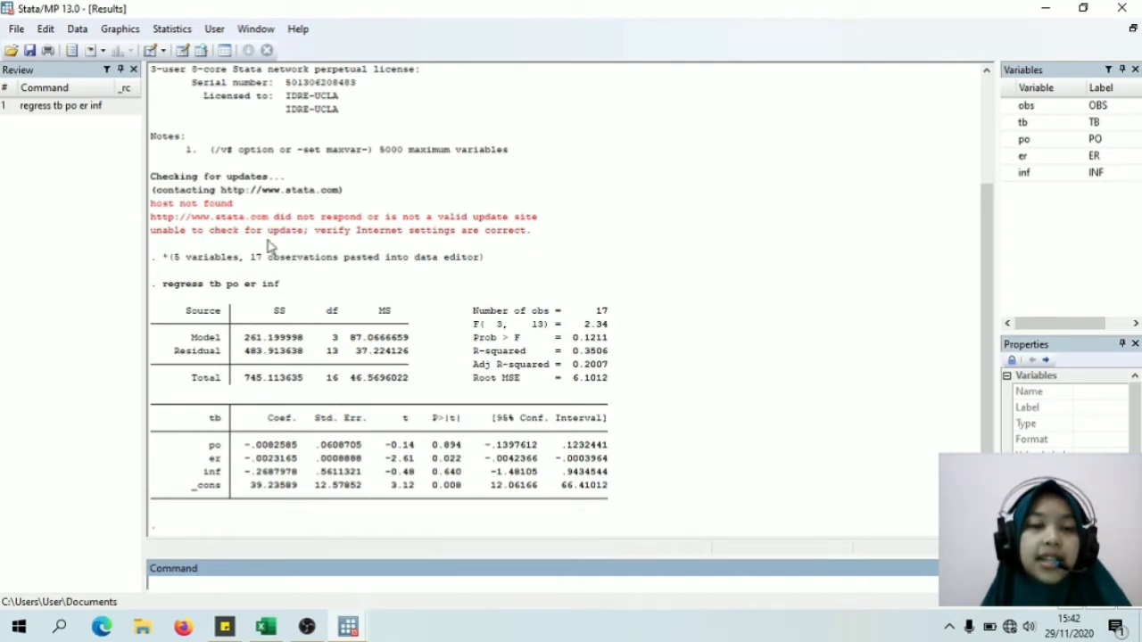
Step: Run the Breusch-Pagan/Cook-Weisberg heteroskedasticity test on the regression, using its fitted values
{"action": "left_click", "coordinate": [177, 31]}
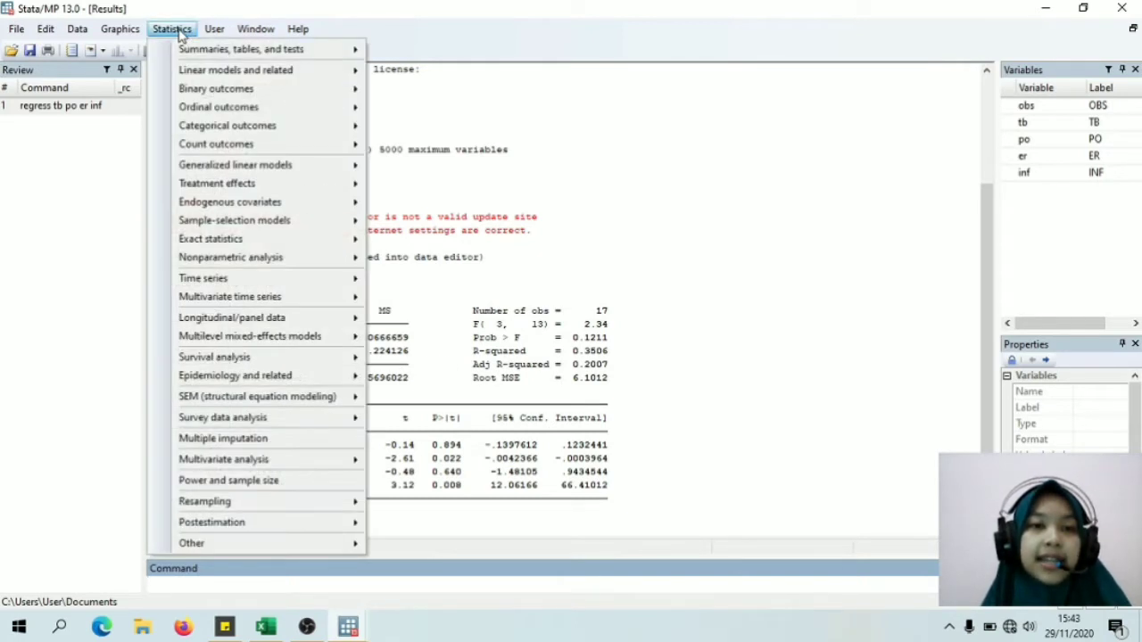
{"action": "mouse_move", "coordinate": [175, 76]}
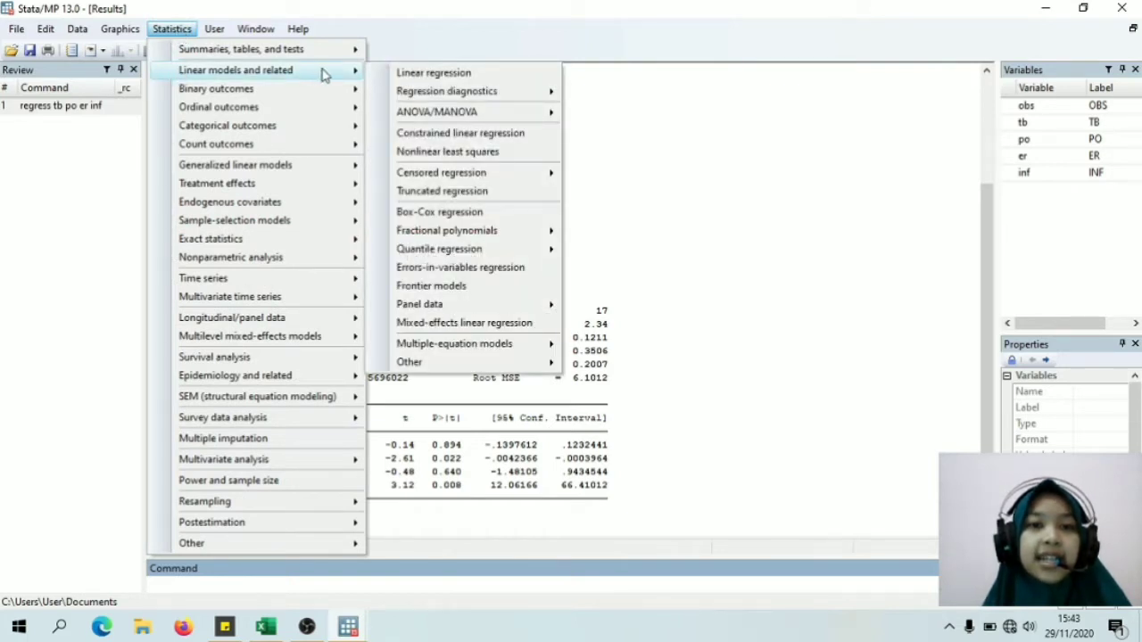
{"action": "mouse_move", "coordinate": [419, 93]}
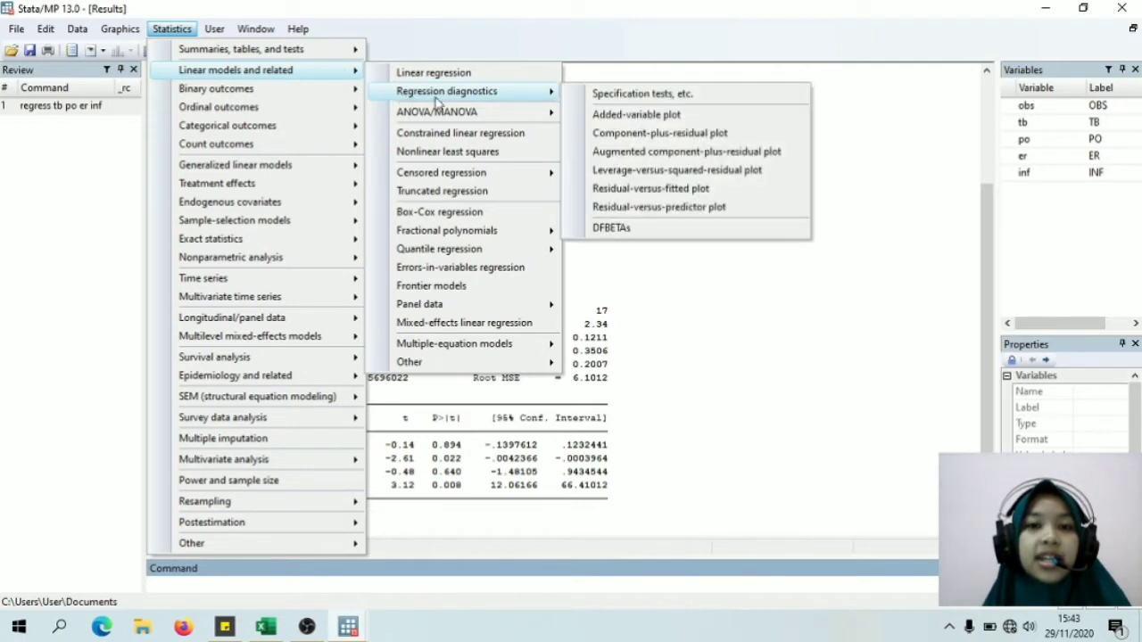
{"action": "left_click", "coordinate": [600, 96]}
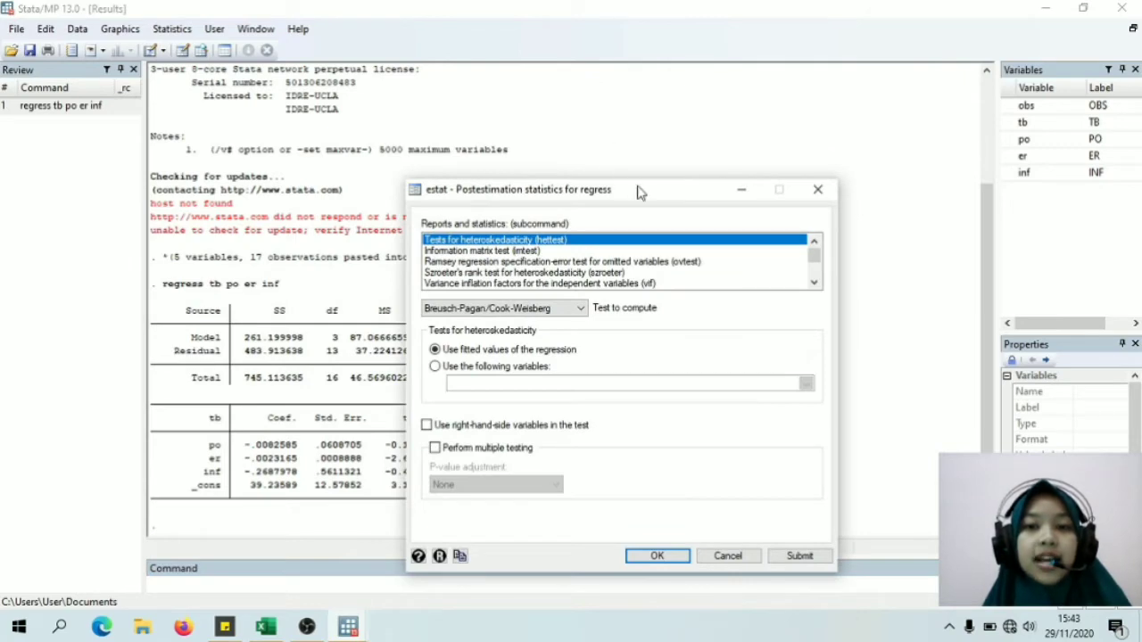
{"action": "left_click_drag", "start_coordinate": [639, 191], "coordinate": [777, 77]}
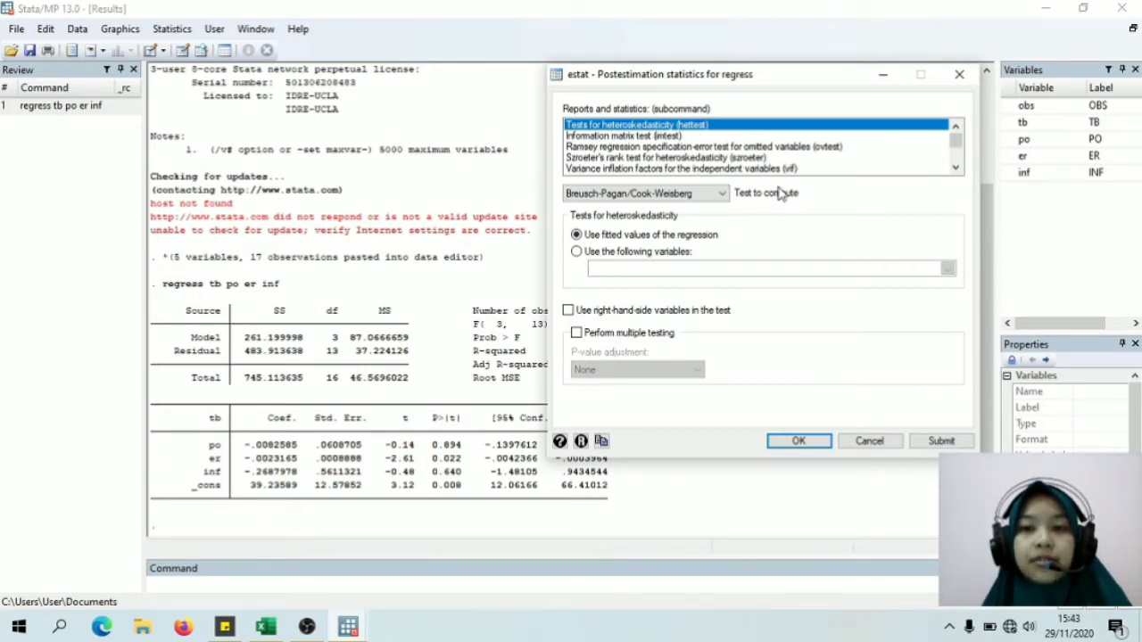
{"action": "left_click", "coordinate": [723, 194]}
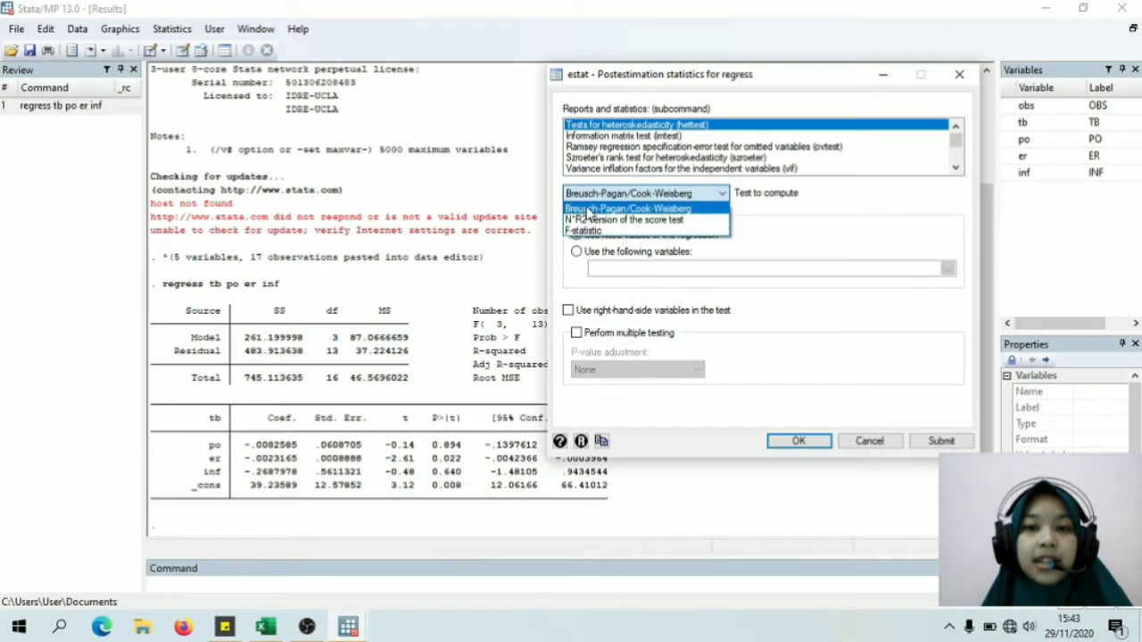
{"action": "left_click", "coordinate": [588, 210]}
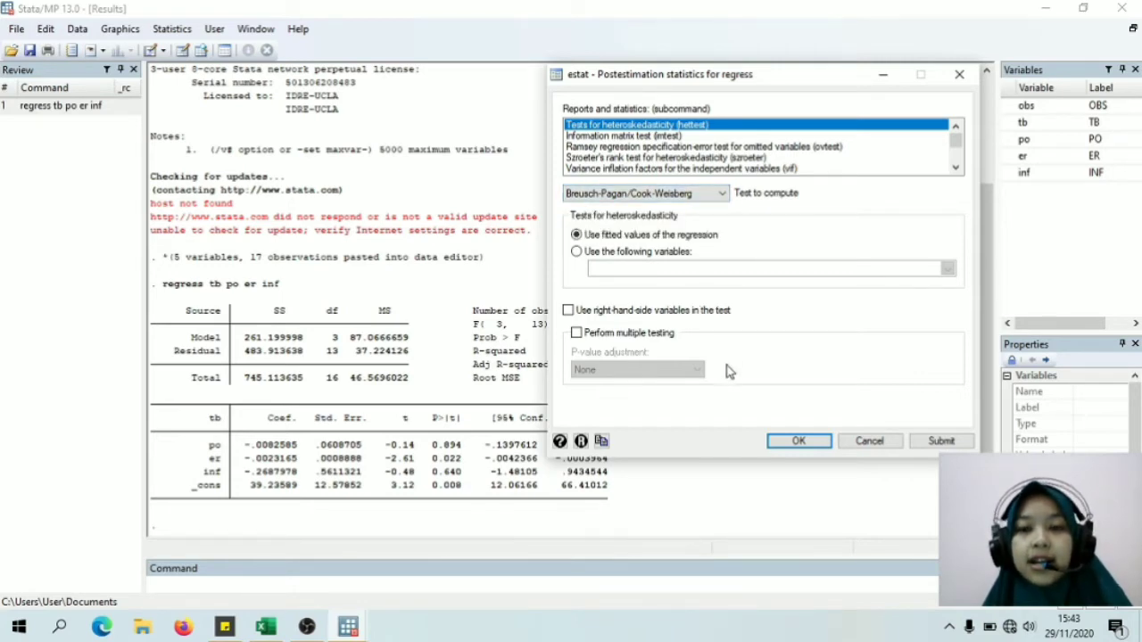
{"action": "left_click", "coordinate": [796, 440]}
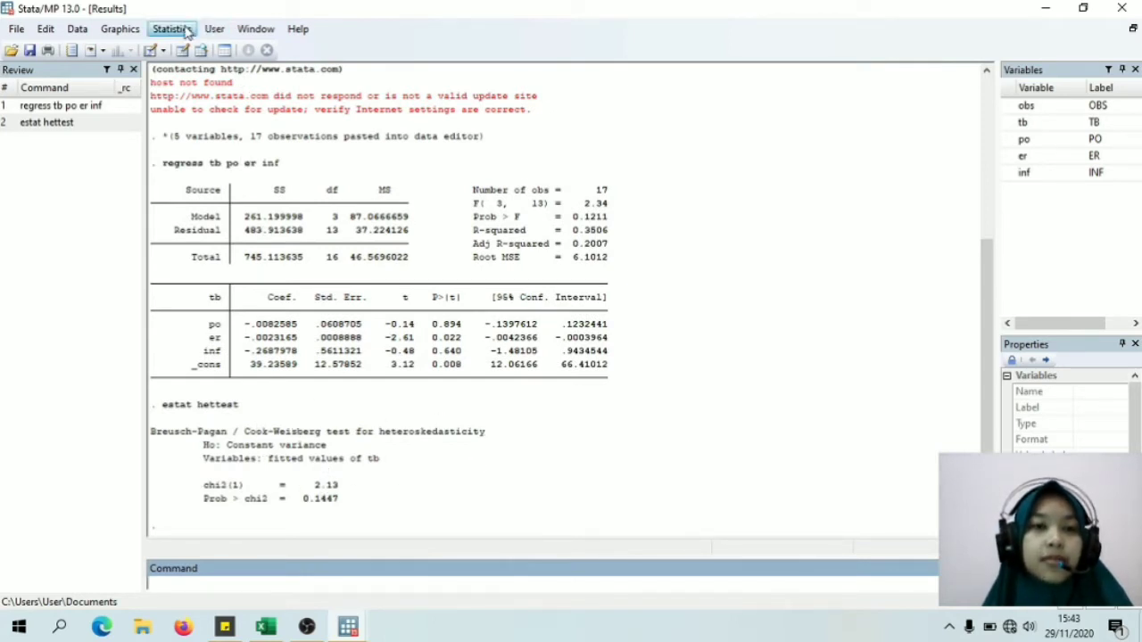
Step: Run the heteroskedasticity test on the regression's fitted values using the N*R2 version of the score test
{"action": "left_click", "coordinate": [186, 30]}
{"action": "mouse_move", "coordinate": [343, 72]}
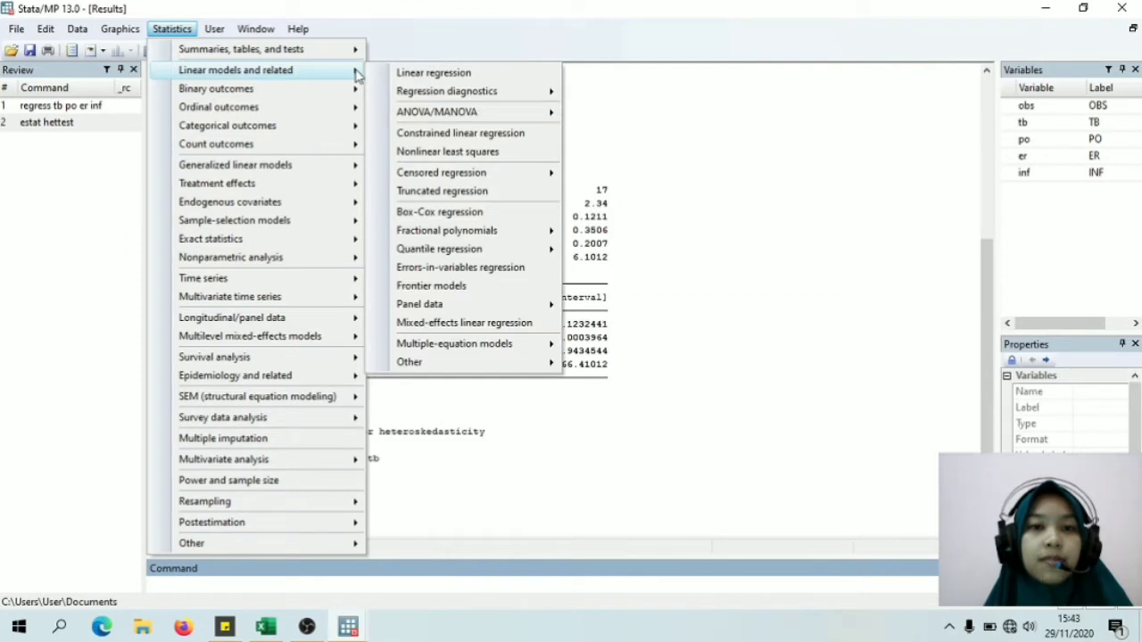
{"action": "mouse_move", "coordinate": [514, 95]}
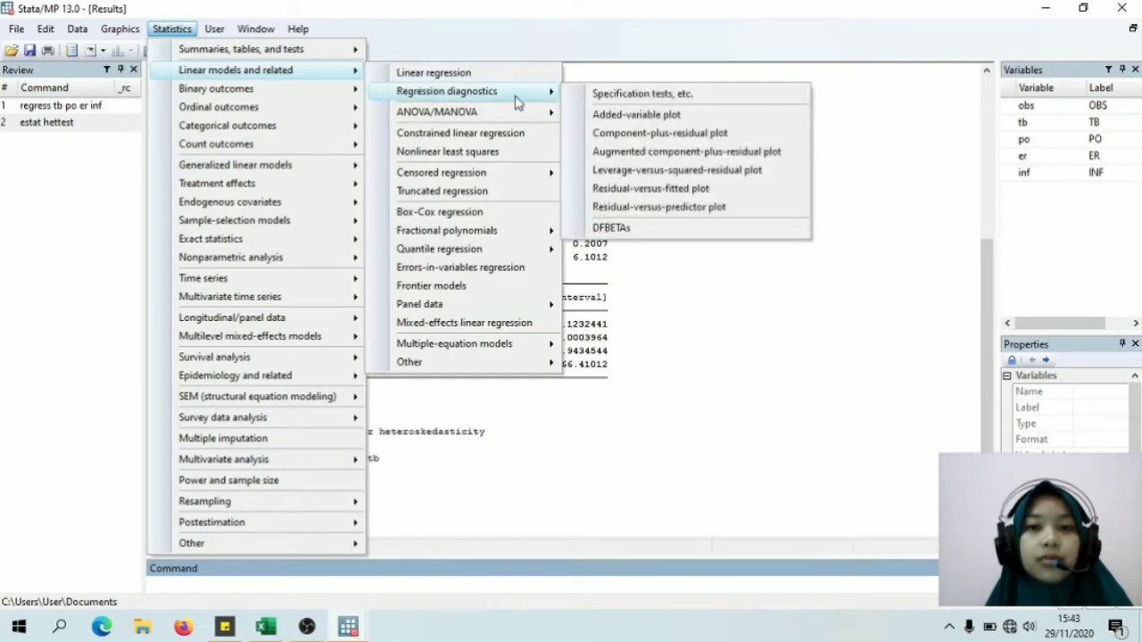
{"action": "left_click", "coordinate": [588, 95]}
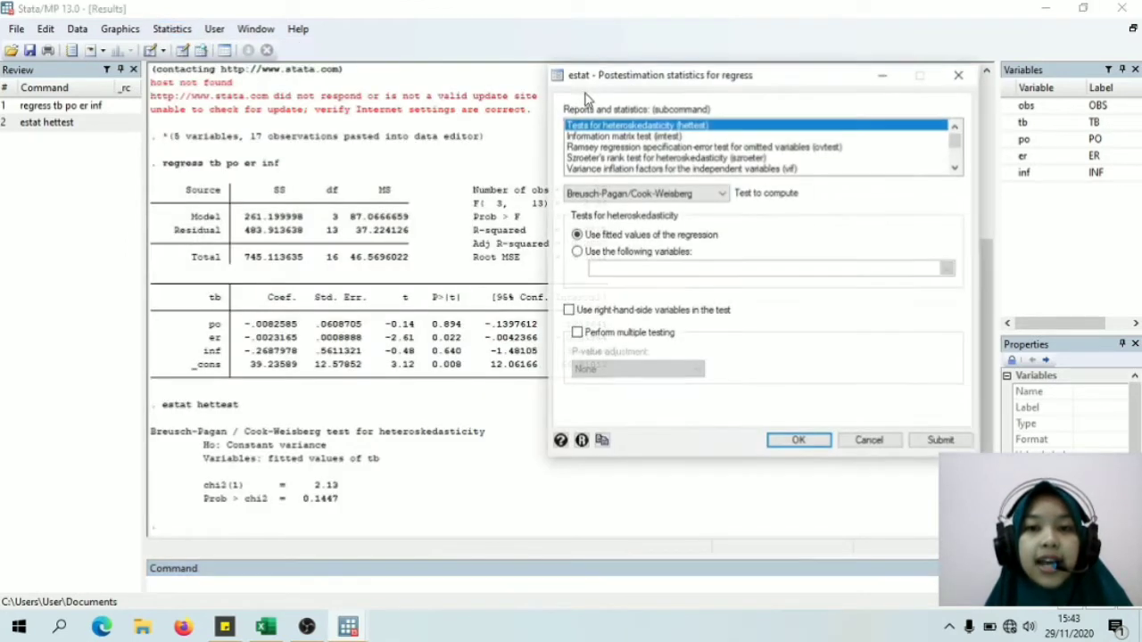
{"action": "left_click", "coordinate": [723, 194]}
{"action": "left_click", "coordinate": [654, 223]}
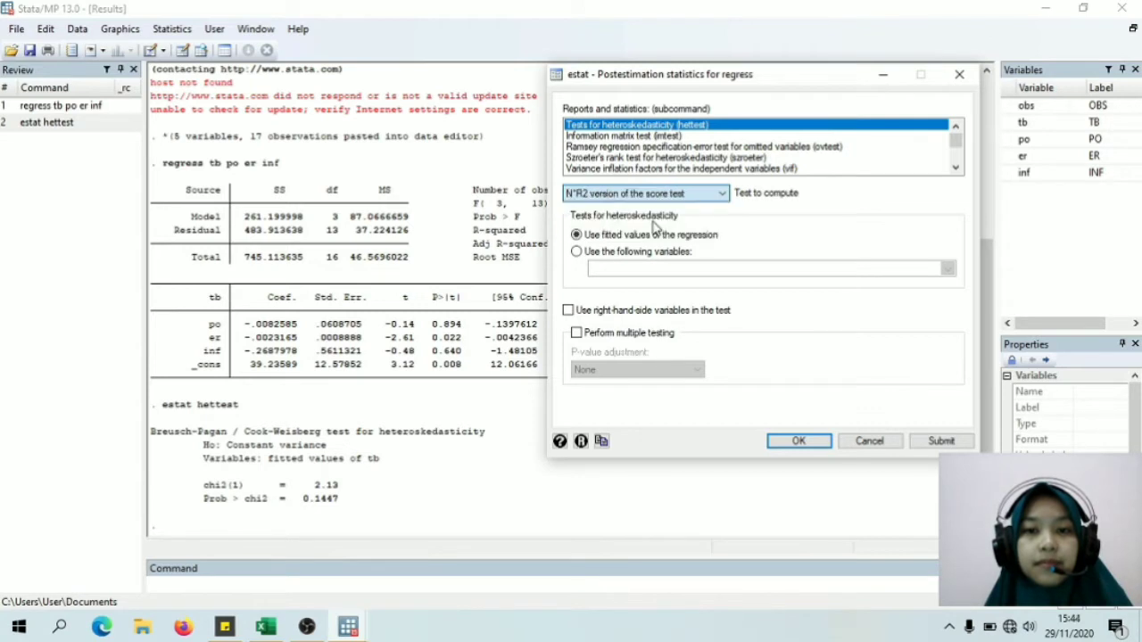
{"action": "left_click", "coordinate": [777, 443]}
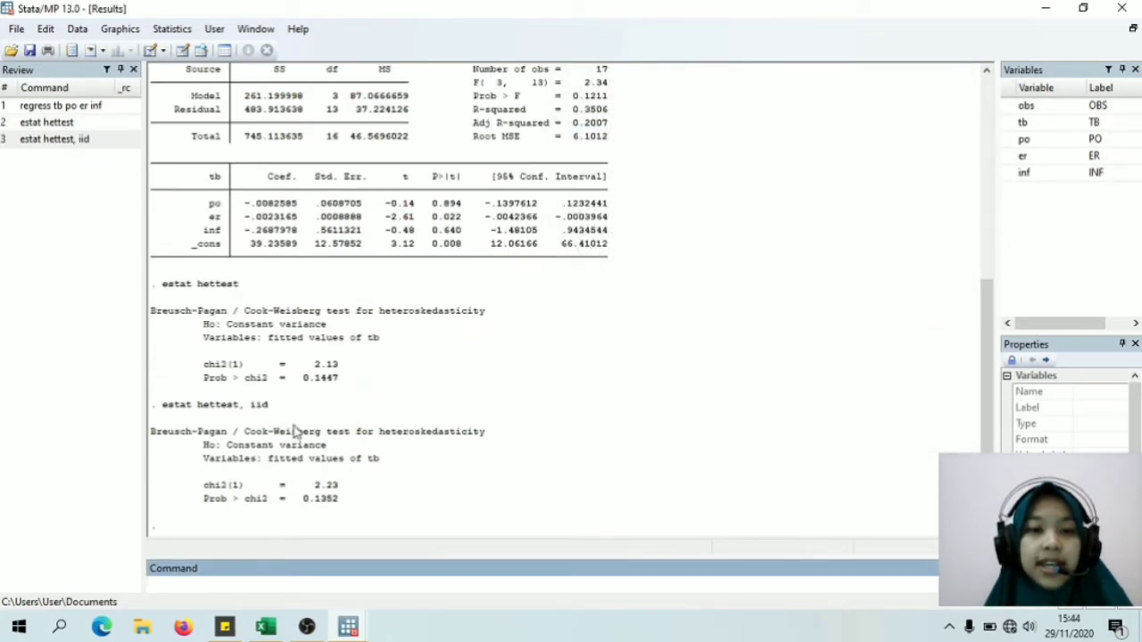
Step: Run the heteroskedasticity test on the regression's fitted values using the F-statistic version
{"action": "left_click", "coordinate": [168, 29]}
{"action": "mouse_move", "coordinate": [353, 71]}
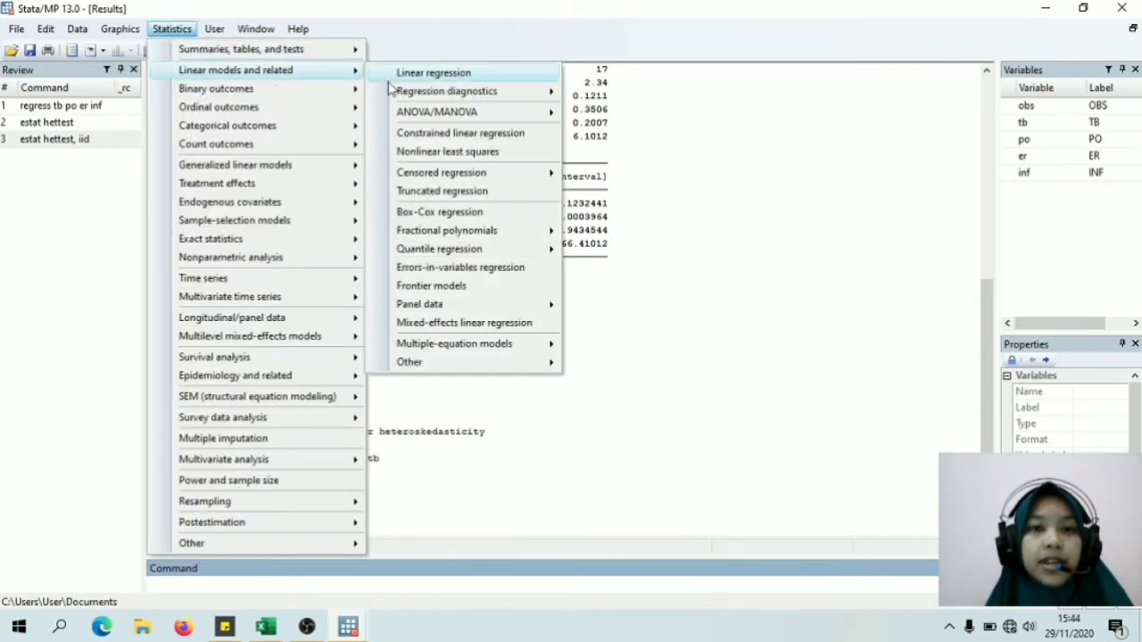
{"action": "mouse_move", "coordinate": [543, 92]}
{"action": "left_click", "coordinate": [603, 96]}
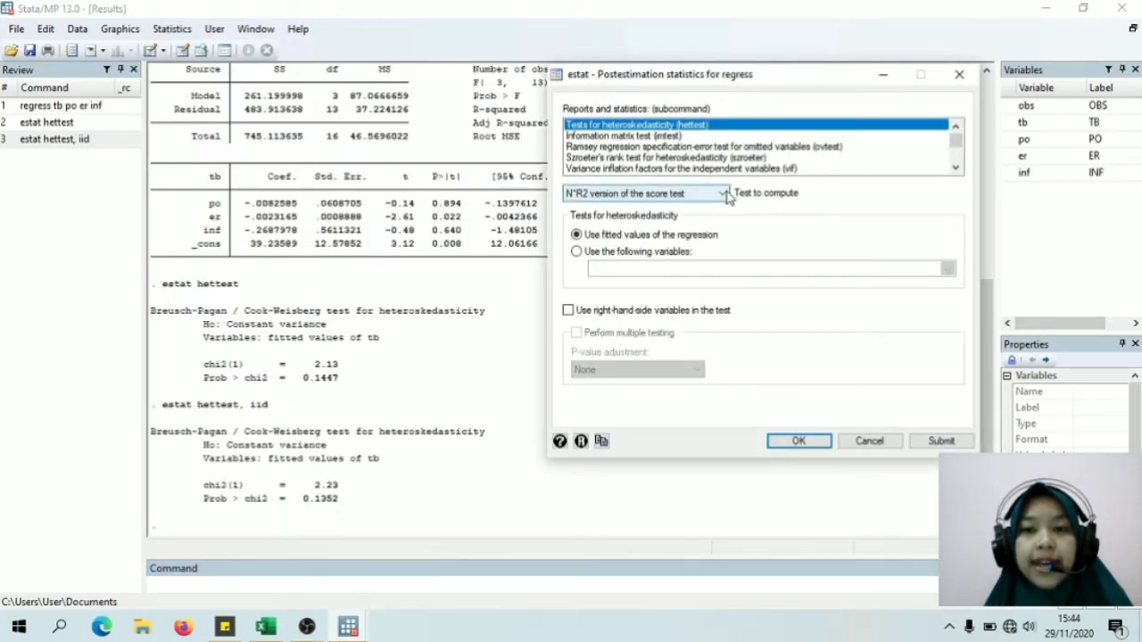
{"action": "left_click", "coordinate": [723, 194]}
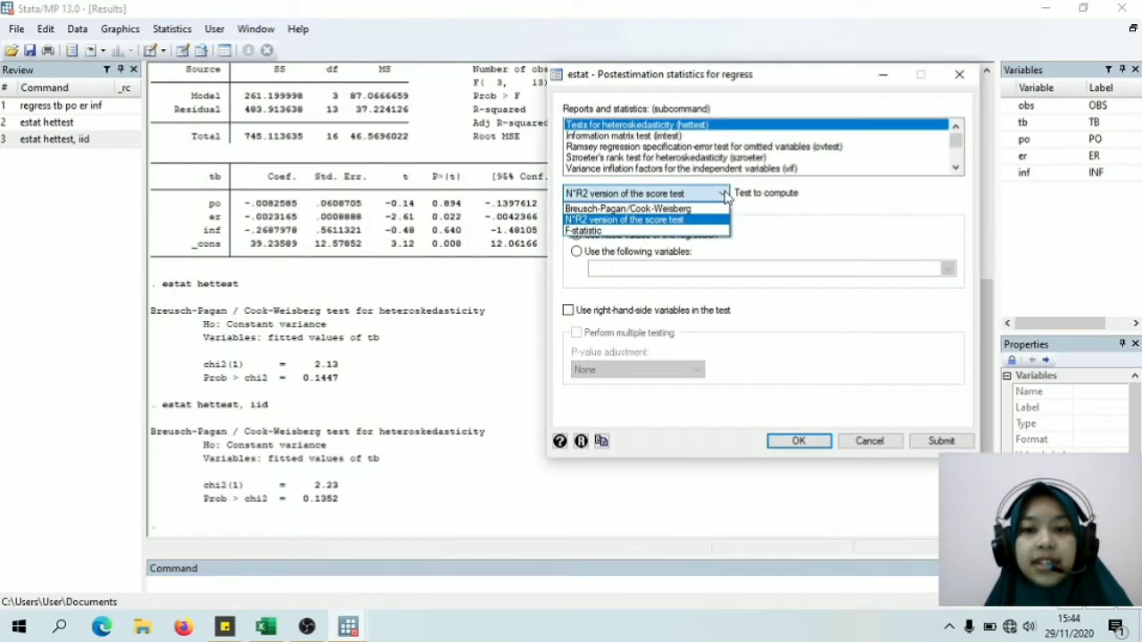
{"action": "left_click", "coordinate": [595, 232]}
{"action": "left_click", "coordinate": [796, 441]}
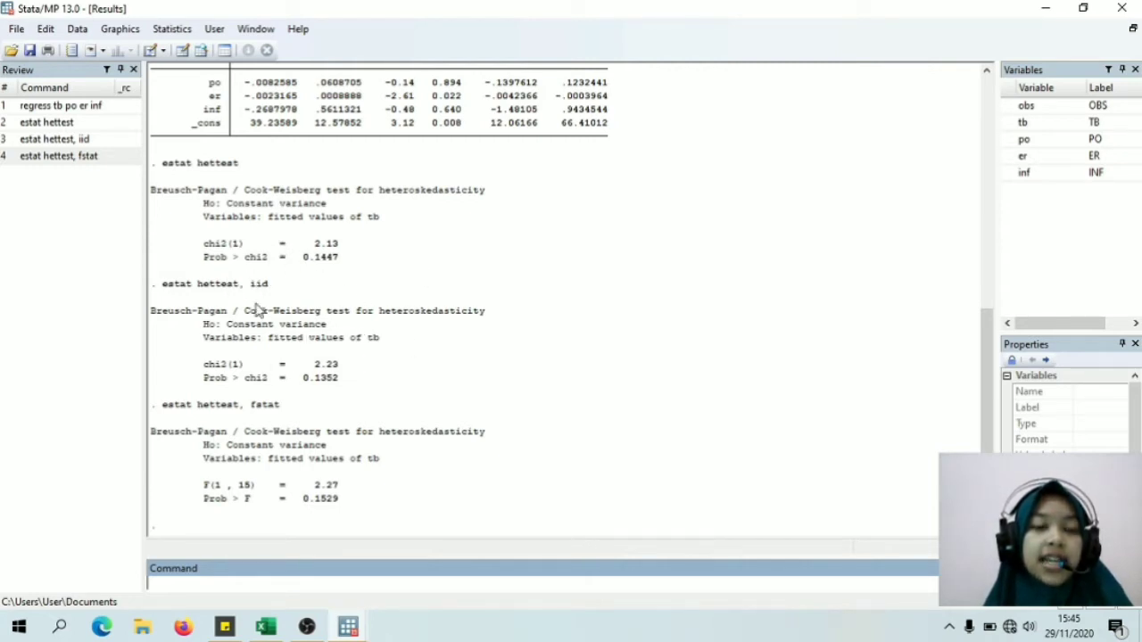
Step: Compute the centered variance inflation factors for the regression's independent variables to test for multicollinearity
{"action": "left_click", "coordinate": [173, 30]}
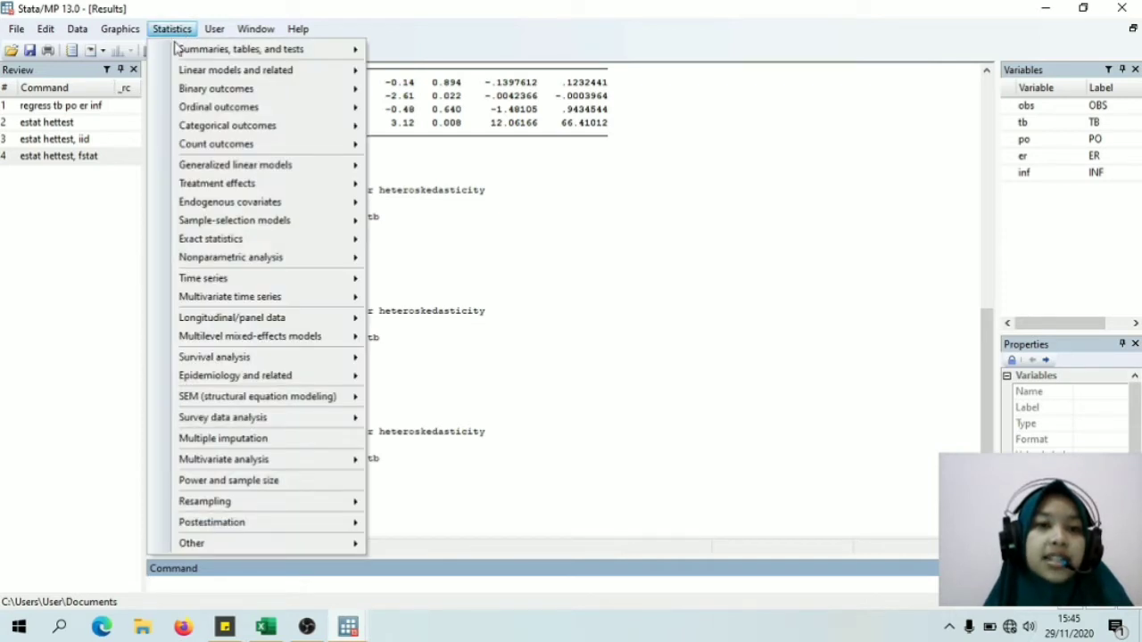
{"action": "mouse_move", "coordinate": [174, 70]}
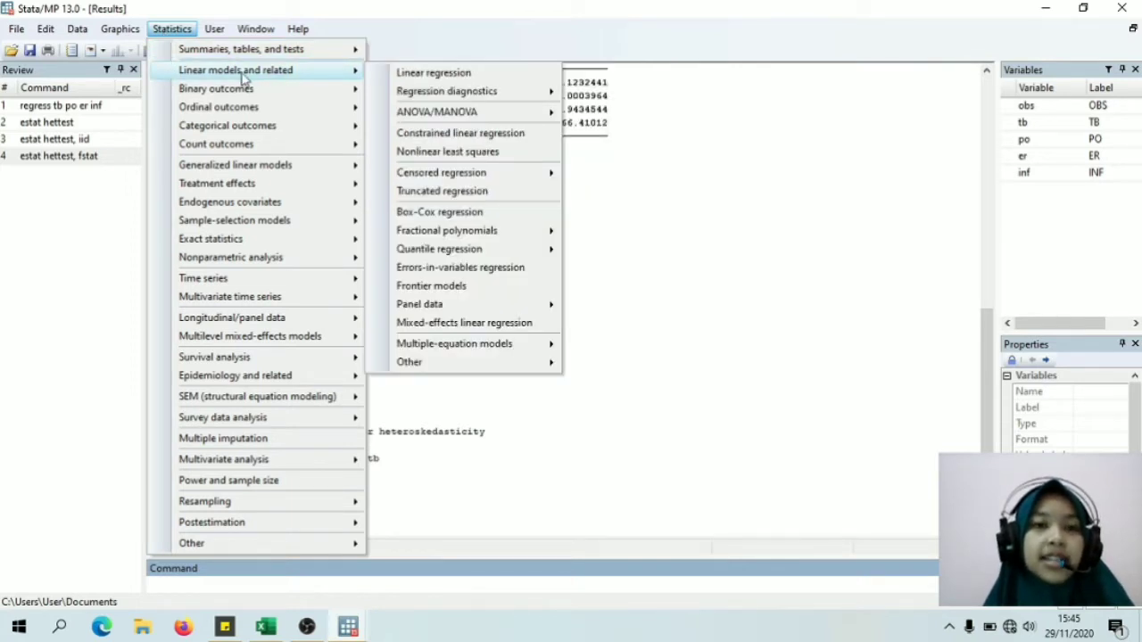
{"action": "mouse_move", "coordinate": [382, 96]}
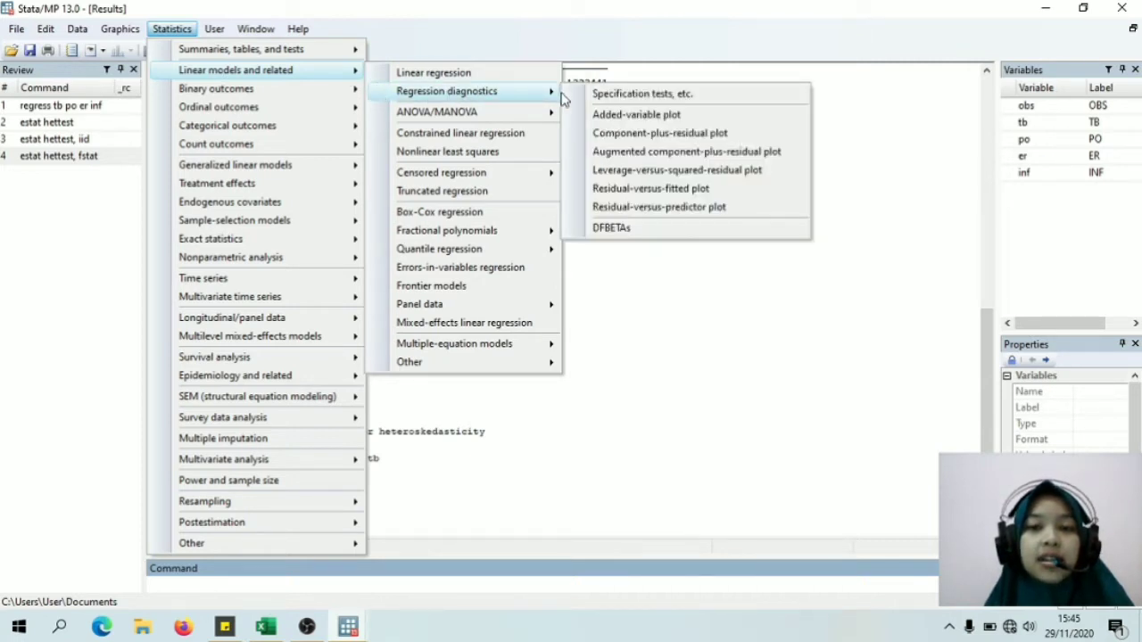
{"action": "left_click", "coordinate": [604, 98]}
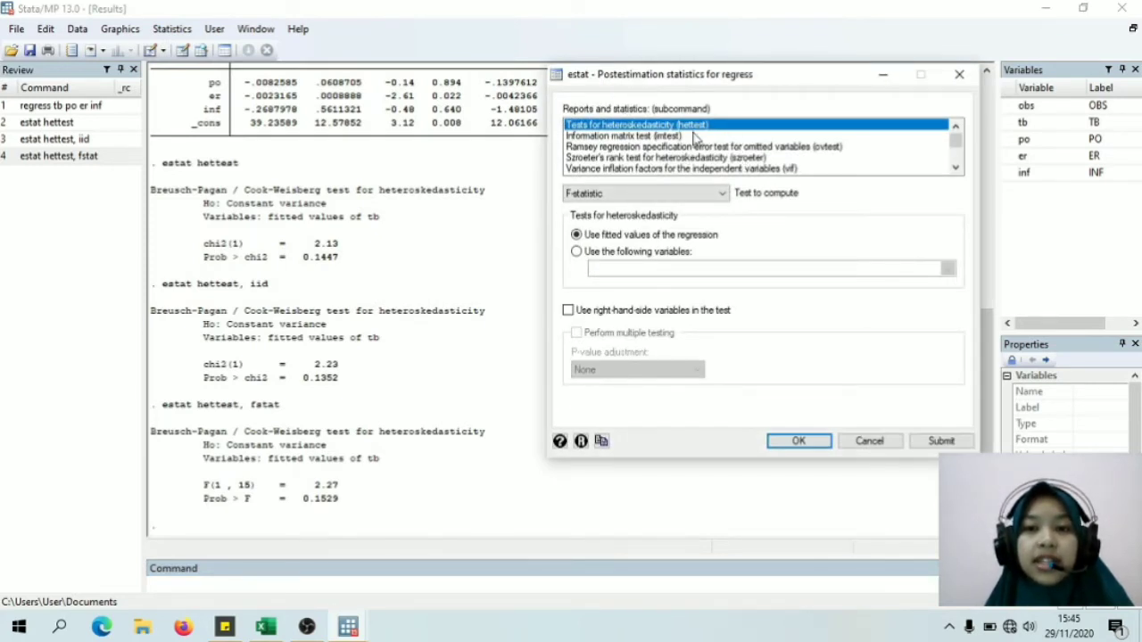
{"action": "left_click", "coordinate": [589, 168]}
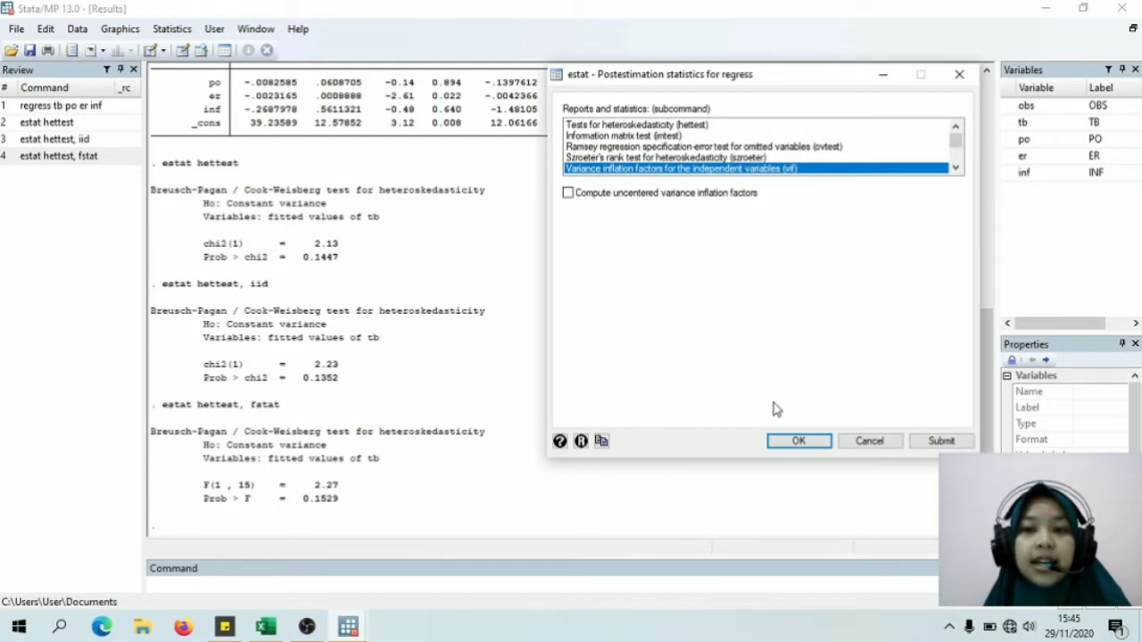
{"action": "left_click", "coordinate": [797, 442]}
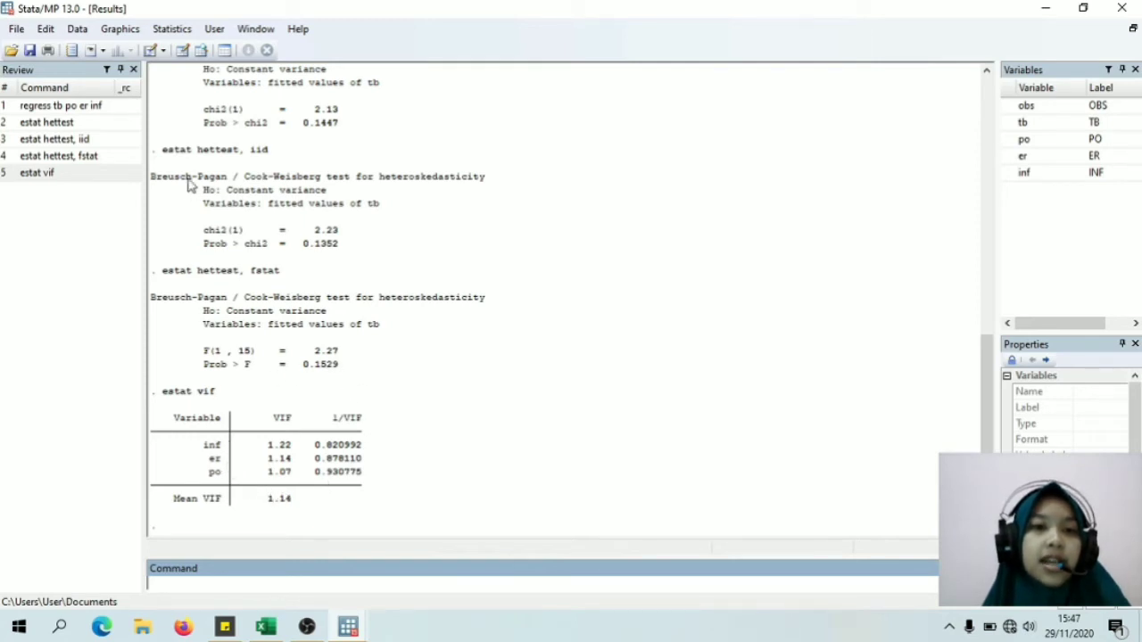
{"action": "left_click", "coordinate": [166, 28]}
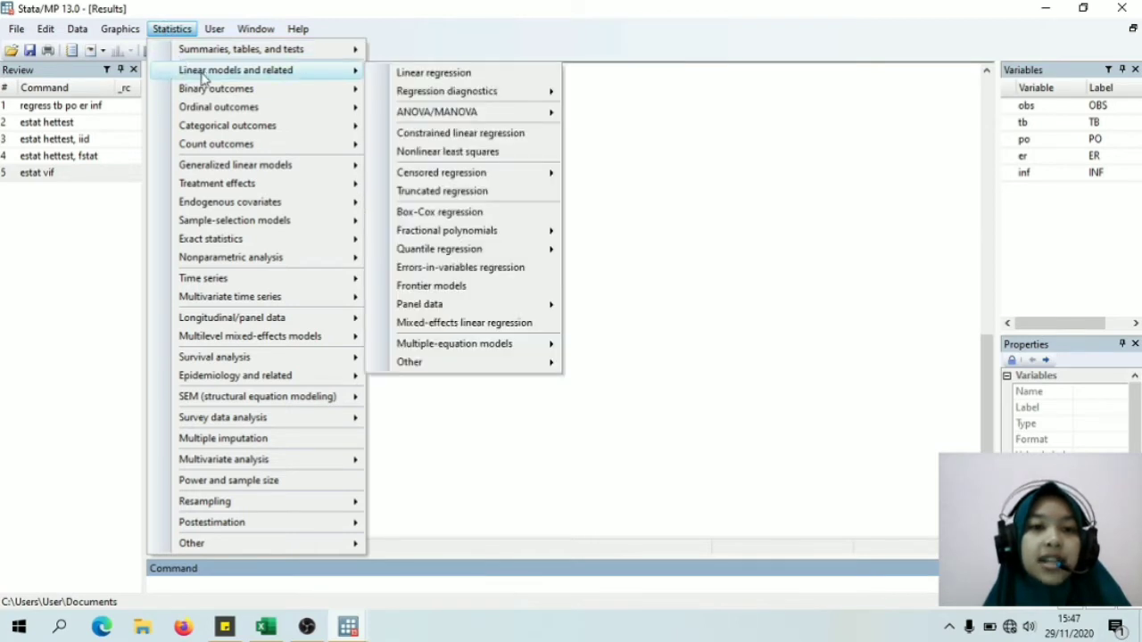
{"action": "mouse_move", "coordinate": [303, 93]}
{"action": "mouse_move", "coordinate": [357, 78]}
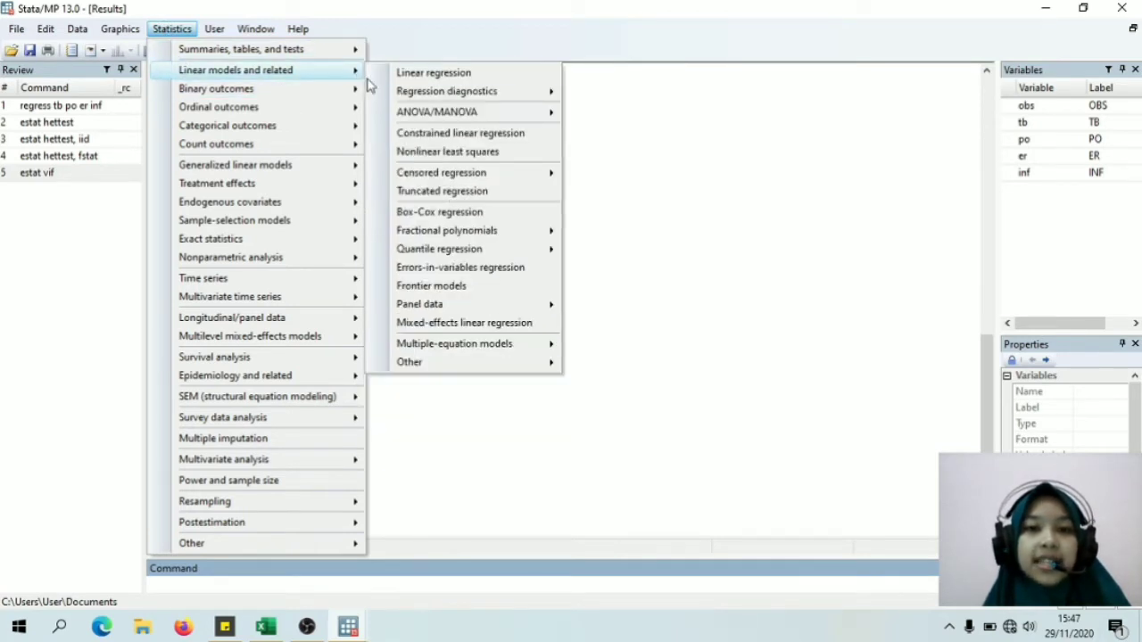
{"action": "left_click", "coordinate": [171, 29]}
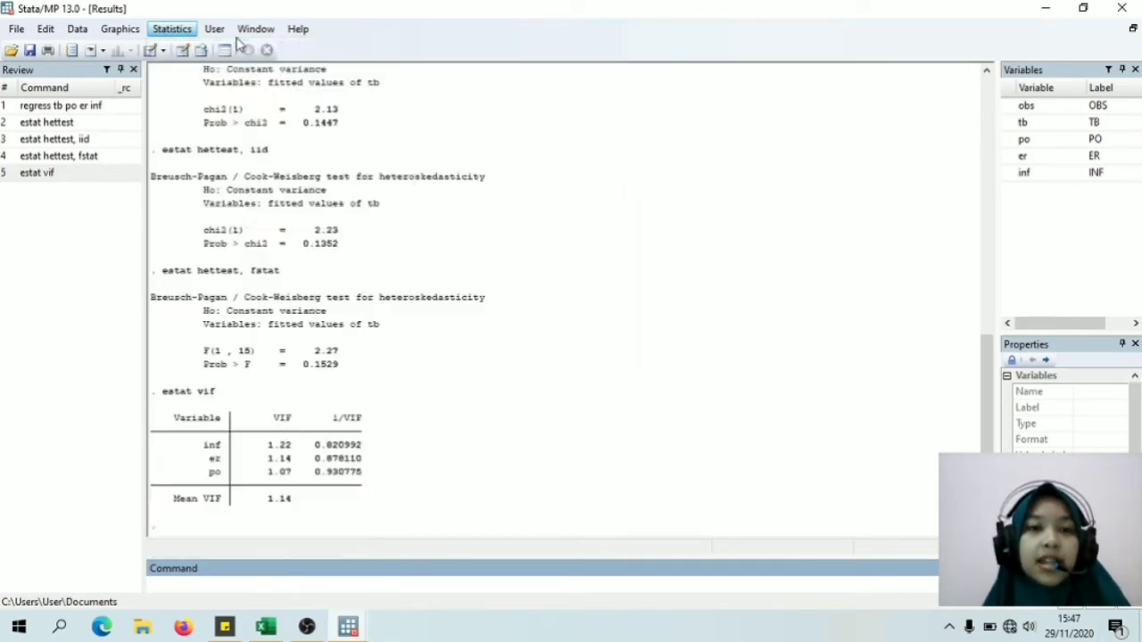
Step: Try to run the Breusch-Godfrey autocorrelation test on the regression, keeping the default distribution for the p-values
{"action": "left_click", "coordinate": [255, 29]}
{"action": "mouse_move", "coordinate": [187, 36]}
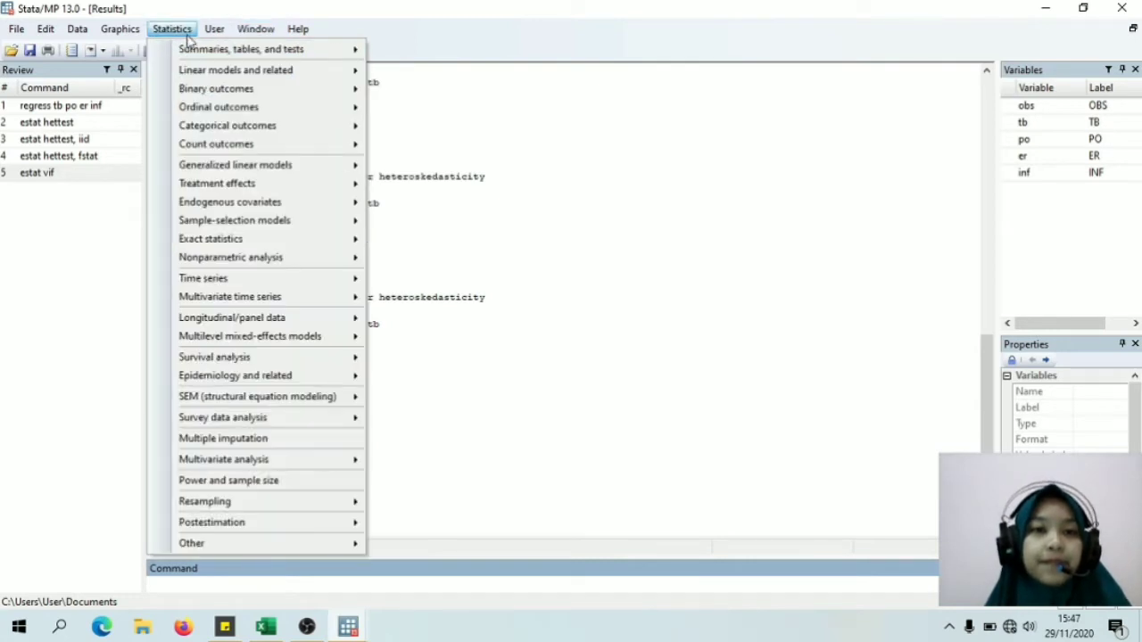
{"action": "mouse_move", "coordinate": [301, 78]}
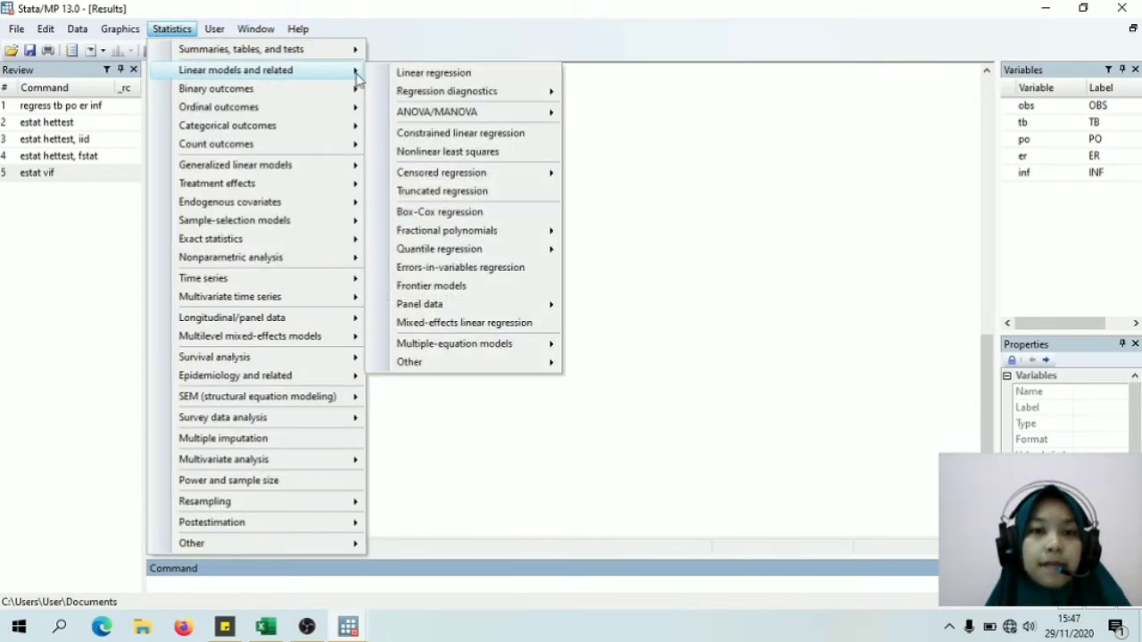
{"action": "mouse_move", "coordinate": [539, 96]}
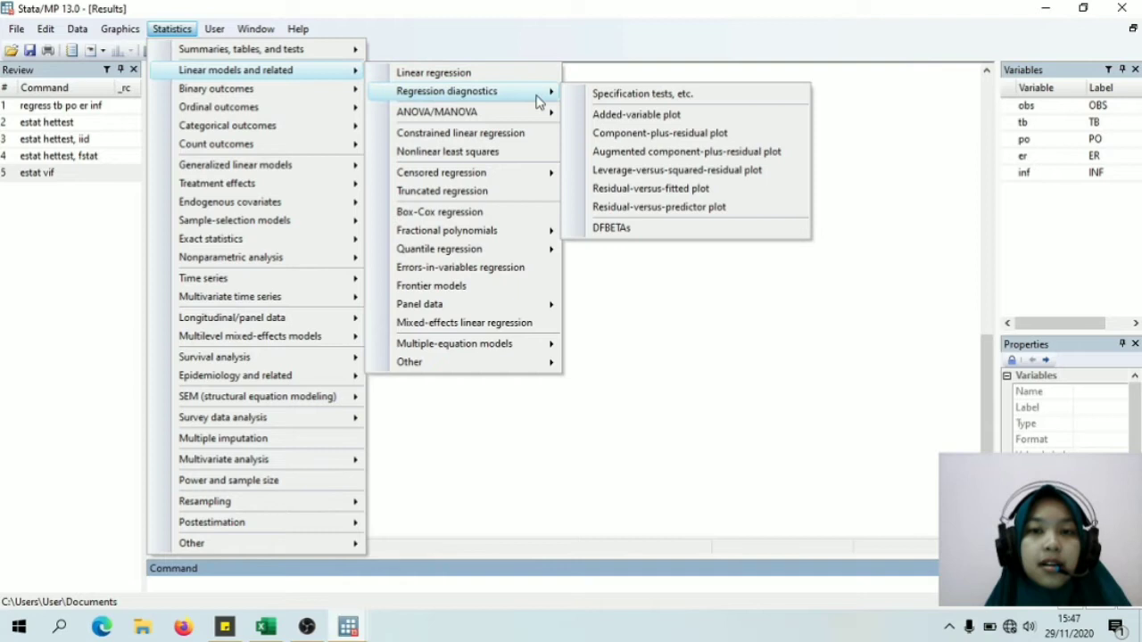
{"action": "left_click", "coordinate": [595, 94]}
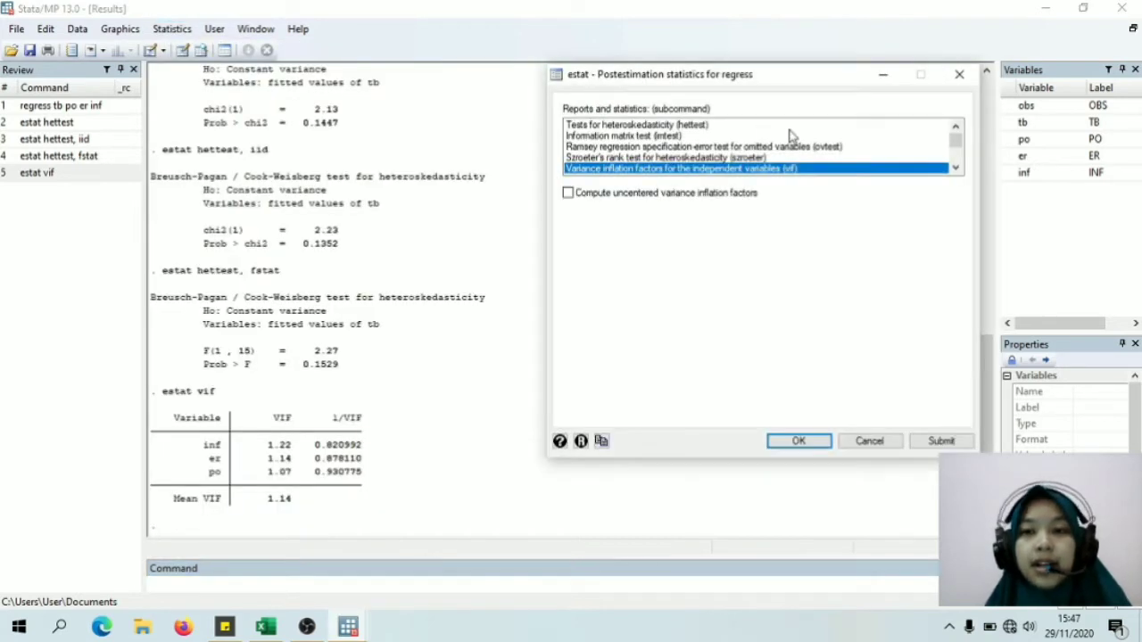
{"action": "left_click", "coordinate": [955, 170]}
{"action": "left_click", "coordinate": [954, 170]}
{"action": "left_click", "coordinate": [955, 169]}
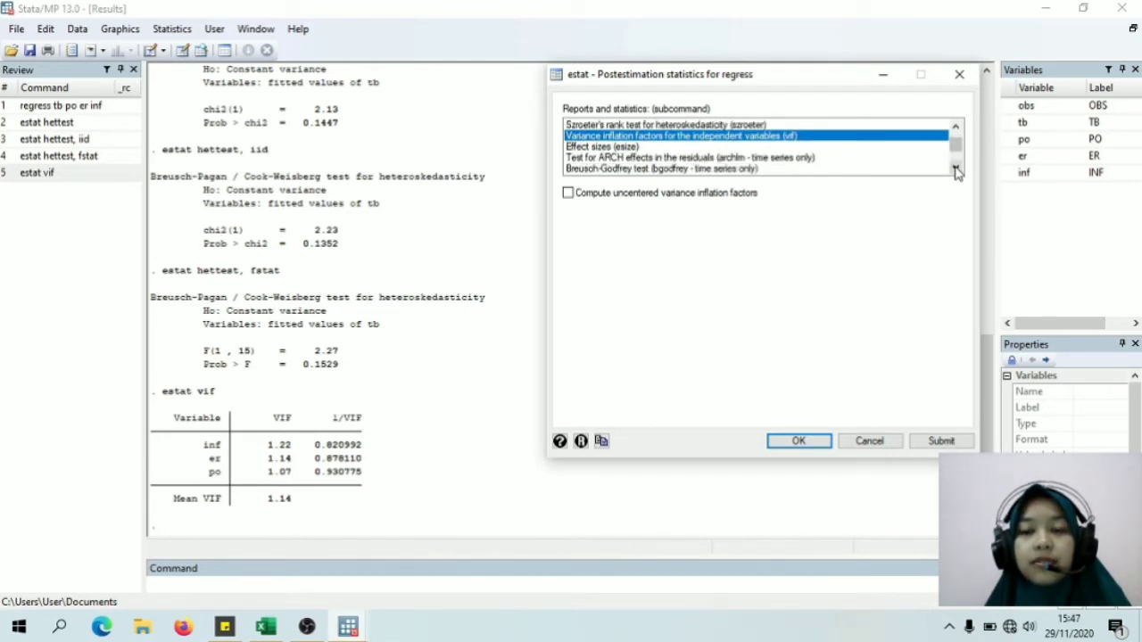
{"action": "left_click", "coordinate": [954, 170]}
{"action": "left_click", "coordinate": [954, 169]}
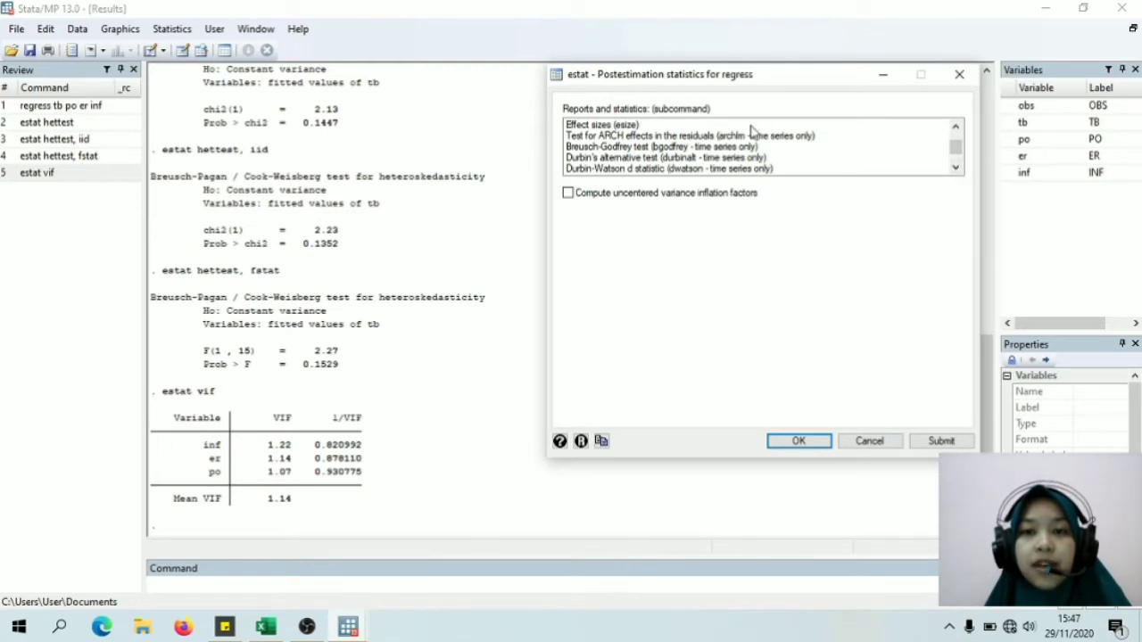
{"action": "left_click", "coordinate": [693, 147]}
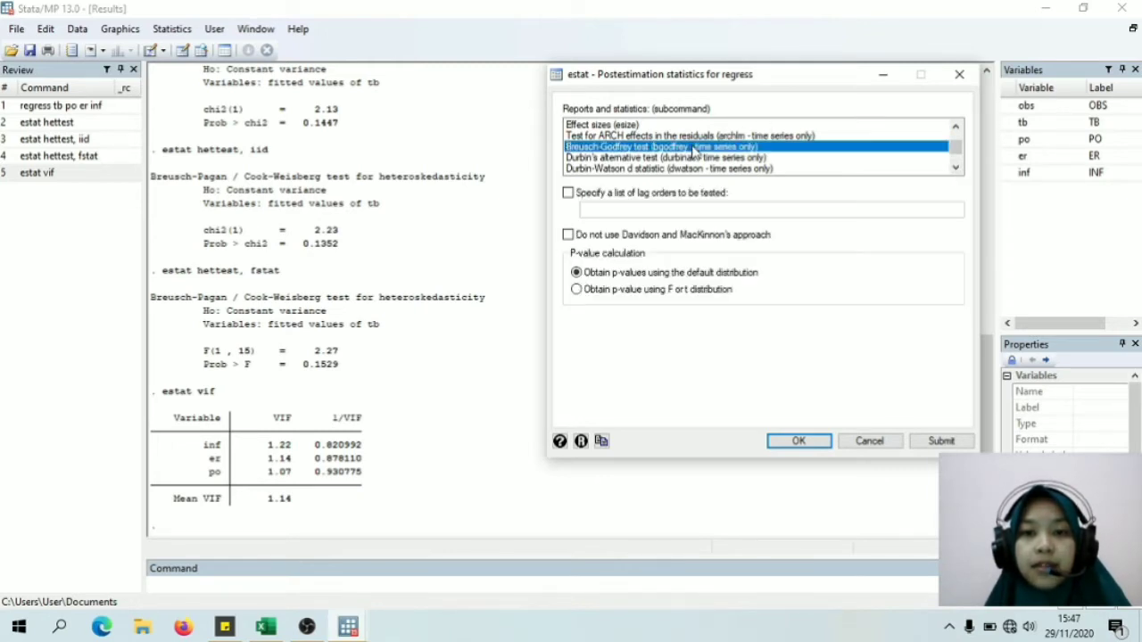
{"action": "left_click", "coordinate": [798, 440]}
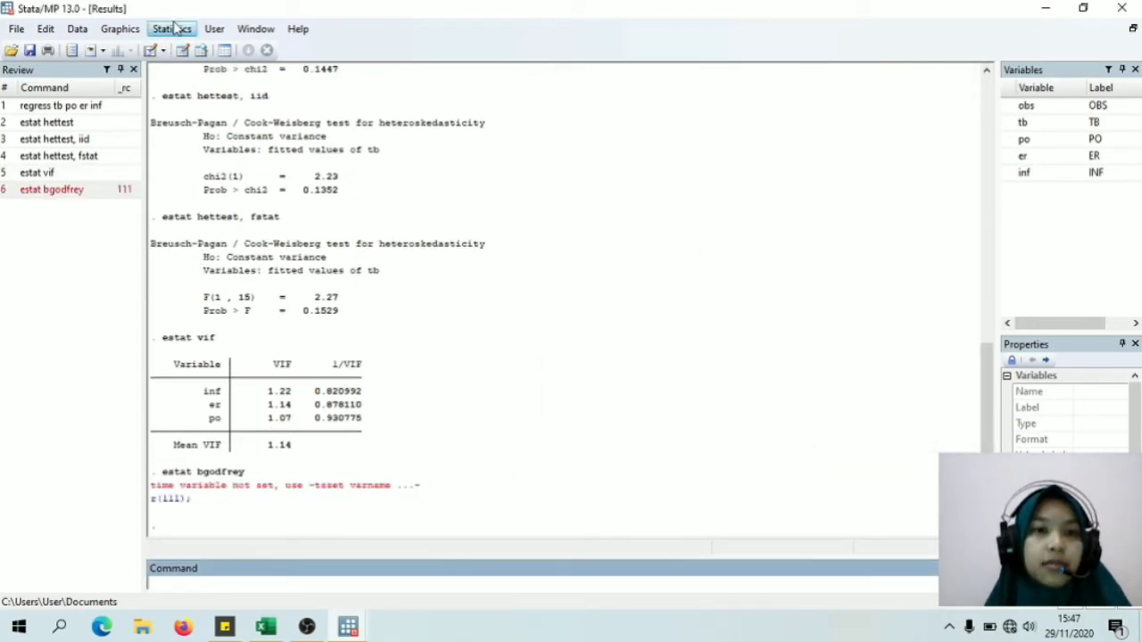
Step: Try to compute the Durbin-Watson d statistic for the regression as a postestimation autocorrelation test
{"action": "left_click", "coordinate": [172, 29]}
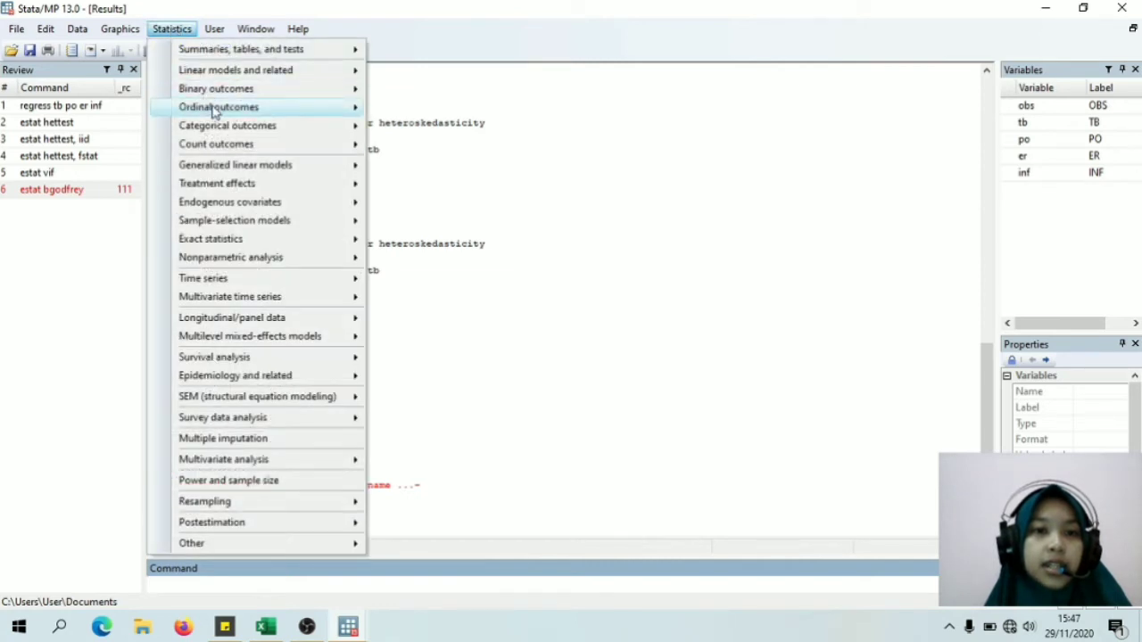
{"action": "mouse_move", "coordinate": [298, 69]}
{"action": "mouse_move", "coordinate": [442, 95]}
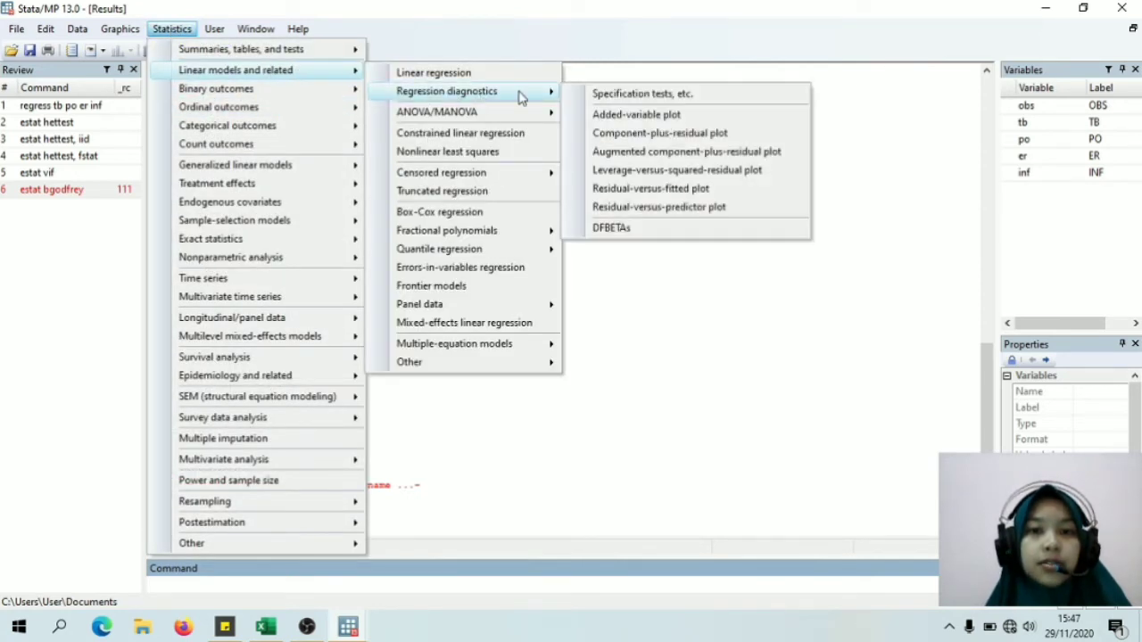
{"action": "left_click", "coordinate": [598, 98]}
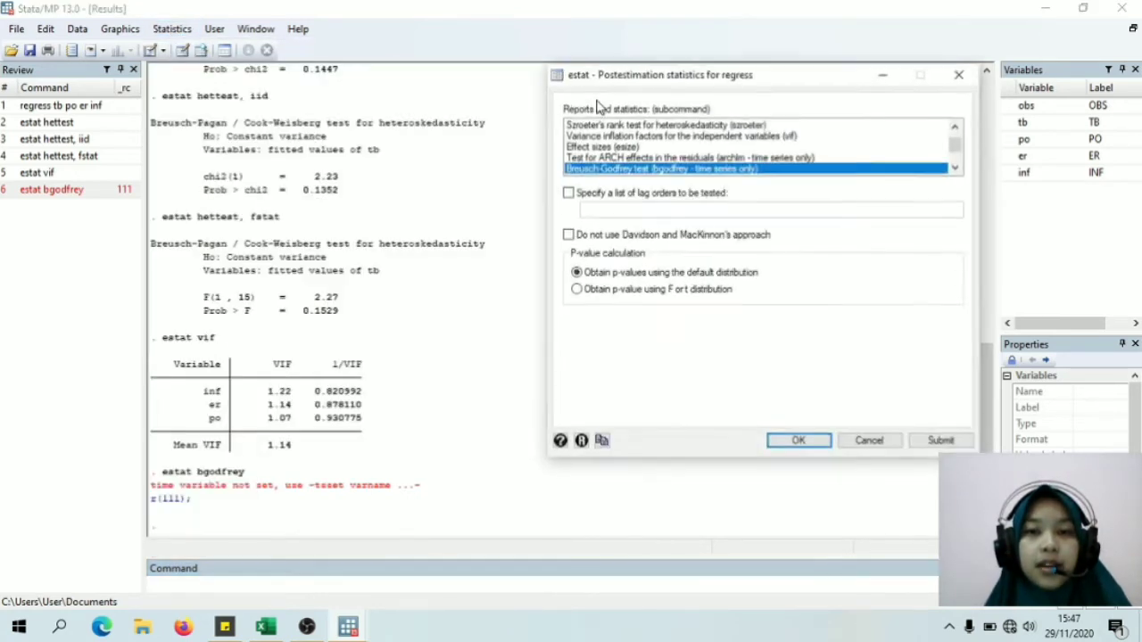
{"action": "left_click", "coordinate": [955, 170]}
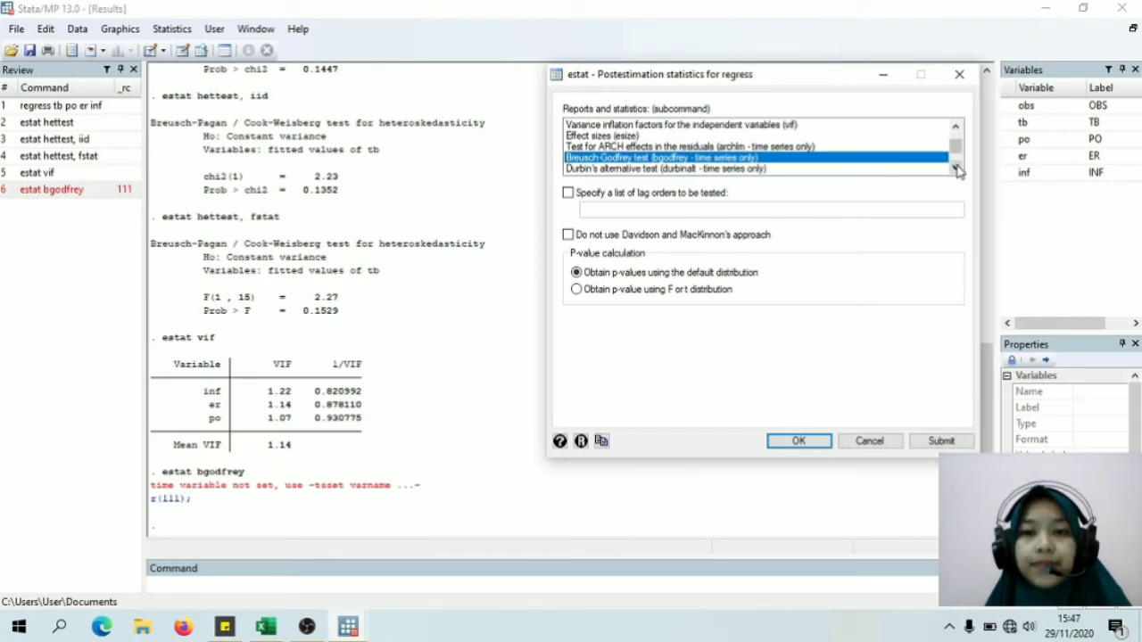
{"action": "left_click", "coordinate": [955, 170]}
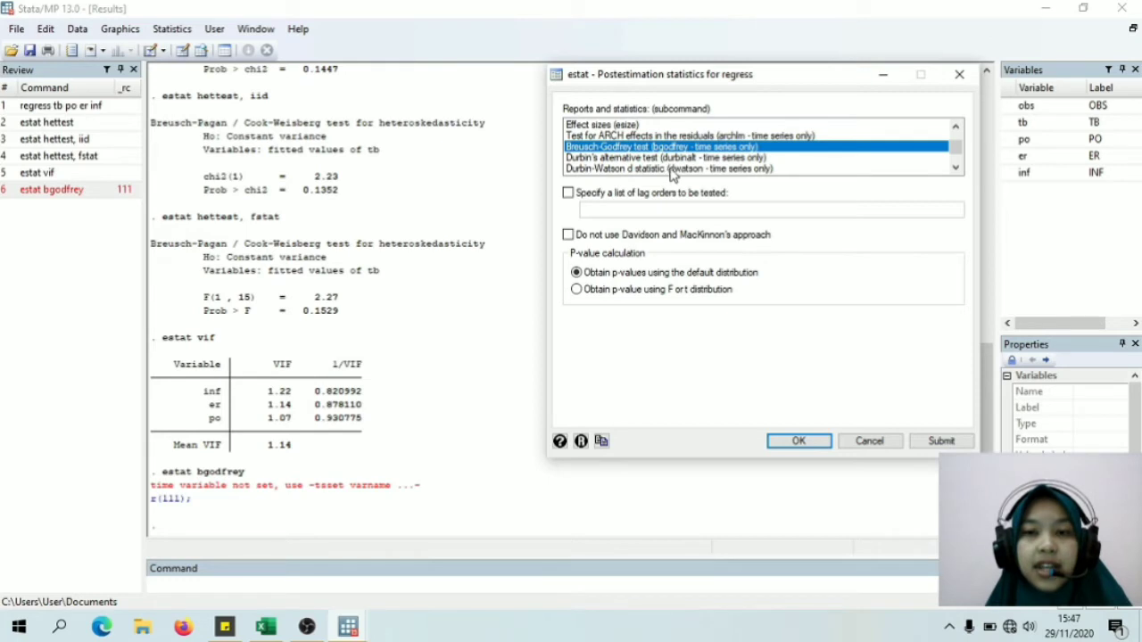
{"action": "left_click", "coordinate": [687, 169]}
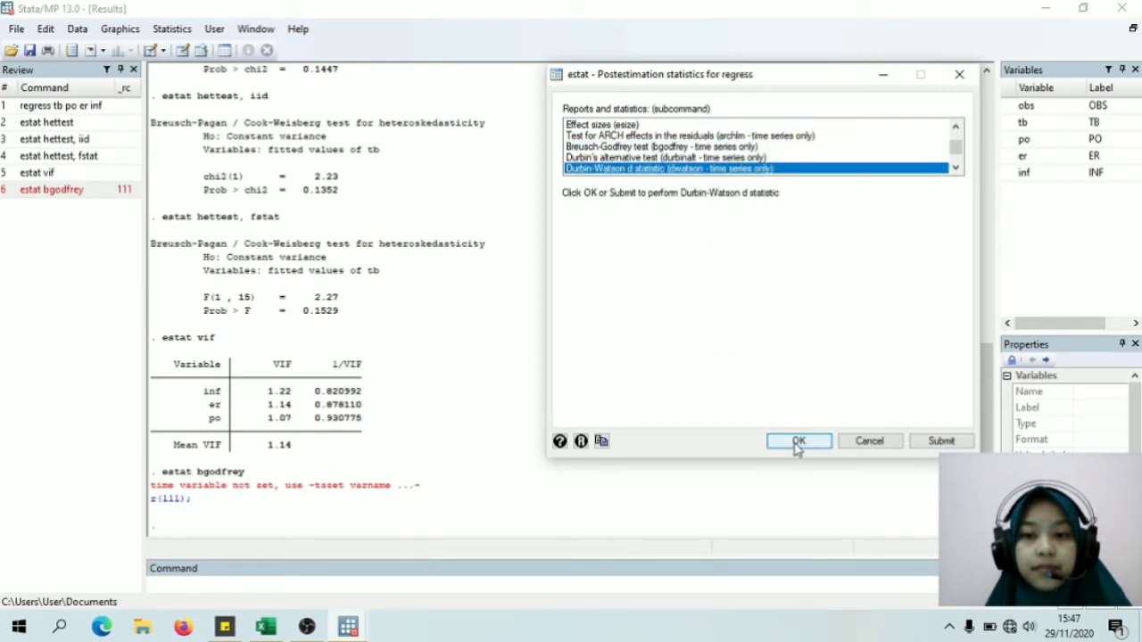
{"action": "left_click", "coordinate": [795, 443]}
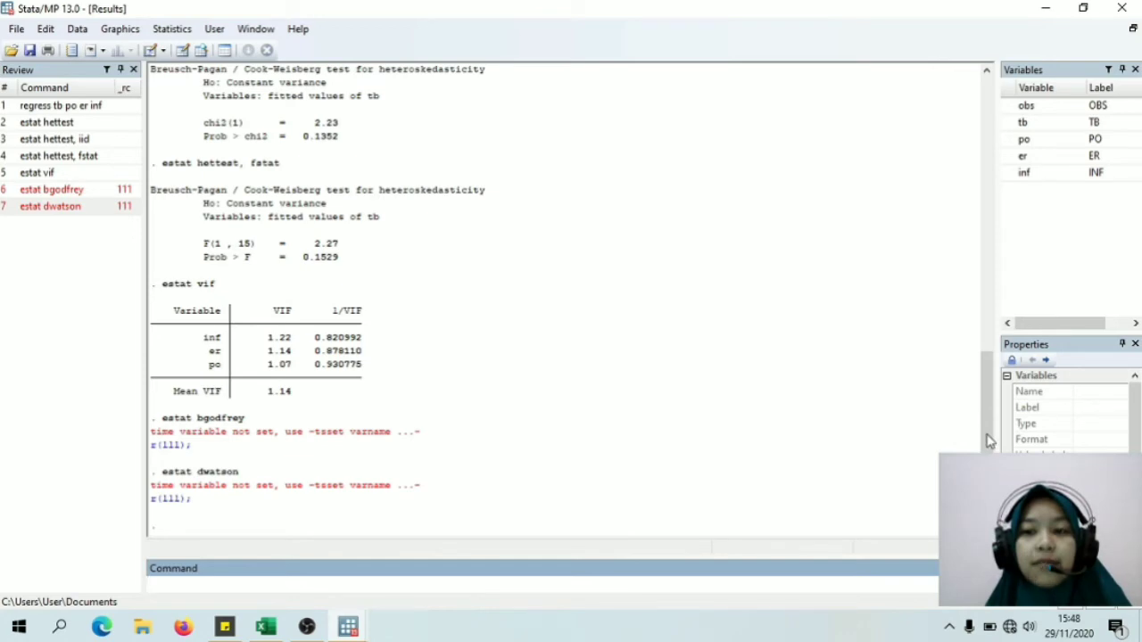
Step: Clear the cross-section dataset from memory with the clear command and check the emptied Data Editor
{"action": "left_click_drag", "start_coordinate": [988, 440], "coordinate": [976, 148]}
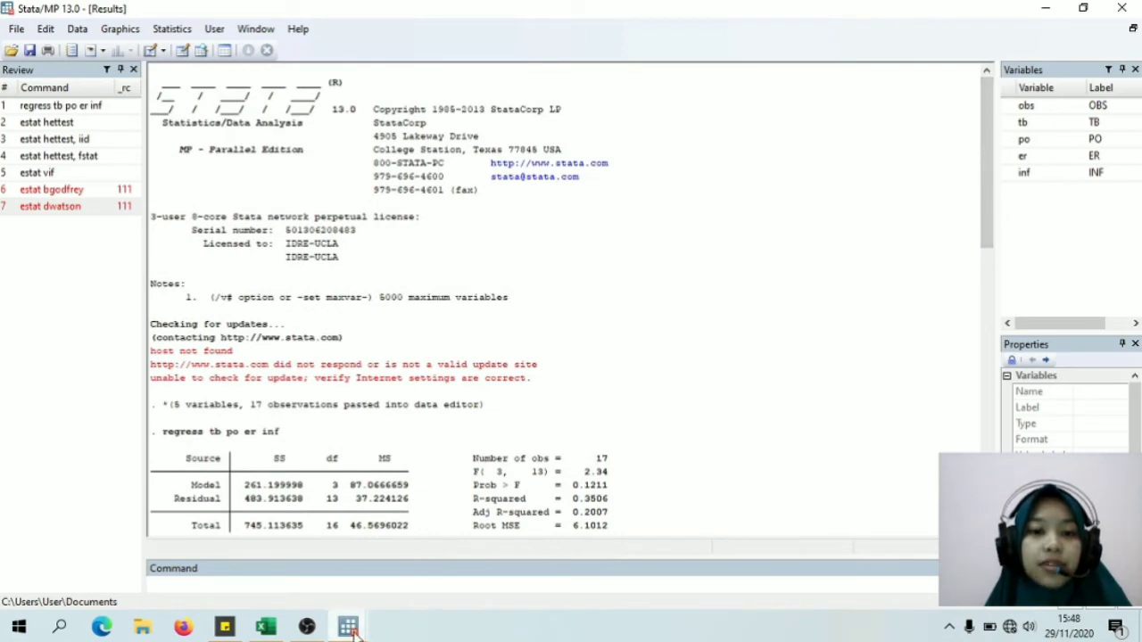
{"action": "mouse_move", "coordinate": [350, 630]}
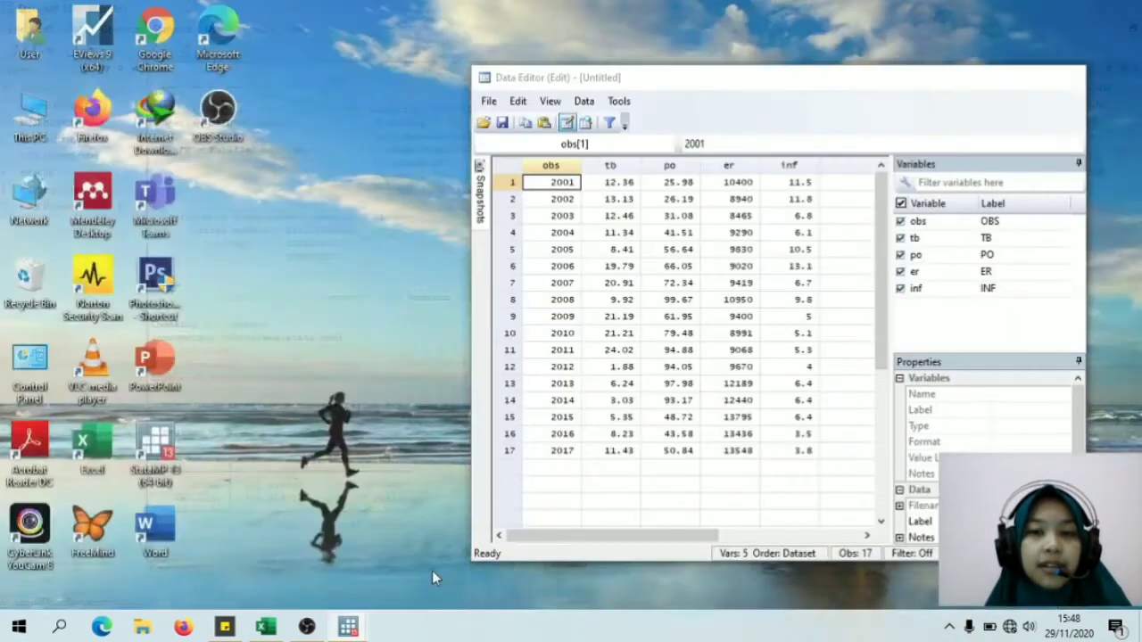
{"action": "left_click", "coordinate": [431, 569]}
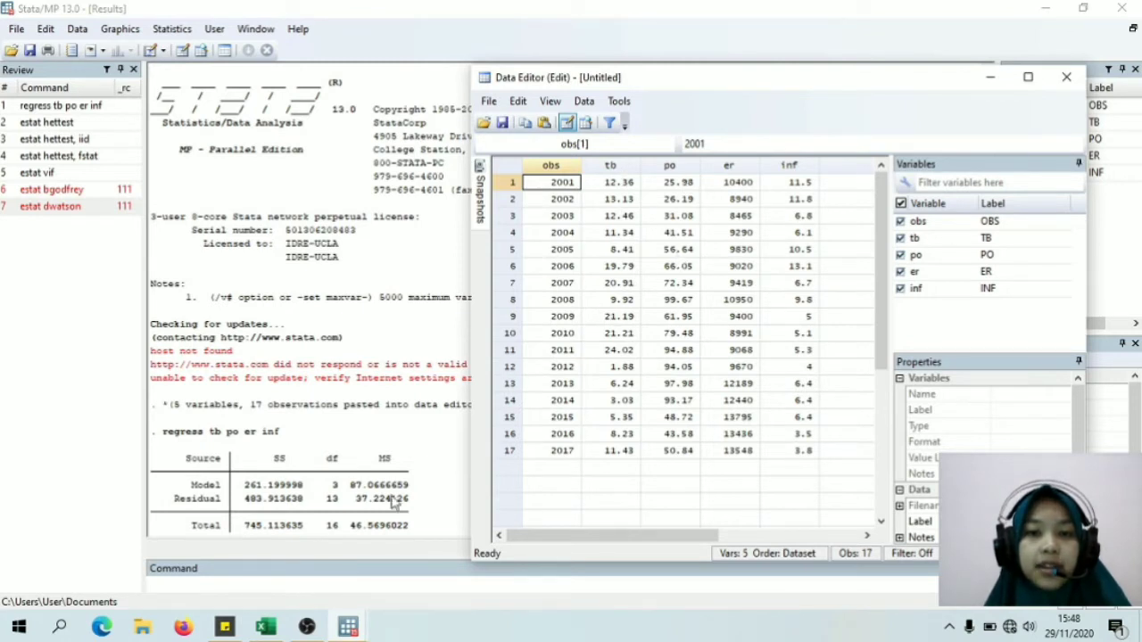
{"action": "left_click", "coordinate": [287, 585]}
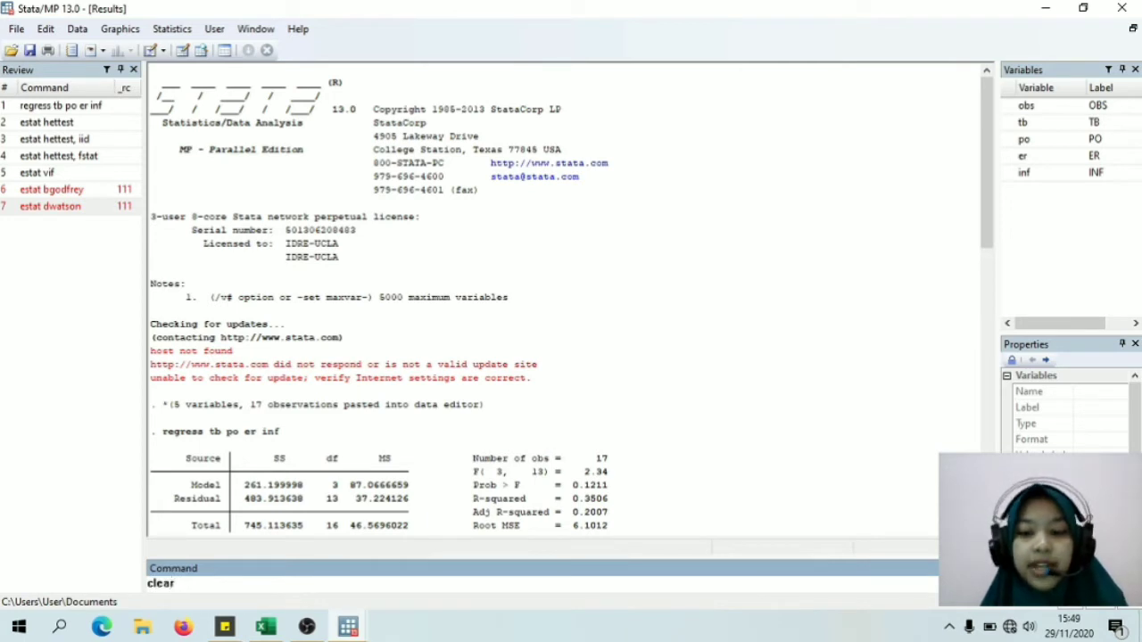
{"action": "key", "text": "Return"}
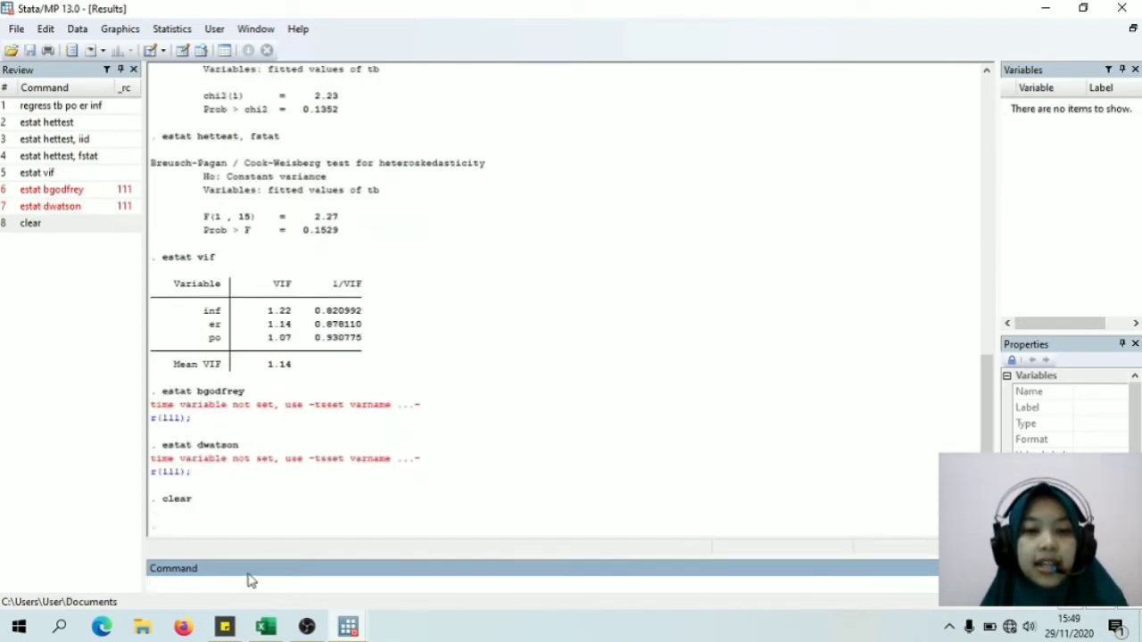
{"action": "mouse_move", "coordinate": [348, 627]}
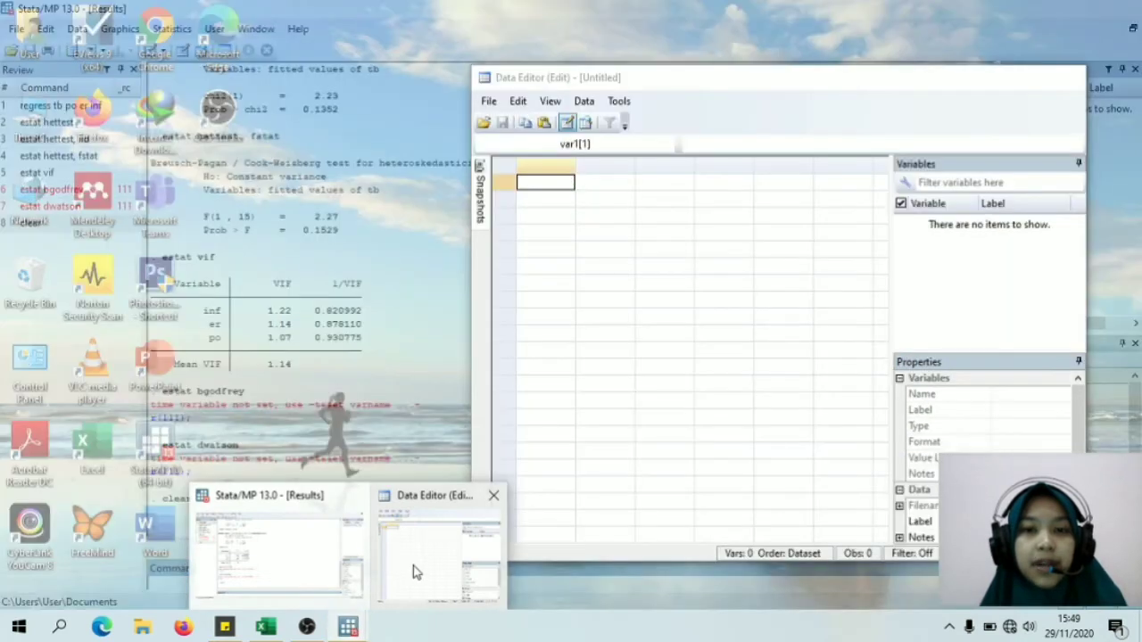
{"action": "left_click", "coordinate": [413, 569]}
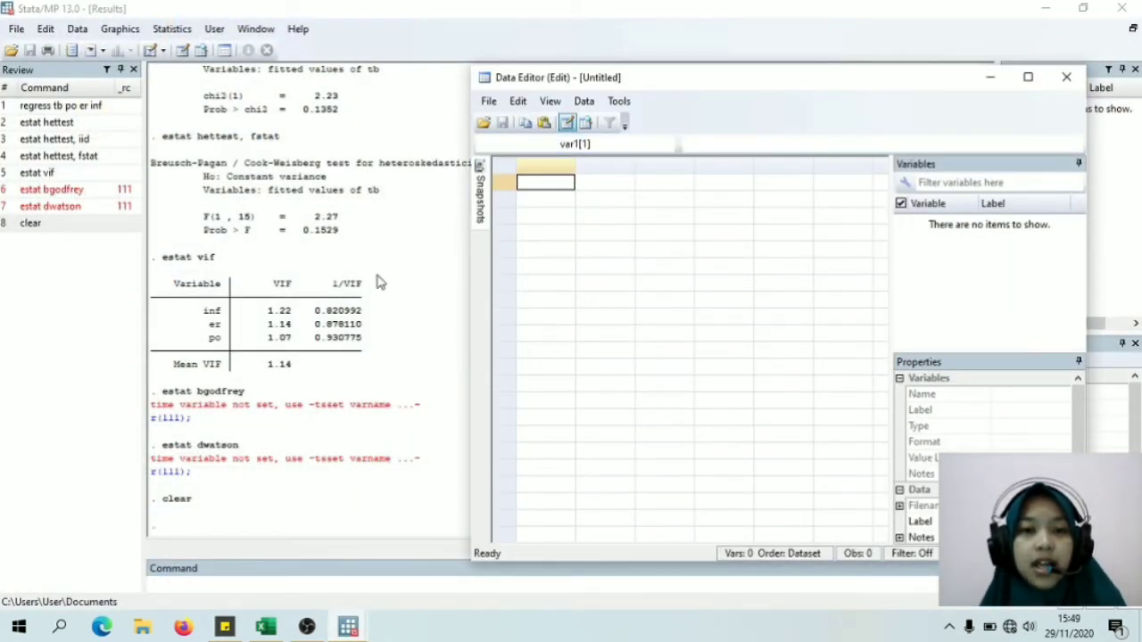
Step: Switch to the Data STATA workbook in Excel and copy the table in A1:E18 of the Time Series sheet
{"action": "left_click", "coordinate": [264, 626]}
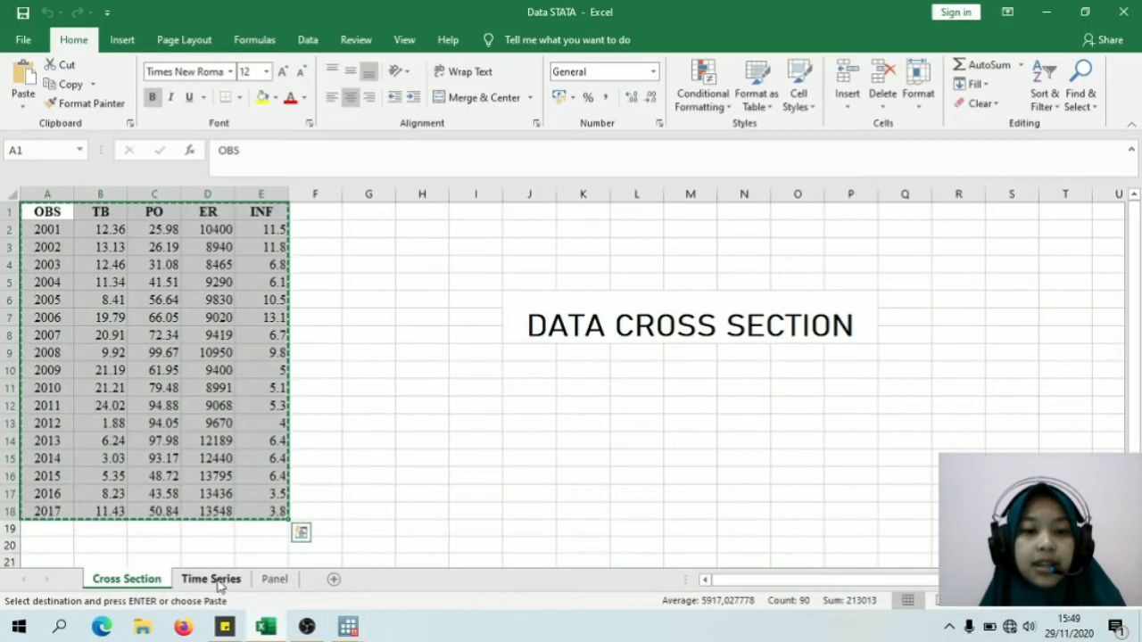
{"action": "left_click", "coordinate": [217, 581]}
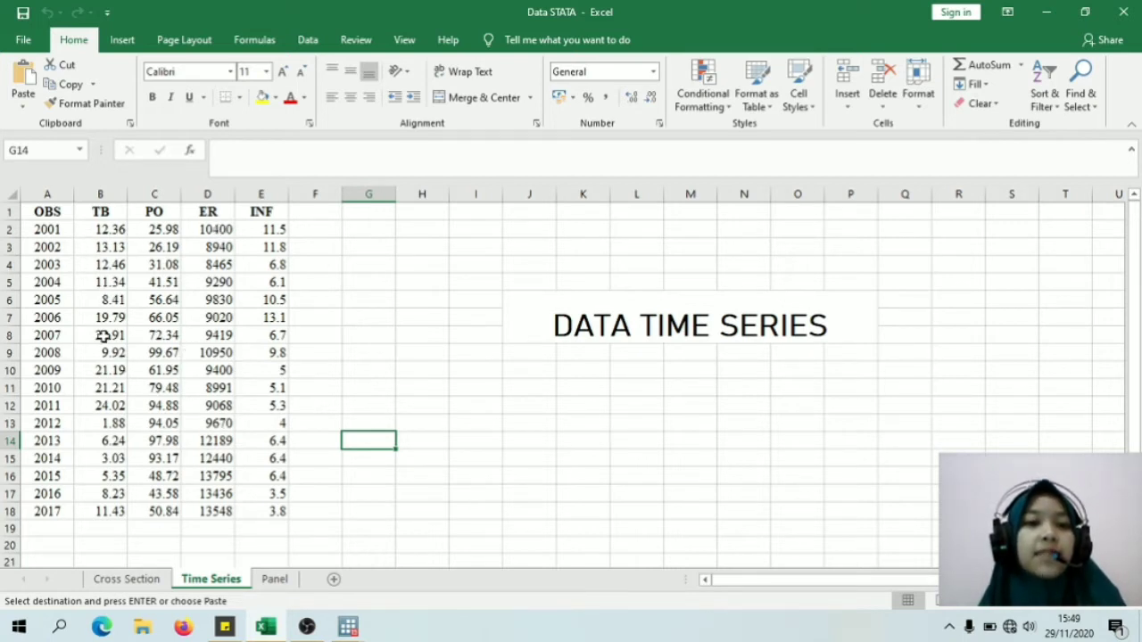
{"action": "left_click", "coordinate": [46, 211]}
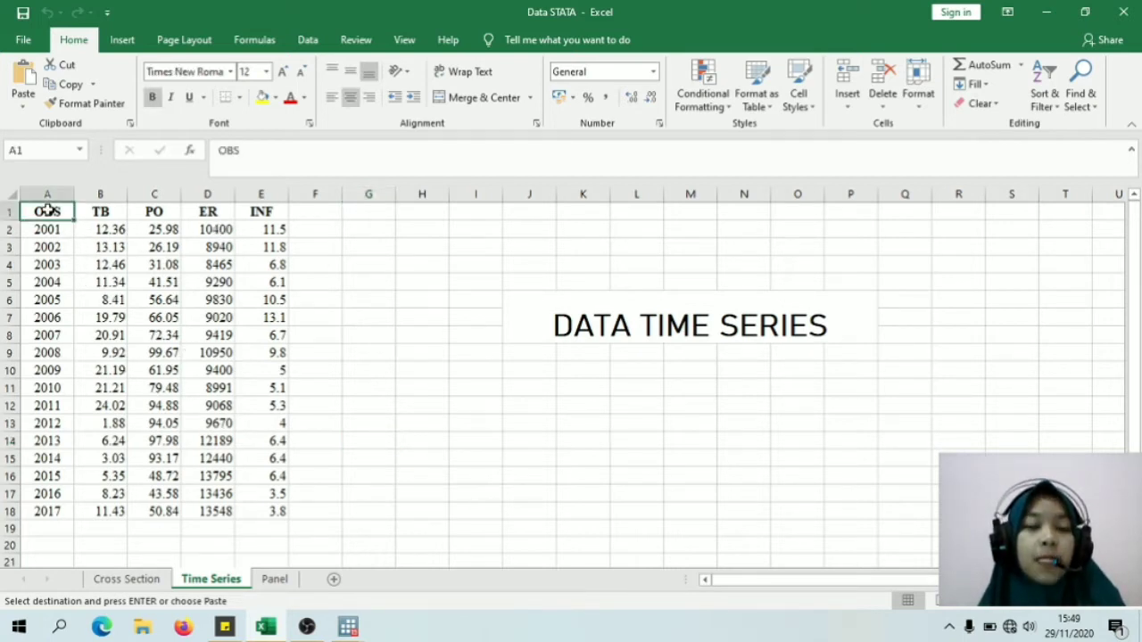
{"action": "left_click_drag", "start_coordinate": [46, 211], "coordinate": [247, 507]}
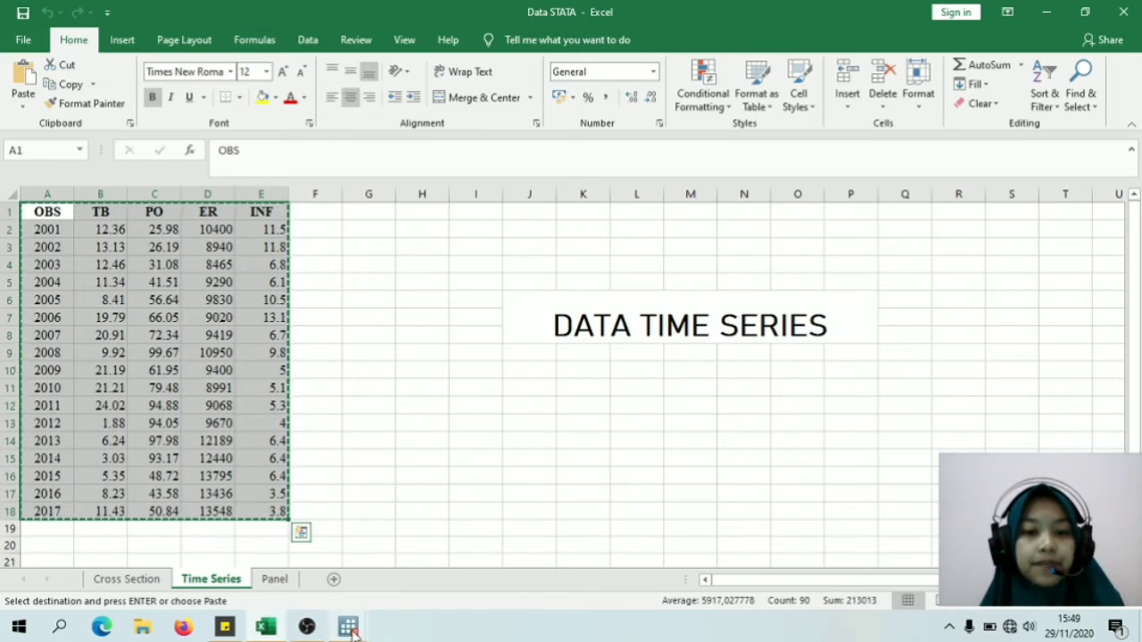
Step: Switch back to Stata and paste the copied table into the empty Data Editor, treating the first row as variable names
{"action": "mouse_move", "coordinate": [349, 629]}
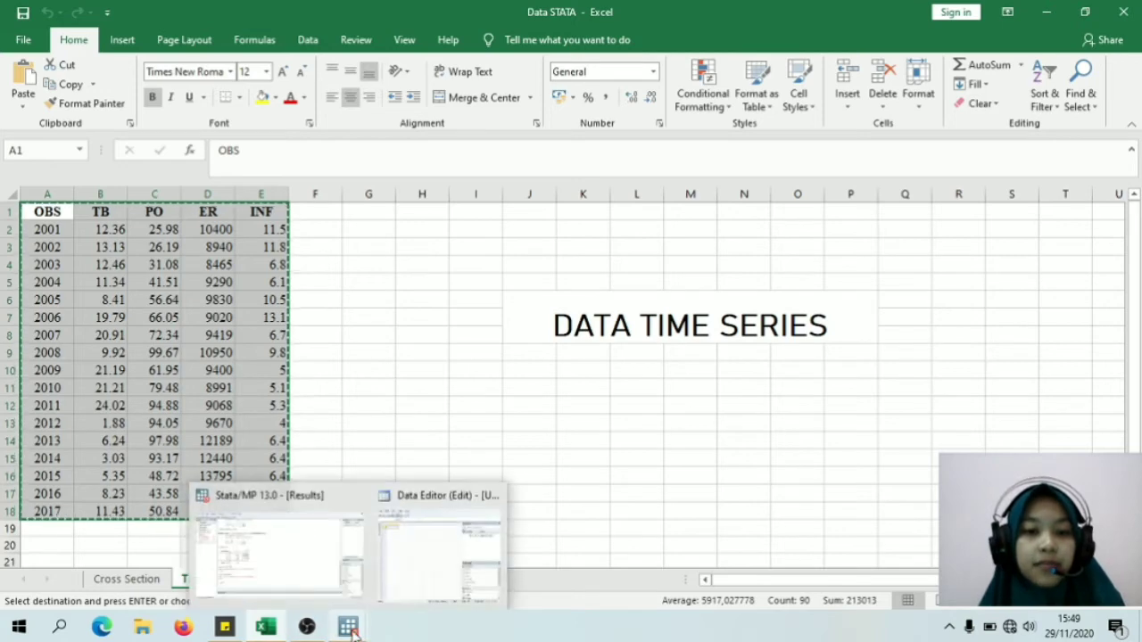
{"action": "left_click", "coordinate": [453, 543]}
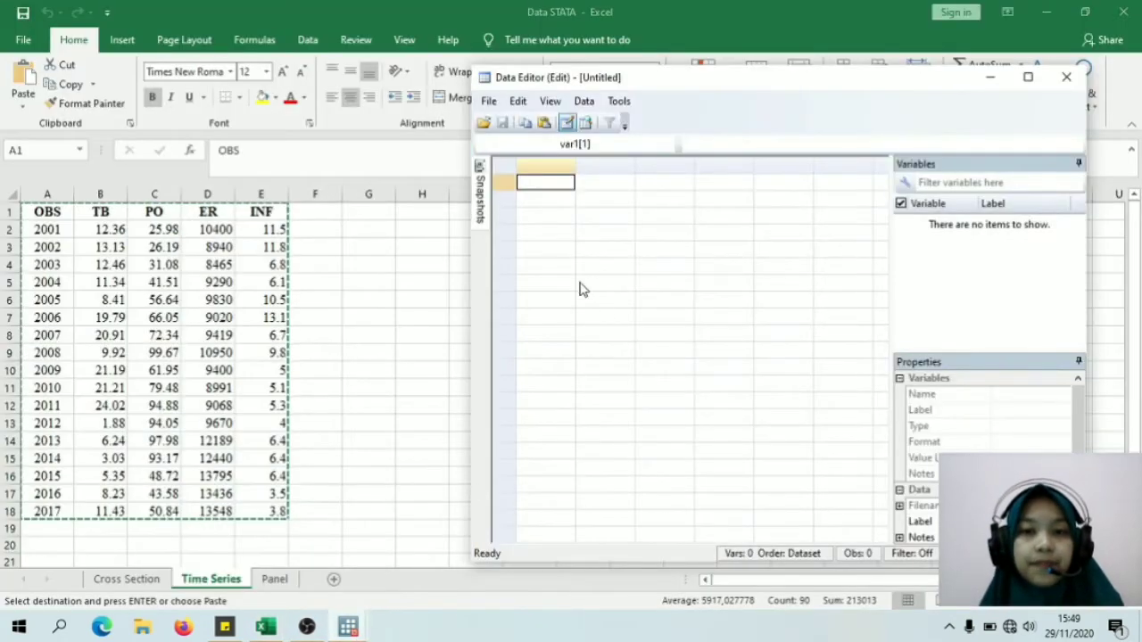
{"action": "right_click", "coordinate": [538, 188]}
{"action": "left_click", "coordinate": [553, 211]}
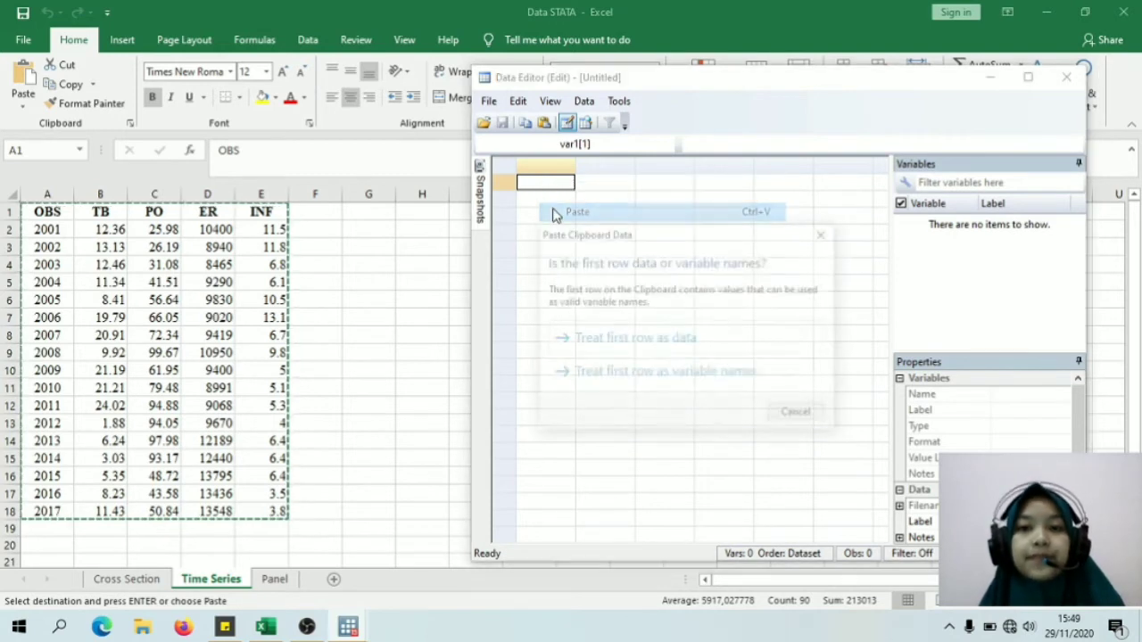
{"action": "left_click", "coordinate": [663, 378]}
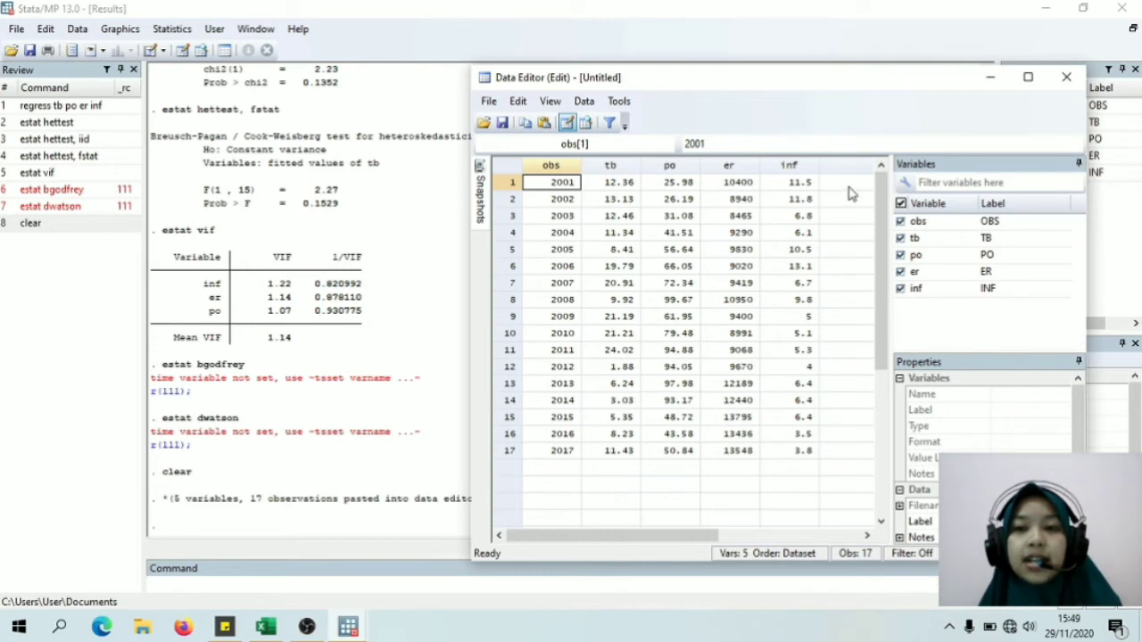
Step: Create a new float variable named tahun whose expression is the existing variable obs
{"action": "left_click", "coordinate": [586, 125]}
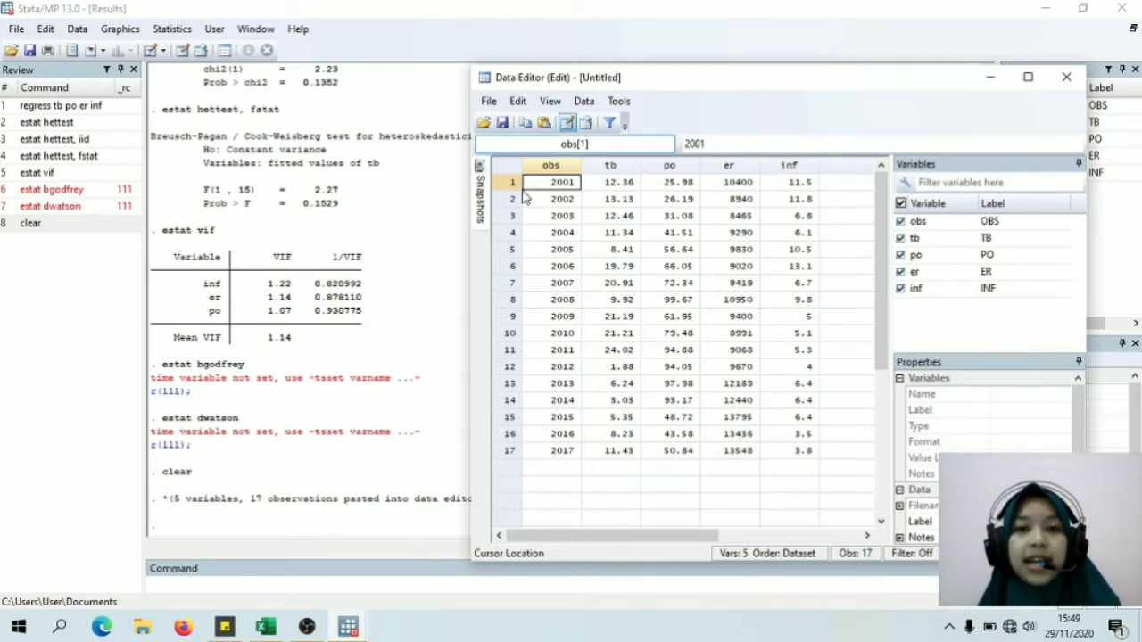
{"action": "left_click", "coordinate": [584, 102]}
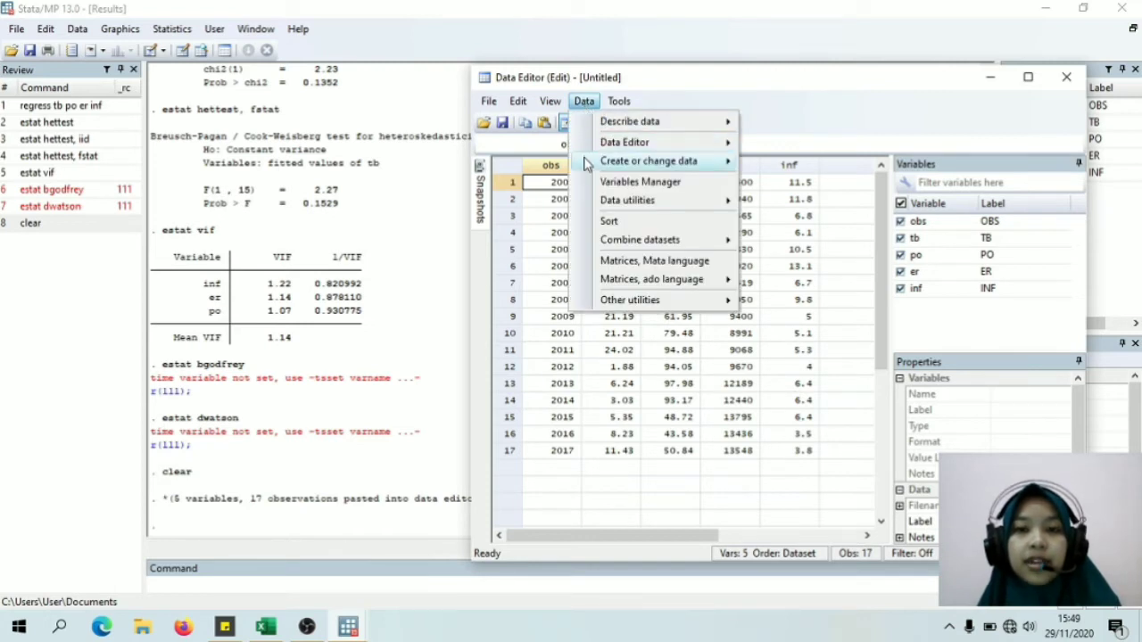
{"action": "mouse_move", "coordinate": [587, 165]}
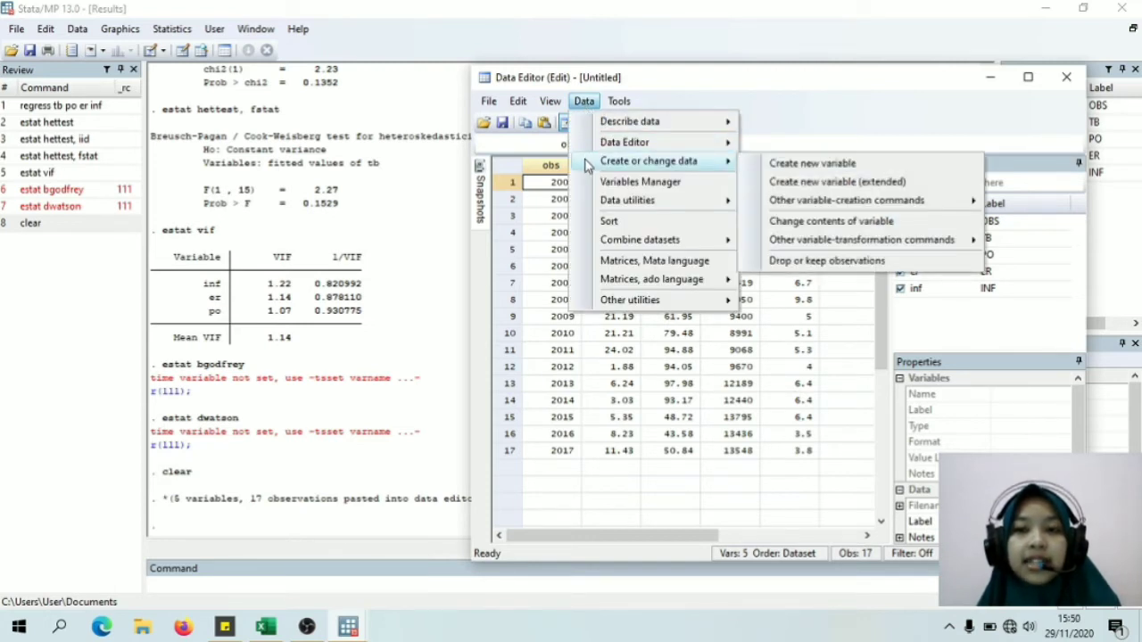
{"action": "left_click", "coordinate": [765, 167]}
{"action": "left_click", "coordinate": [772, 165]}
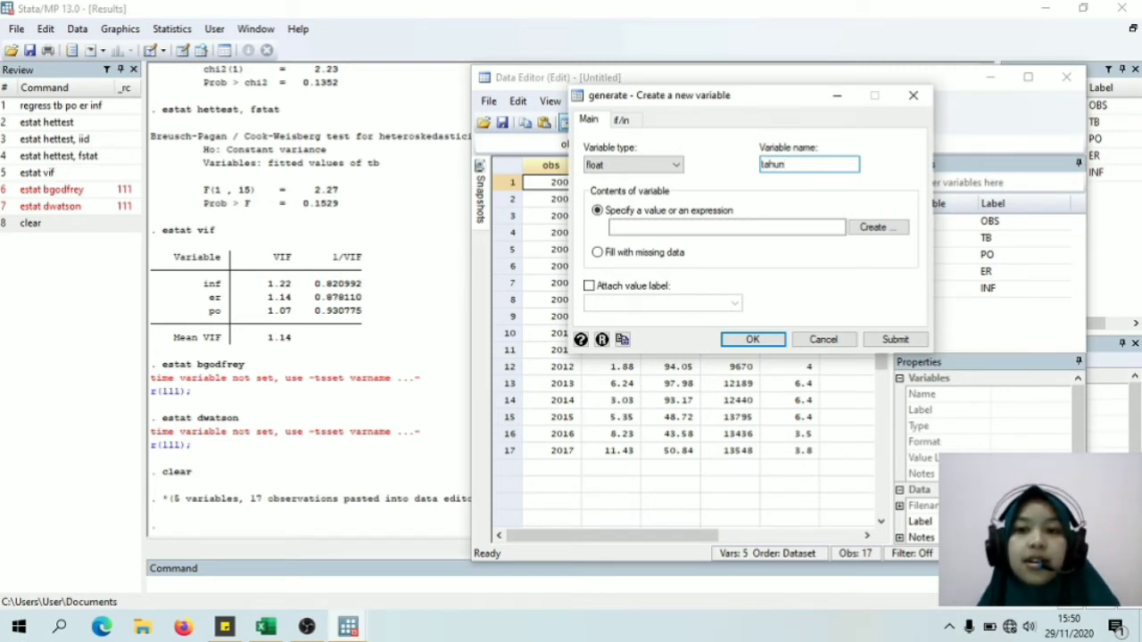
{"action": "left_click", "coordinate": [870, 231]}
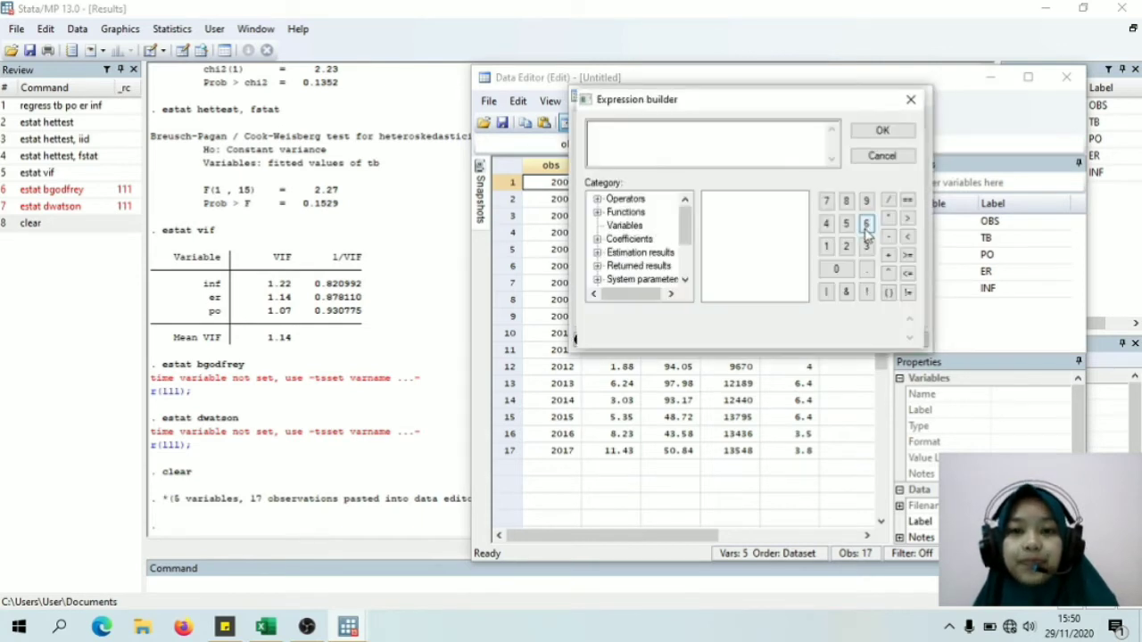
{"action": "left_click", "coordinate": [624, 226]}
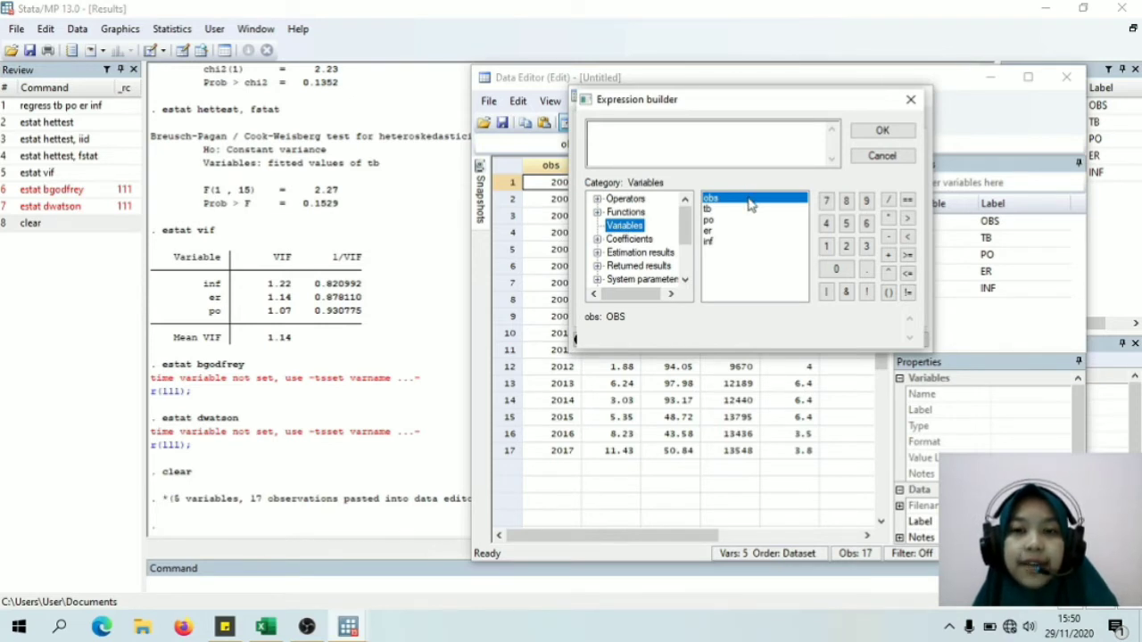
{"action": "double_click", "coordinate": [749, 201]}
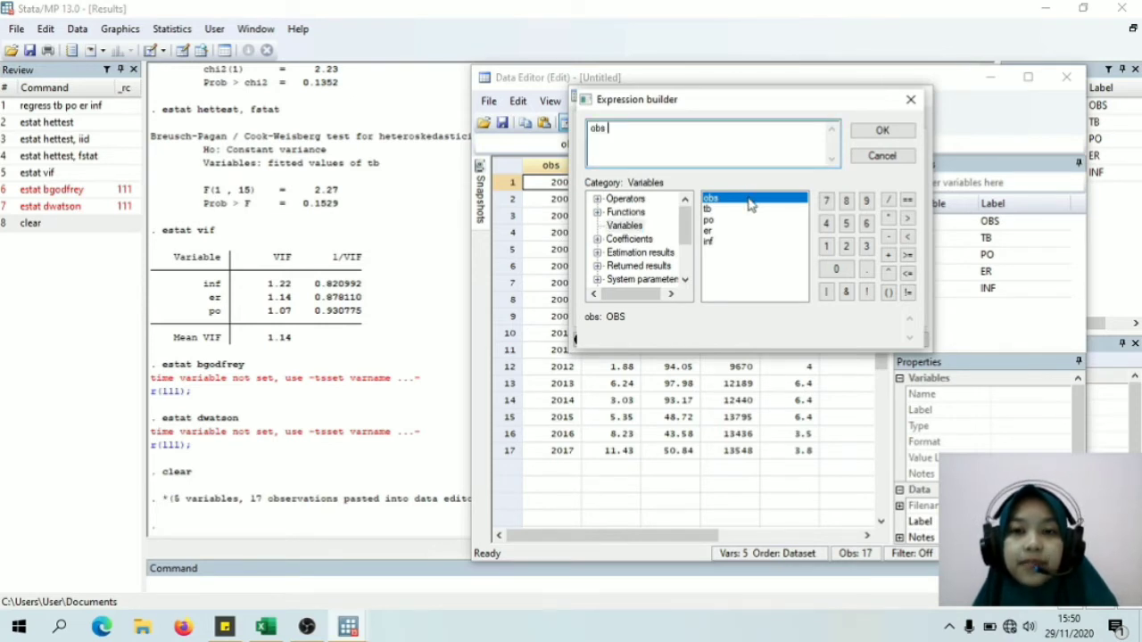
{"action": "left_click", "coordinate": [879, 132]}
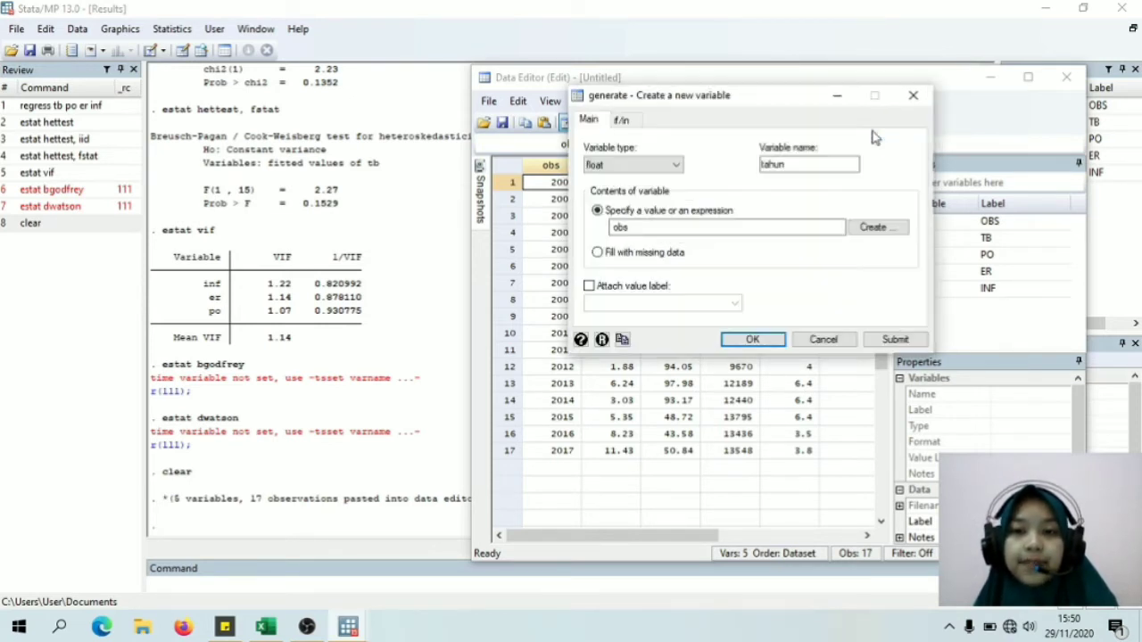
{"action": "left_click", "coordinate": [753, 337]}
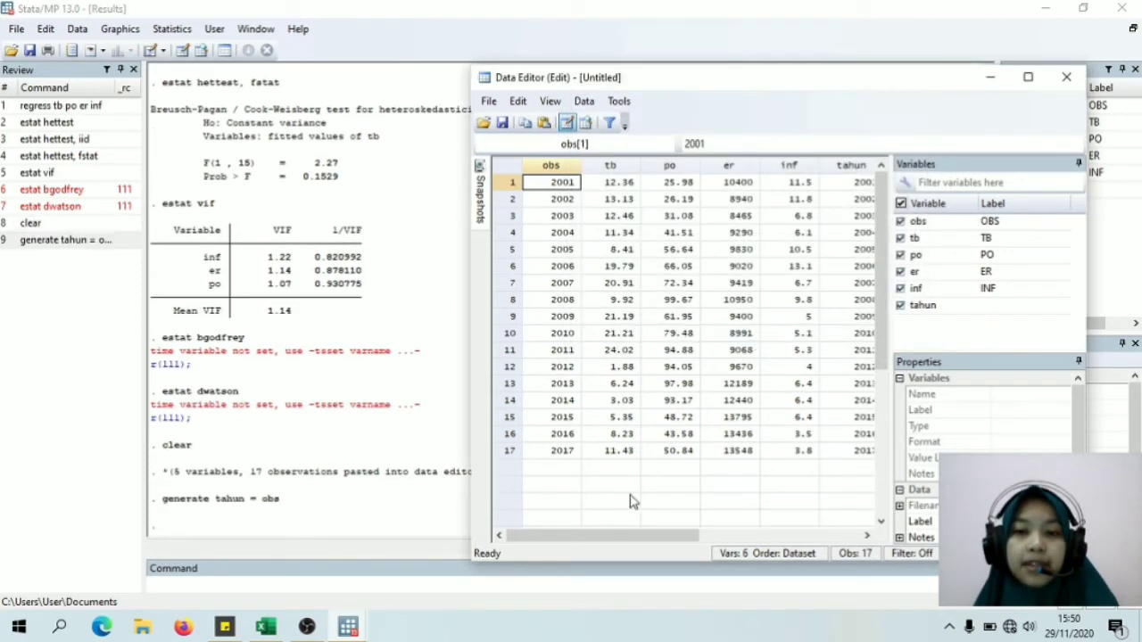
Step: Set the display format of the tahun variable to Annual (years), %ty, with the plain 2009 sample style
{"action": "left_click_drag", "start_coordinate": [581, 537], "coordinate": [612, 538]}
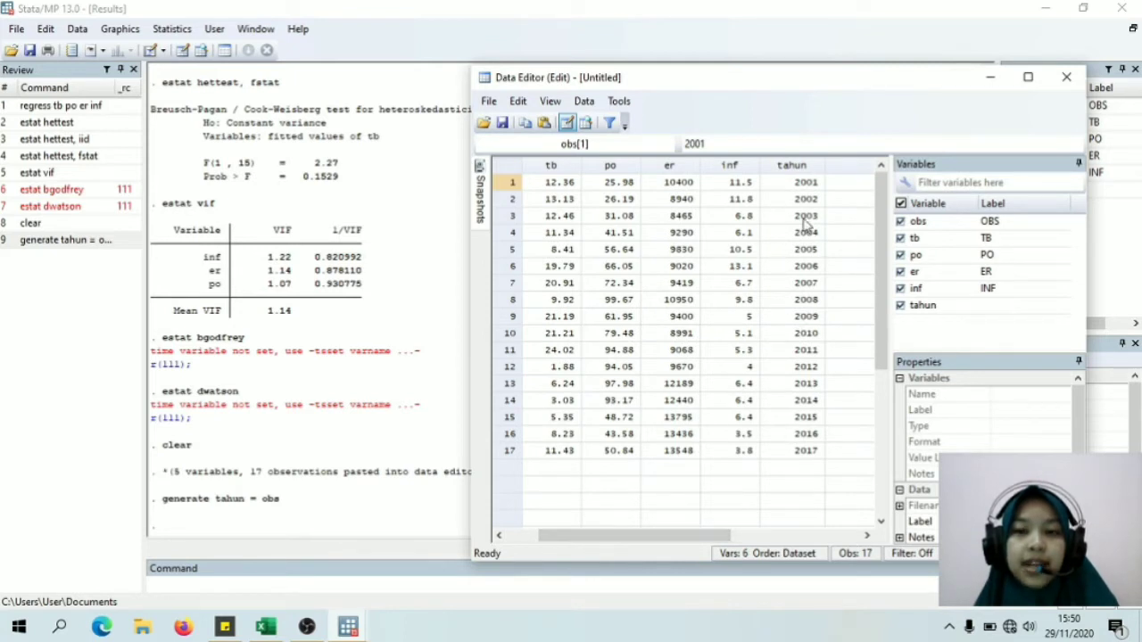
{"action": "left_click_drag", "start_coordinate": [720, 539], "coordinate": [642, 535]}
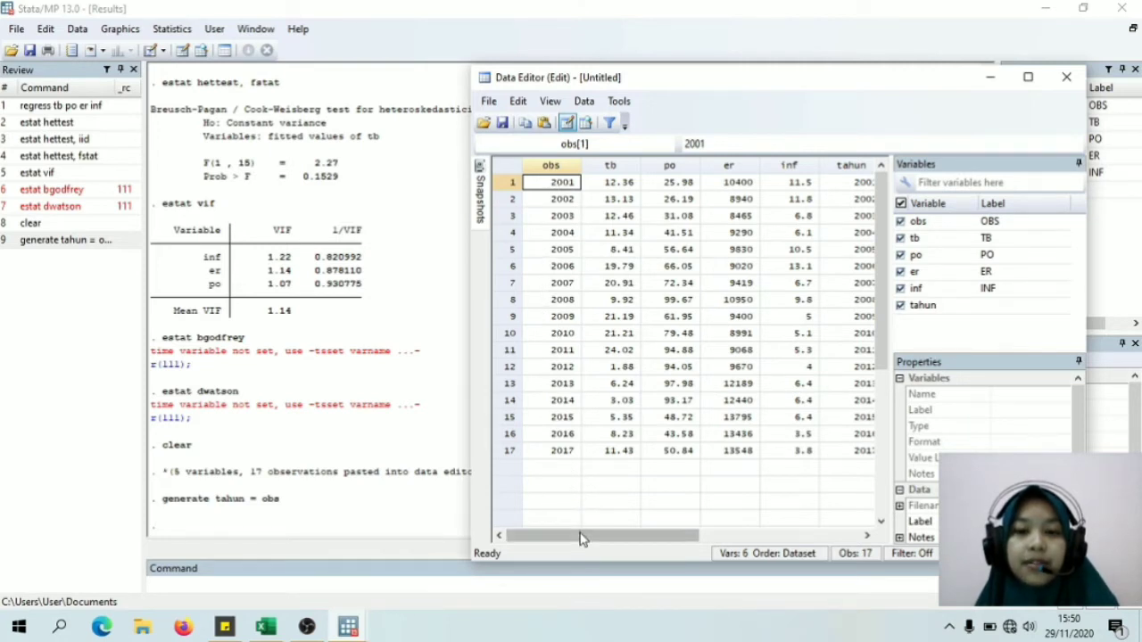
{"action": "left_click_drag", "start_coordinate": [580, 539], "coordinate": [553, 537]}
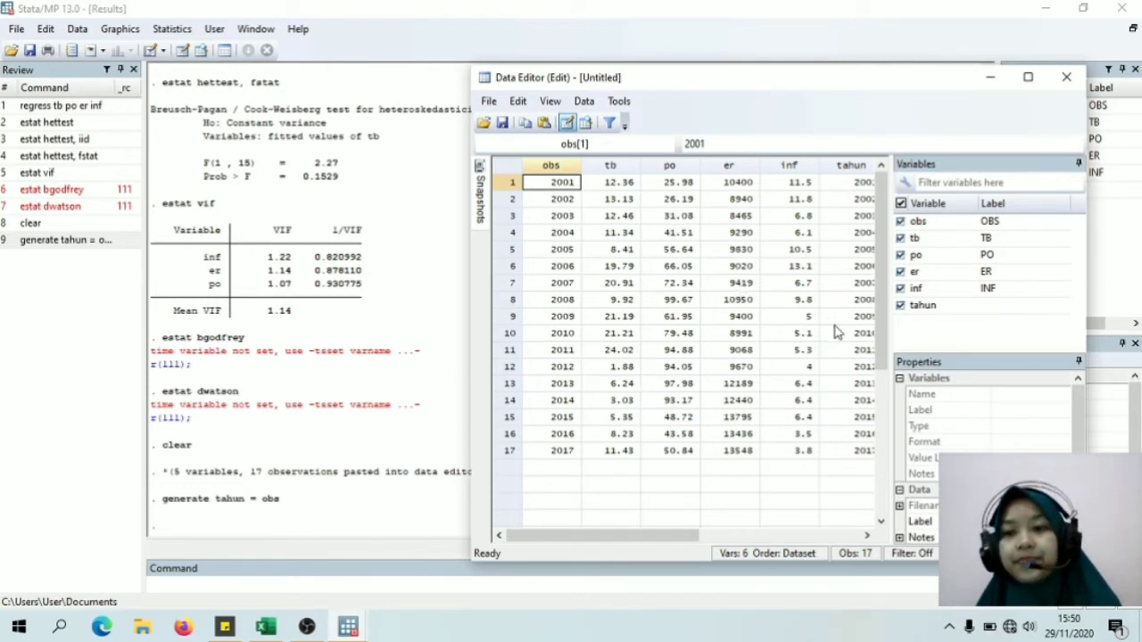
{"action": "left_click", "coordinate": [915, 307]}
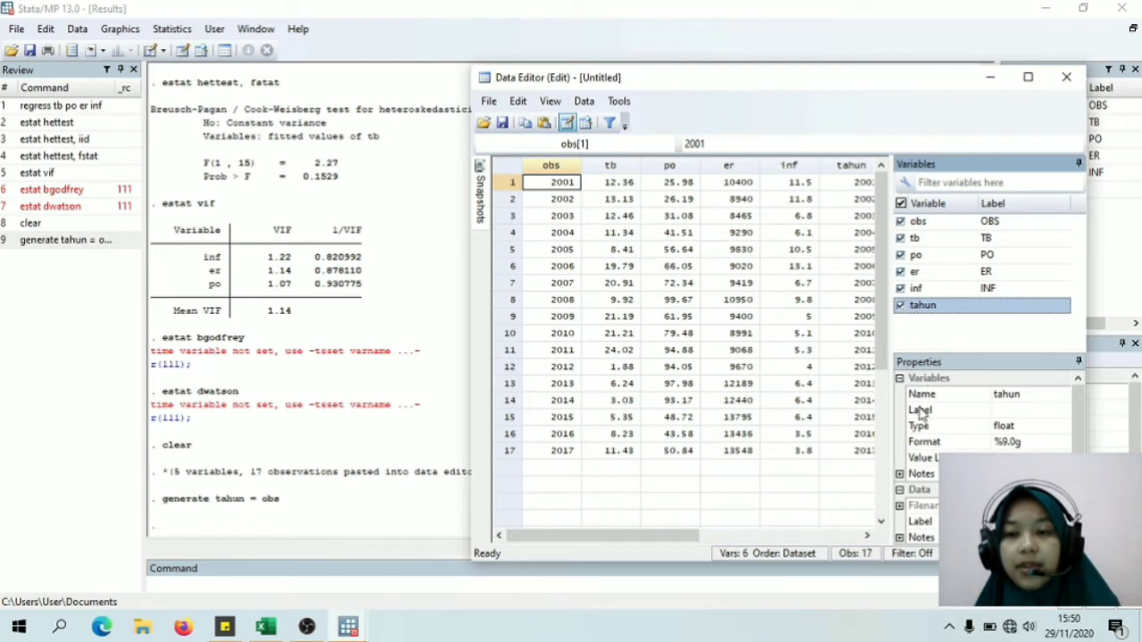
{"action": "left_click", "coordinate": [919, 443]}
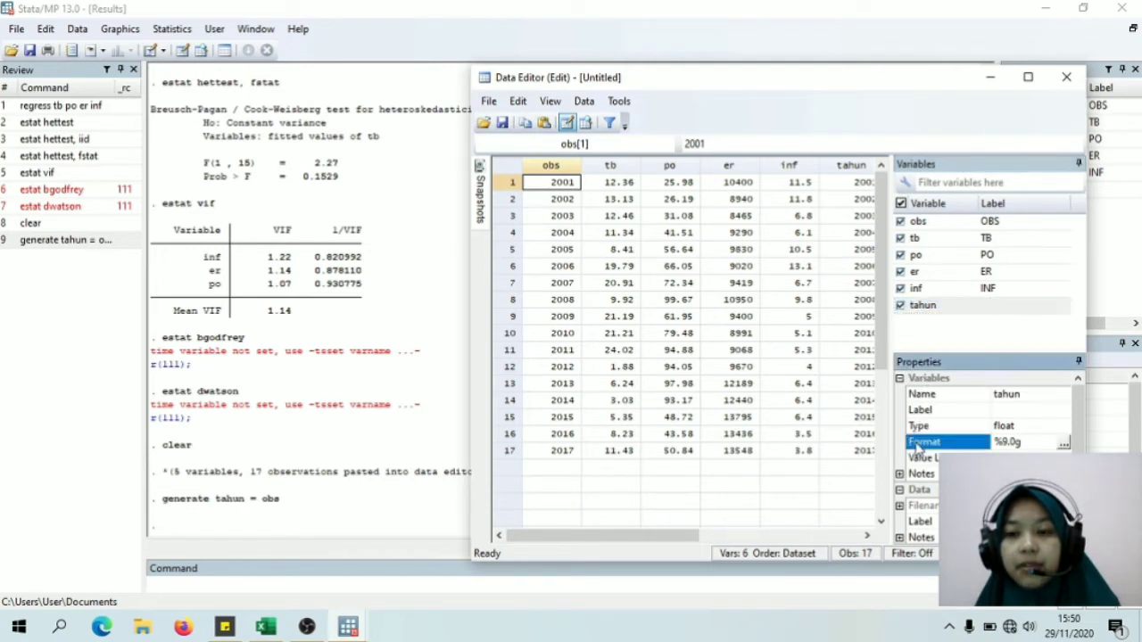
{"action": "left_click", "coordinate": [1062, 444]}
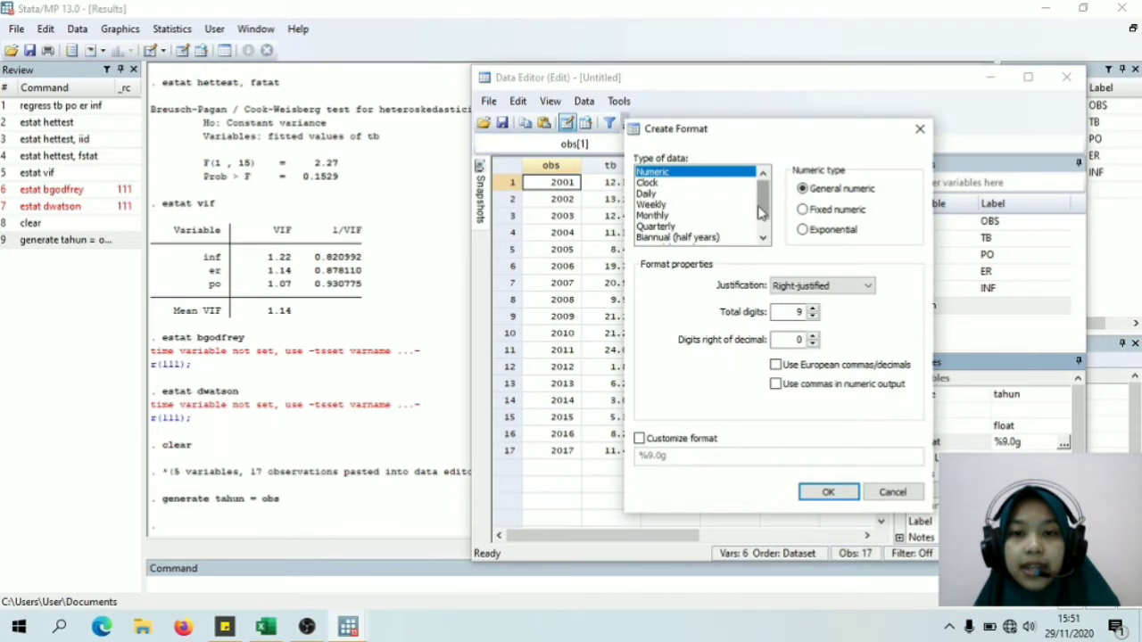
{"action": "left_click_drag", "start_coordinate": [760, 209], "coordinate": [763, 222]}
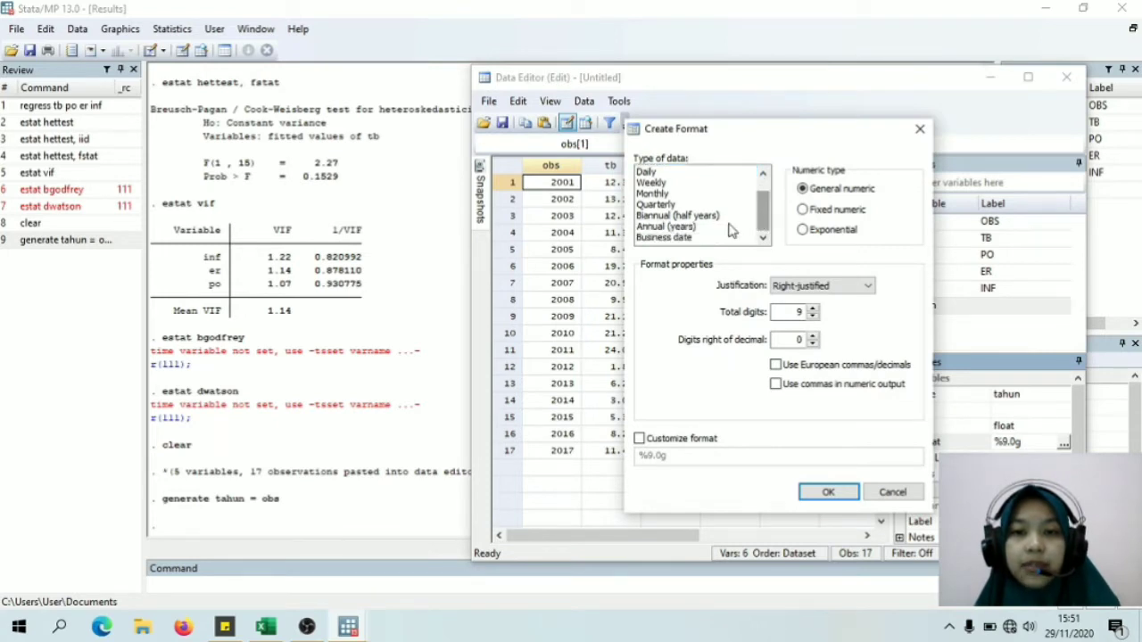
{"action": "left_click", "coordinate": [665, 226]}
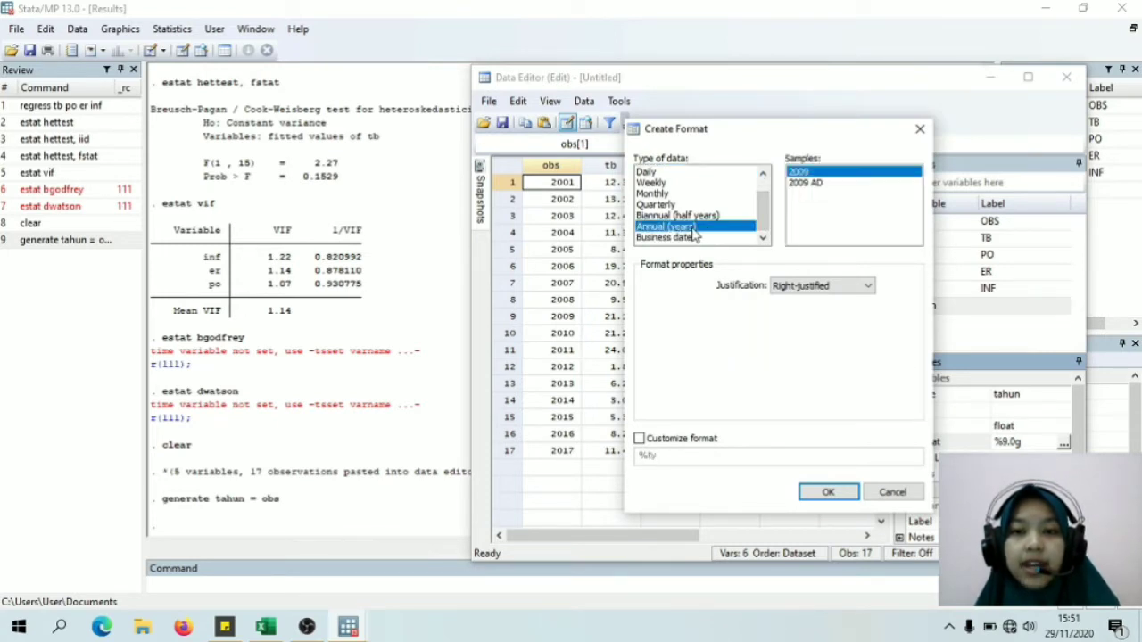
{"action": "left_click_drag", "start_coordinate": [765, 216], "coordinate": [765, 204]}
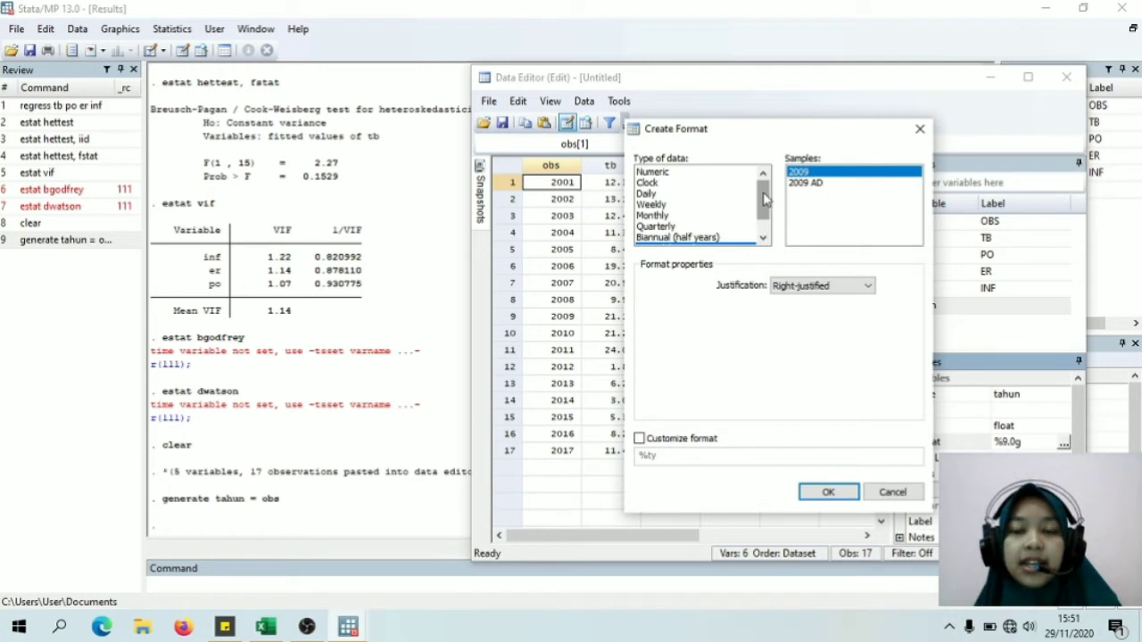
{"action": "mouse_move", "coordinate": [764, 202]}
{"action": "left_mouse_down"}
{"action": "mouse_move", "coordinate": [767, 225]}
{"action": "mouse_move", "coordinate": [763, 193]}
{"action": "mouse_move", "coordinate": [764, 215]}
{"action": "left_mouse_up"}
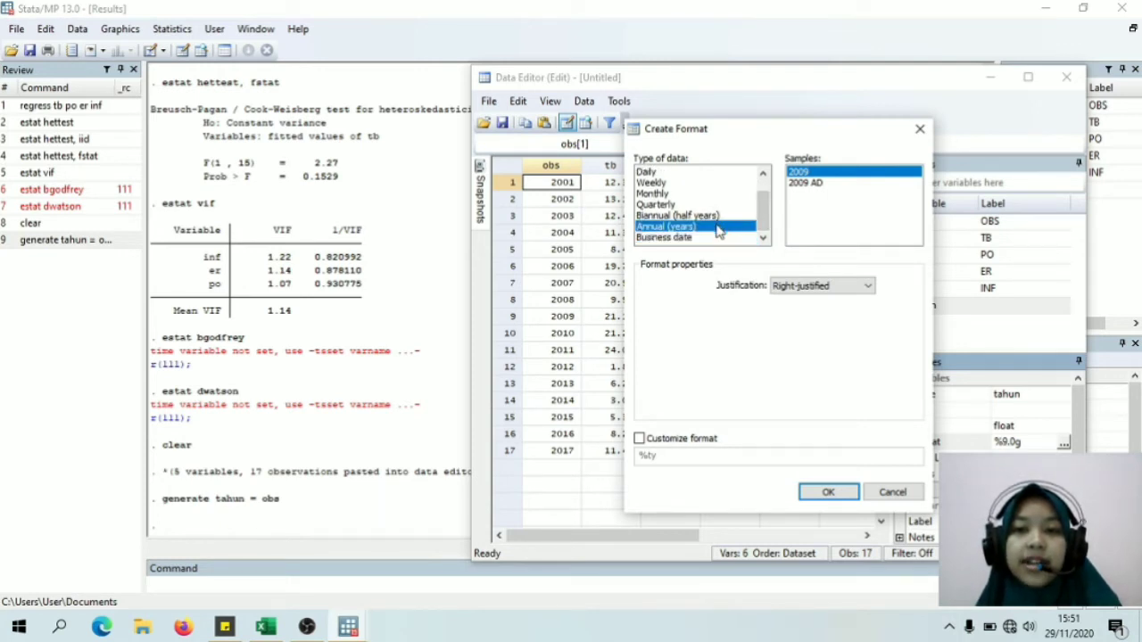
{"action": "left_click", "coordinate": [822, 492]}
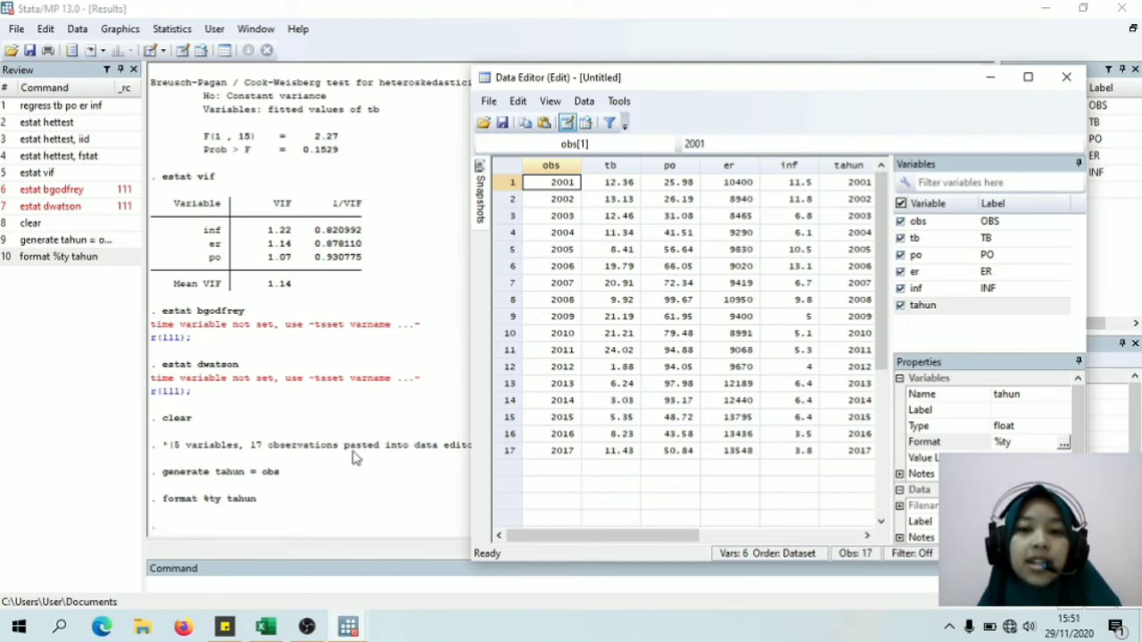
Step: Declare the dataset to be time-series data with tahun as the time variable and a yearly time unit
{"action": "left_click", "coordinate": [172, 30]}
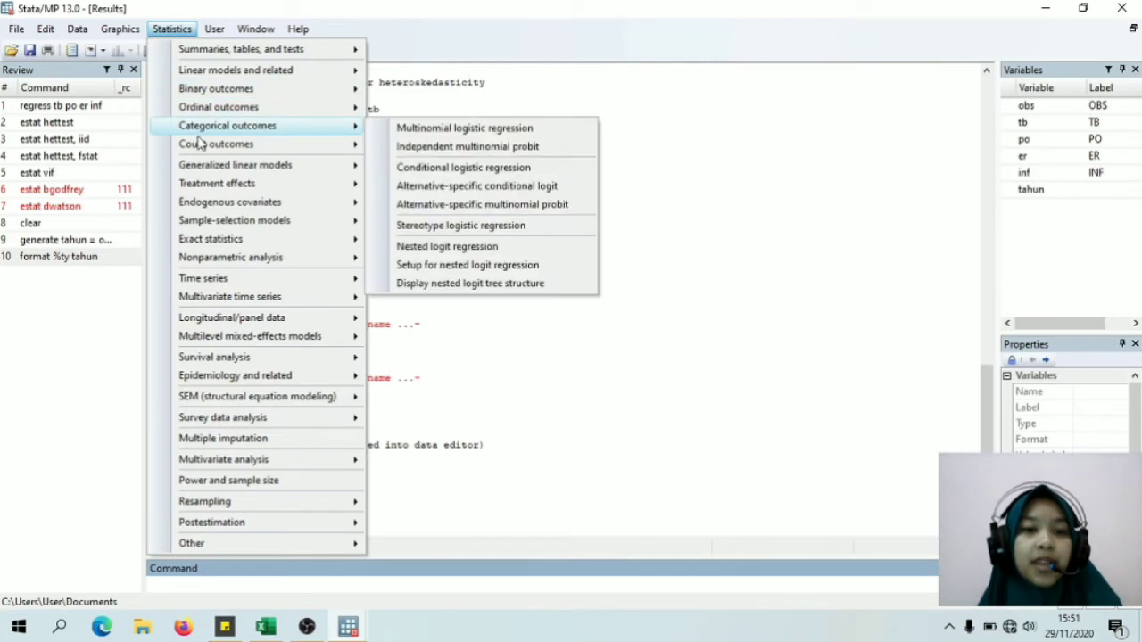
{"action": "mouse_move", "coordinate": [190, 262]}
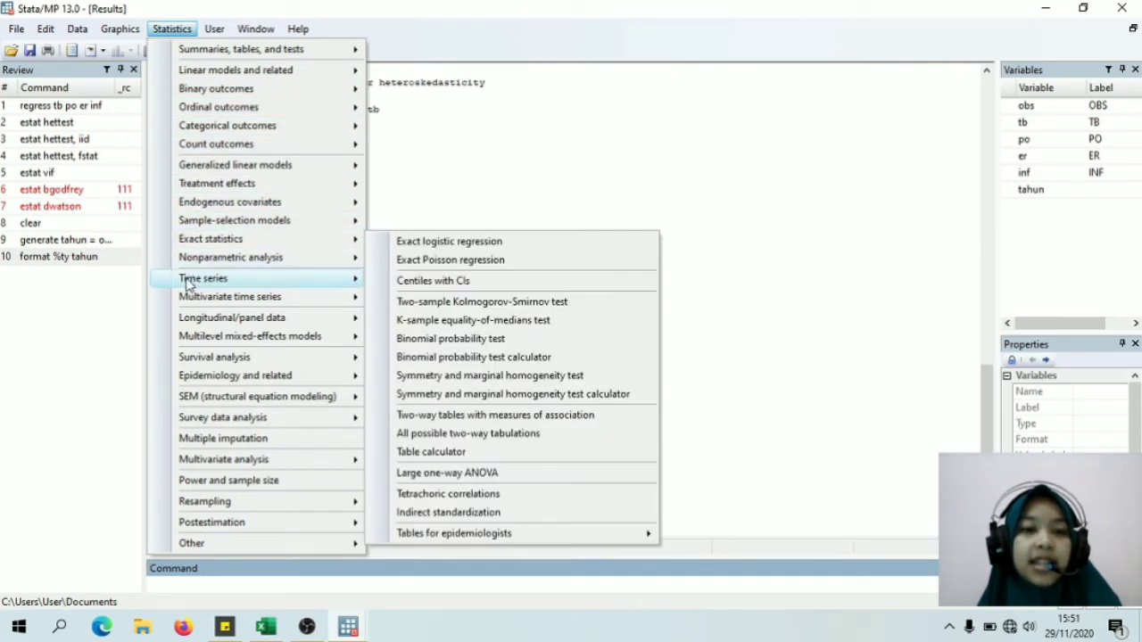
{"action": "mouse_move", "coordinate": [189, 284]}
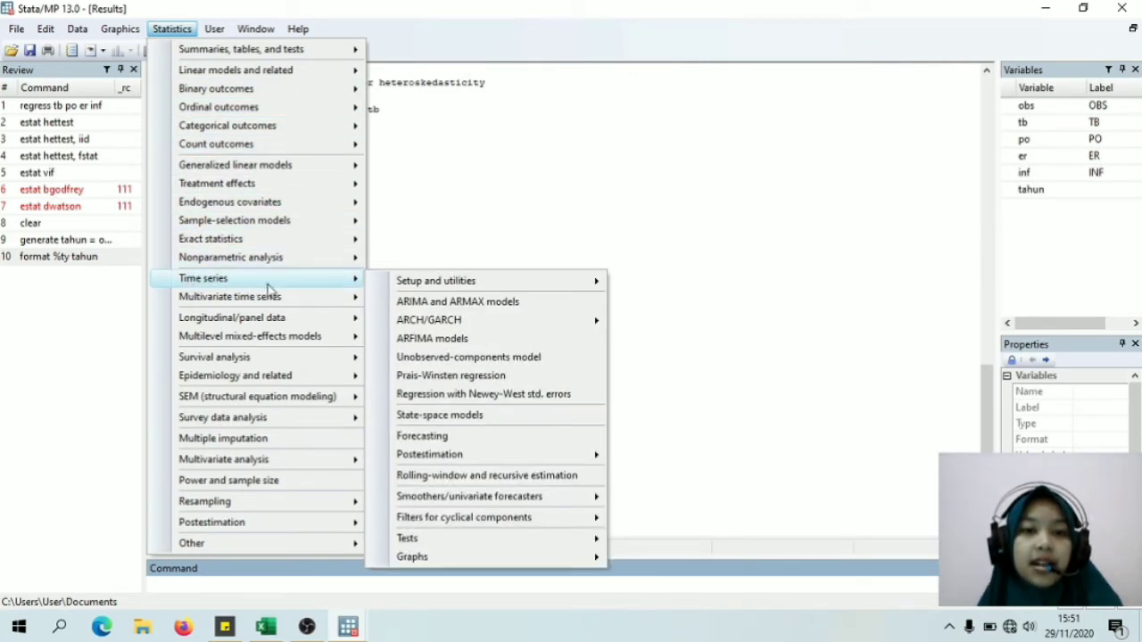
{"action": "mouse_move", "coordinate": [421, 284]}
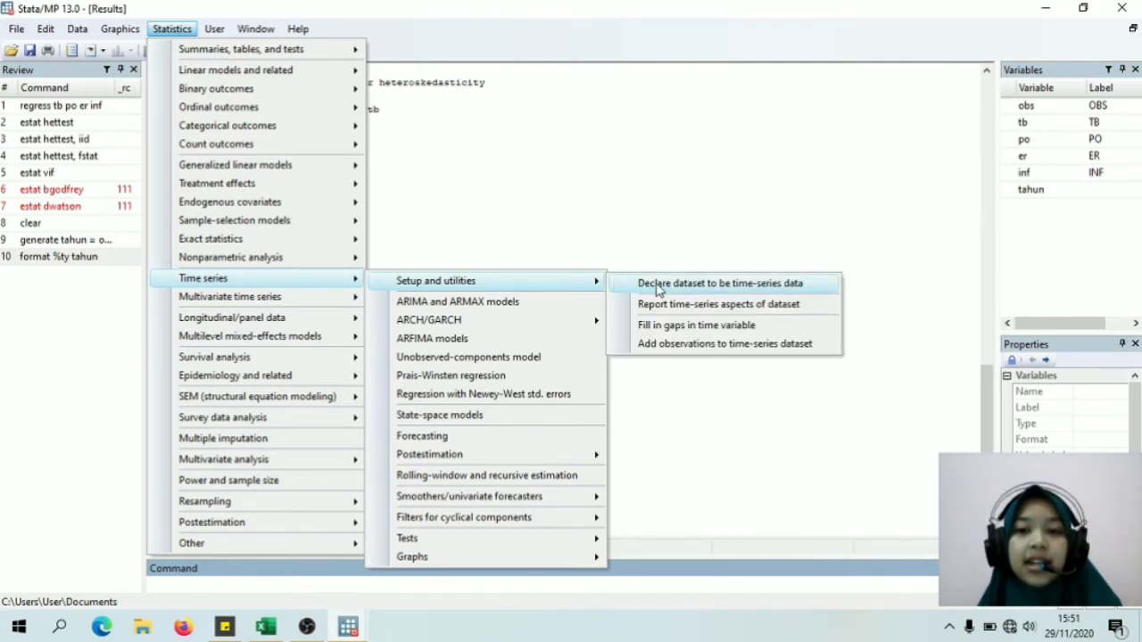
{"action": "left_click", "coordinate": [716, 286]}
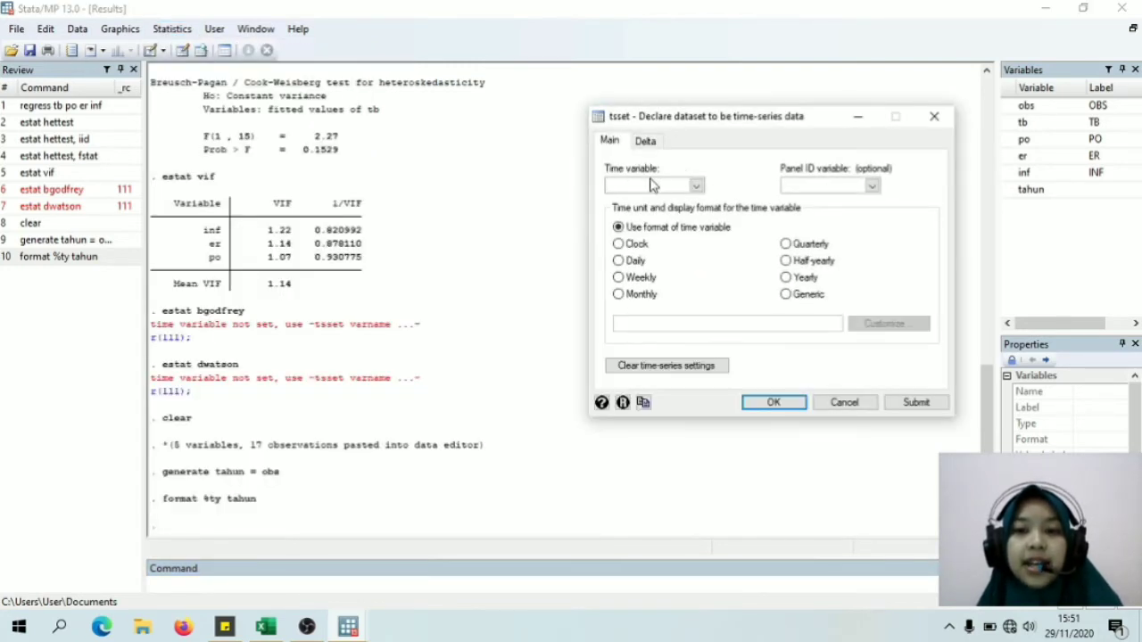
{"action": "left_click", "coordinate": [696, 187]}
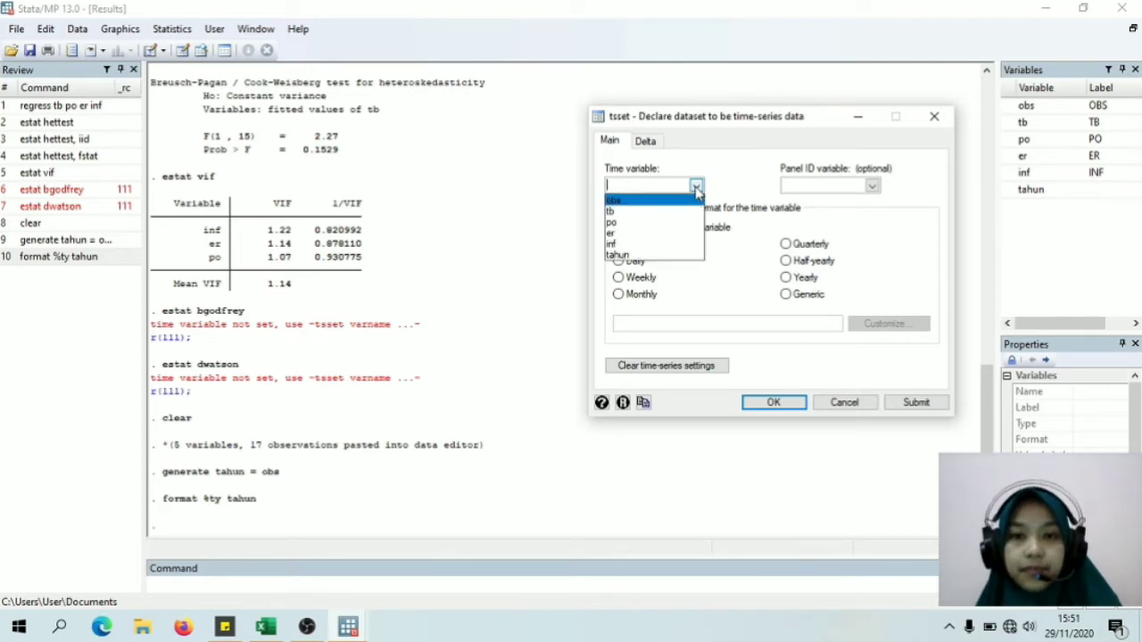
{"action": "left_click", "coordinate": [619, 256]}
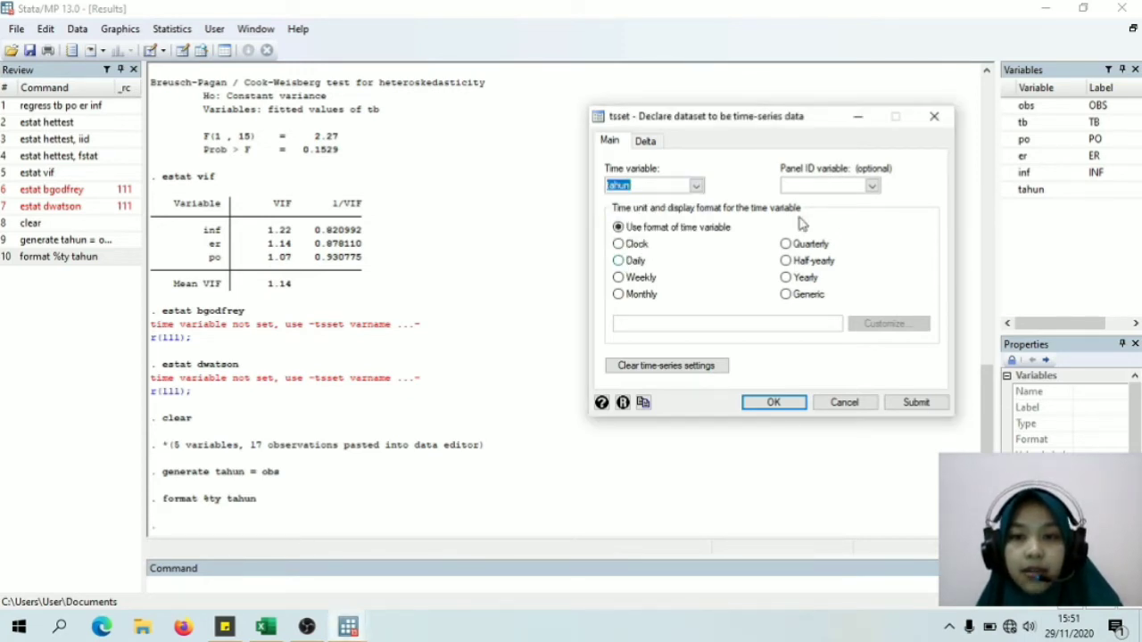
{"action": "left_click", "coordinate": [786, 281]}
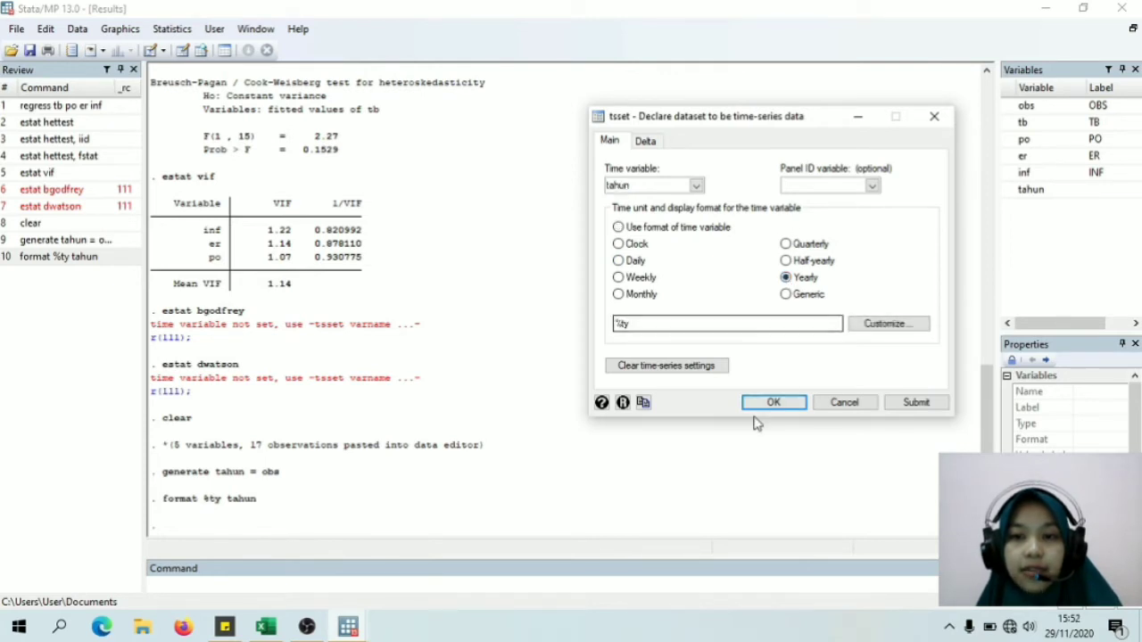
{"action": "left_click", "coordinate": [772, 403]}
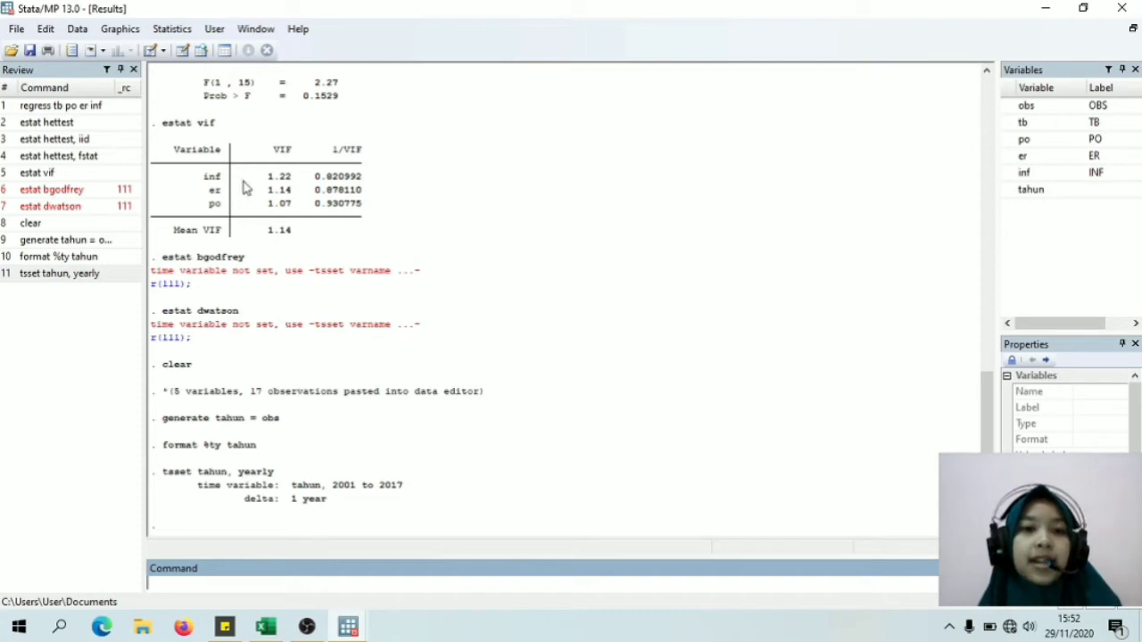
Step: Run a linear regression with tb as the dependent variable and po, er and inf as independent variables
{"action": "left_click", "coordinate": [178, 32]}
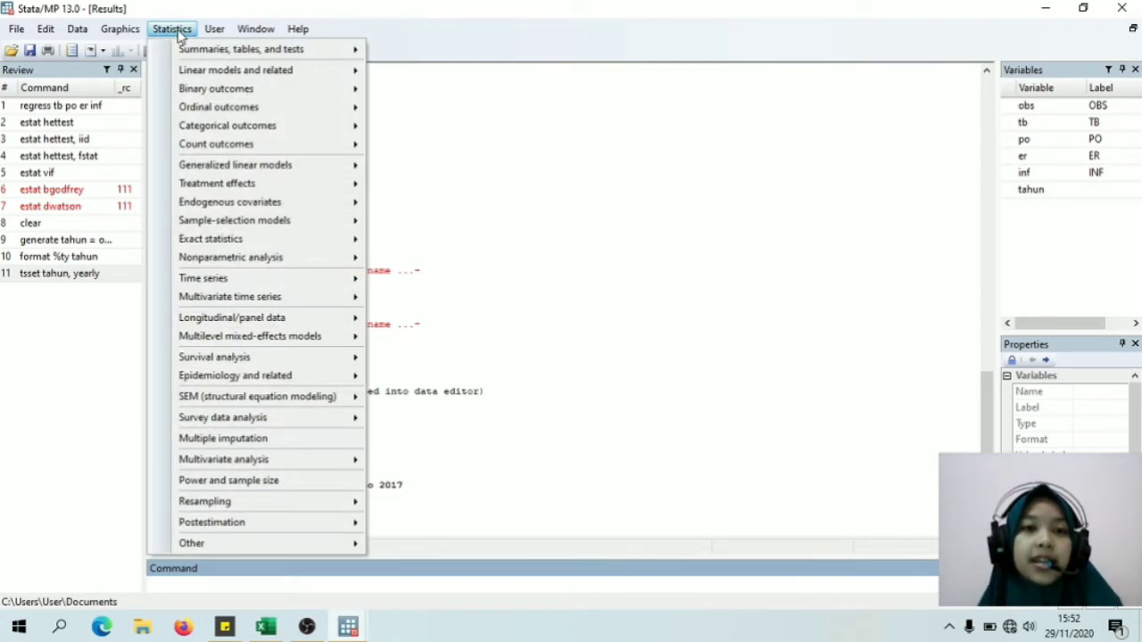
{"action": "mouse_move", "coordinate": [183, 76]}
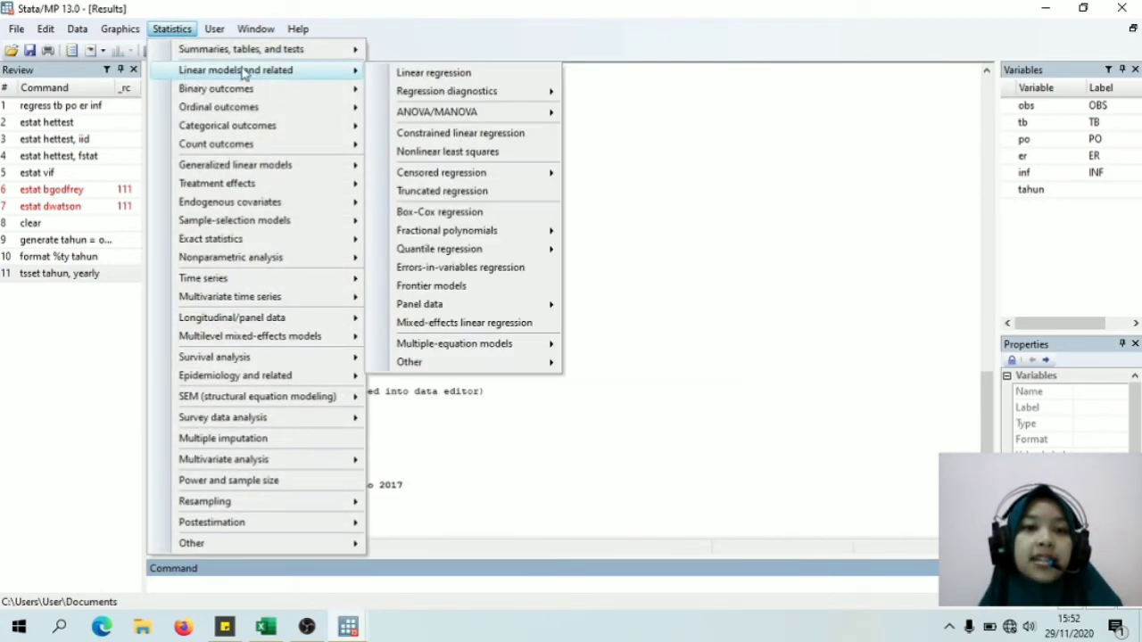
{"action": "left_click", "coordinate": [403, 75]}
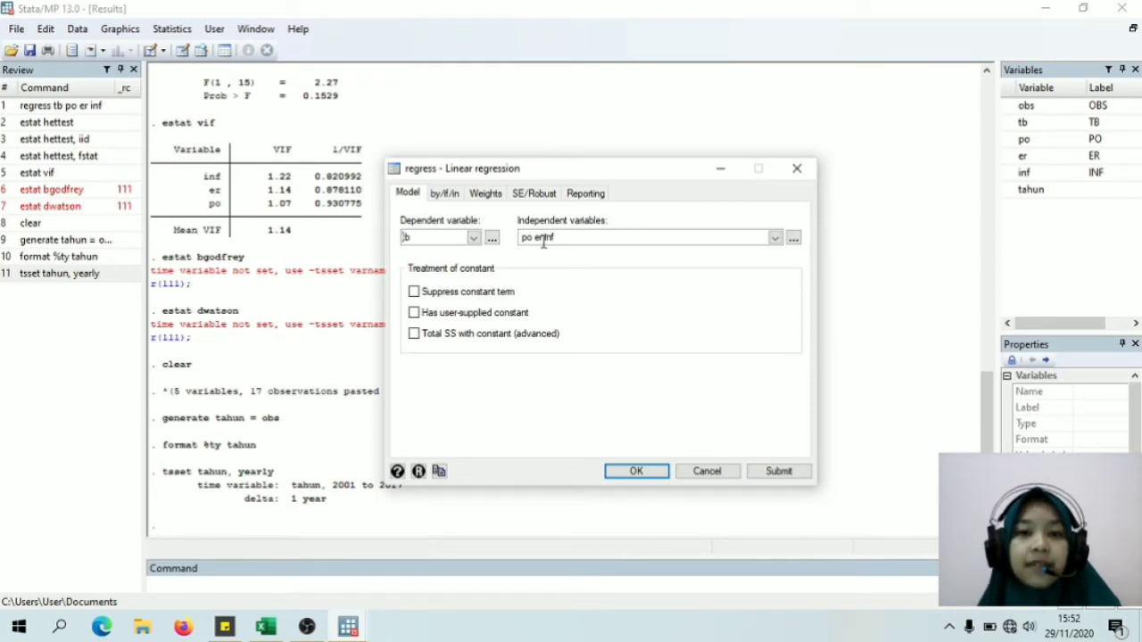
{"action": "left_click", "coordinate": [636, 471]}
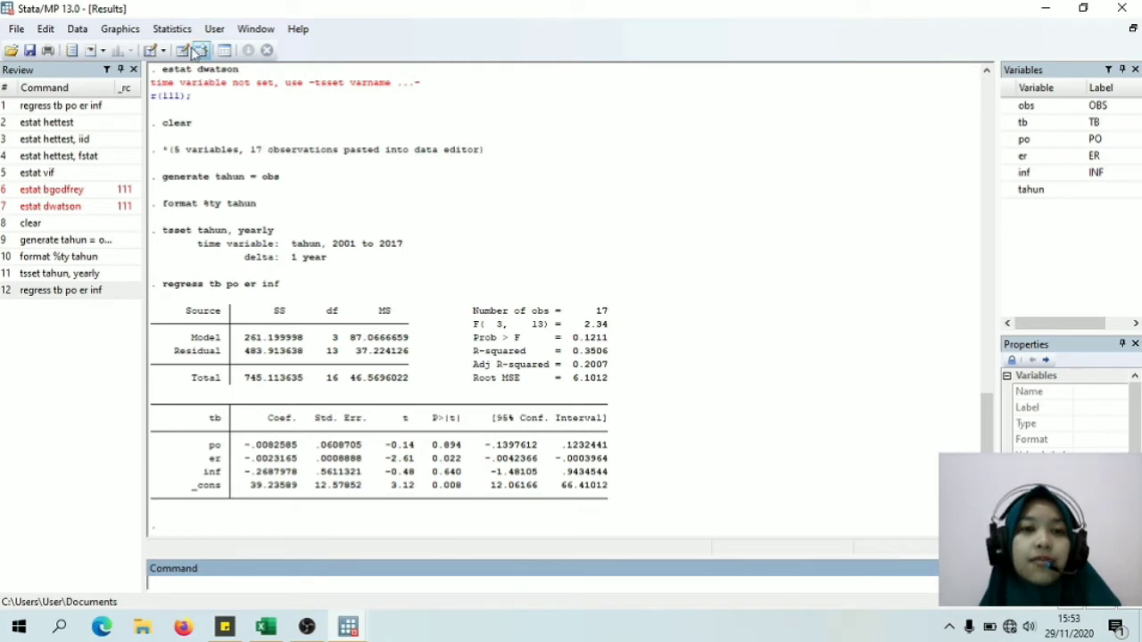
Step: Run the Breusch-Pagan/Cook-Weisberg test for heteroskedasticity on the regression's fitted values
{"action": "left_click", "coordinate": [174, 30]}
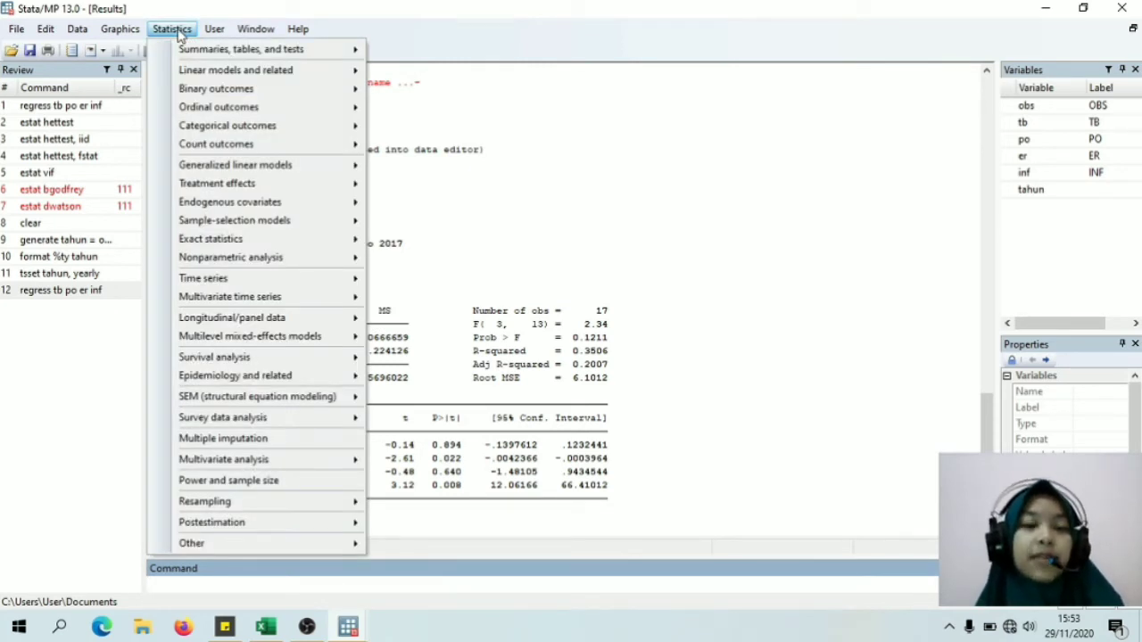
{"action": "mouse_move", "coordinate": [178, 71]}
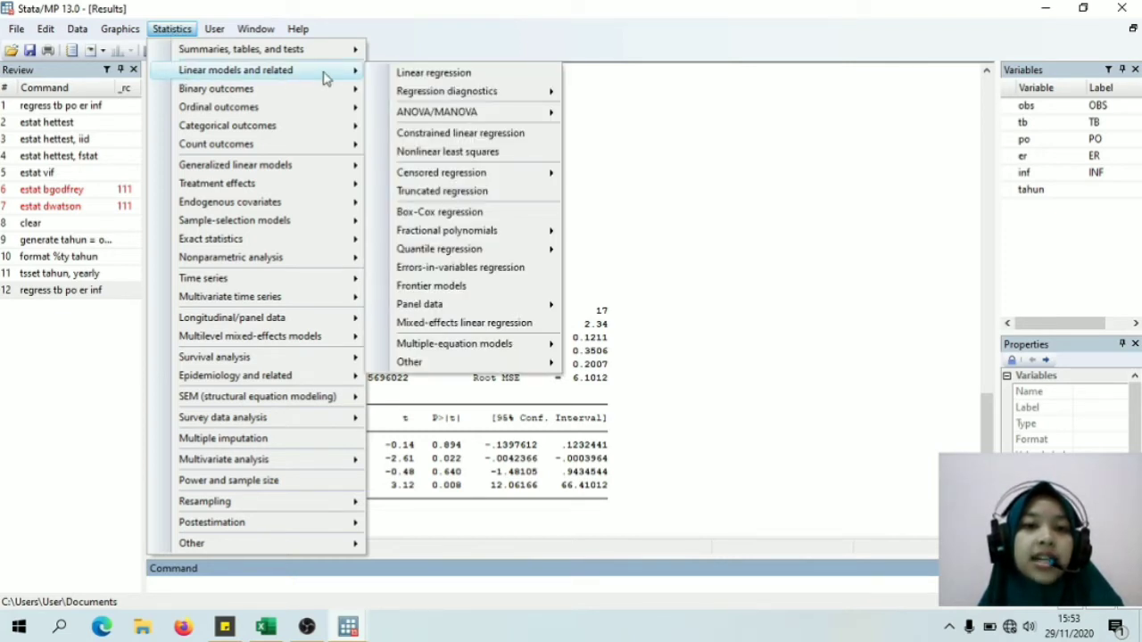
{"action": "mouse_move", "coordinate": [392, 98]}
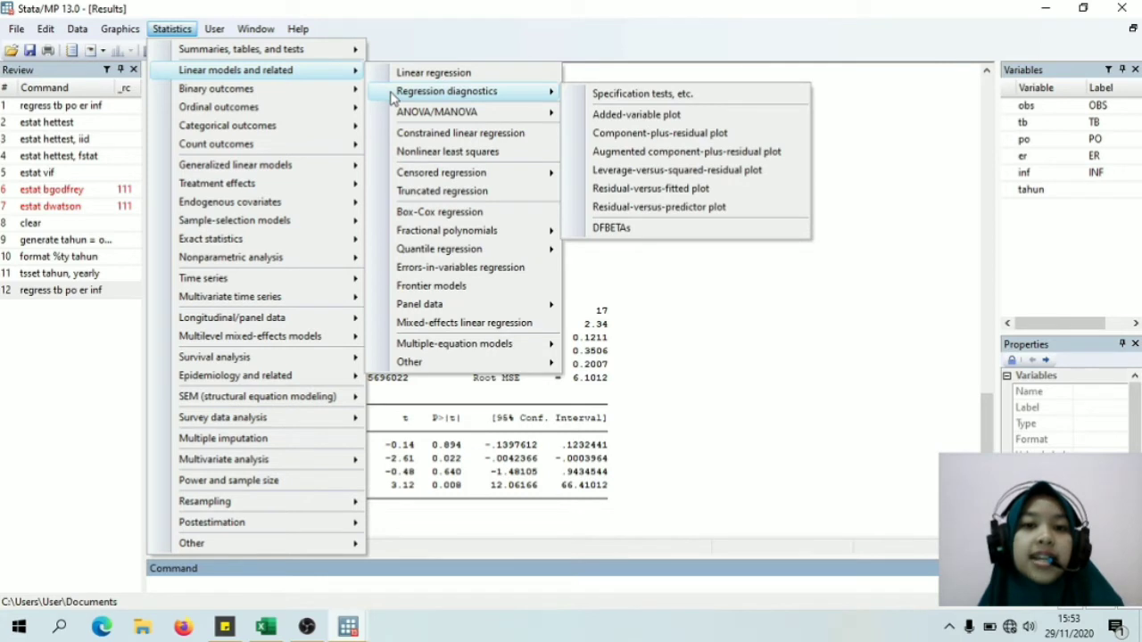
{"action": "left_click", "coordinate": [601, 96]}
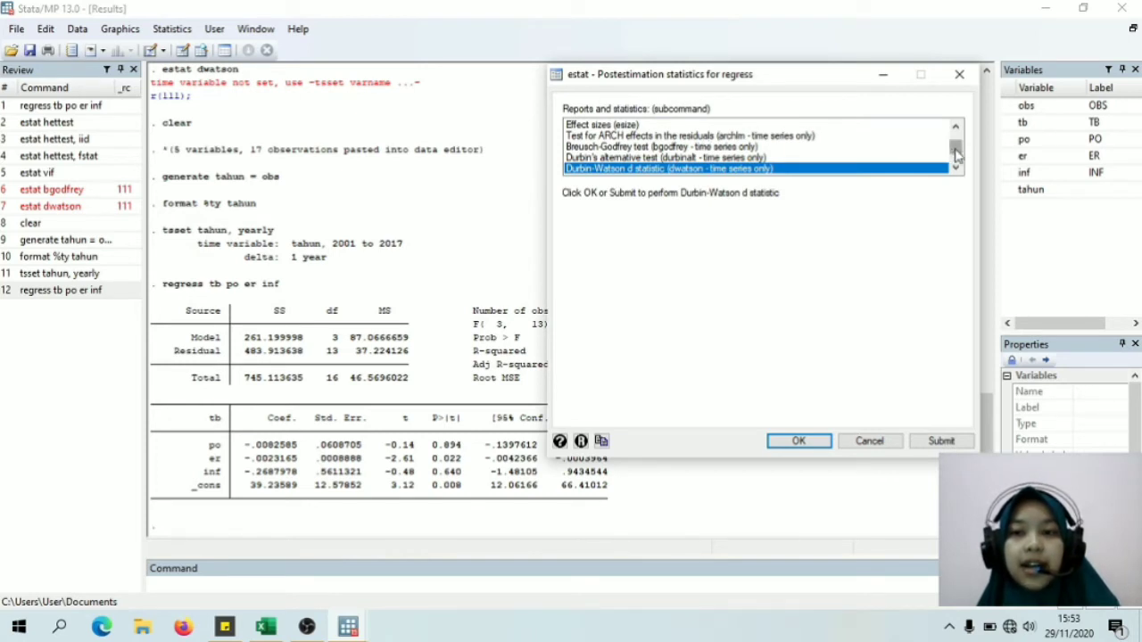
{"action": "left_click_drag", "start_coordinate": [955, 154], "coordinate": [959, 129]}
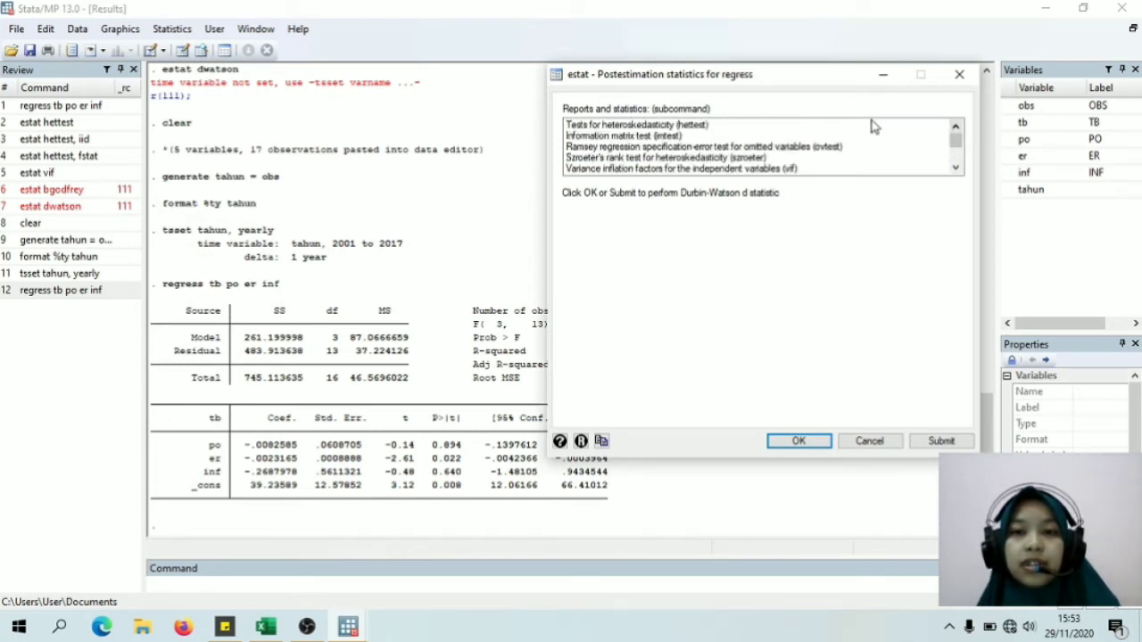
{"action": "left_click", "coordinate": [689, 126]}
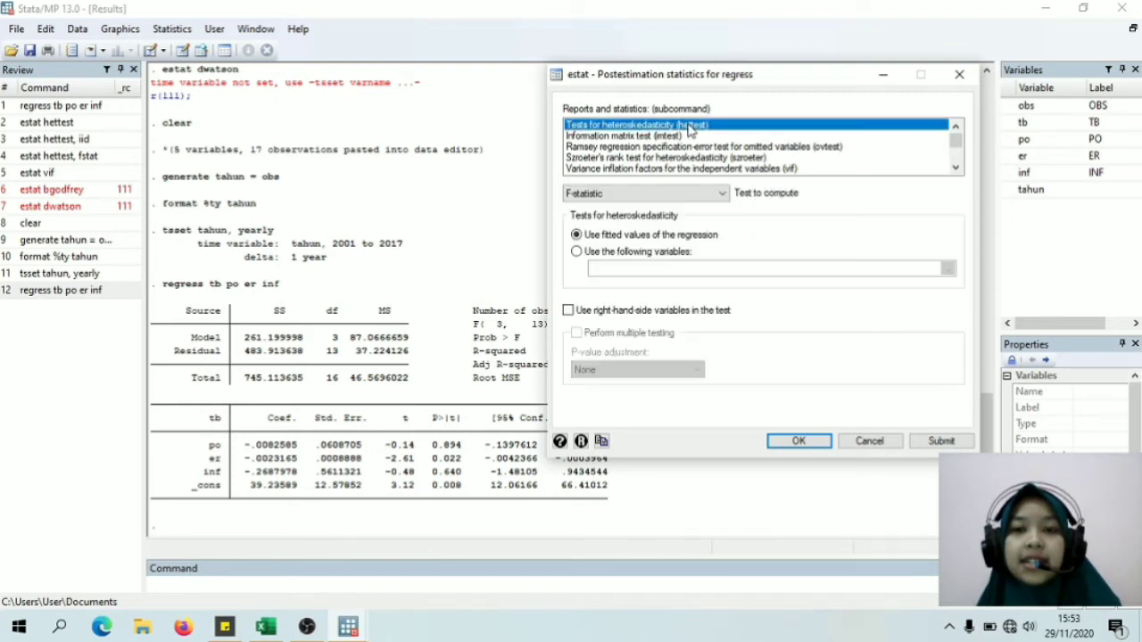
{"action": "left_click", "coordinate": [723, 195]}
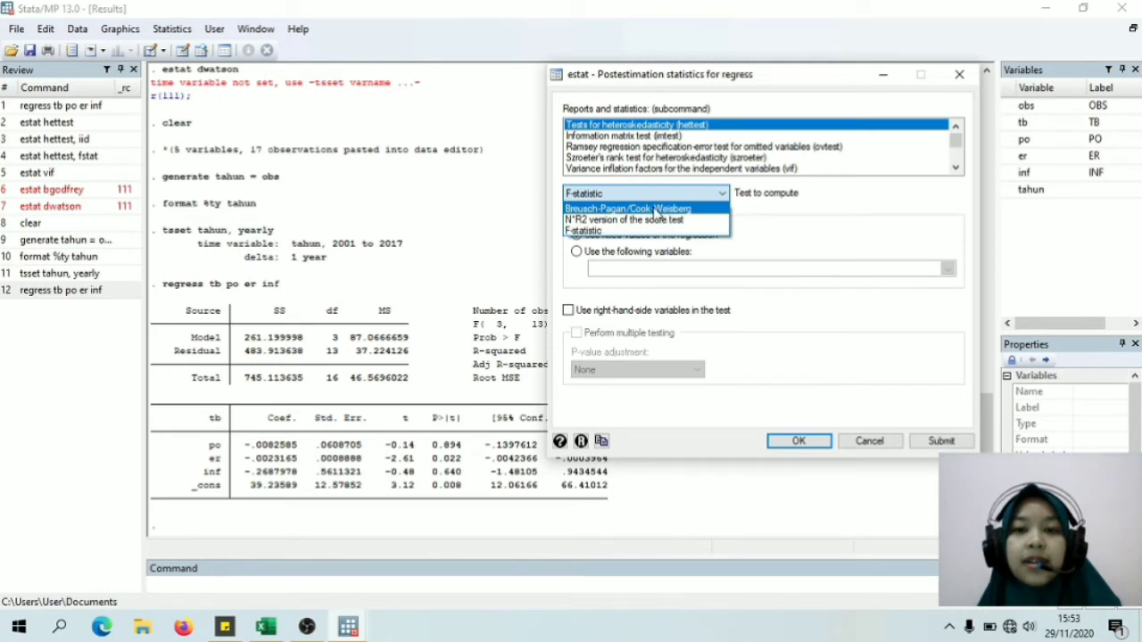
{"action": "left_click", "coordinate": [657, 210]}
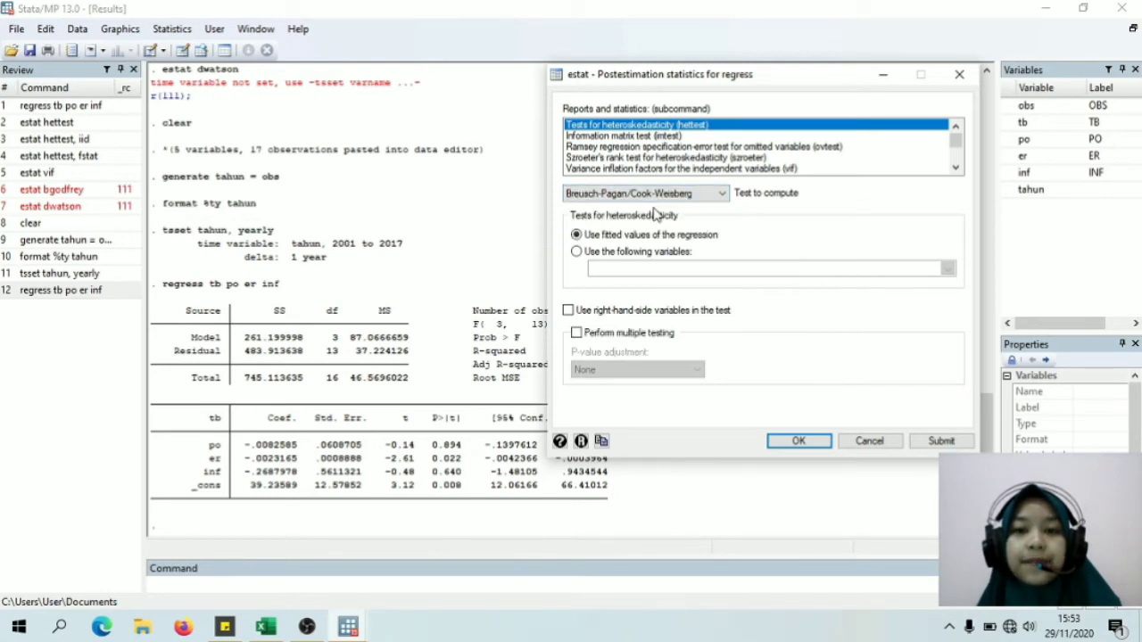
{"action": "left_click", "coordinate": [785, 445]}
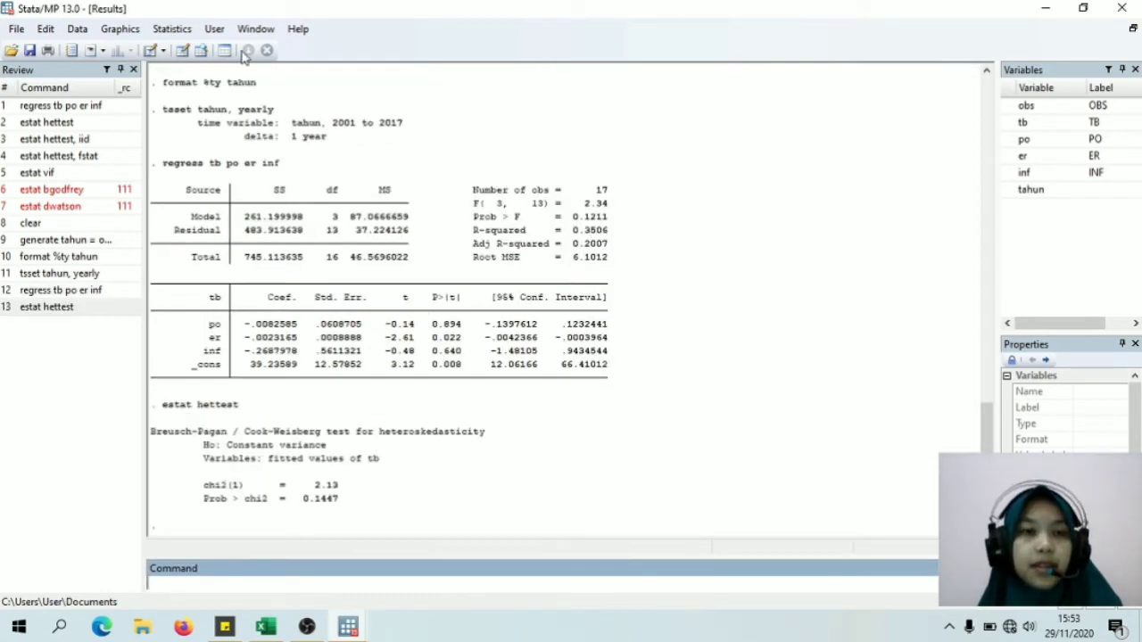
Step: Run the heteroskedasticity test using the N*R2 version of the score test on the regression's fitted values
{"action": "left_click", "coordinate": [182, 26]}
{"action": "mouse_move", "coordinate": [306, 72]}
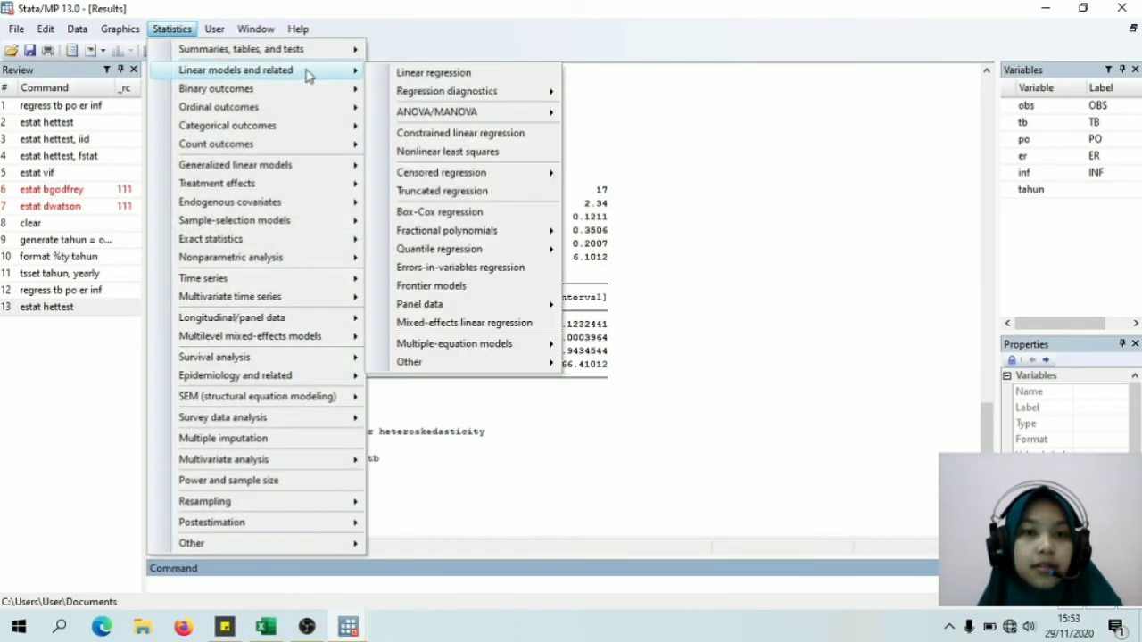
{"action": "mouse_move", "coordinate": [509, 92]}
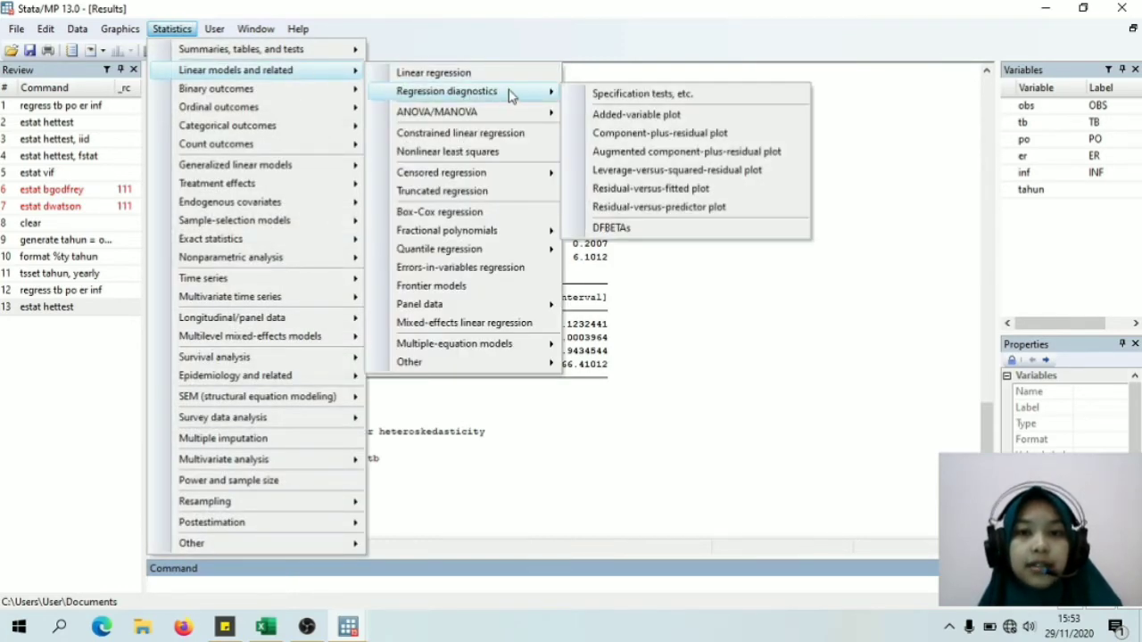
{"action": "left_click", "coordinate": [594, 94]}
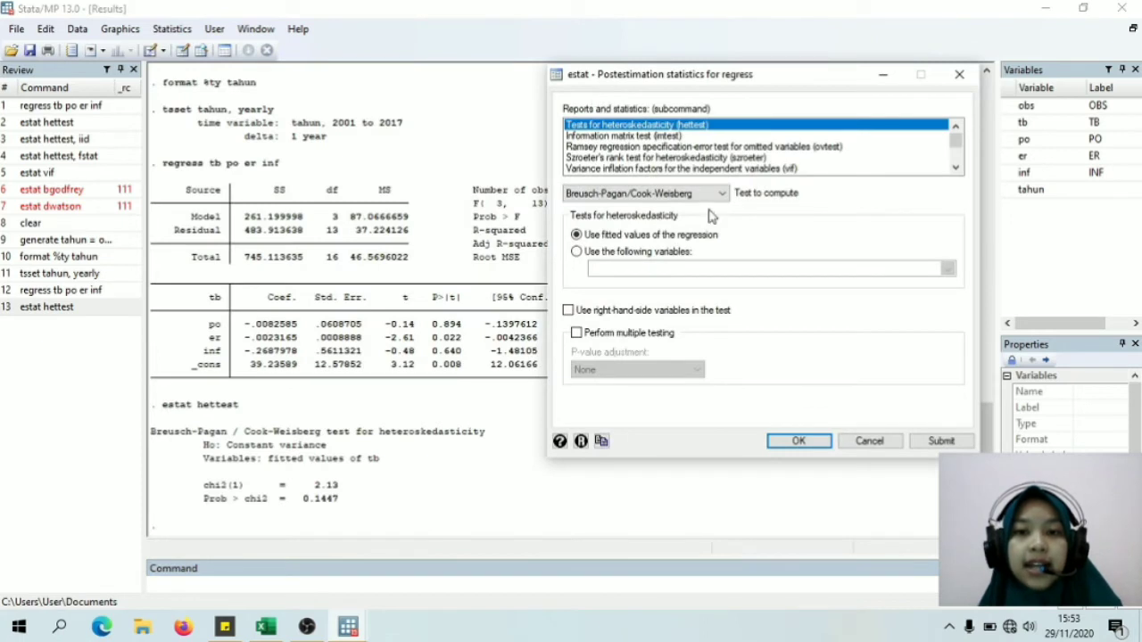
{"action": "left_click", "coordinate": [723, 194]}
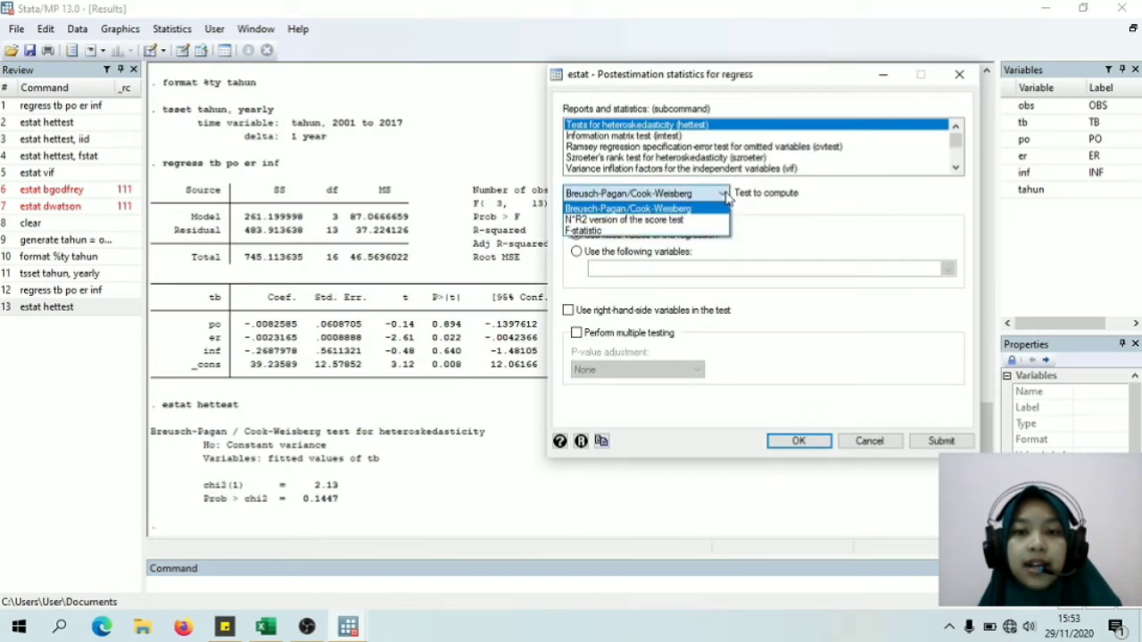
{"action": "left_click", "coordinate": [647, 221]}
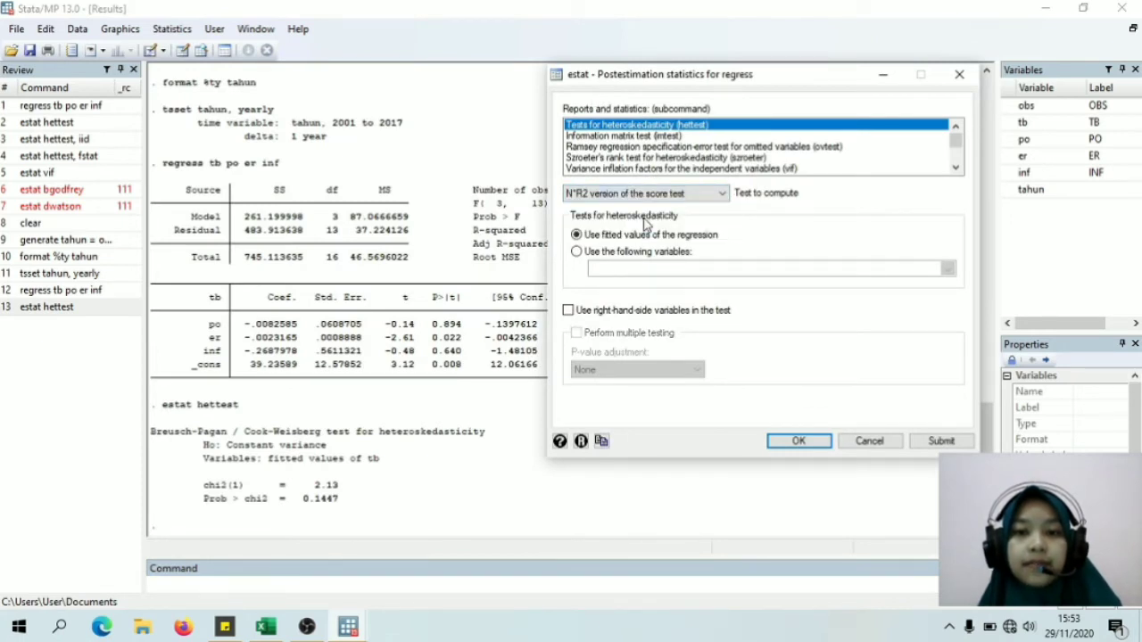
{"action": "left_click", "coordinate": [796, 445]}
Step: Run the F-statistic version of the heteroskedasticity test on the regression's fitted values
{"action": "left_click", "coordinate": [172, 28]}
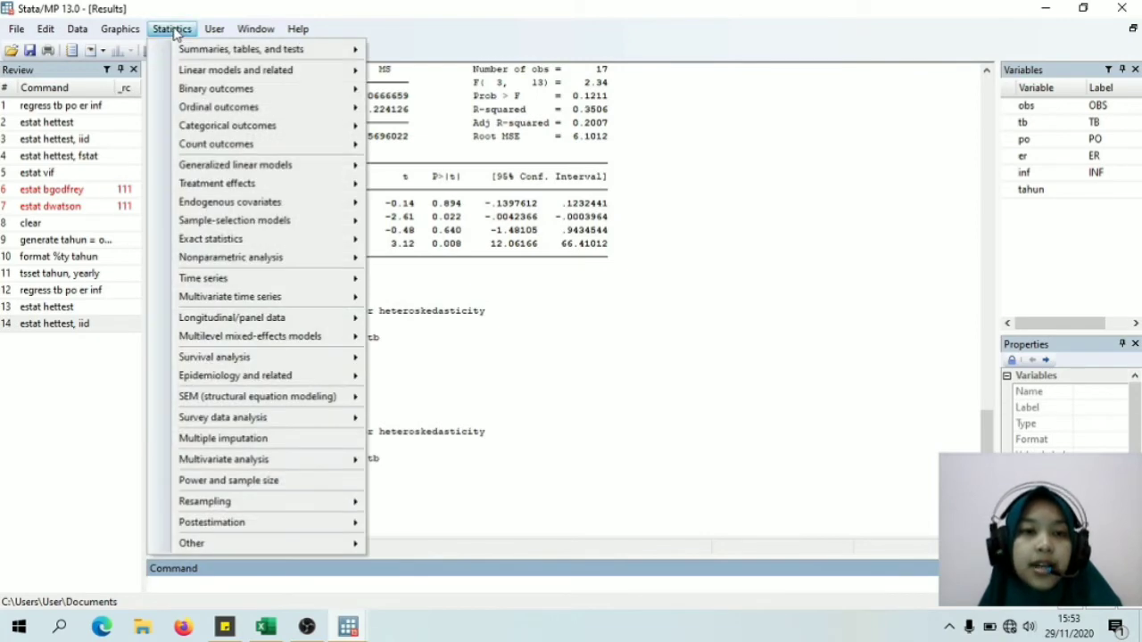
{"action": "mouse_move", "coordinate": [259, 75]}
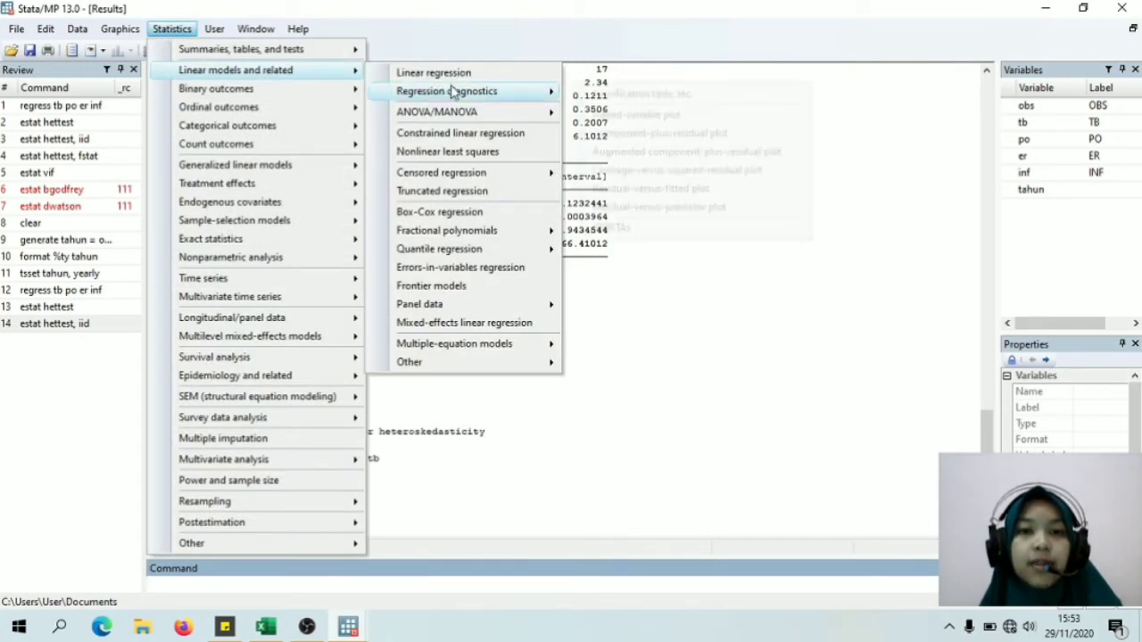
{"action": "mouse_move", "coordinate": [454, 92]}
{"action": "left_click", "coordinate": [581, 101]}
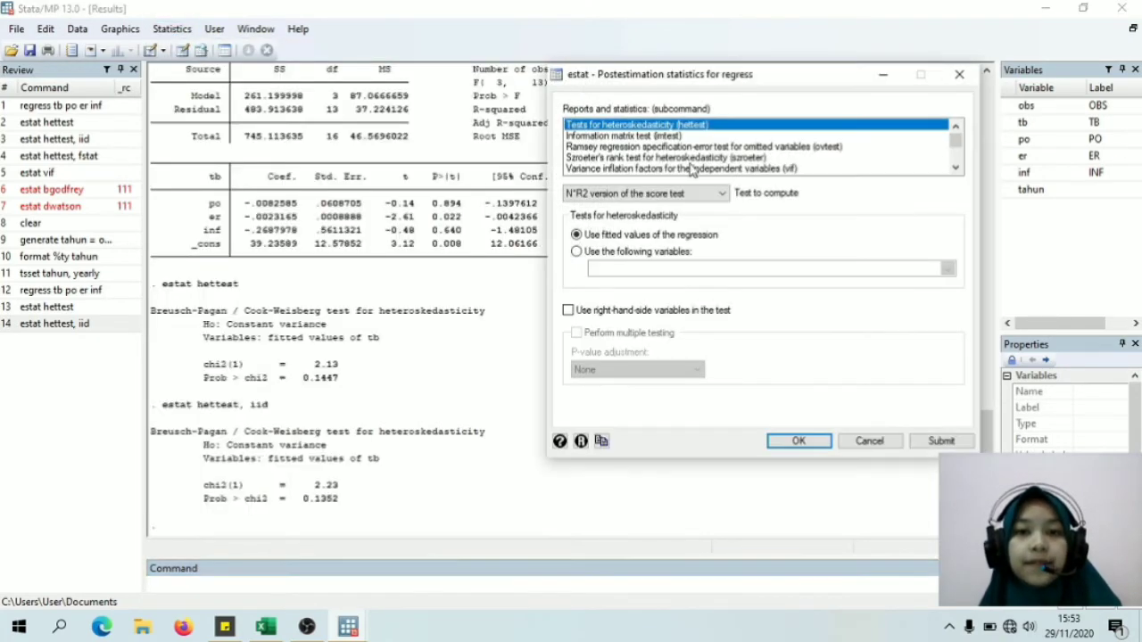
{"action": "left_click", "coordinate": [723, 194]}
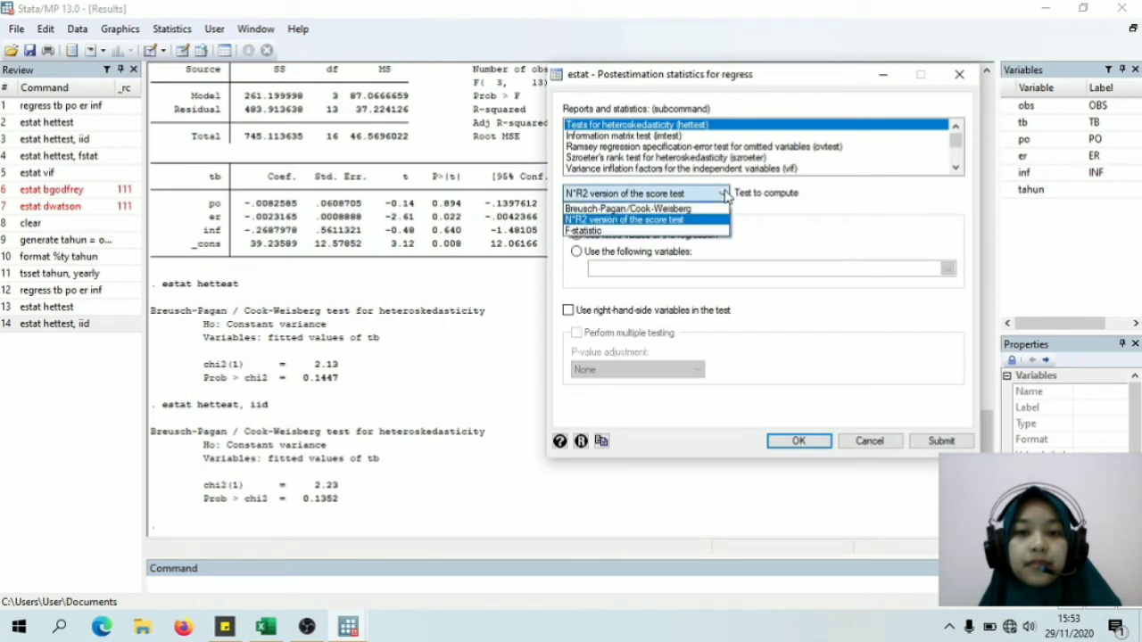
{"action": "left_click", "coordinate": [613, 234]}
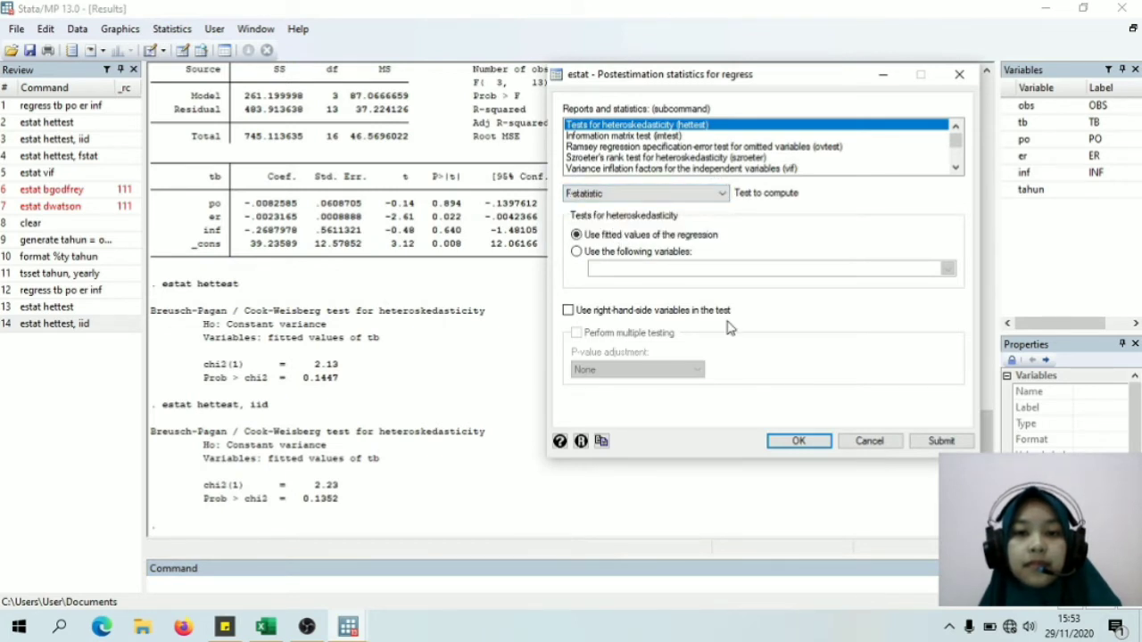
{"action": "left_click", "coordinate": [794, 441]}
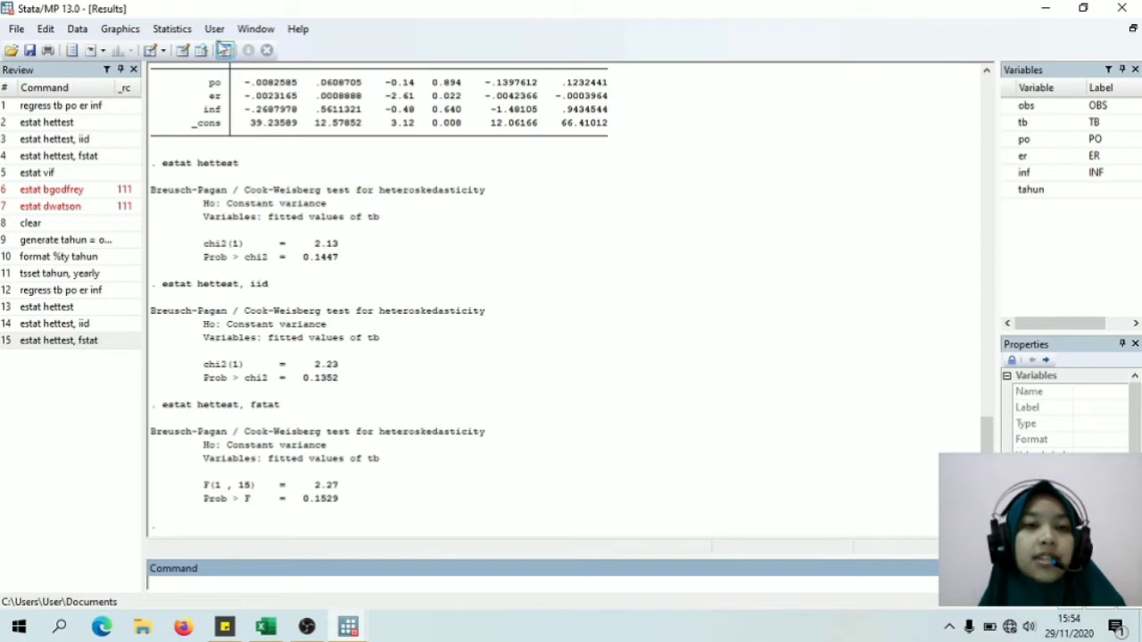
Step: Compute the variance inflation factors for the independent variables of the regression
{"action": "left_click", "coordinate": [172, 29]}
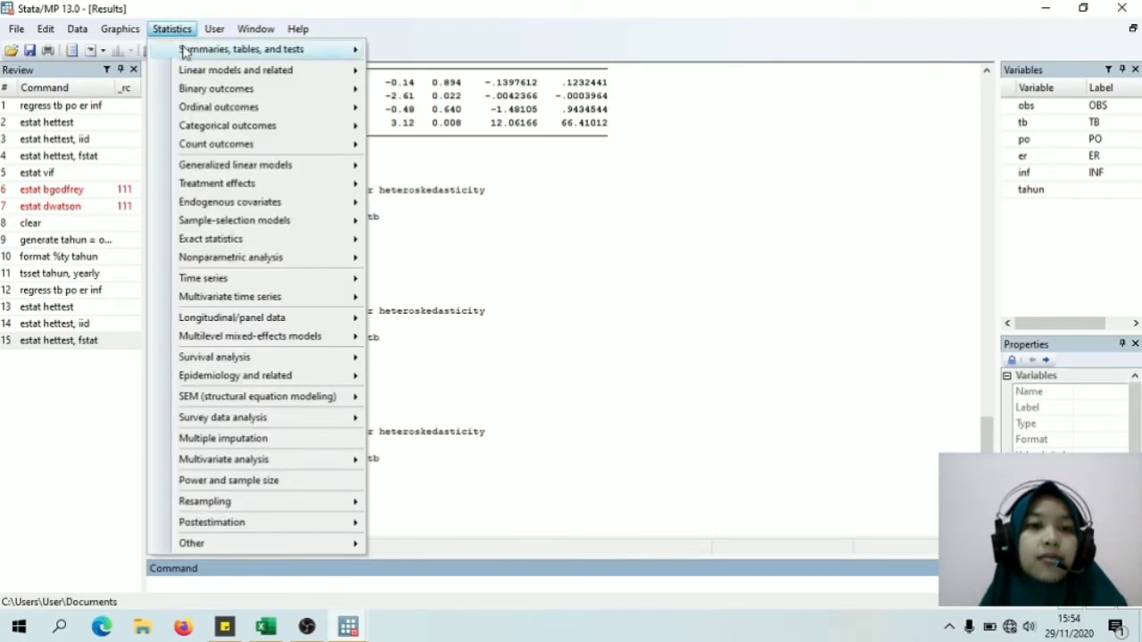
{"action": "mouse_move", "coordinate": [215, 74]}
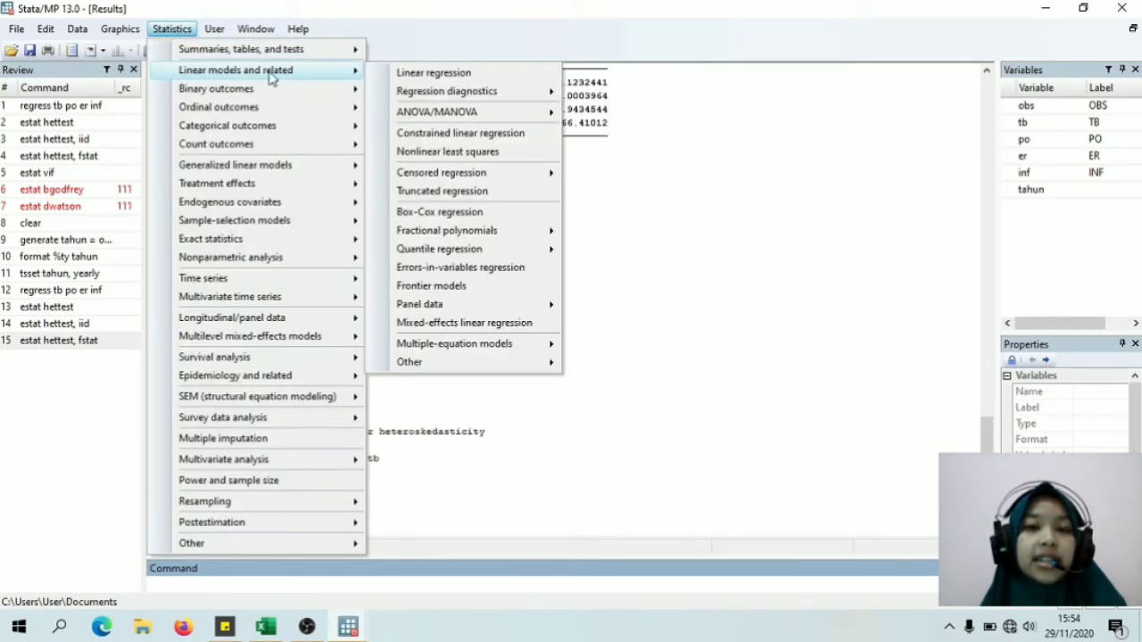
{"action": "mouse_move", "coordinate": [401, 96]}
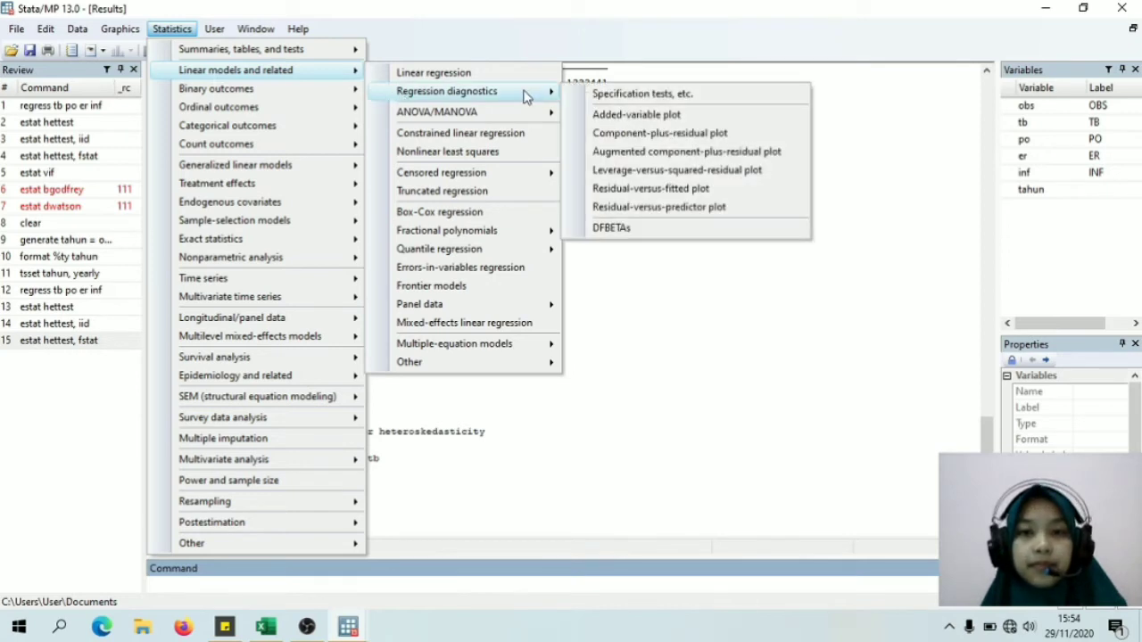
{"action": "left_click", "coordinate": [600, 96]}
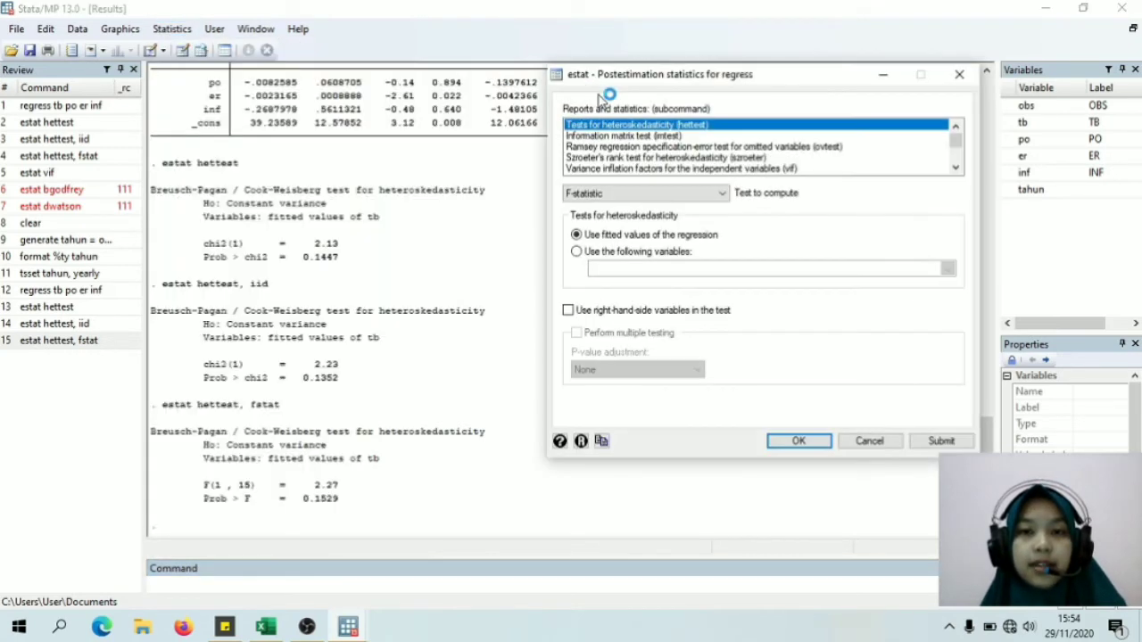
{"action": "left_click", "coordinate": [628, 170]}
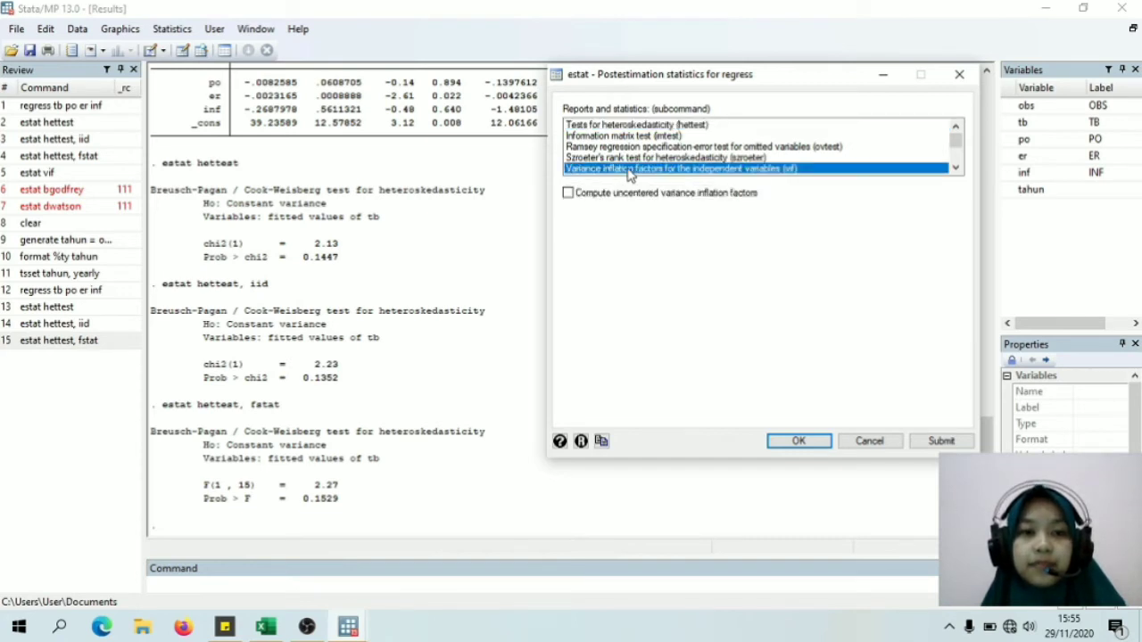
{"action": "left_click", "coordinate": [798, 442]}
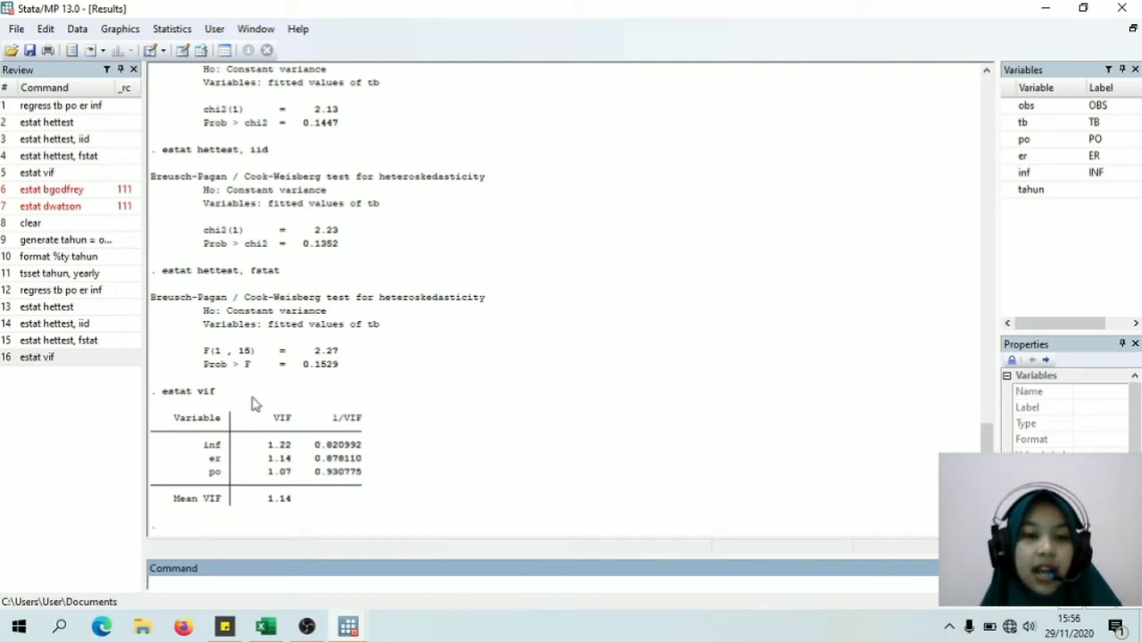
Step: Run the Breusch-Godfrey test for autocorrelation on the time-series regression
{"action": "left_click", "coordinate": [173, 28]}
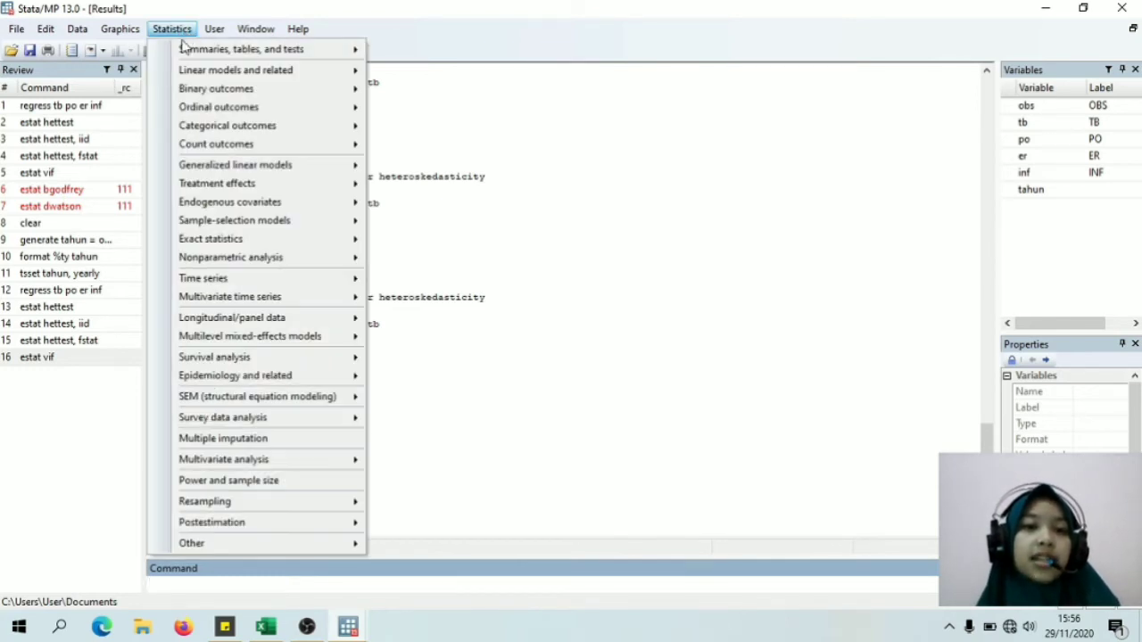
{"action": "mouse_move", "coordinate": [182, 74]}
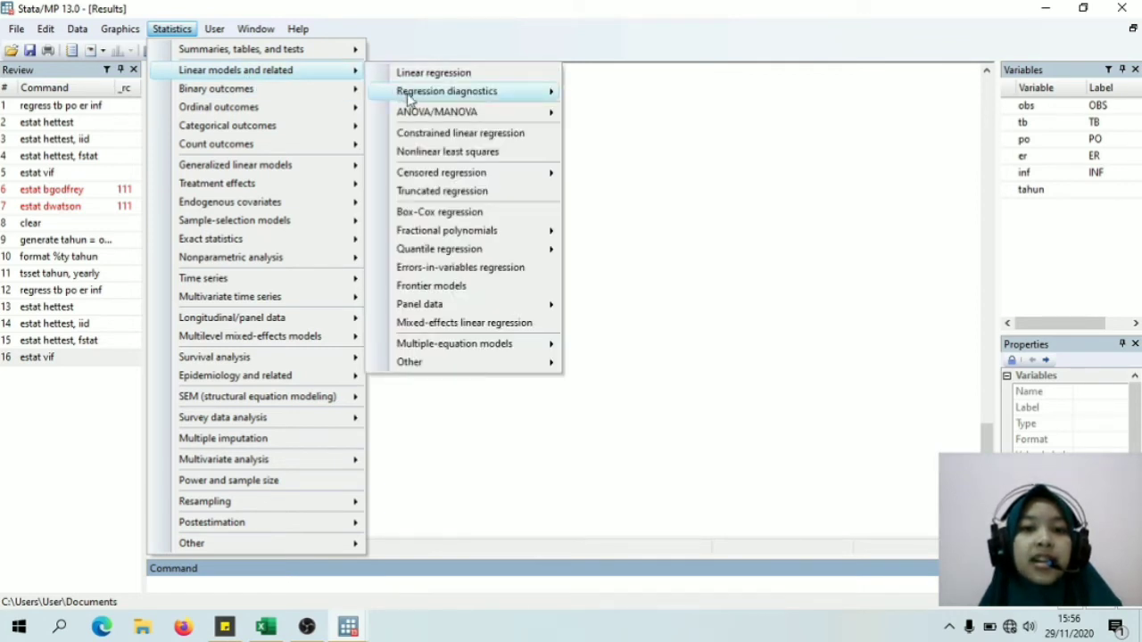
{"action": "mouse_move", "coordinate": [406, 95]}
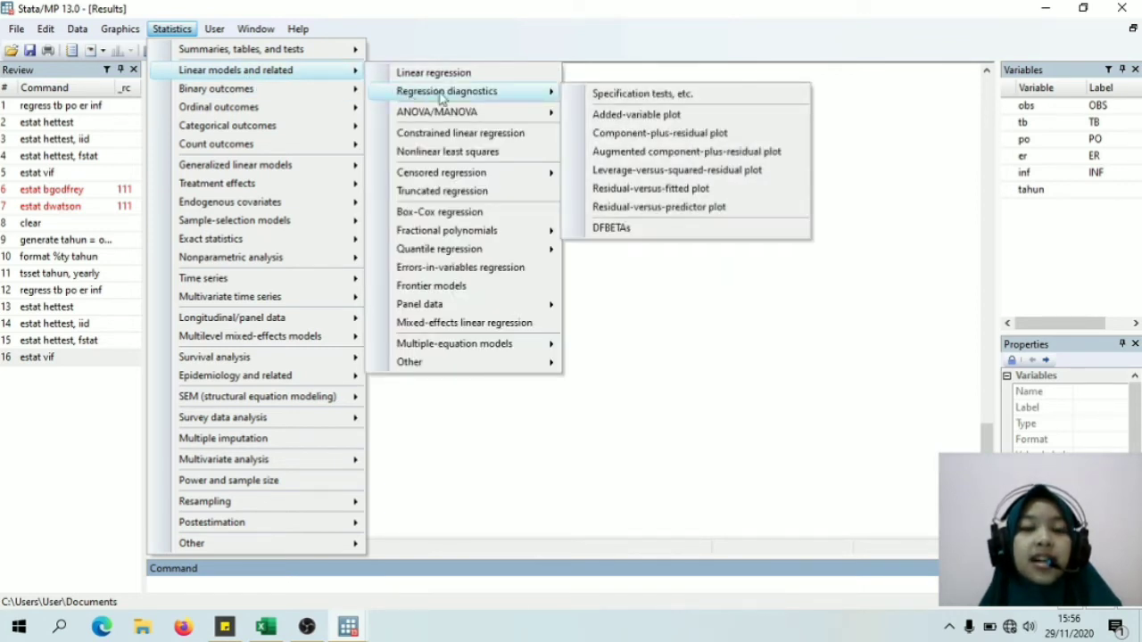
{"action": "left_click", "coordinate": [623, 93]}
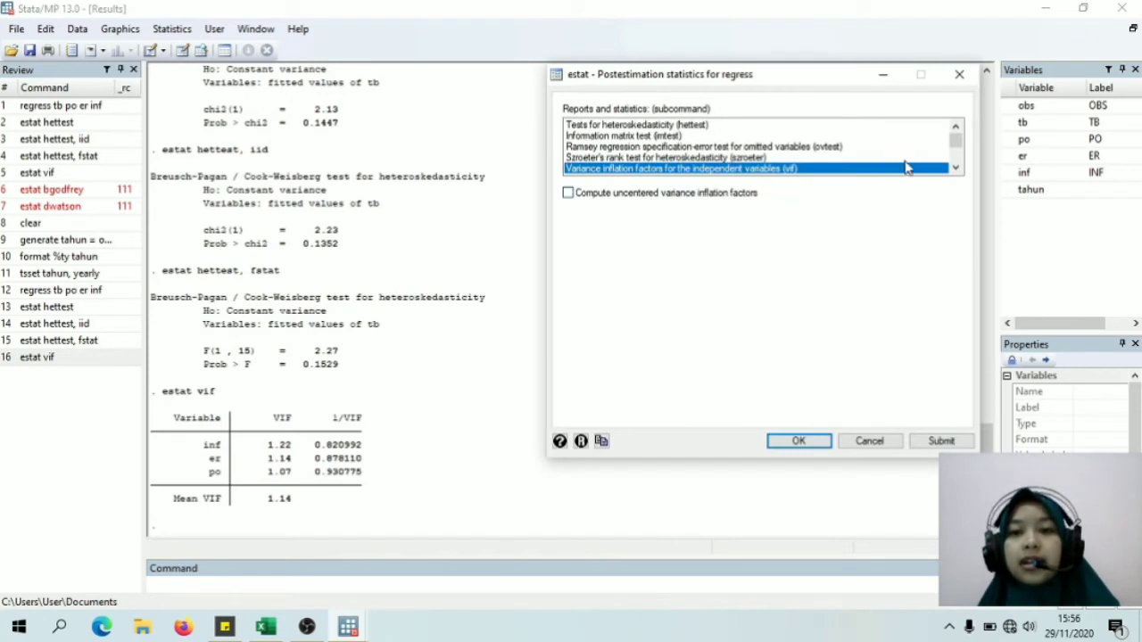
{"action": "left_click", "coordinate": [955, 168]}
{"action": "left_click", "coordinate": [955, 169]}
{"action": "left_click", "coordinate": [956, 169]}
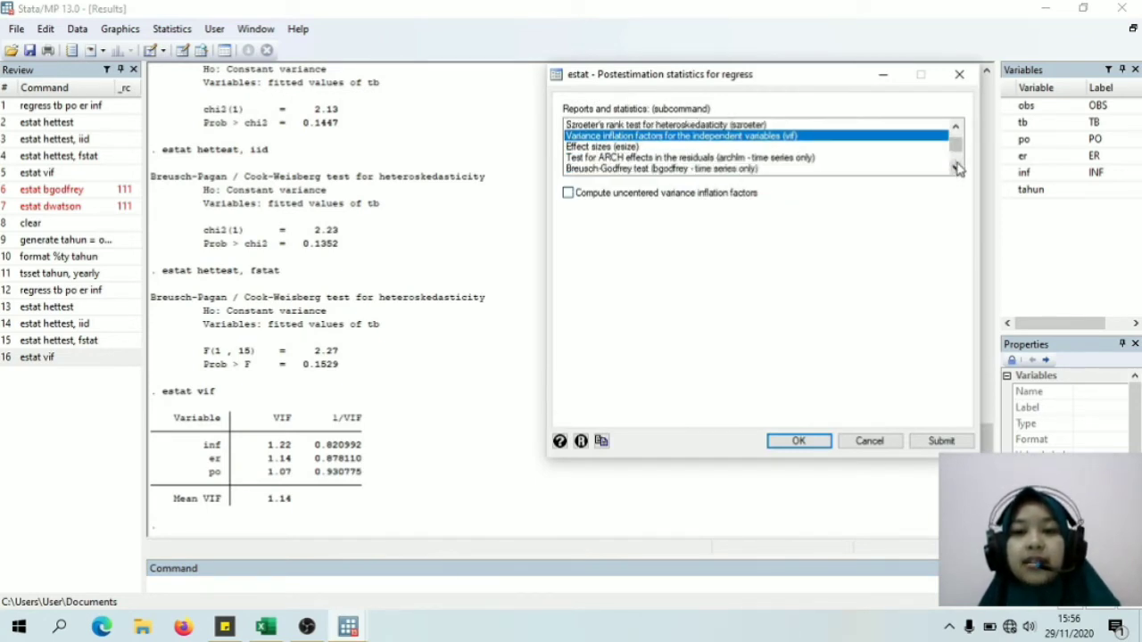
{"action": "left_click", "coordinate": [955, 169]}
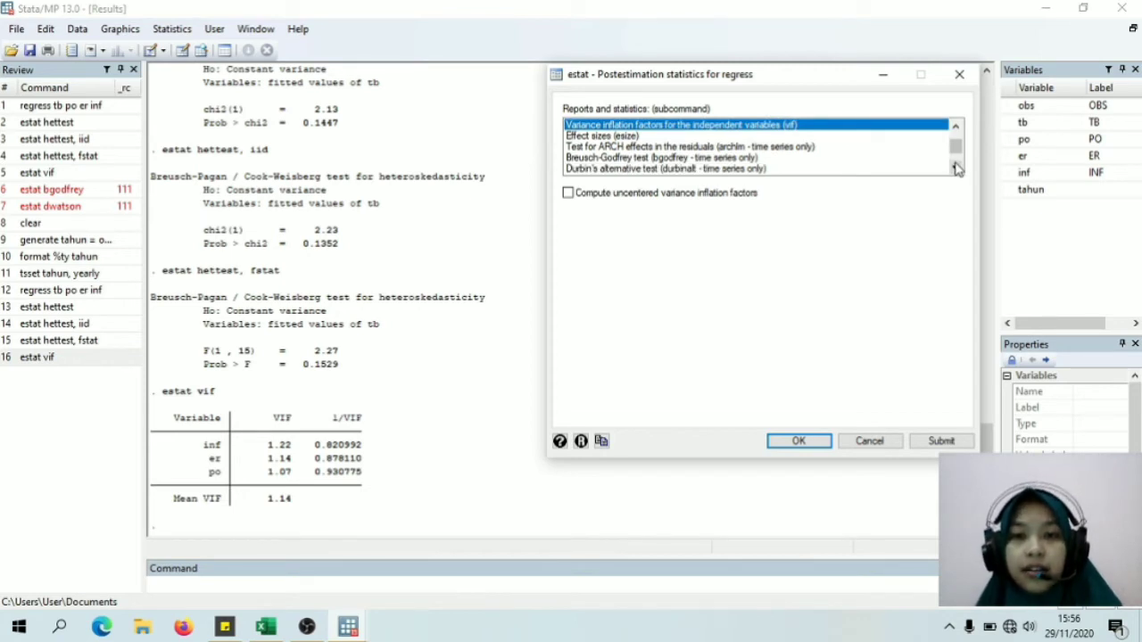
{"action": "left_click", "coordinate": [956, 168]}
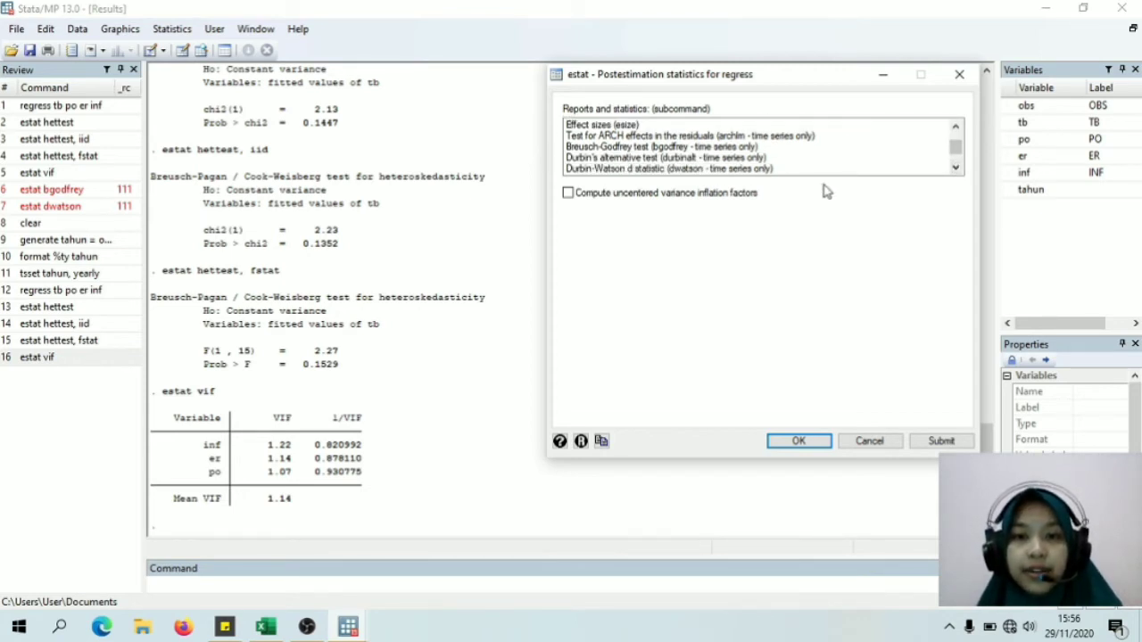
{"action": "left_click", "coordinate": [683, 148]}
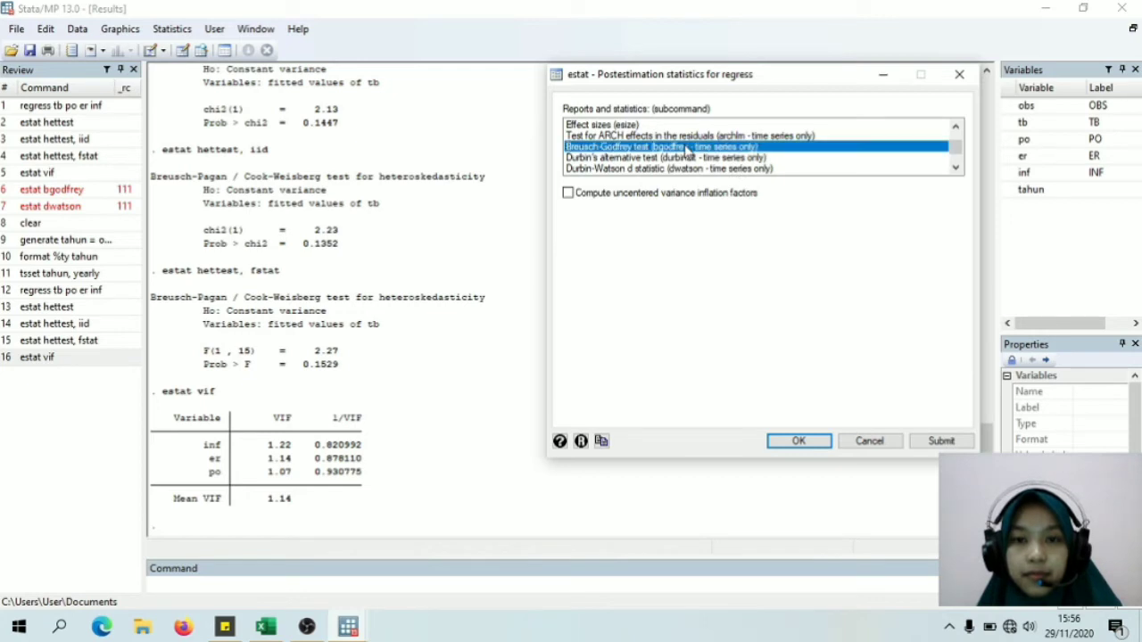
{"action": "left_click", "coordinate": [800, 443]}
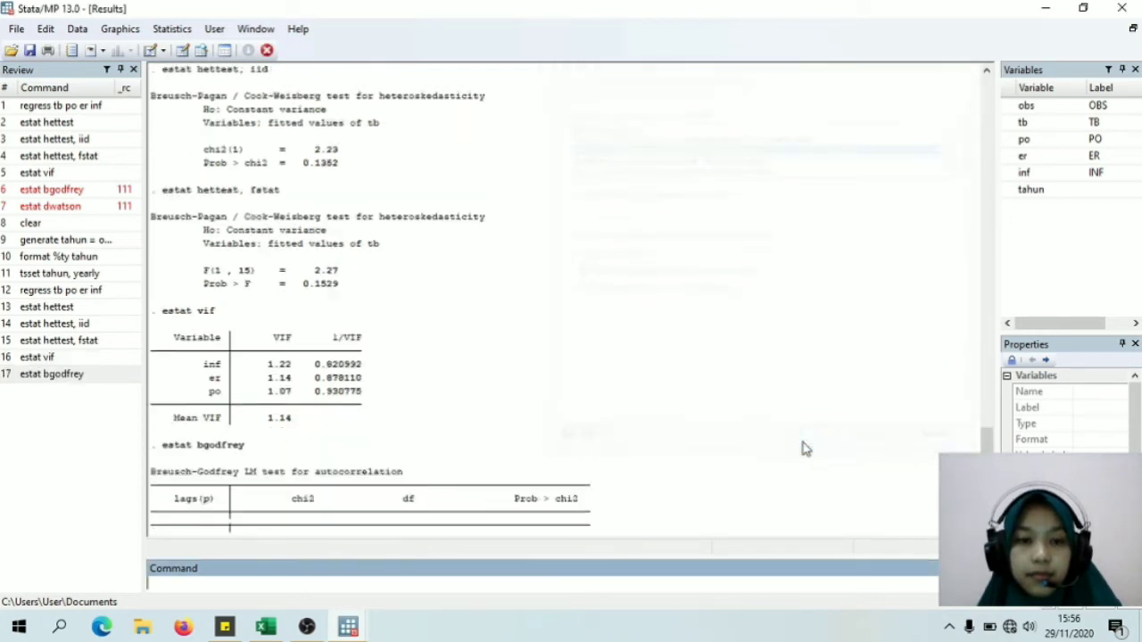
Step: Compute the Durbin-Watson d statistic for the time-series regression
{"action": "left_click", "coordinate": [171, 29]}
{"action": "mouse_move", "coordinate": [349, 72]}
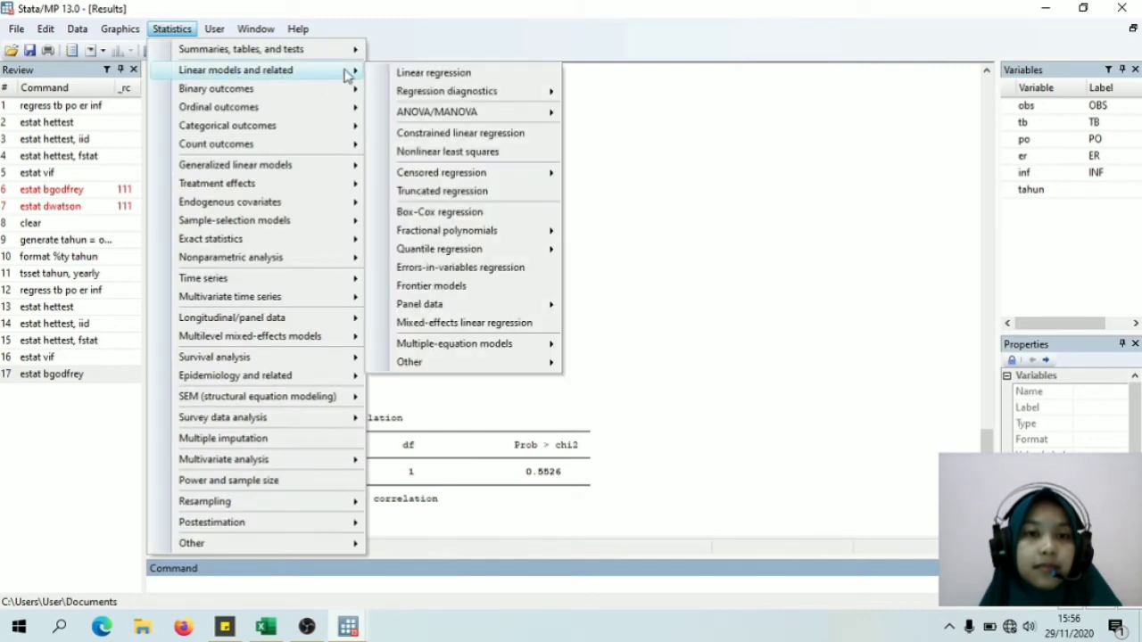
{"action": "mouse_move", "coordinate": [520, 90]}
{"action": "left_click", "coordinate": [591, 94]}
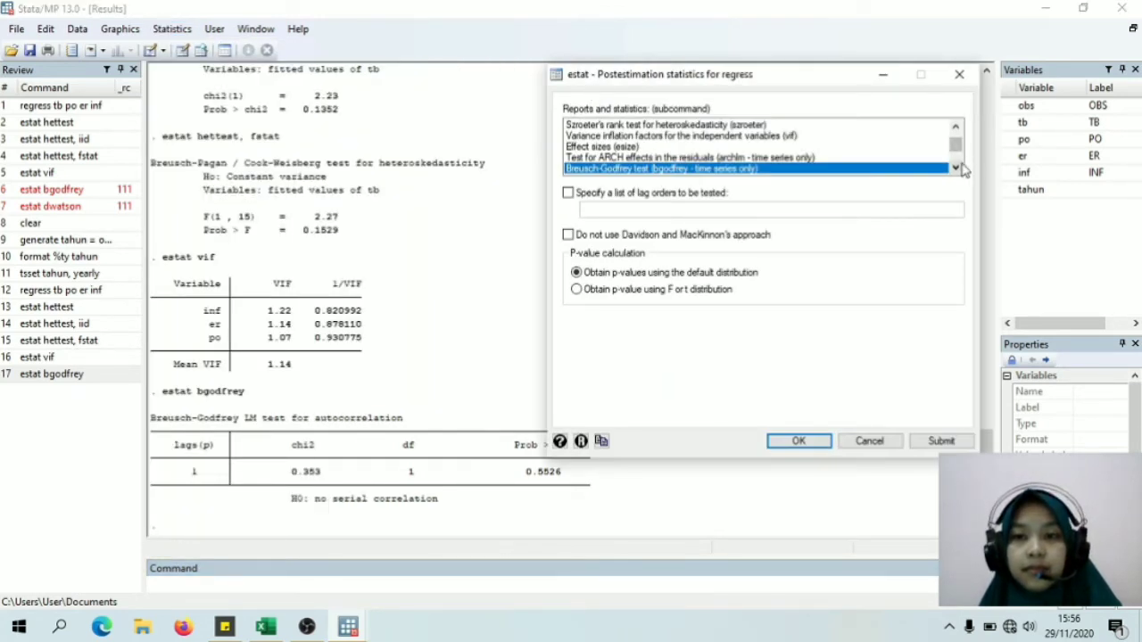
{"action": "left_click", "coordinate": [955, 167]}
{"action": "left_click", "coordinate": [956, 166]}
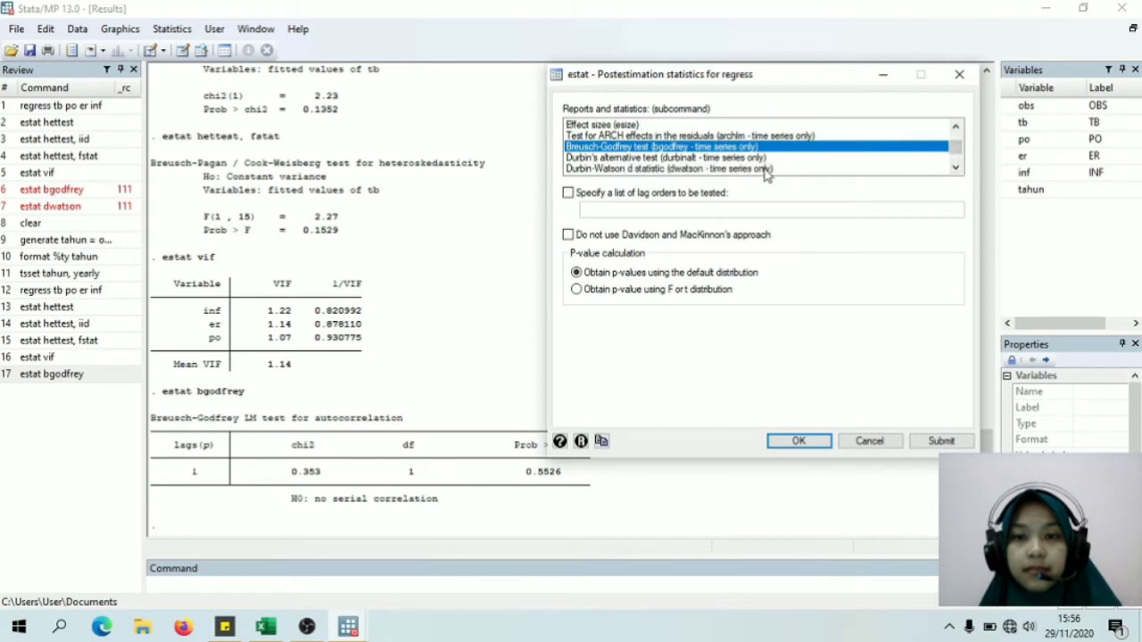
{"action": "left_click", "coordinate": [764, 169]}
{"action": "left_click", "coordinate": [799, 441]}
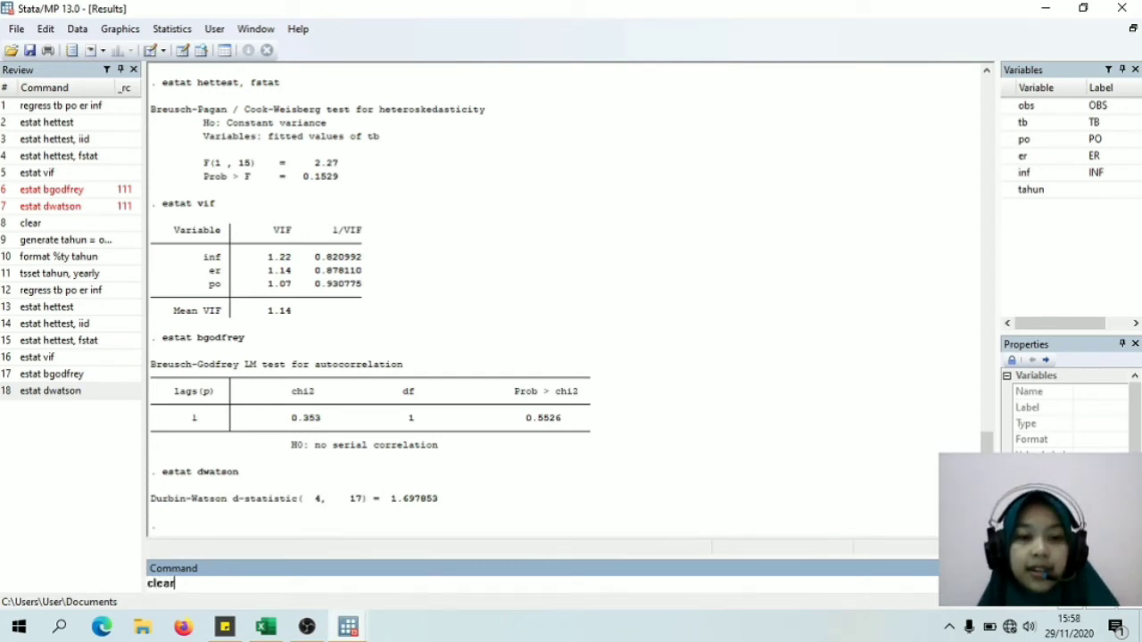
Step: Clear the time-series dataset from memory and bring up the Data Editor window
{"action": "key", "text": "Return"}
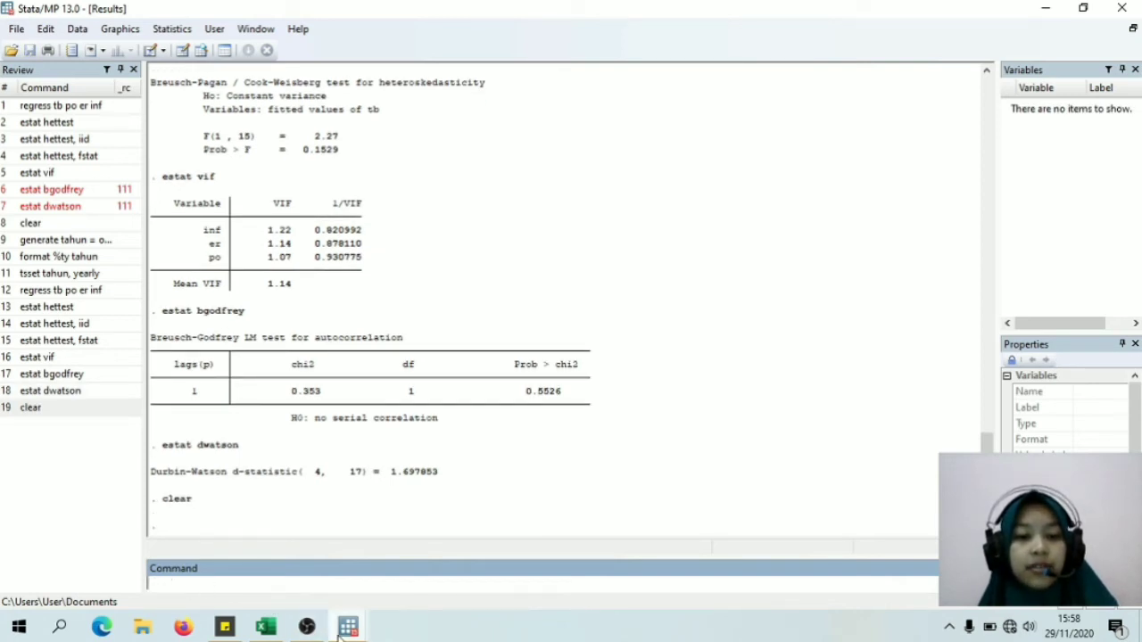
{"action": "mouse_move", "coordinate": [348, 627]}
{"action": "left_click", "coordinate": [437, 573]}
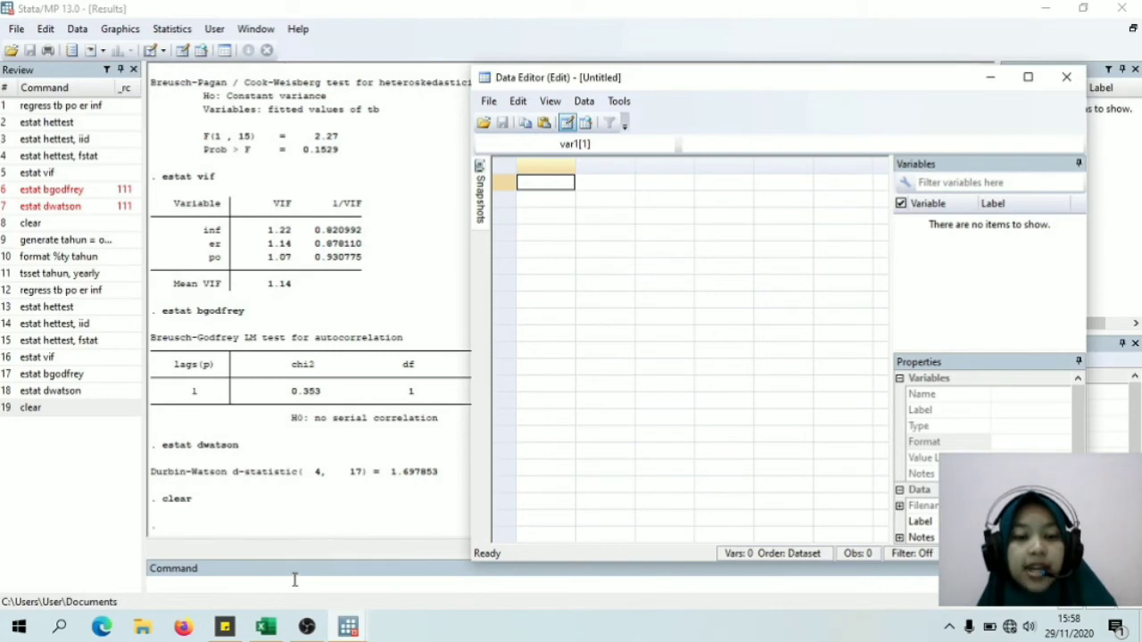
Step: Switch to the Data STATA workbook in Excel and copy range A1:F41 of the Panel sheet
{"action": "left_click", "coordinate": [267, 627]}
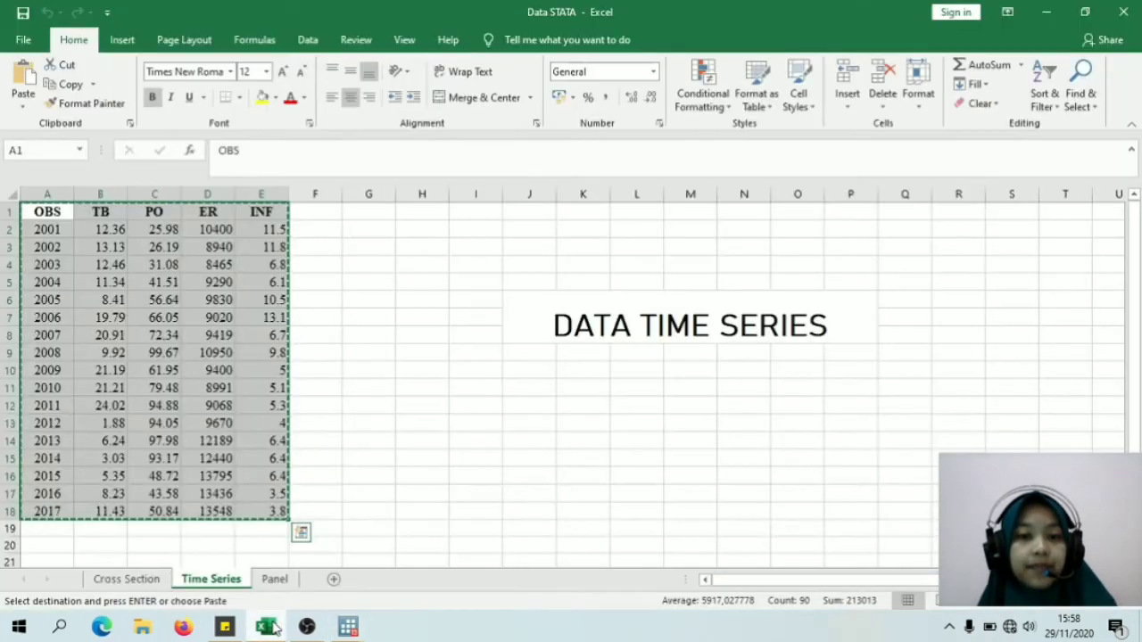
{"action": "left_click", "coordinate": [274, 579]}
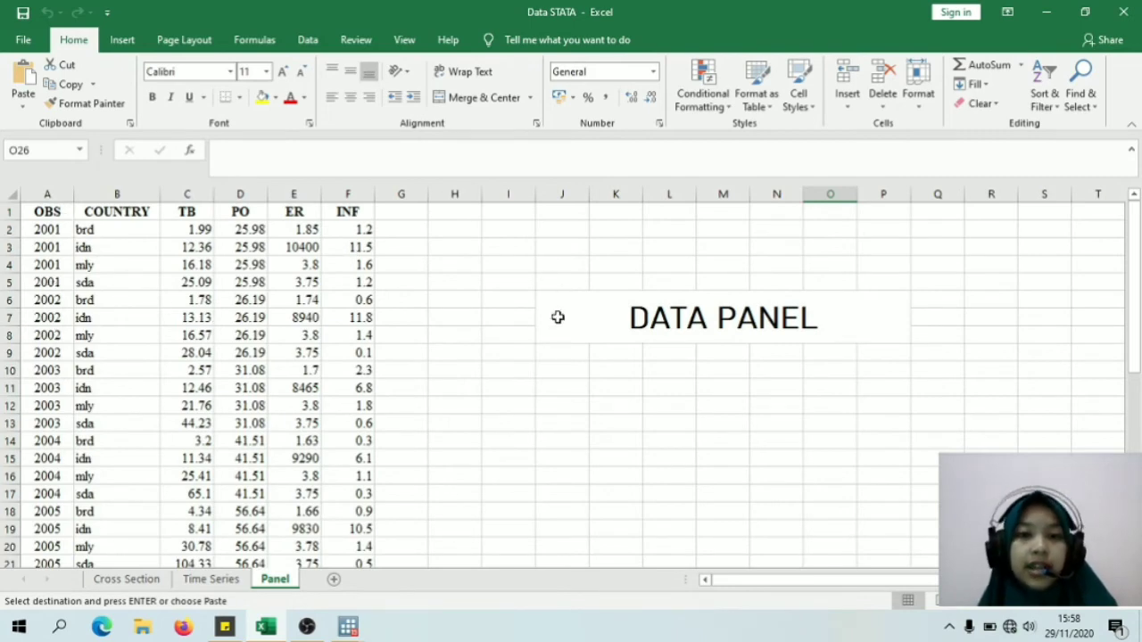
{"action": "left_click_drag", "start_coordinate": [1135, 268], "coordinate": [1138, 374]}
{"action": "left_click_drag", "start_coordinate": [1136, 255], "coordinate": [1129, 234]}
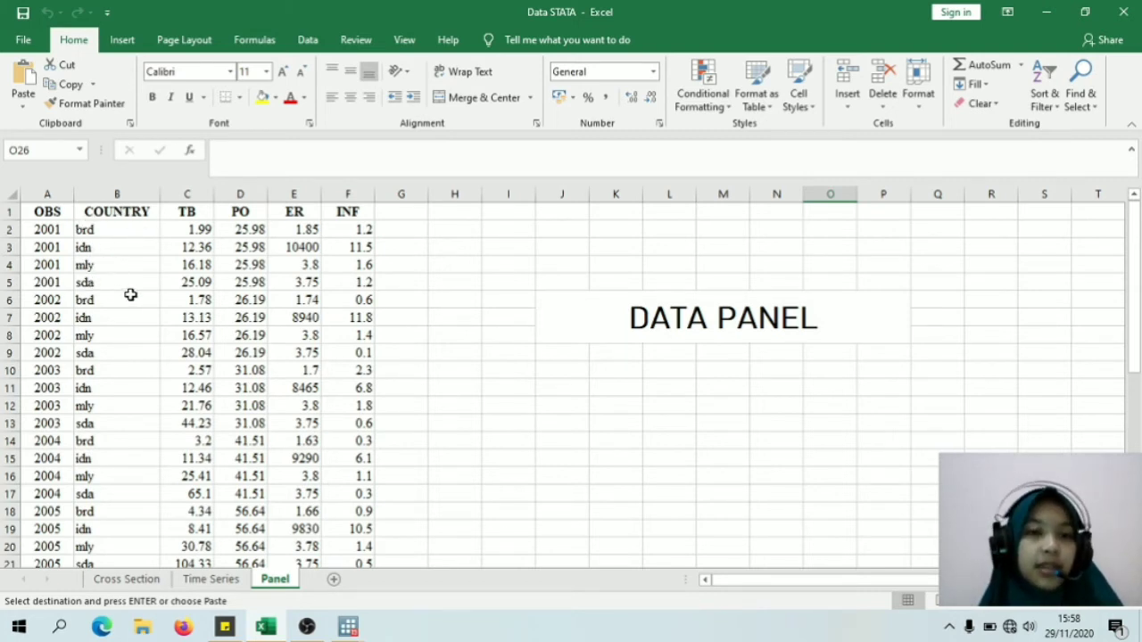
{"action": "left_click", "coordinate": [47, 210]}
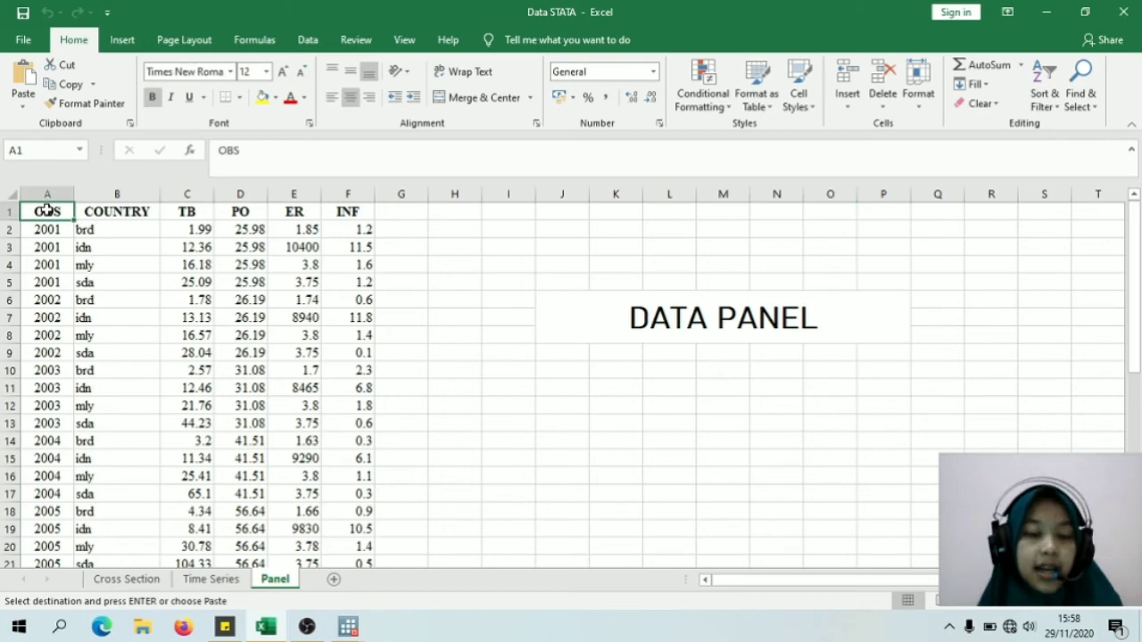
{"action": "left_click_drag", "start_coordinate": [47, 210], "coordinate": [329, 530]}
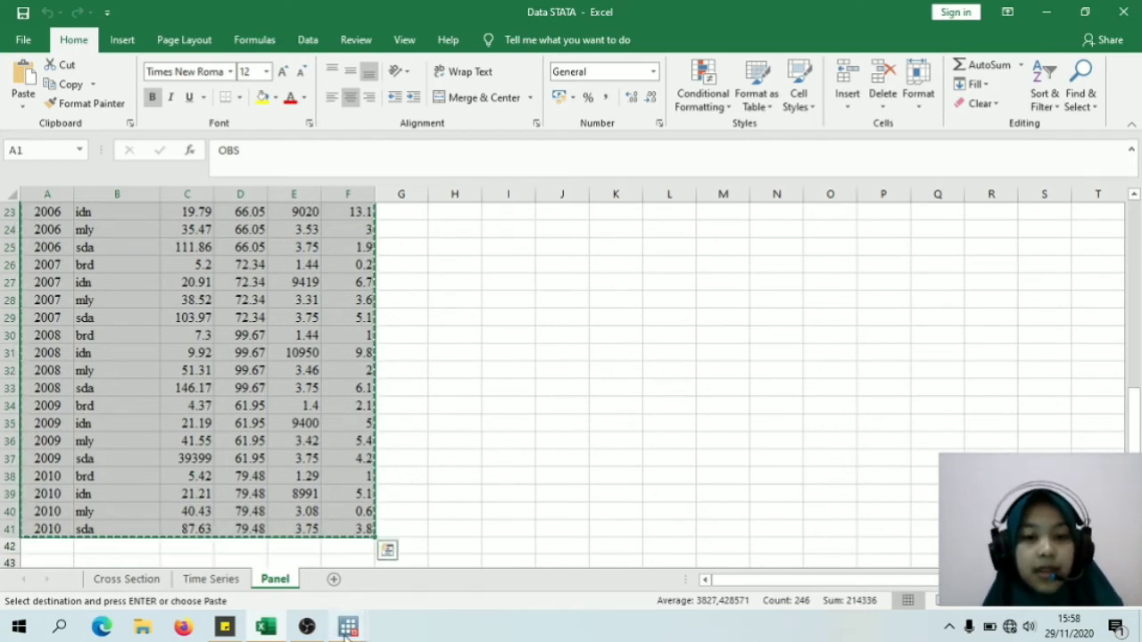
Step: Paste the copied panel data into Stata's Data Editor, treating the first row as variable names, and minimize the Excel workbook
{"action": "mouse_move", "coordinate": [348, 627]}
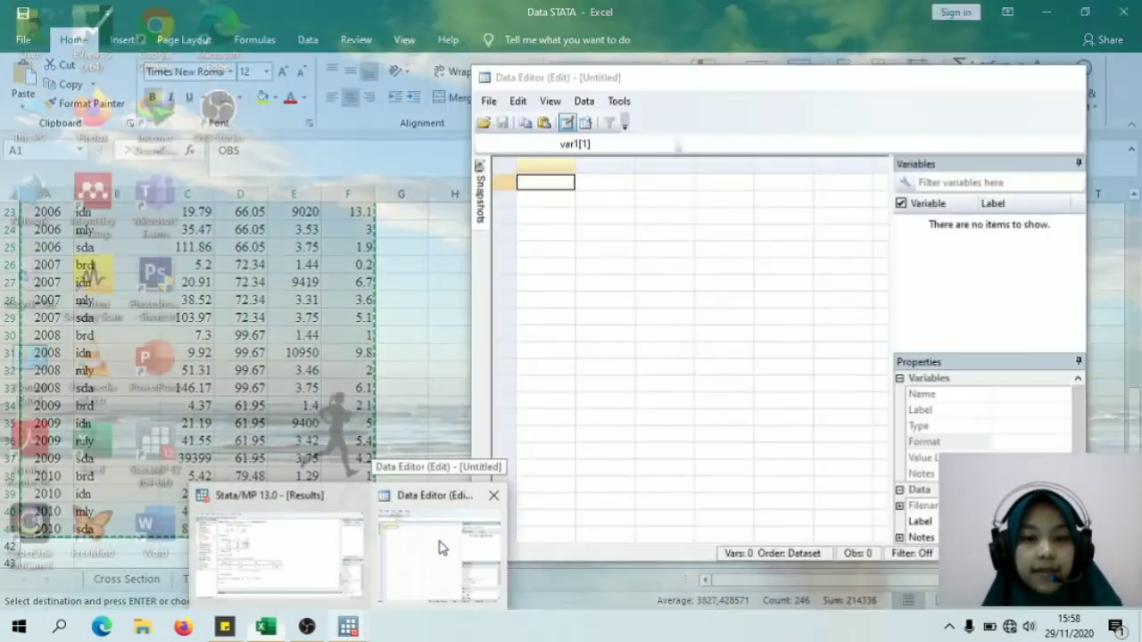
{"action": "left_click", "coordinate": [439, 544]}
{"action": "right_click", "coordinate": [555, 179]}
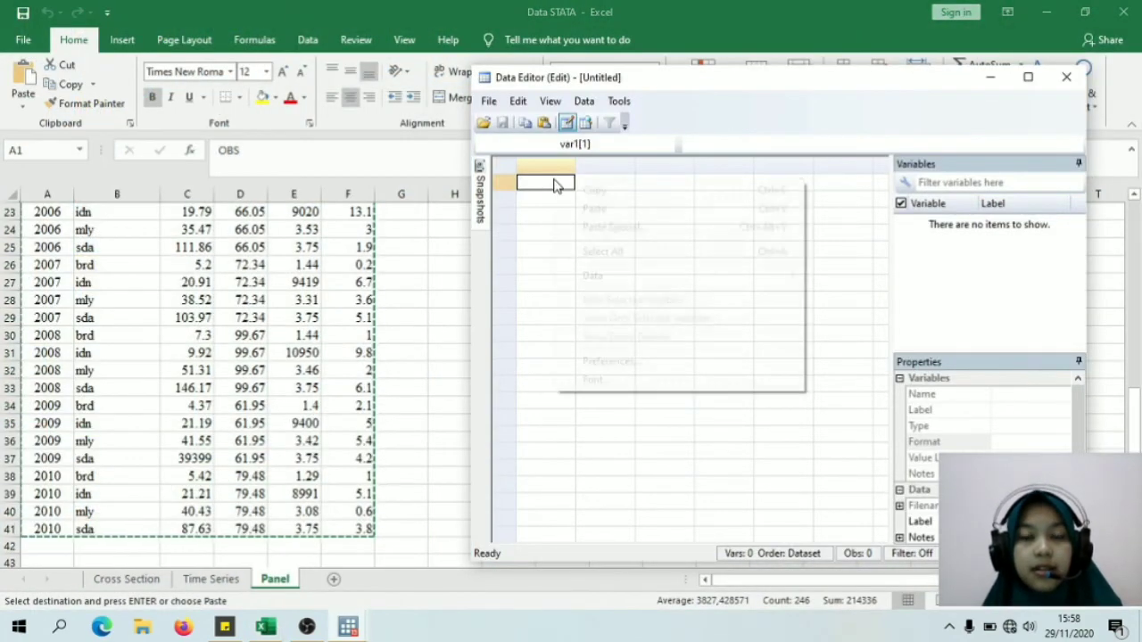
{"action": "left_click", "coordinate": [567, 210]}
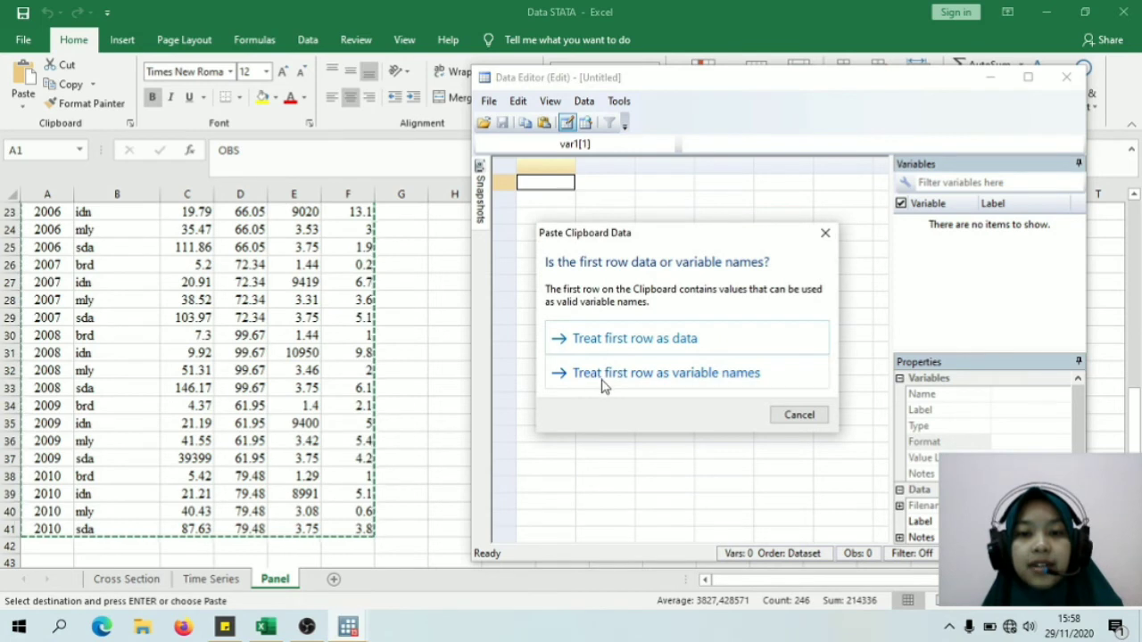
{"action": "left_click", "coordinate": [673, 374]}
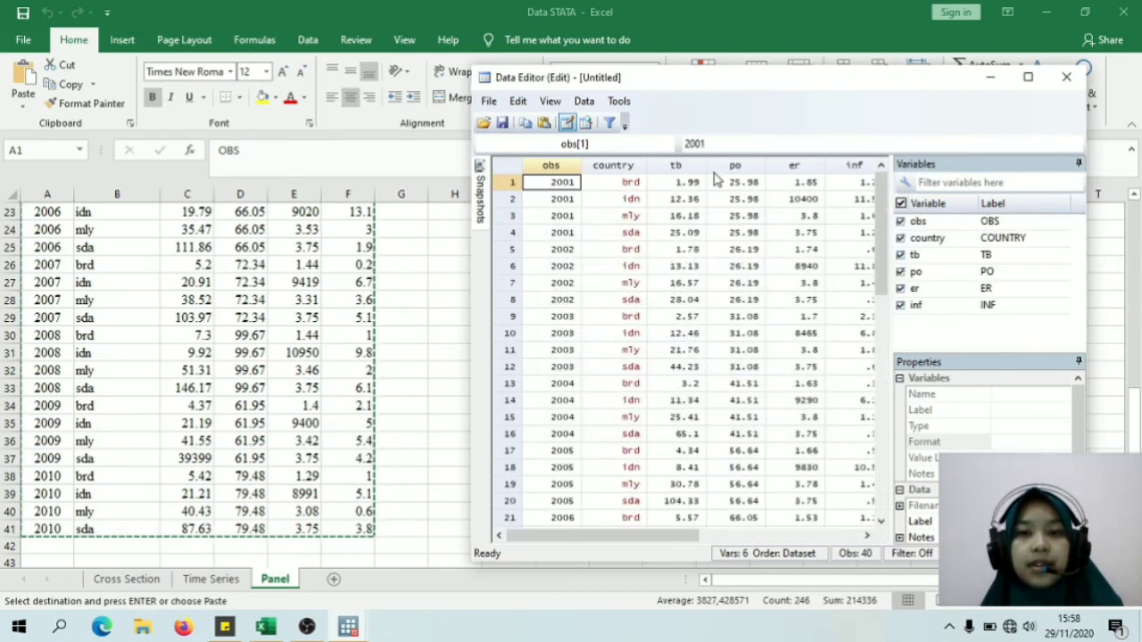
{"action": "left_click", "coordinate": [1045, 11]}
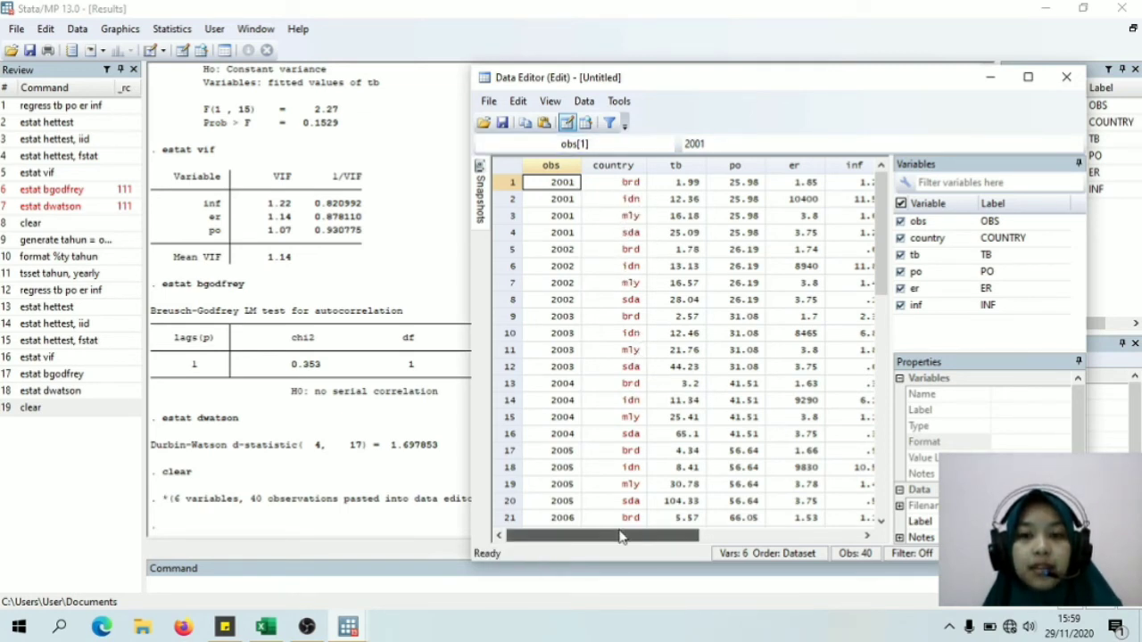
Step: Start creating a new float variable named cs with the value 1
{"action": "left_click_drag", "start_coordinate": [624, 535], "coordinate": [599, 540]}
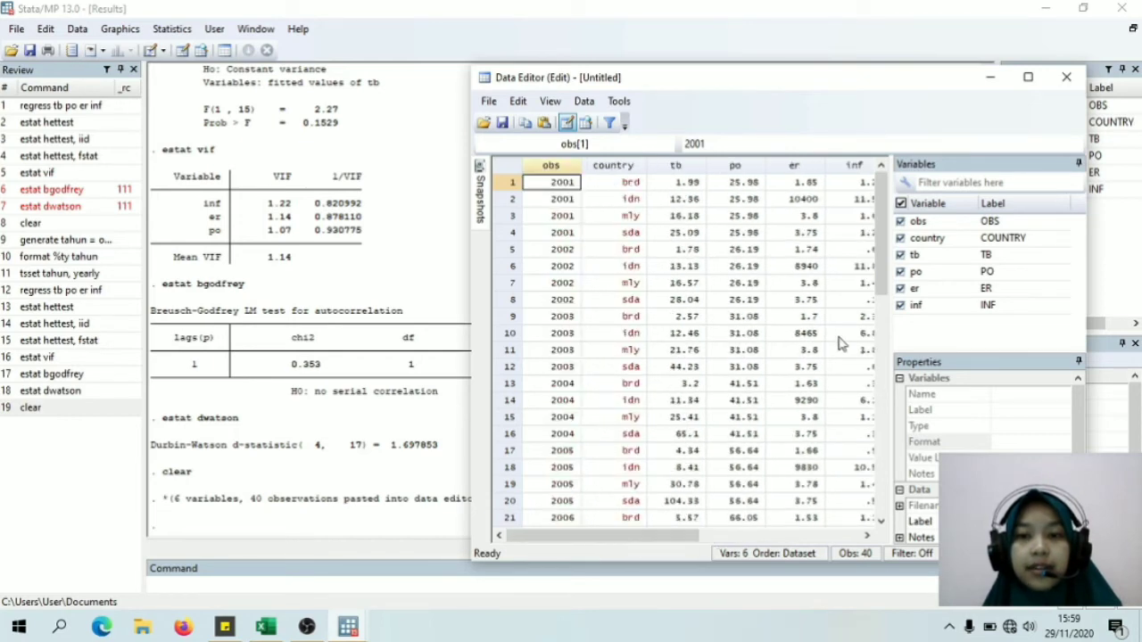
{"action": "left_click_drag", "start_coordinate": [880, 278], "coordinate": [880, 254]}
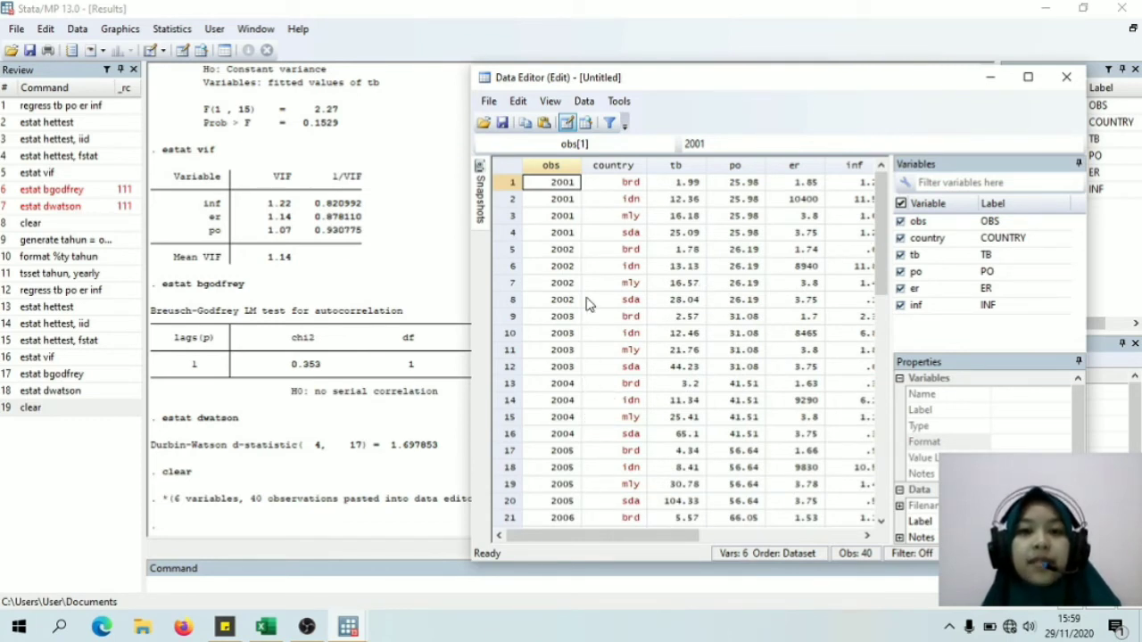
{"action": "left_click", "coordinate": [589, 104]}
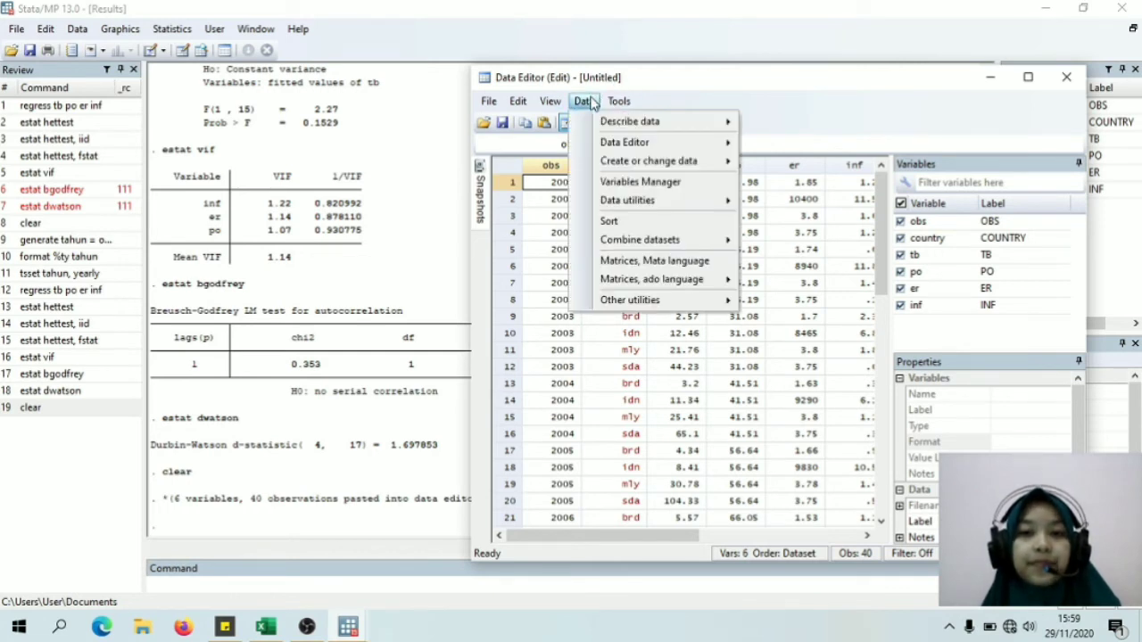
{"action": "mouse_move", "coordinate": [593, 164]}
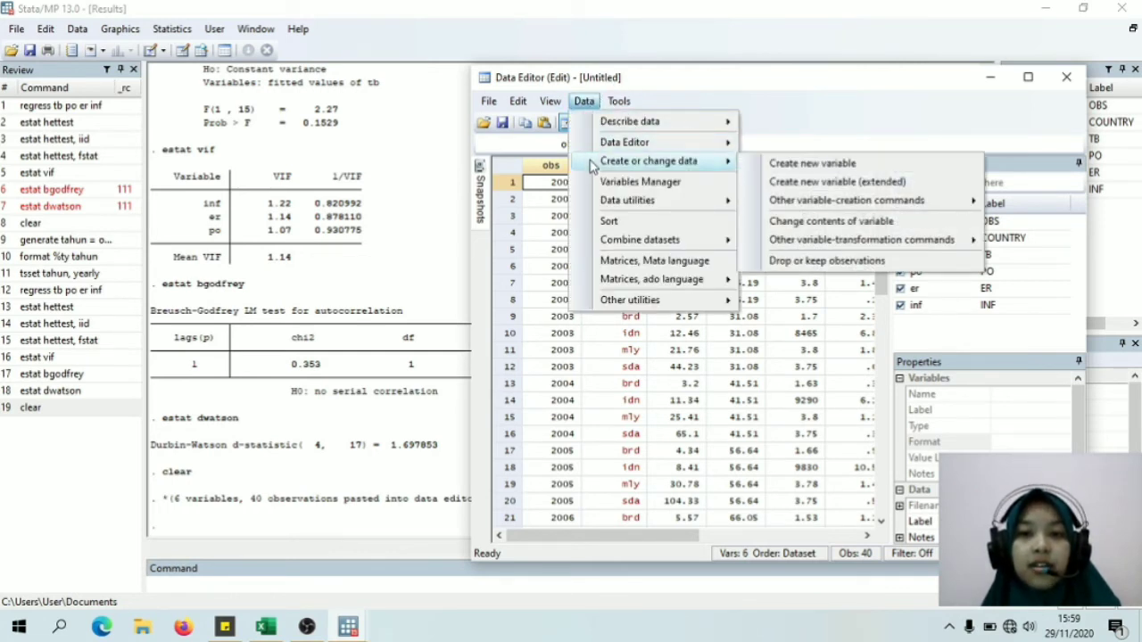
{"action": "left_click", "coordinate": [777, 165]}
{"action": "left_click", "coordinate": [775, 163]}
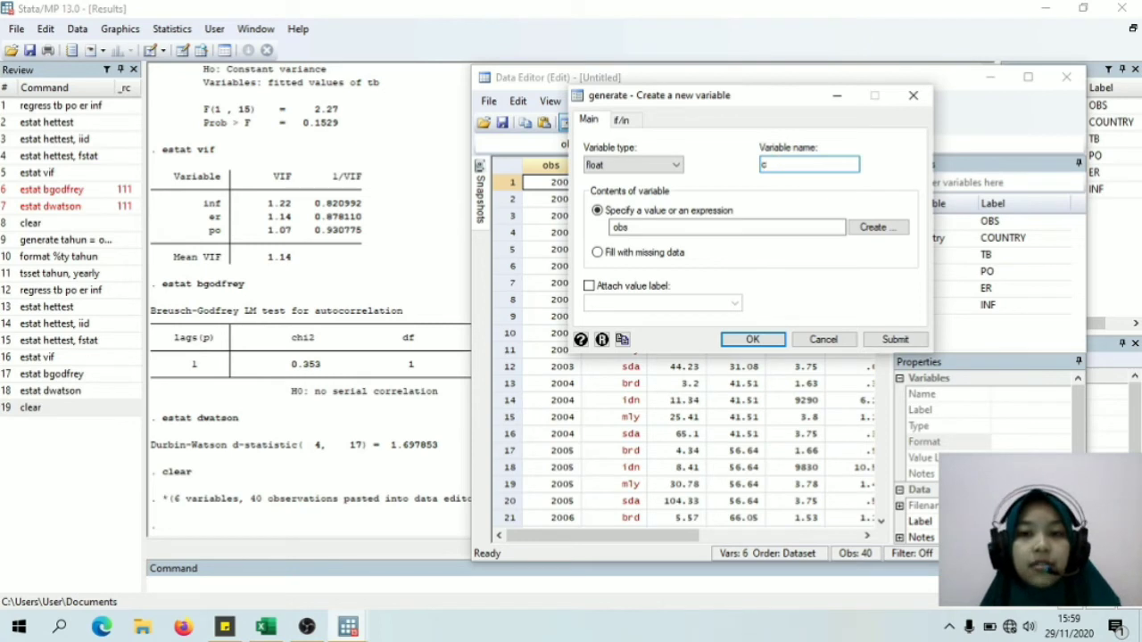
{"action": "left_click", "coordinate": [701, 224]}
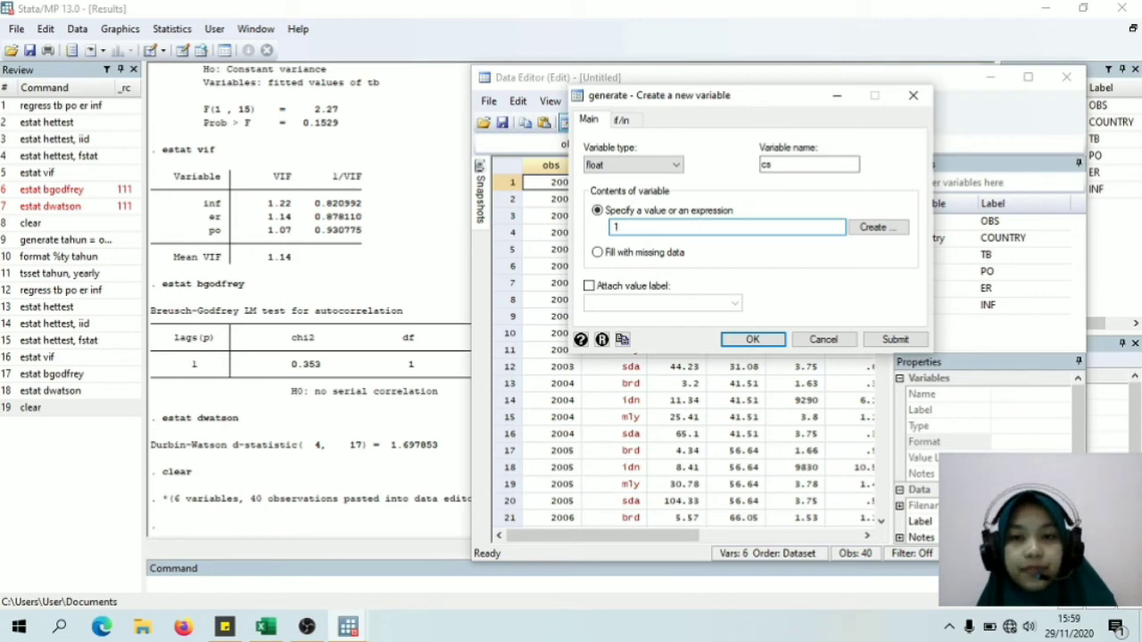
{"action": "left_click_drag", "start_coordinate": [761, 95], "coordinate": [295, 80]}
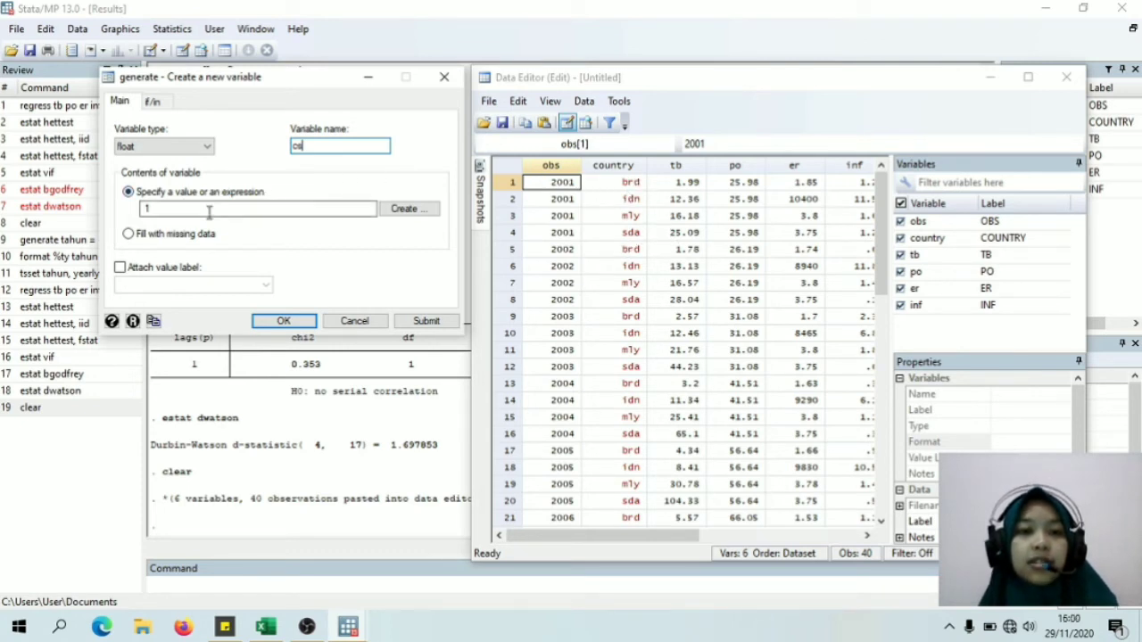
Step: Restrict the new cs variable to observations where country == "brd", generate it and check its column in the data
{"action": "left_click", "coordinate": [156, 102]}
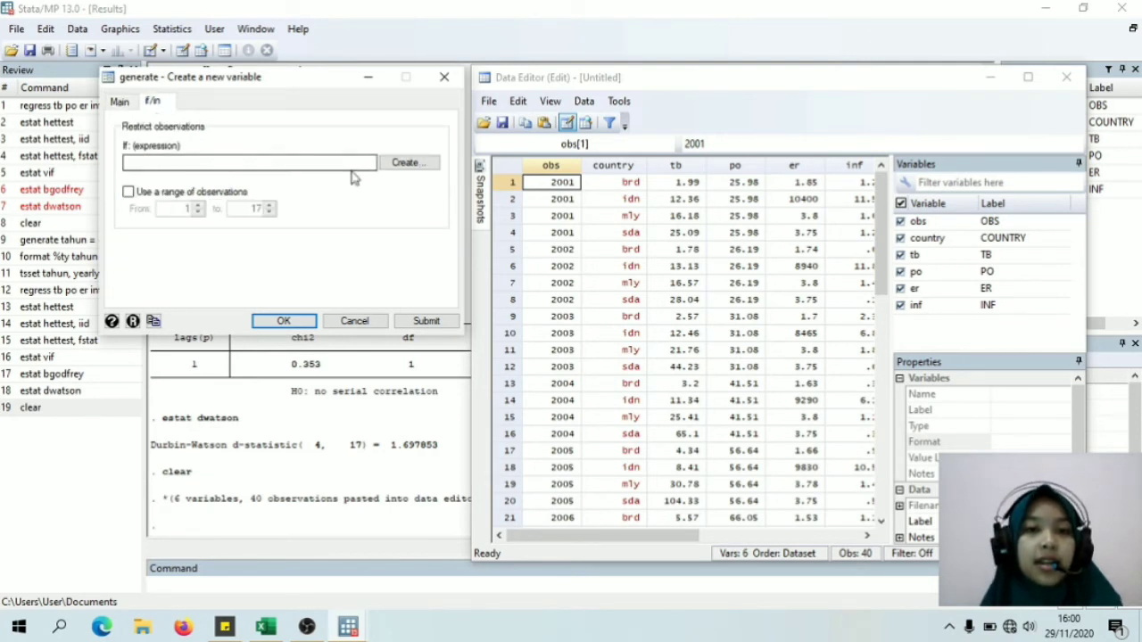
{"action": "left_click", "coordinate": [406, 165]}
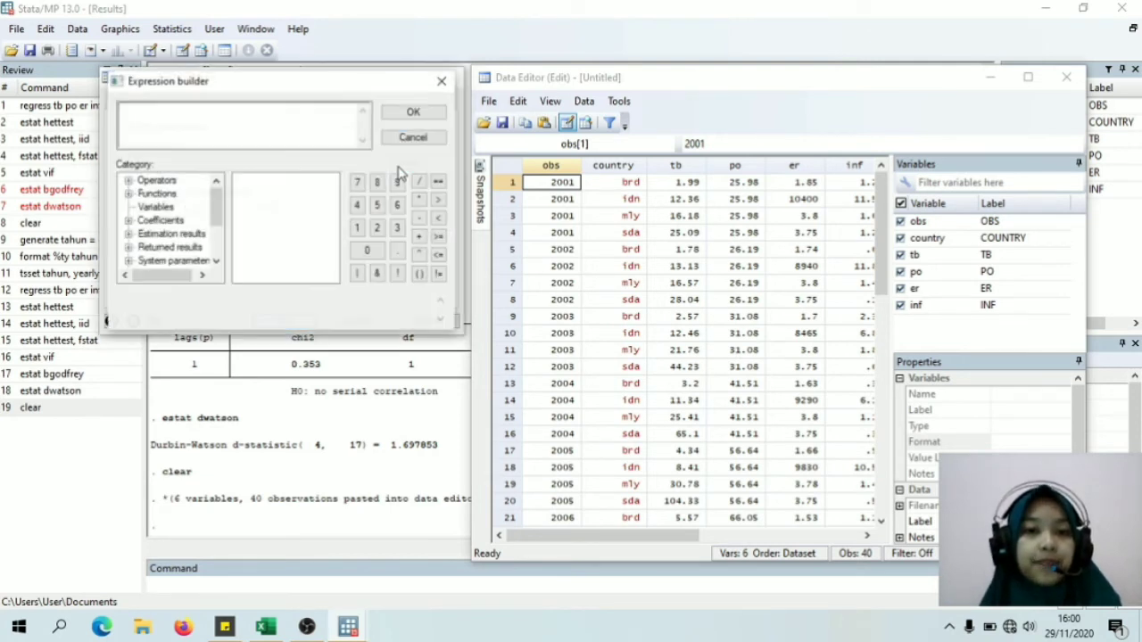
{"action": "left_click", "coordinate": [155, 207]}
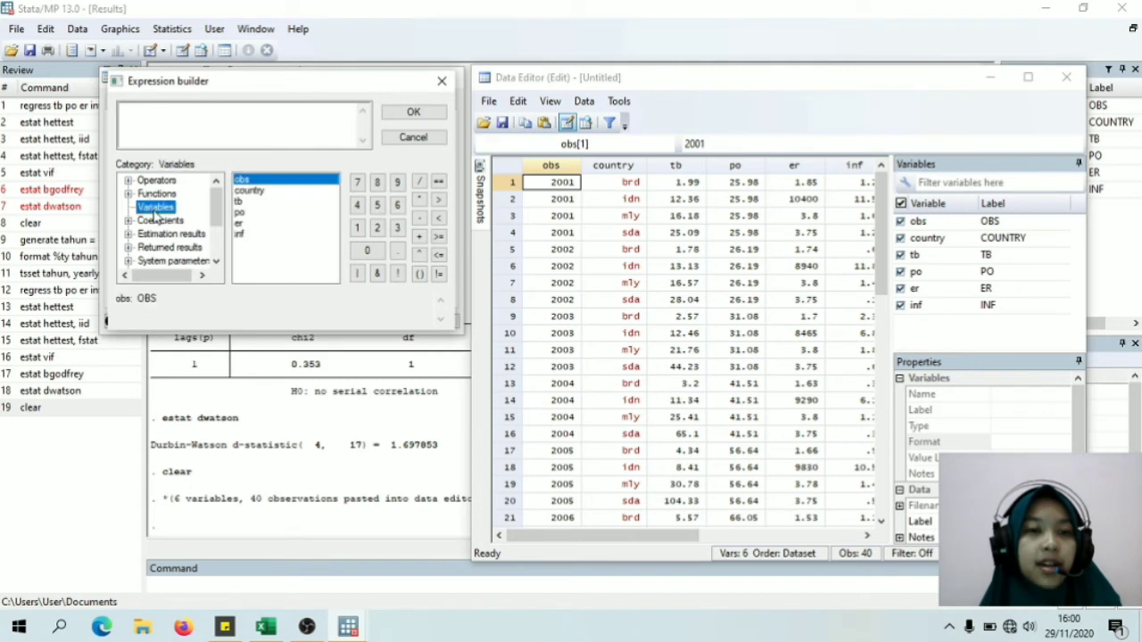
{"action": "left_click", "coordinate": [254, 193]}
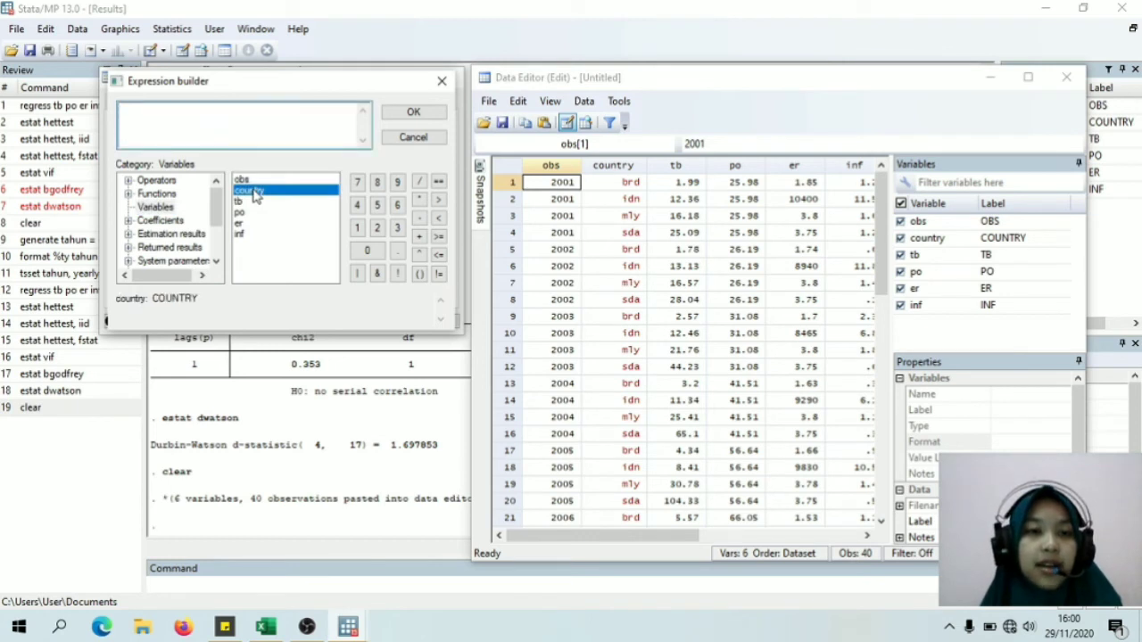
{"action": "left_click", "coordinate": [438, 183]}
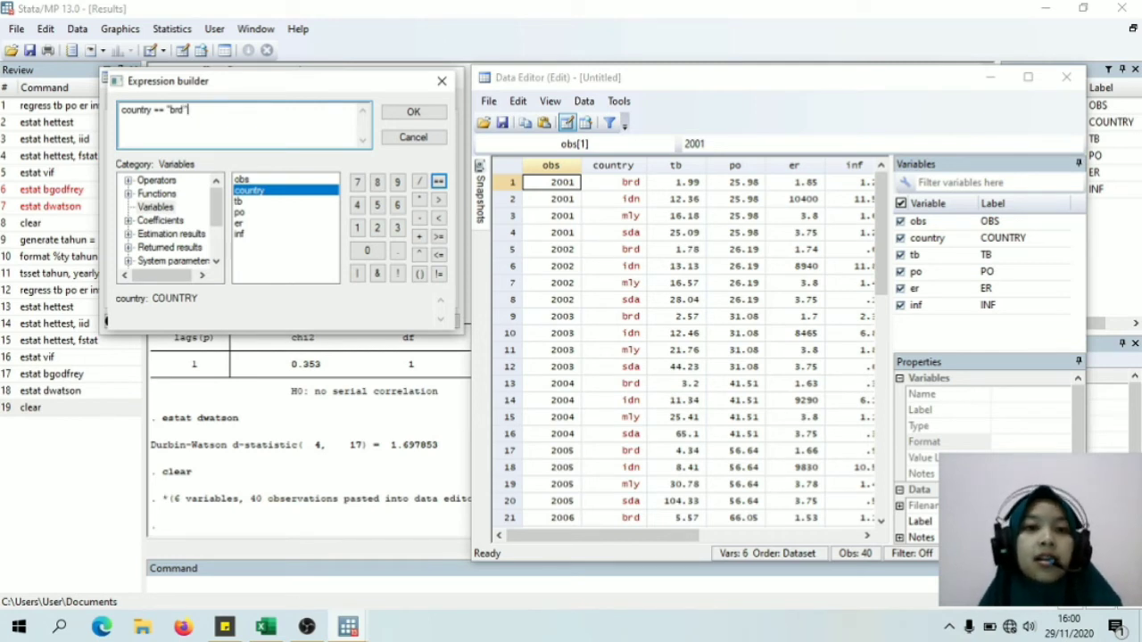
{"action": "left_click", "coordinate": [411, 114]}
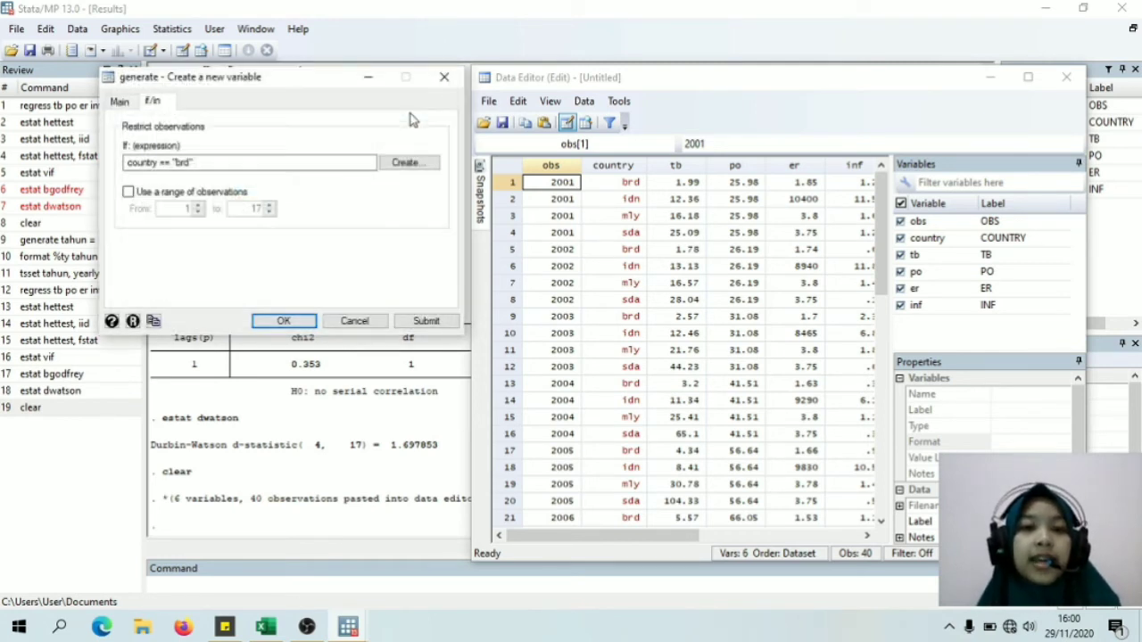
{"action": "left_click", "coordinate": [284, 321]}
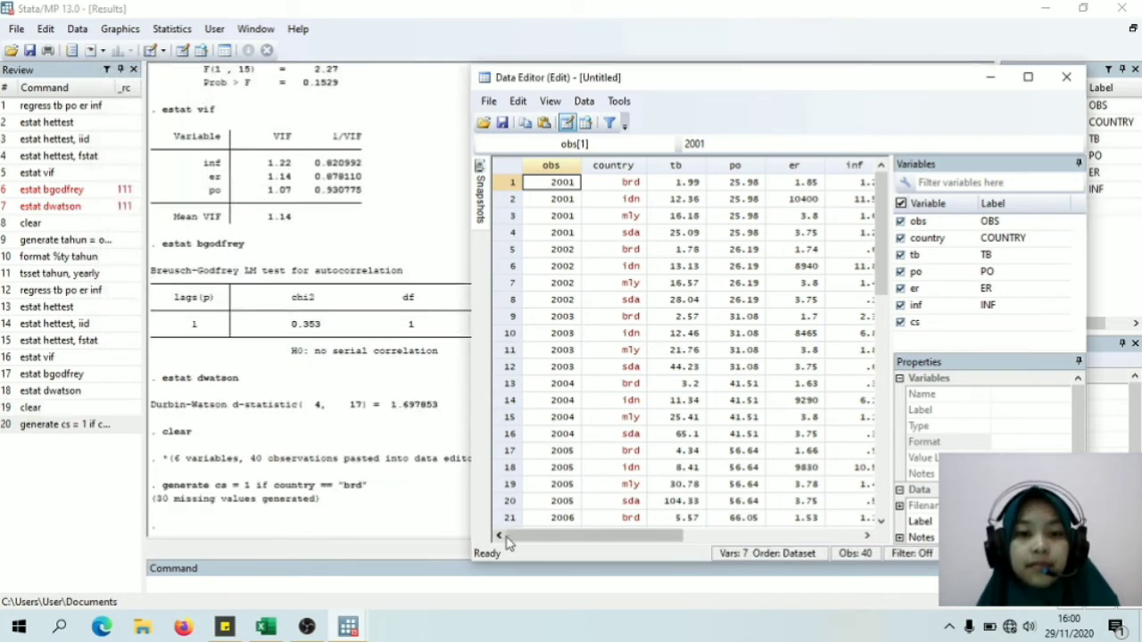
{"action": "left_click_drag", "start_coordinate": [562, 541], "coordinate": [676, 542]}
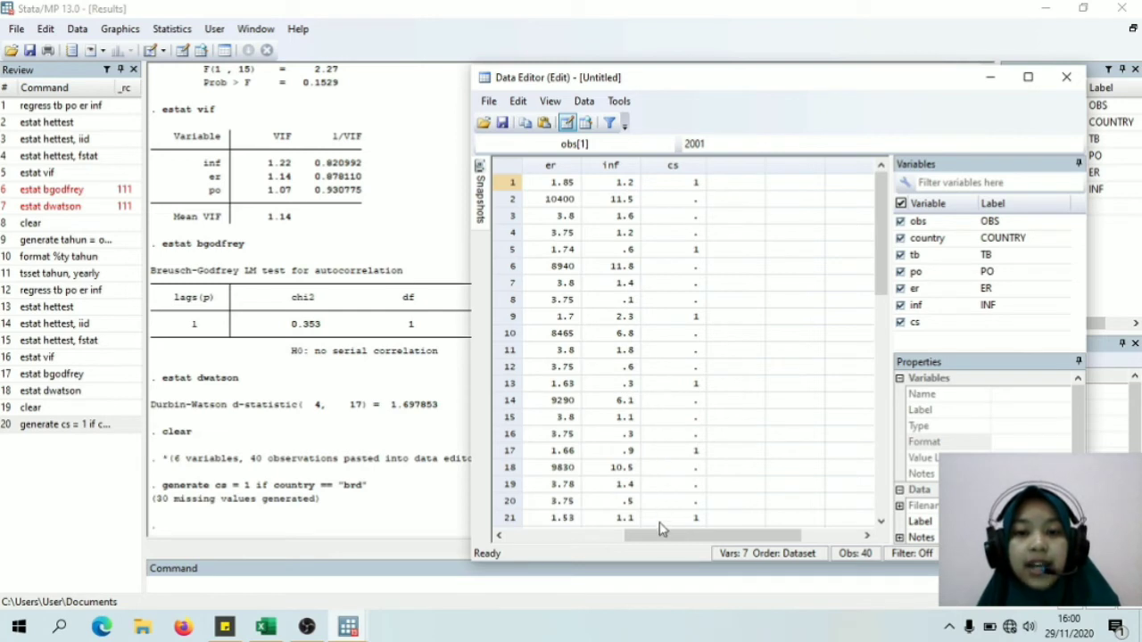
{"action": "left_click_drag", "start_coordinate": [662, 538], "coordinate": [528, 540]}
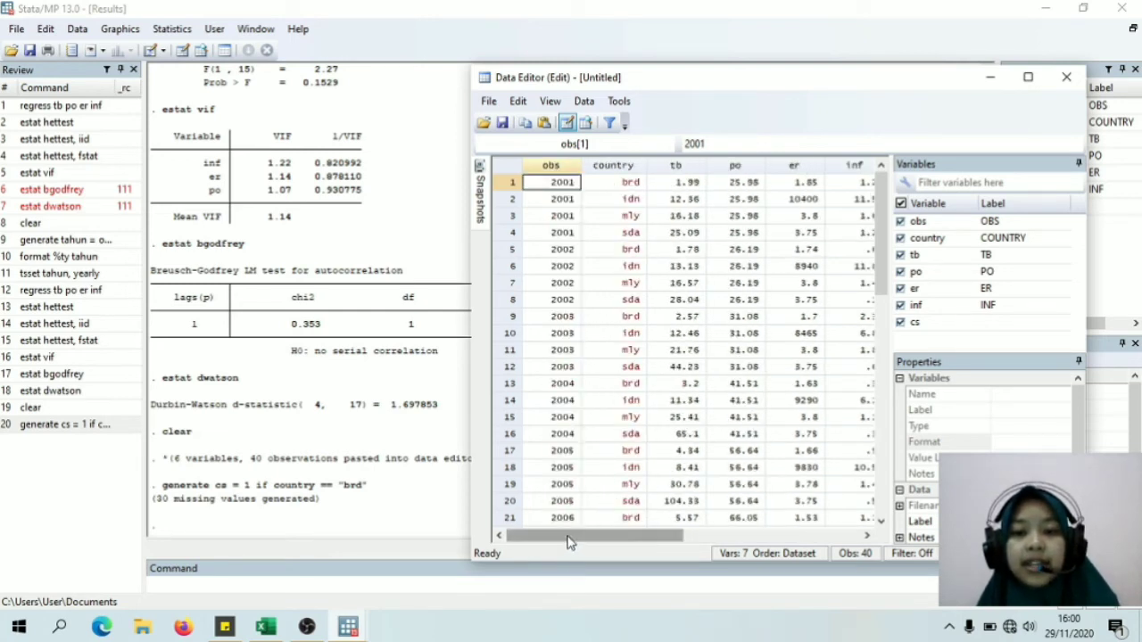
{"action": "left_click_drag", "start_coordinate": [565, 539], "coordinate": [538, 532]}
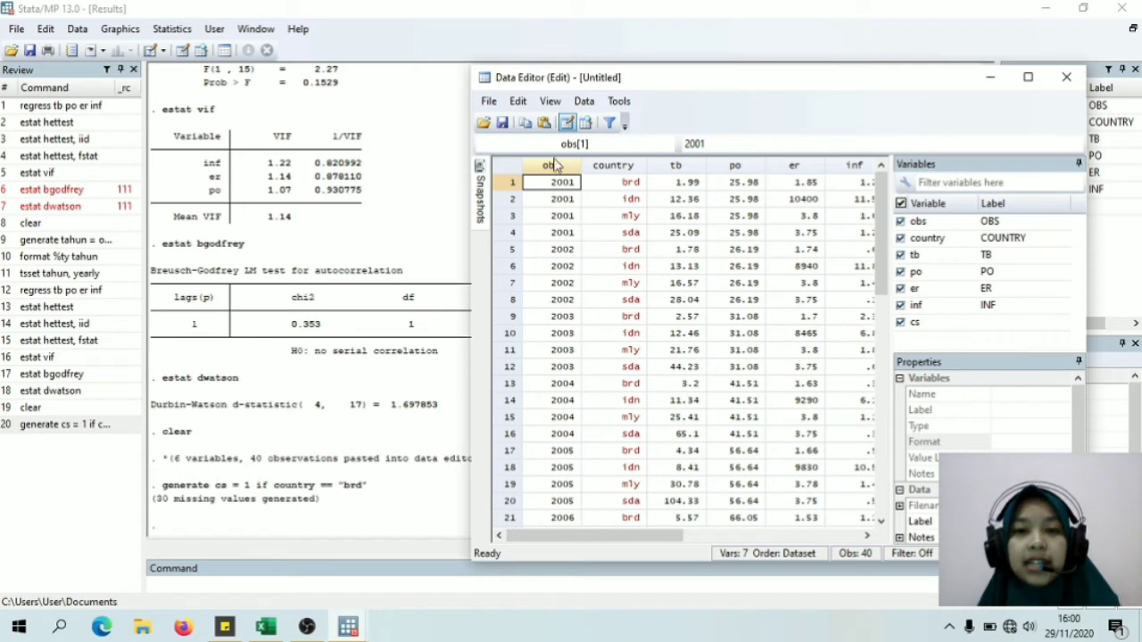
Step: Start replacing the contents of the existing variable cs with the value 2
{"action": "left_click", "coordinate": [584, 102]}
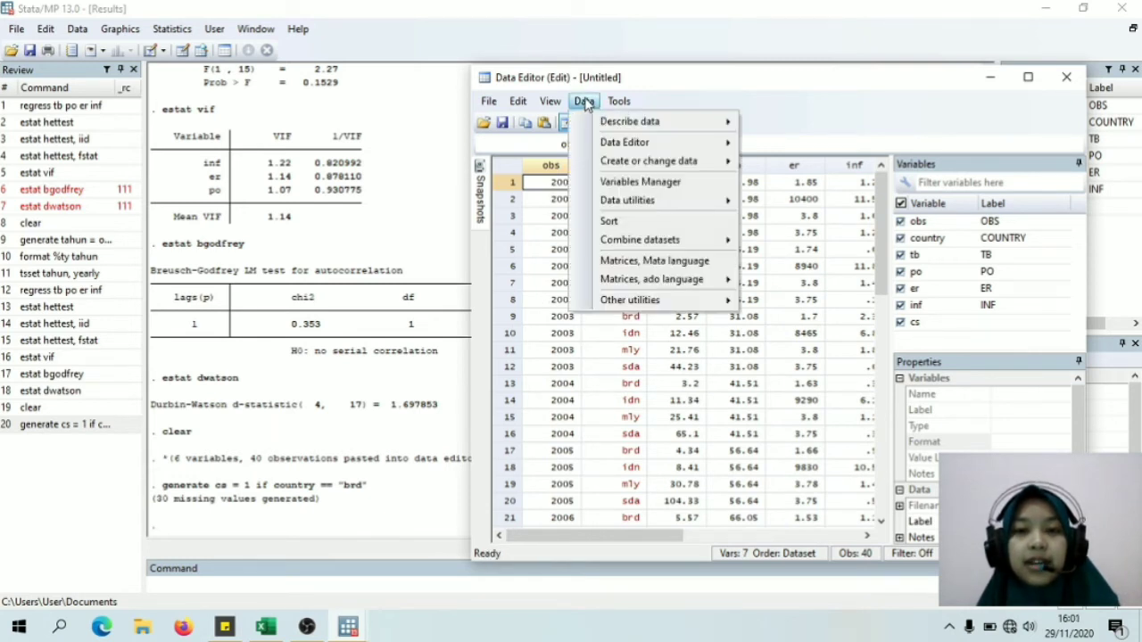
{"action": "mouse_move", "coordinate": [603, 166]}
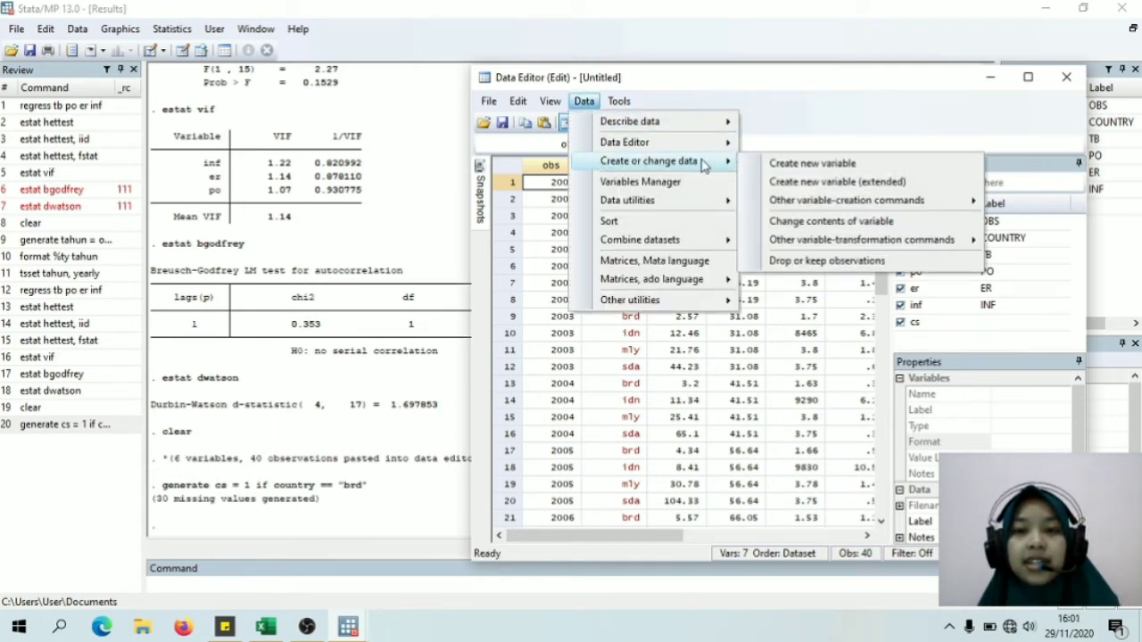
{"action": "left_click", "coordinate": [774, 223]}
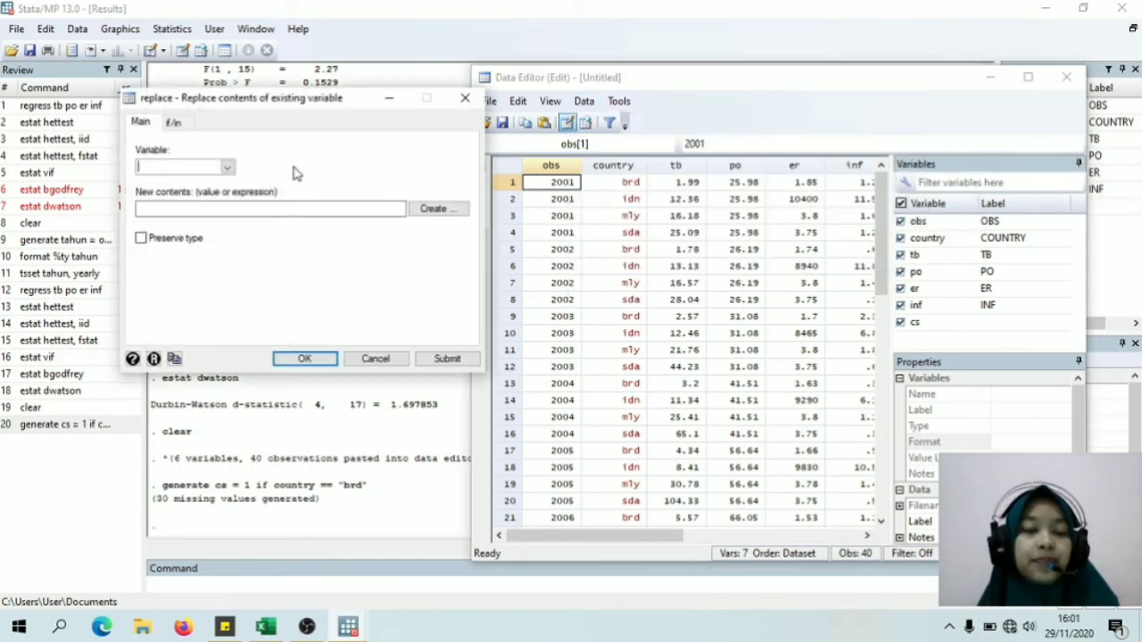
{"action": "left_click", "coordinate": [228, 167]}
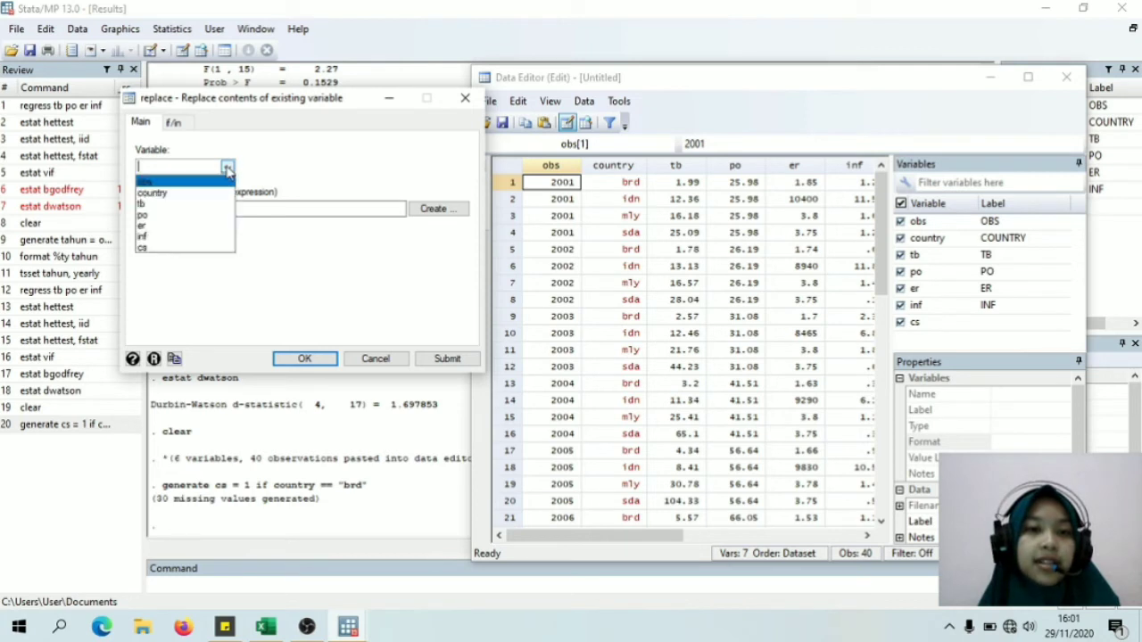
{"action": "left_click", "coordinate": [141, 248]}
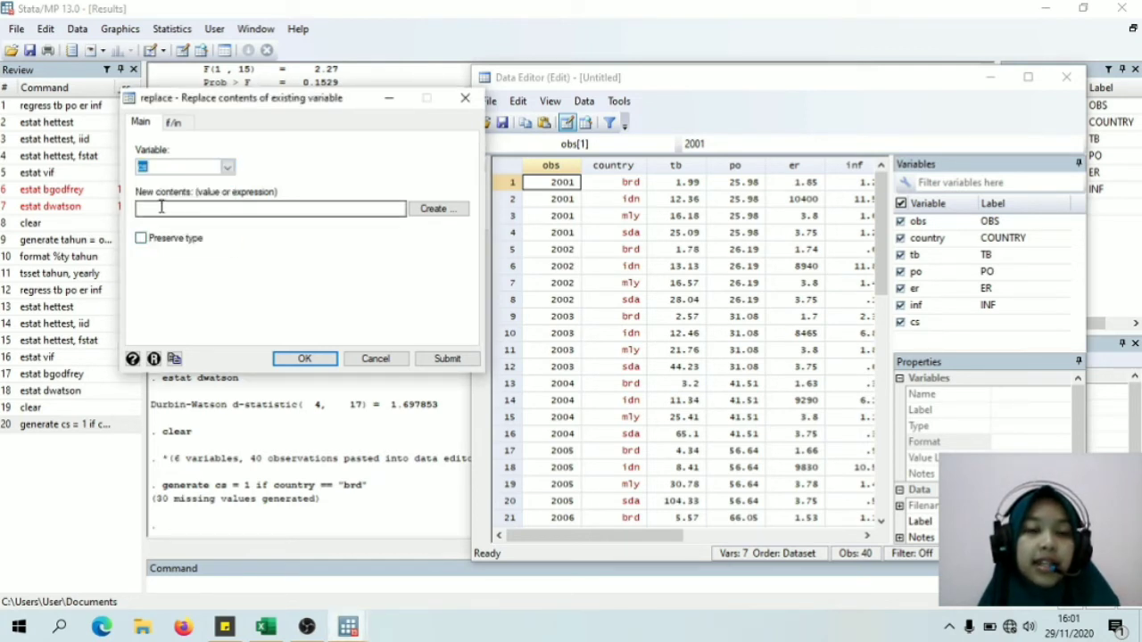
{"action": "left_click", "coordinate": [161, 207]}
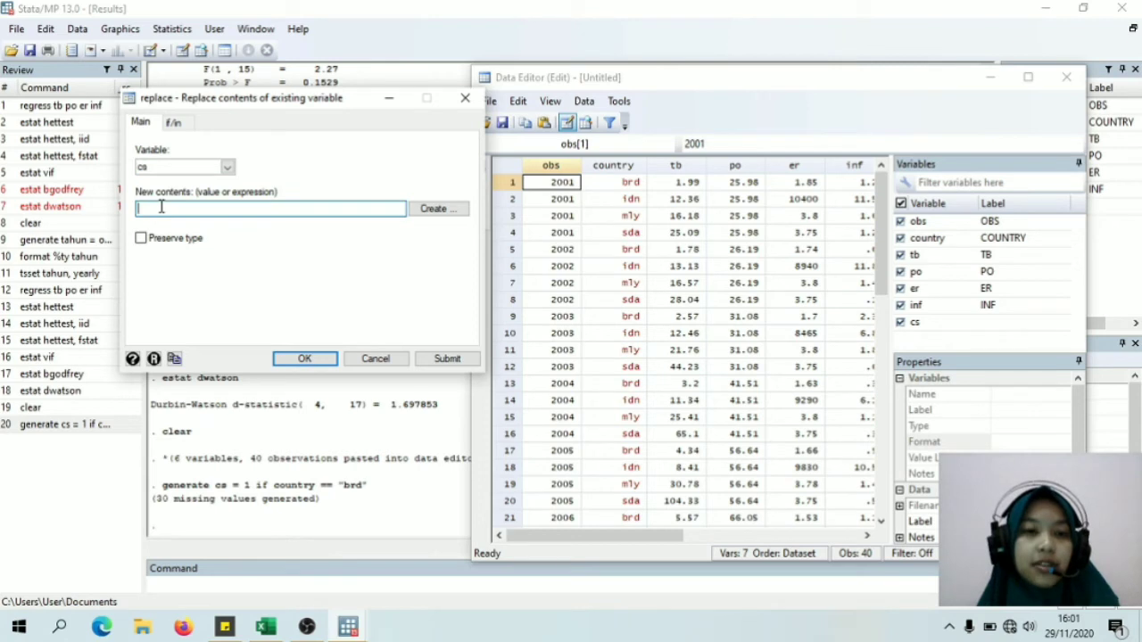
Step: Limit the cs replacement to observations where country == "idn" and run it
{"action": "left_click", "coordinate": [173, 122]}
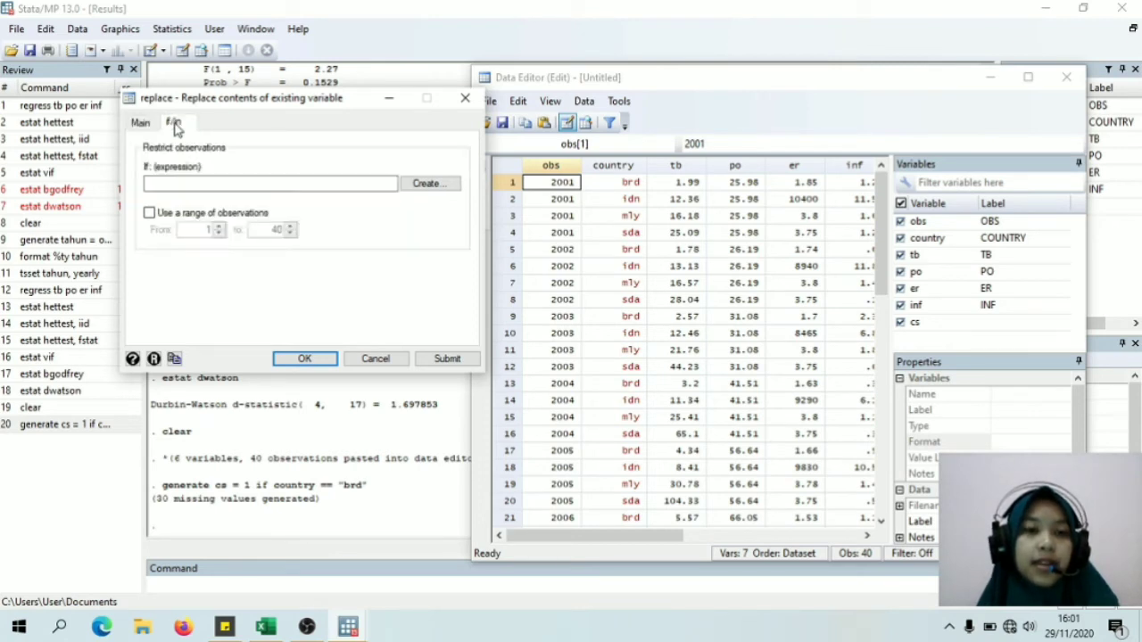
{"action": "left_click", "coordinate": [428, 184]}
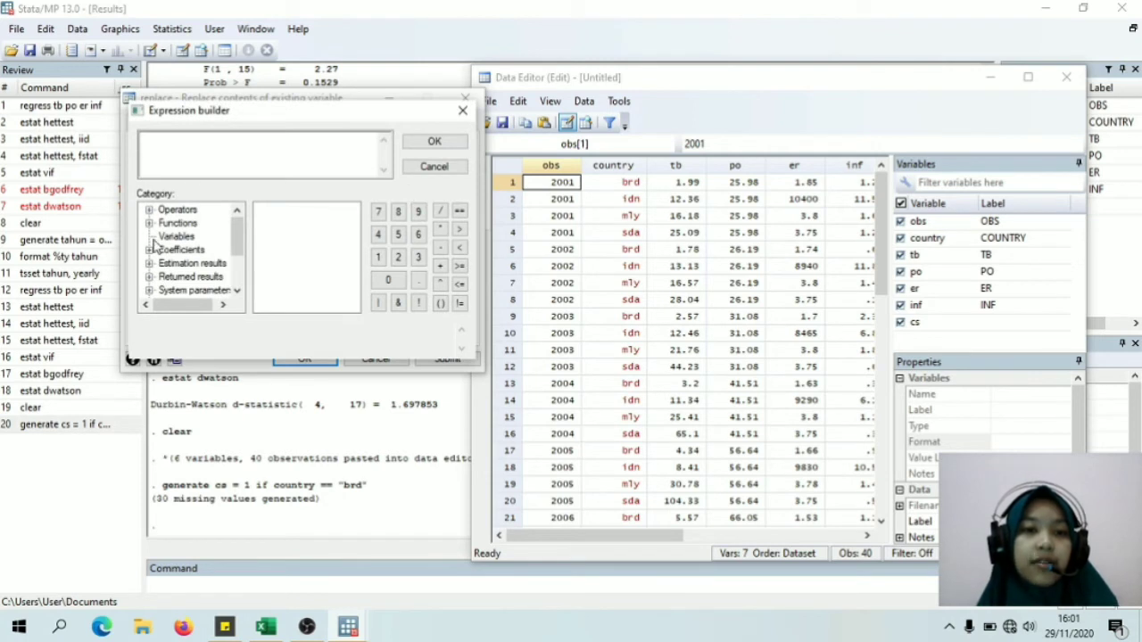
{"action": "left_click", "coordinate": [174, 239]}
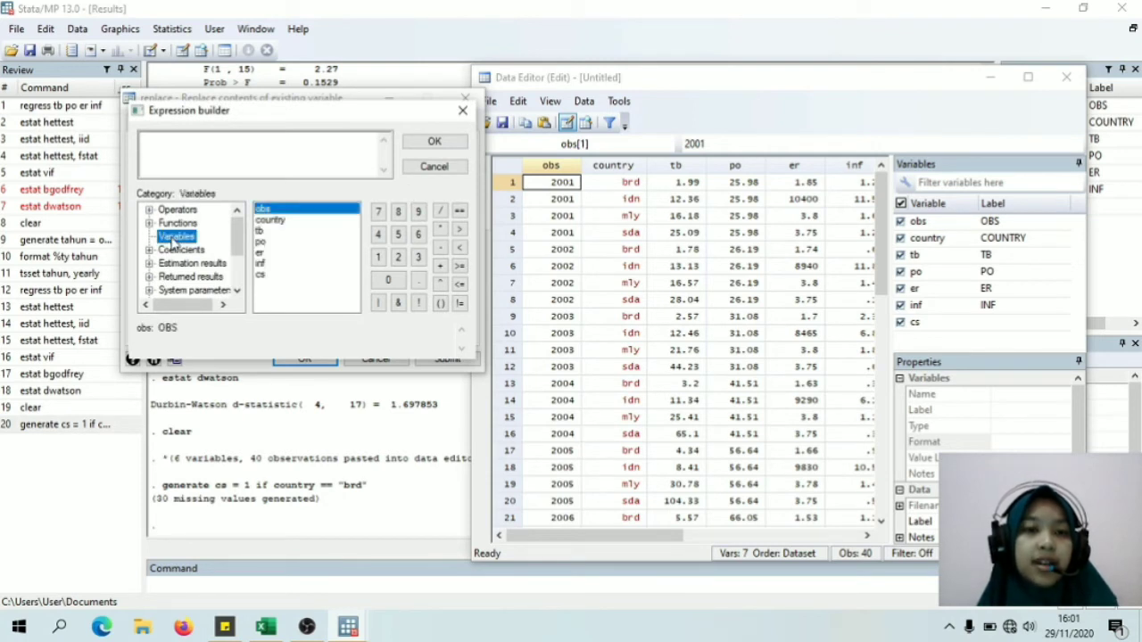
{"action": "double_click", "coordinate": [267, 220]}
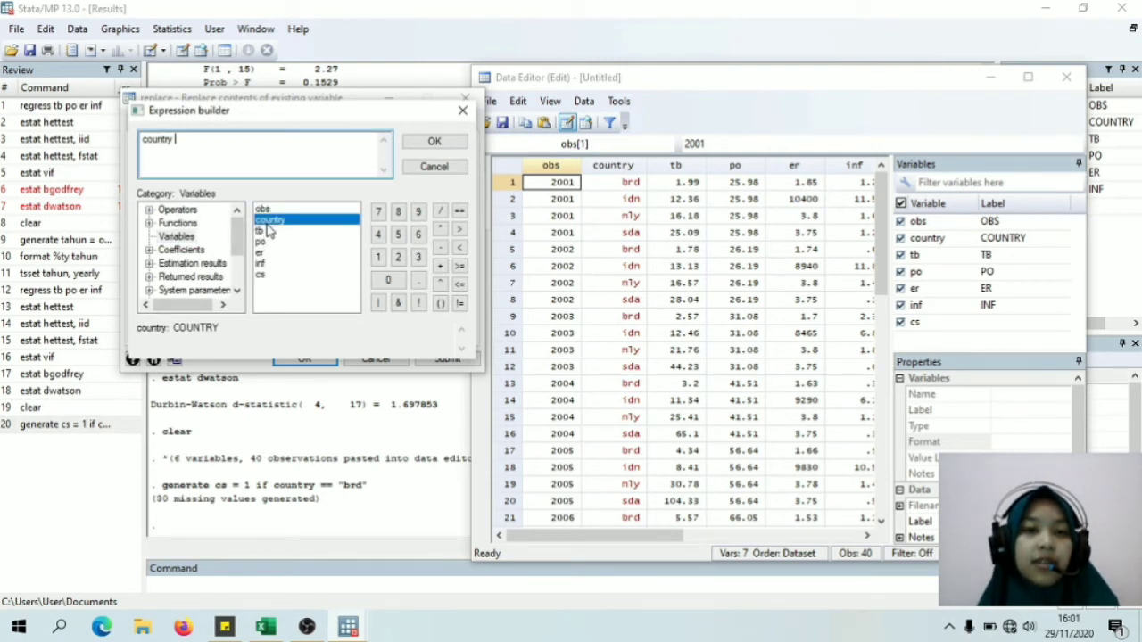
{"action": "left_click", "coordinate": [458, 213]}
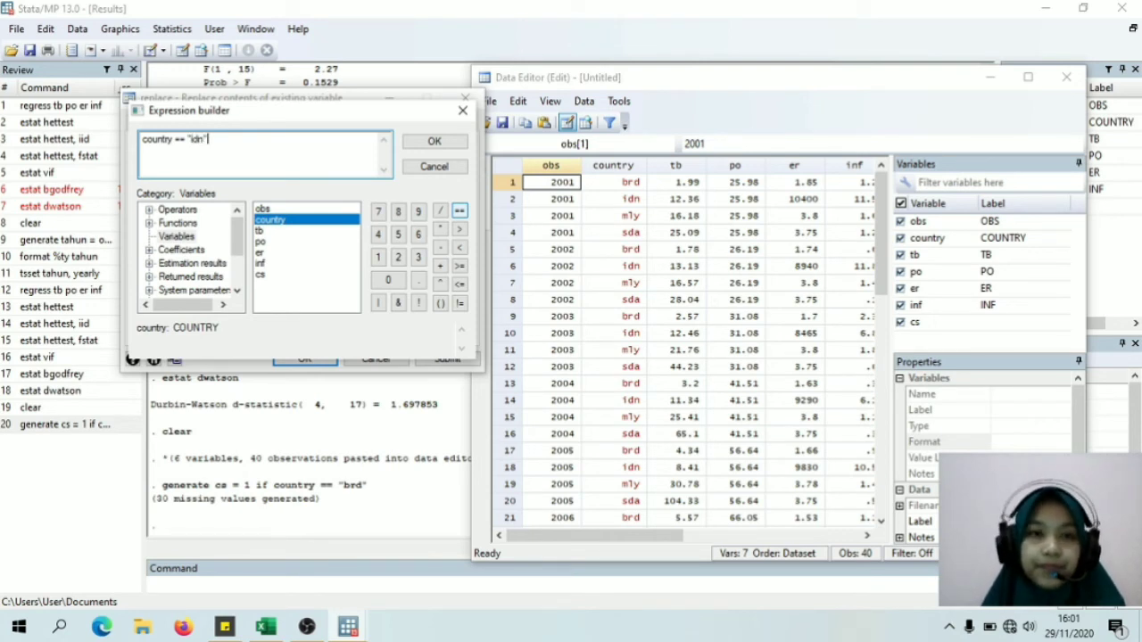
{"action": "left_click", "coordinate": [434, 143]}
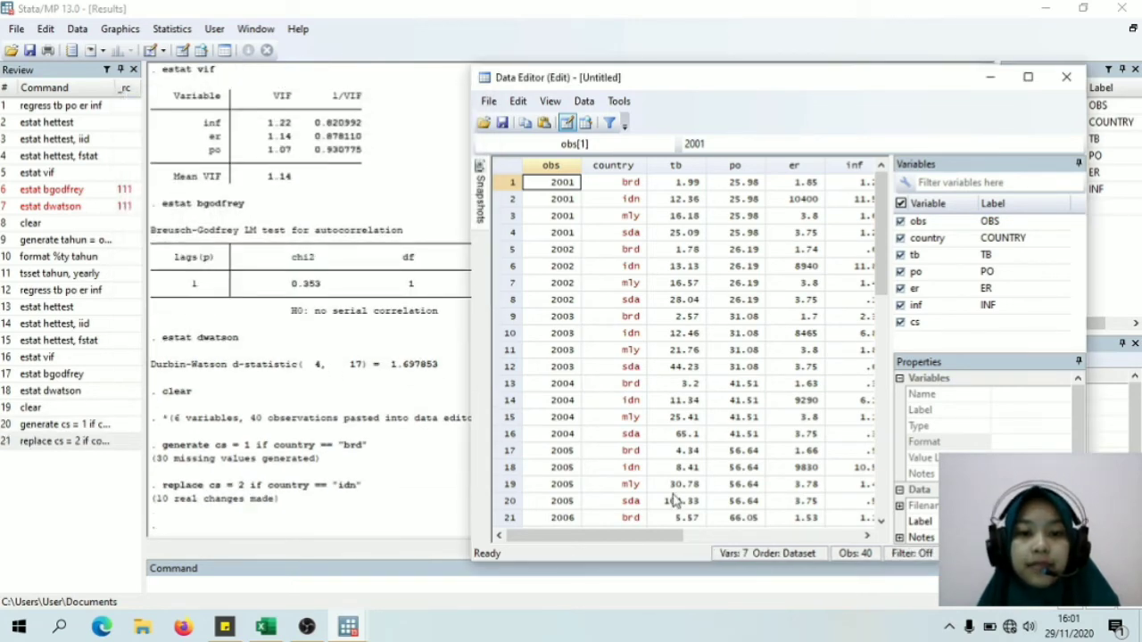
{"action": "left_click_drag", "start_coordinate": [632, 535], "coordinate": [574, 541]}
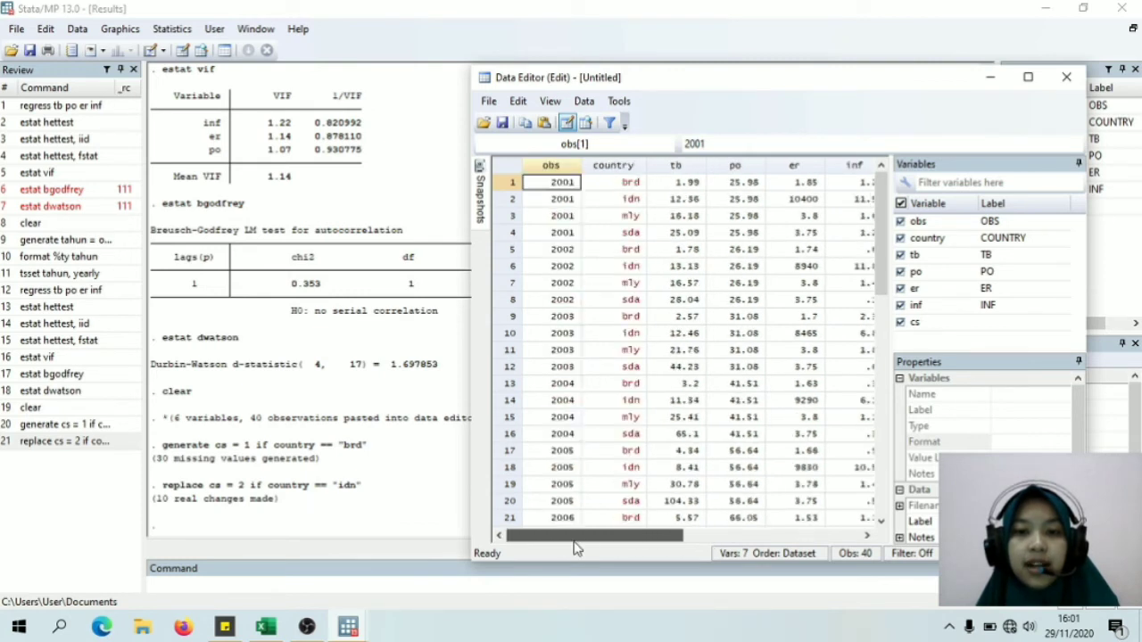
Step: Replace the contents of cs with 3 for observations where country == "mly"
{"action": "left_click", "coordinate": [585, 100]}
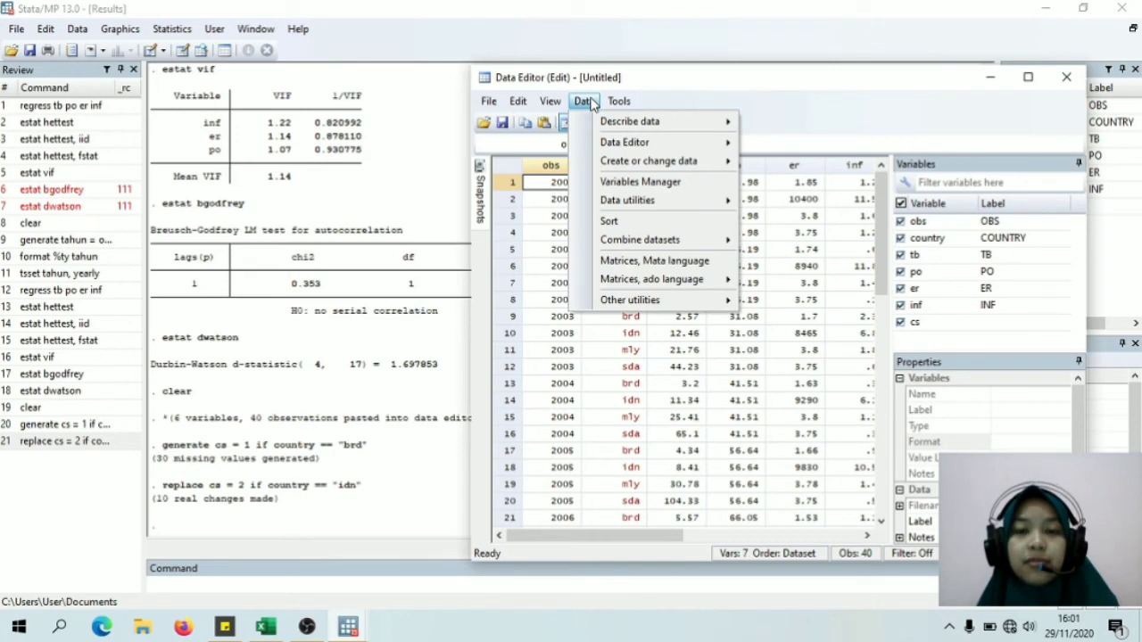
{"action": "mouse_move", "coordinate": [594, 123]}
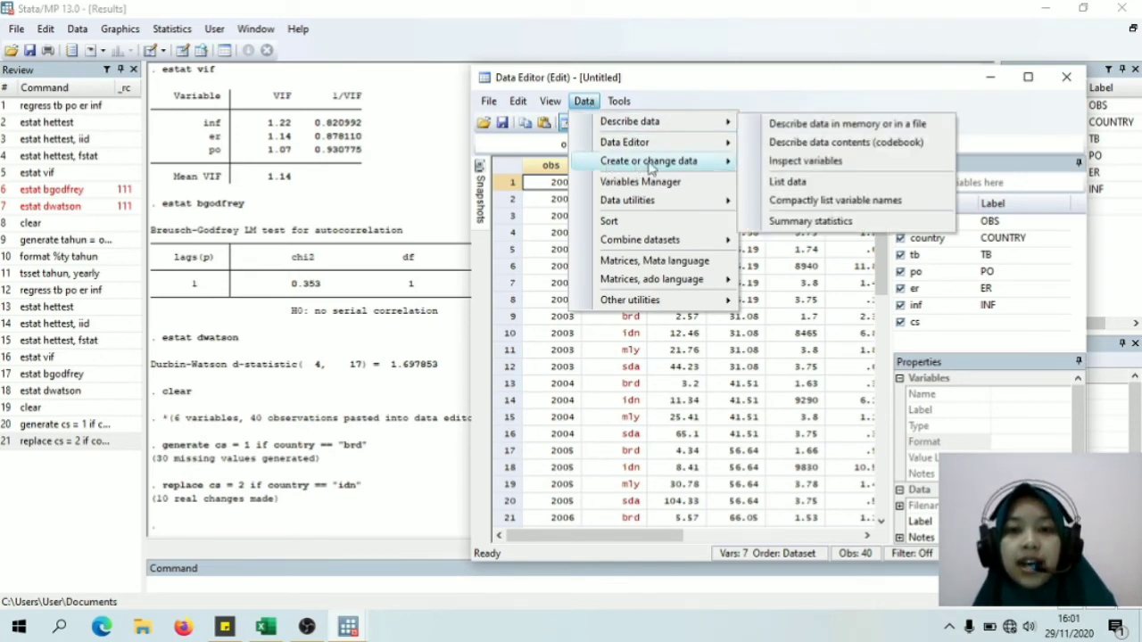
{"action": "mouse_move", "coordinate": [705, 160]}
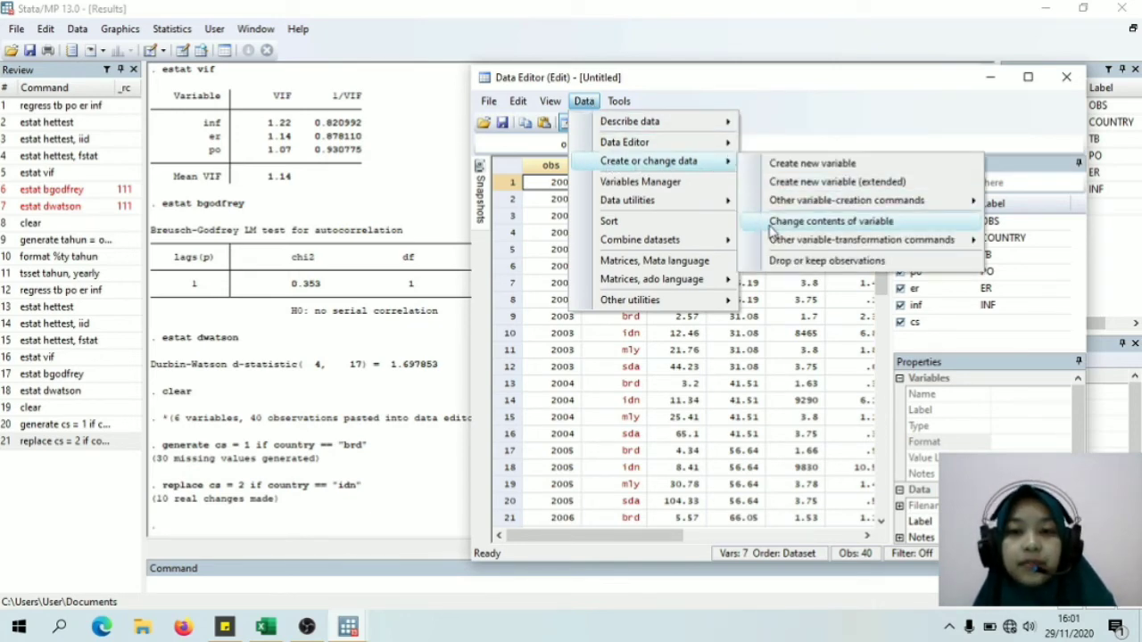
{"action": "left_click", "coordinate": [773, 223]}
{"action": "left_click", "coordinate": [246, 208]}
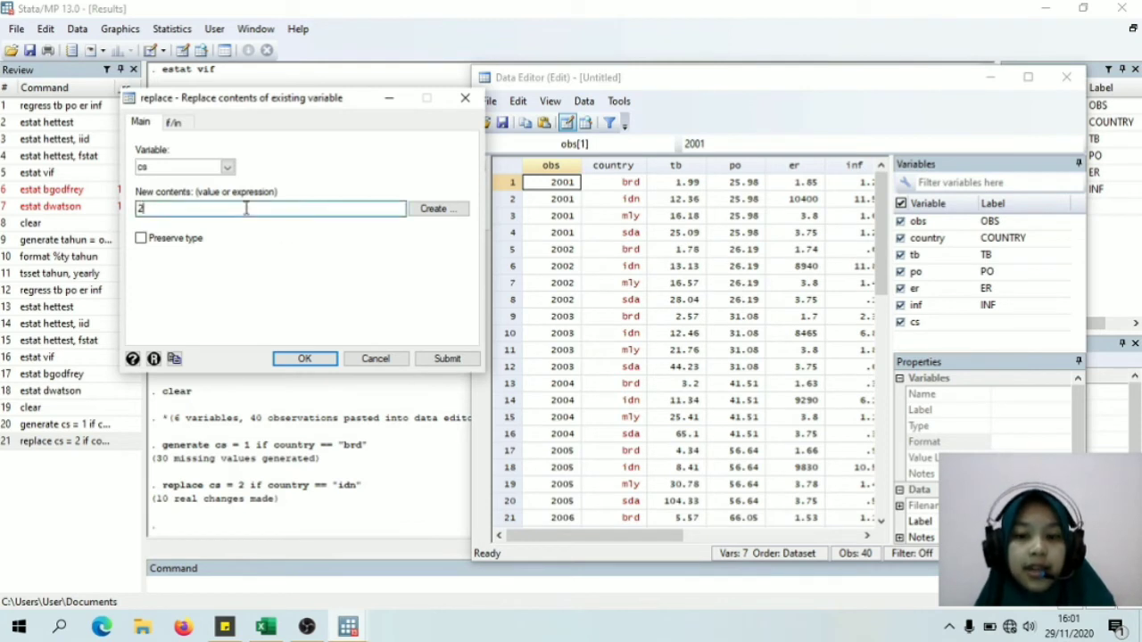
{"action": "left_click", "coordinate": [173, 123]}
{"action": "left_click", "coordinate": [205, 181]}
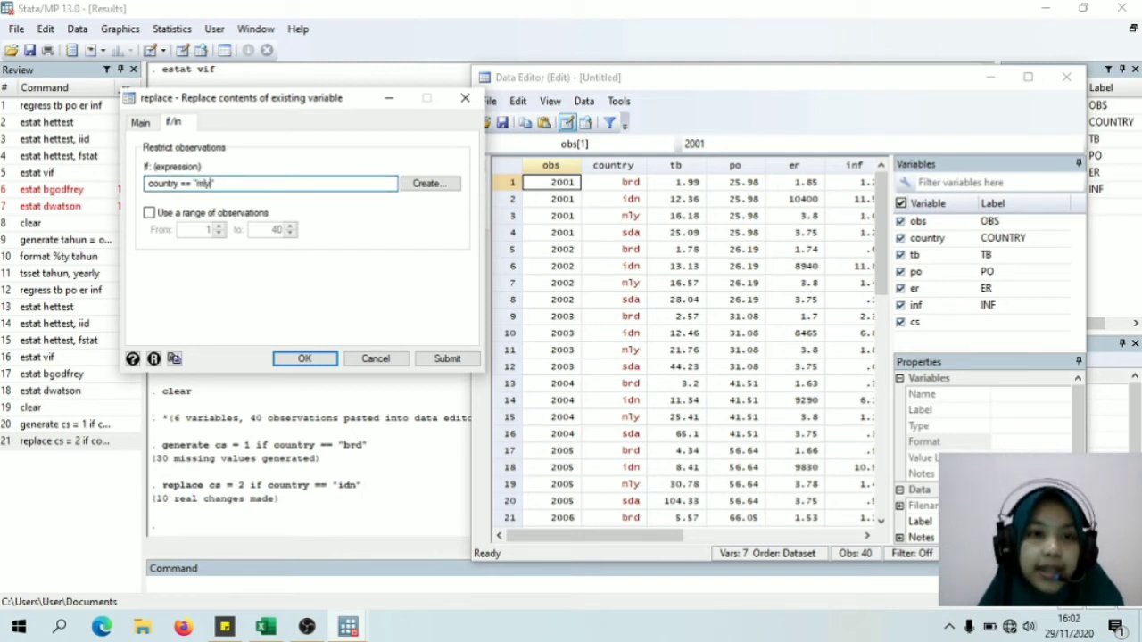
{"action": "left_click", "coordinate": [303, 359]}
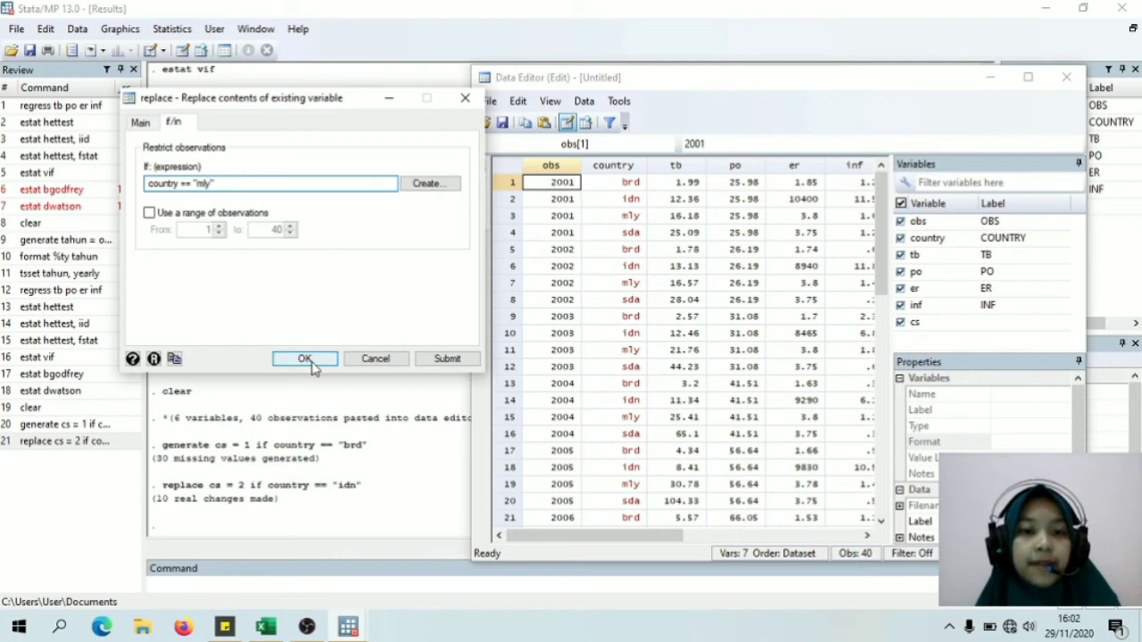
{"action": "left_click_drag", "start_coordinate": [573, 540], "coordinate": [504, 539]}
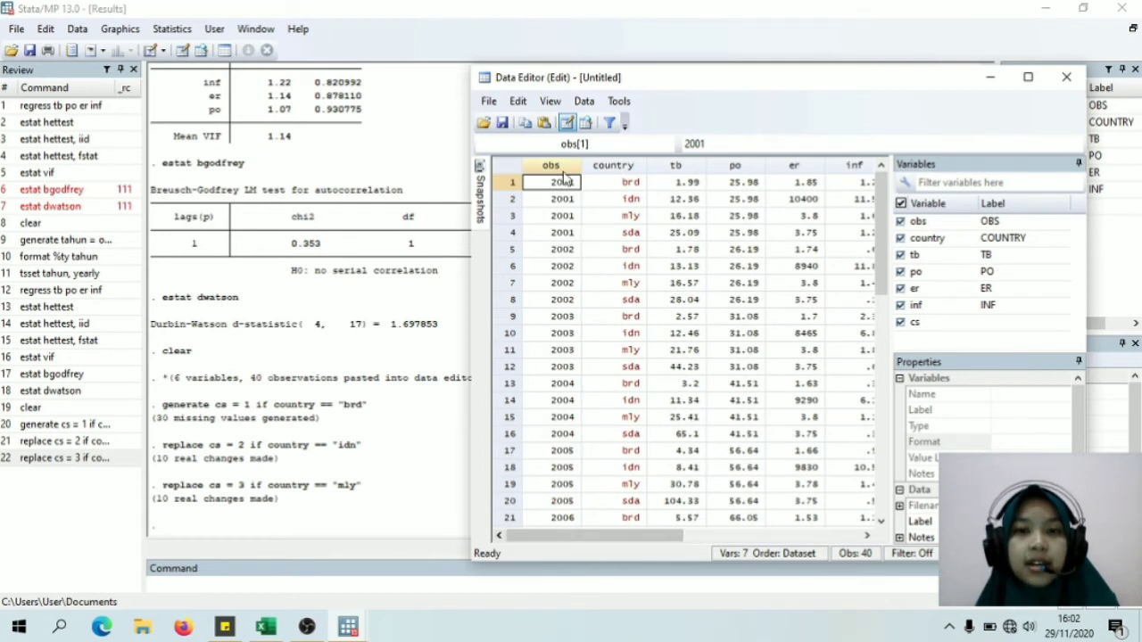
Step: Replace the contents of cs with 4 for observations where country == "sda"
{"action": "left_click", "coordinate": [584, 101]}
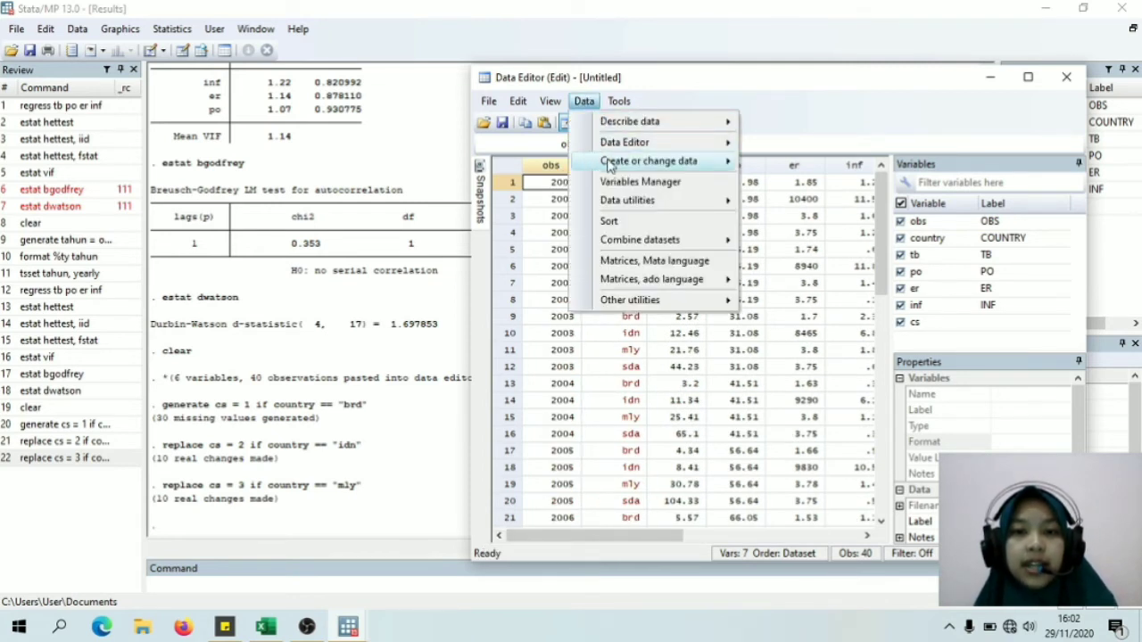
{"action": "mouse_move", "coordinate": [610, 164]}
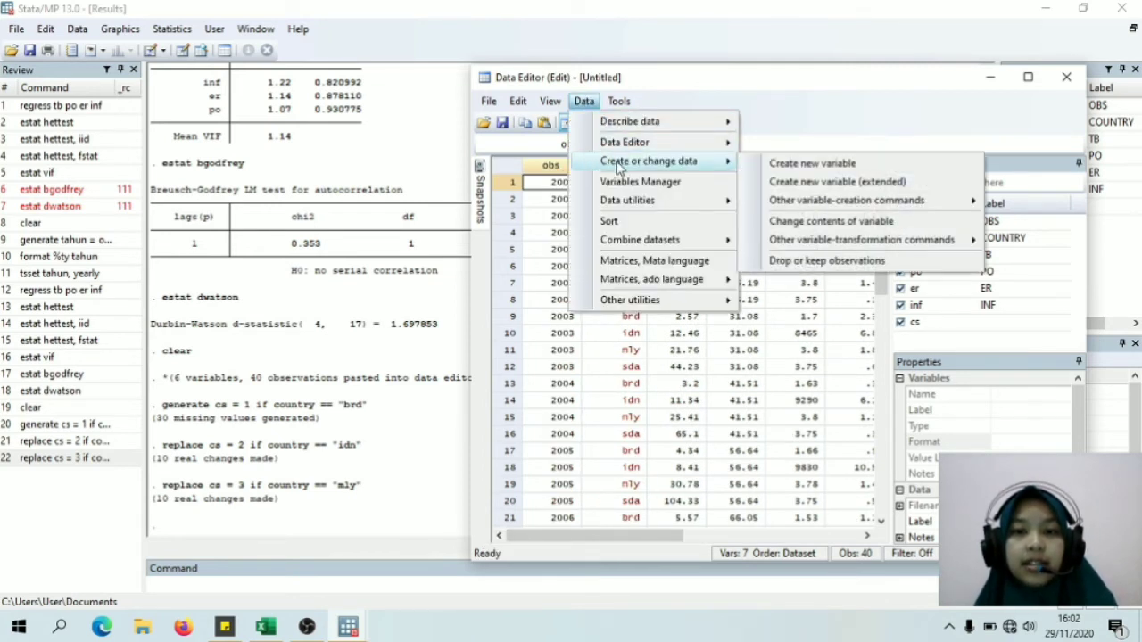
{"action": "left_click", "coordinate": [773, 223]}
{"action": "left_click", "coordinate": [373, 210]}
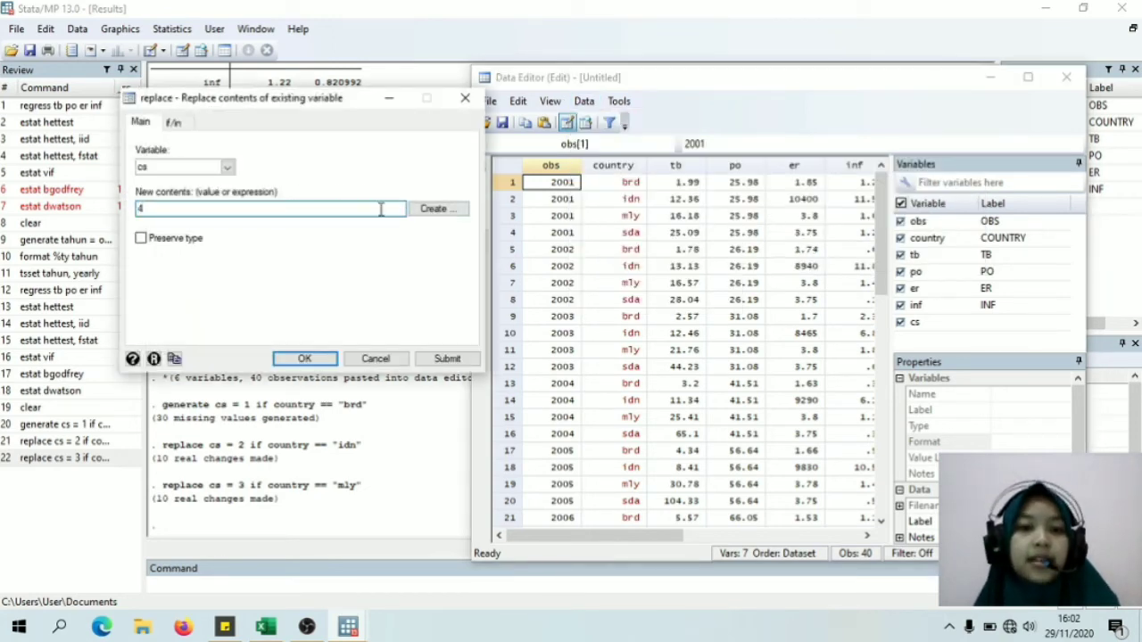
{"action": "type", "text": "4"}
{"action": "left_click", "coordinate": [175, 123]}
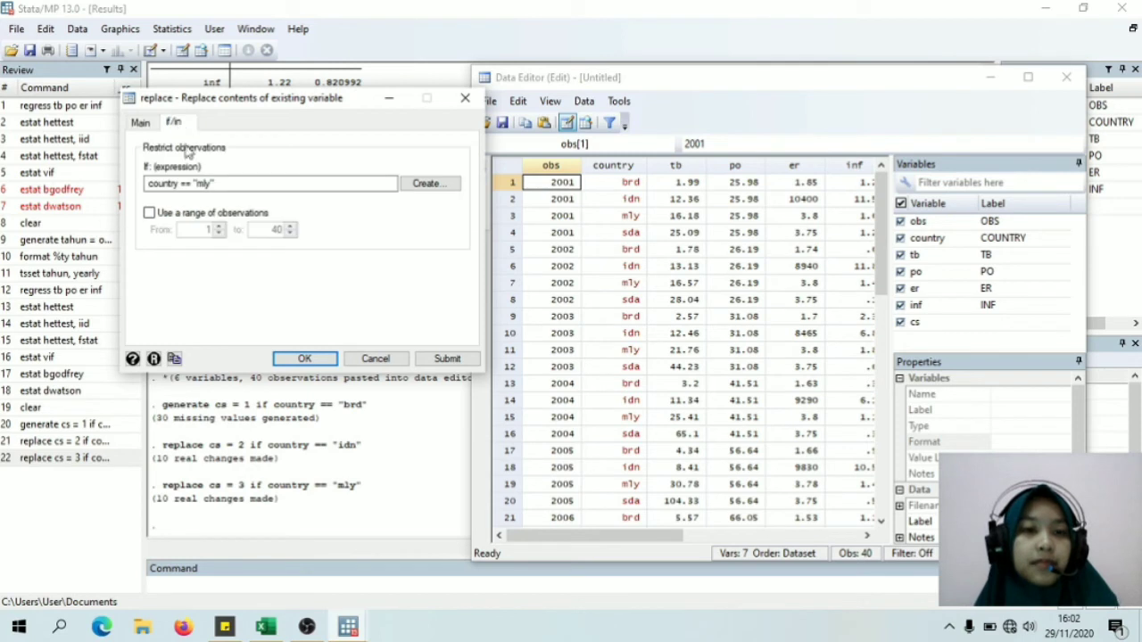
{"action": "left_click", "coordinate": [207, 182]}
{"action": "left_click", "coordinate": [209, 184]}
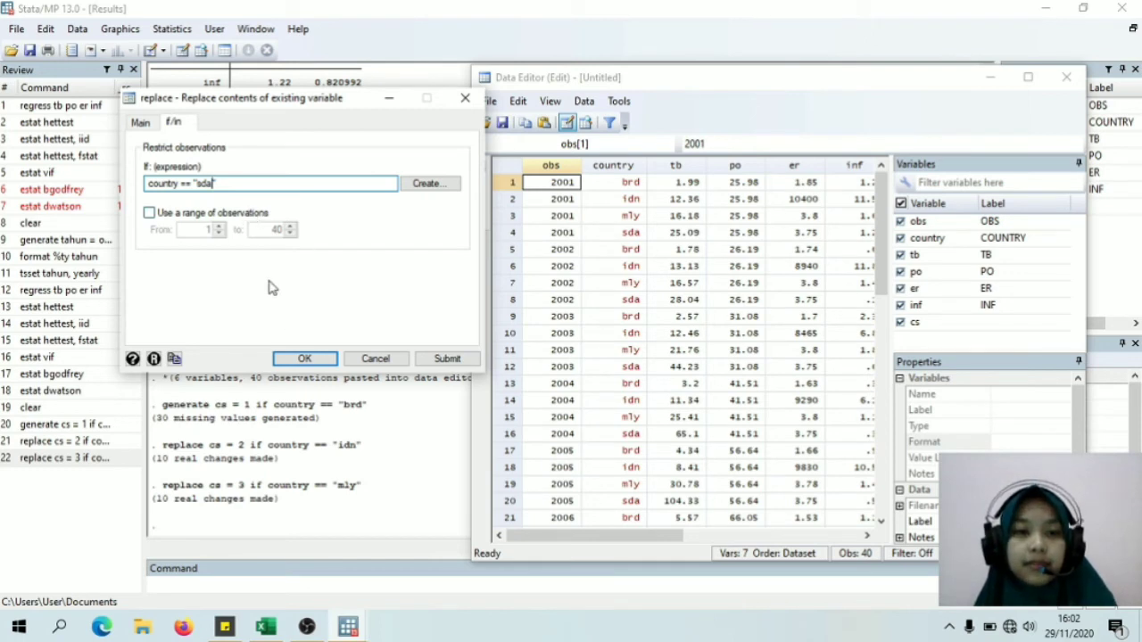
{"action": "left_click", "coordinate": [301, 359]}
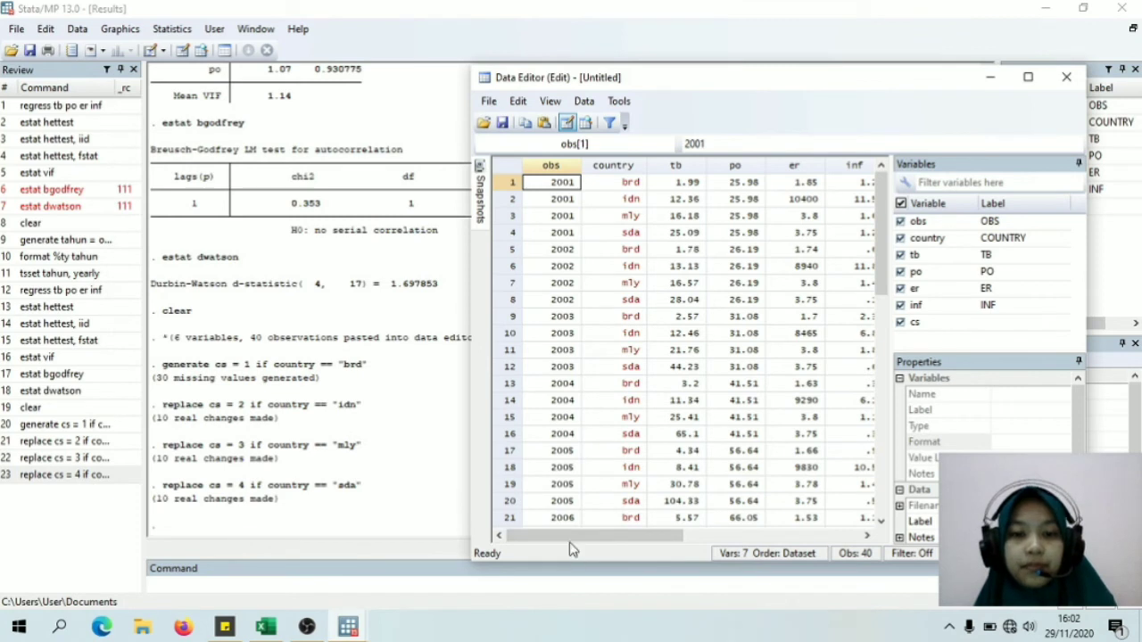
Step: Compare the numeric codes in the cs column with the country column across the dataset
{"action": "left_click_drag", "start_coordinate": [573, 536], "coordinate": [639, 537]}
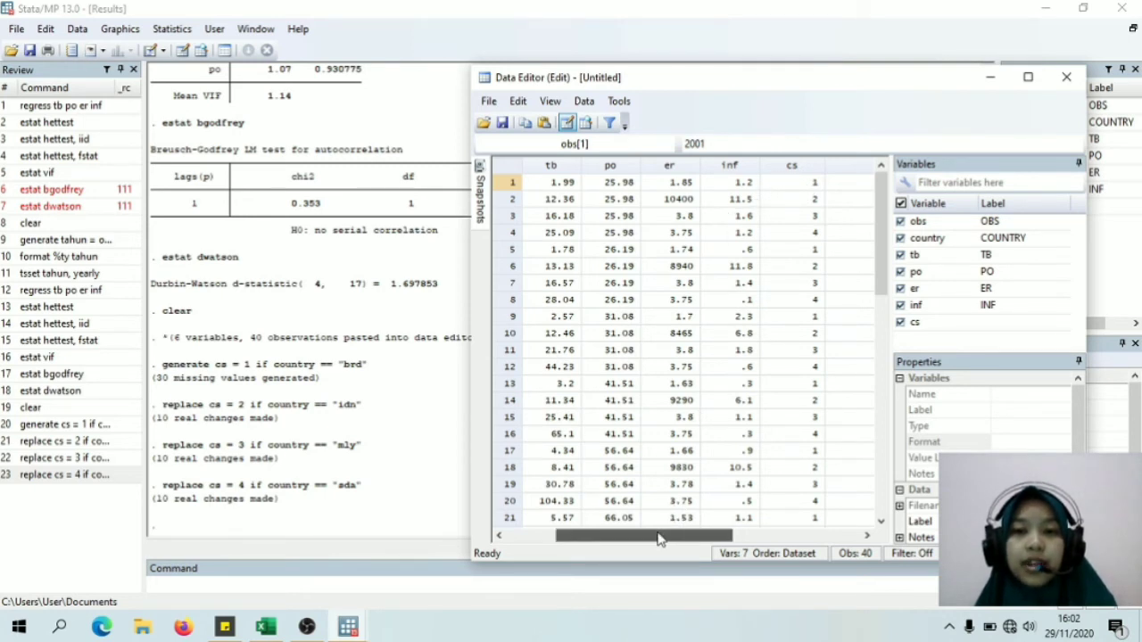
{"action": "left_click_drag", "start_coordinate": [668, 536], "coordinate": [611, 540]}
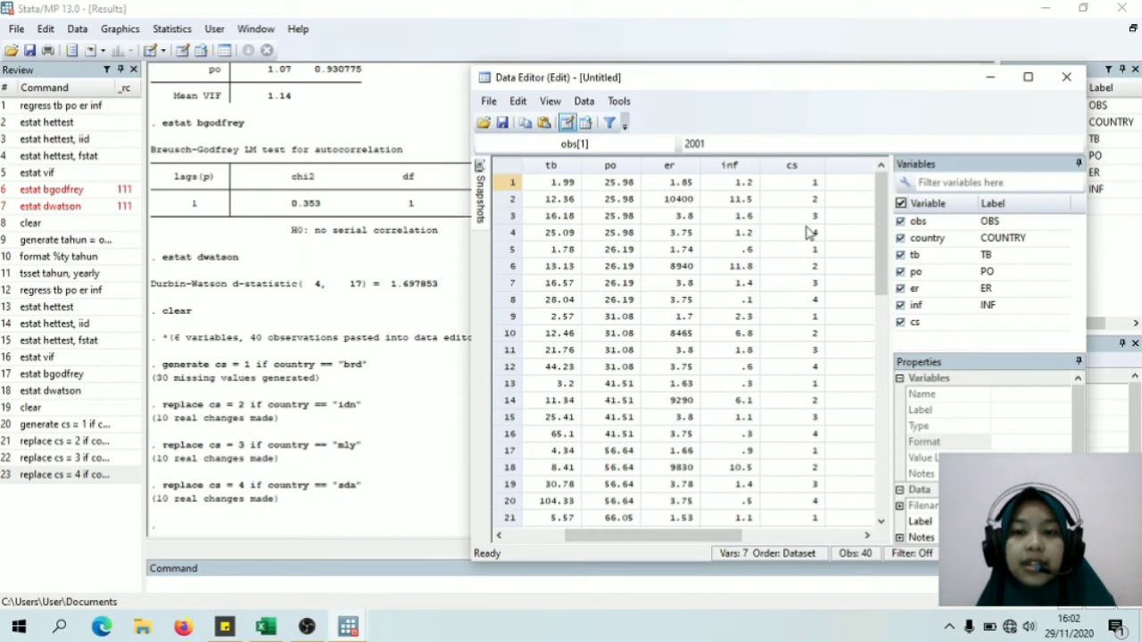
{"action": "left_click_drag", "start_coordinate": [649, 528], "coordinate": [617, 535]}
{"action": "left_click_drag", "start_coordinate": [881, 456], "coordinate": [883, 234]}
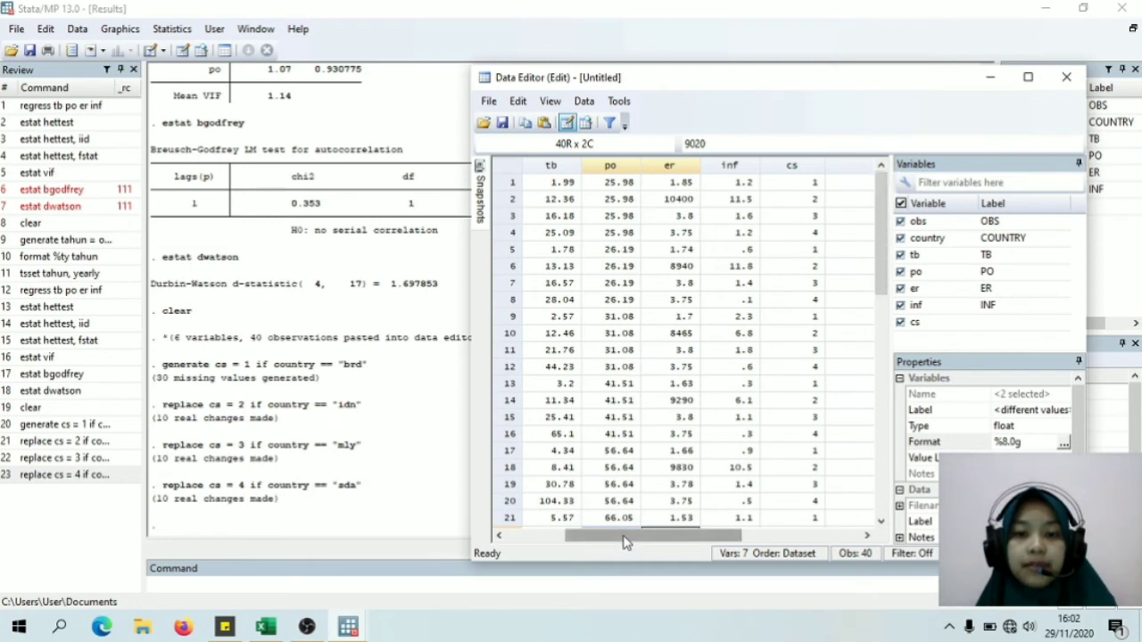
{"action": "left_click_drag", "start_coordinate": [629, 538], "coordinate": [571, 537]}
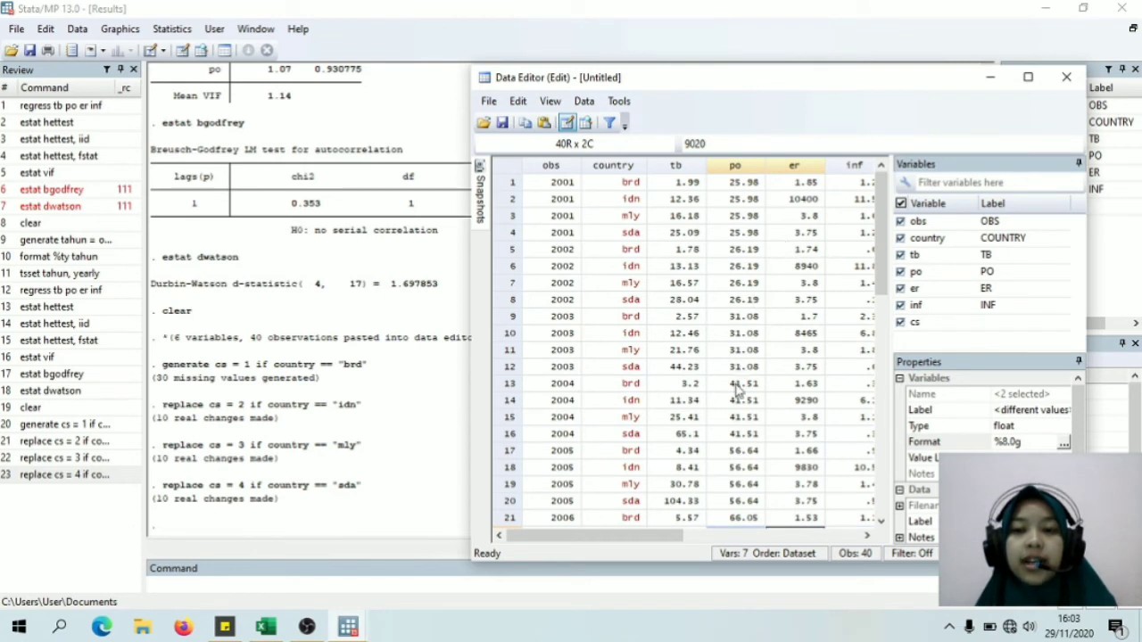
{"action": "left_click", "coordinate": [652, 528]}
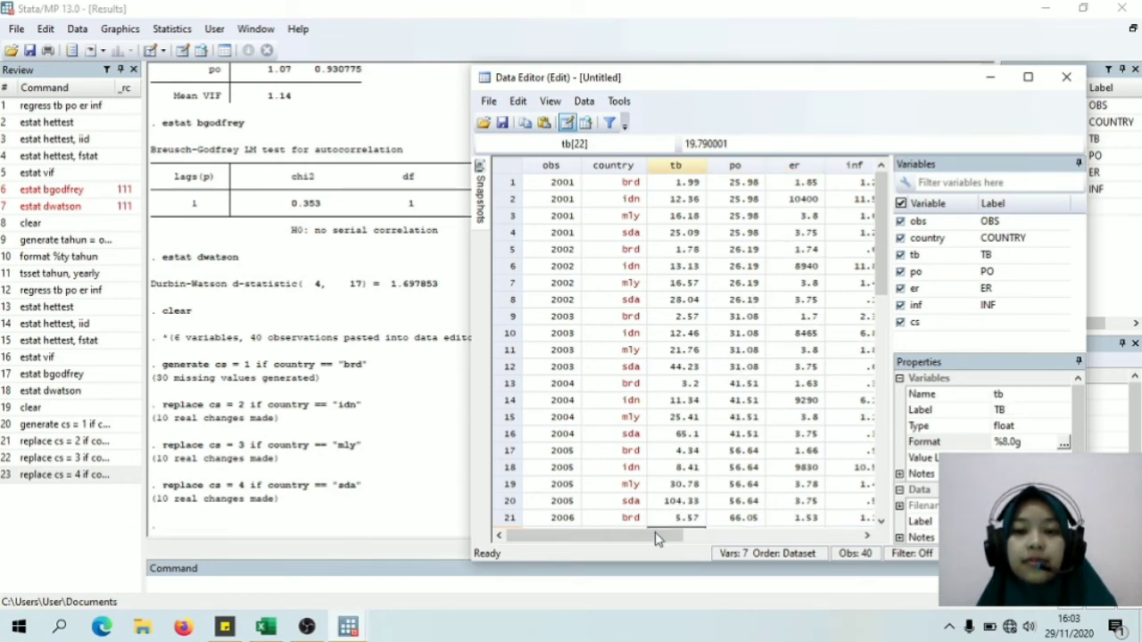
{"action": "left_click_drag", "start_coordinate": [656, 538], "coordinate": [701, 535]}
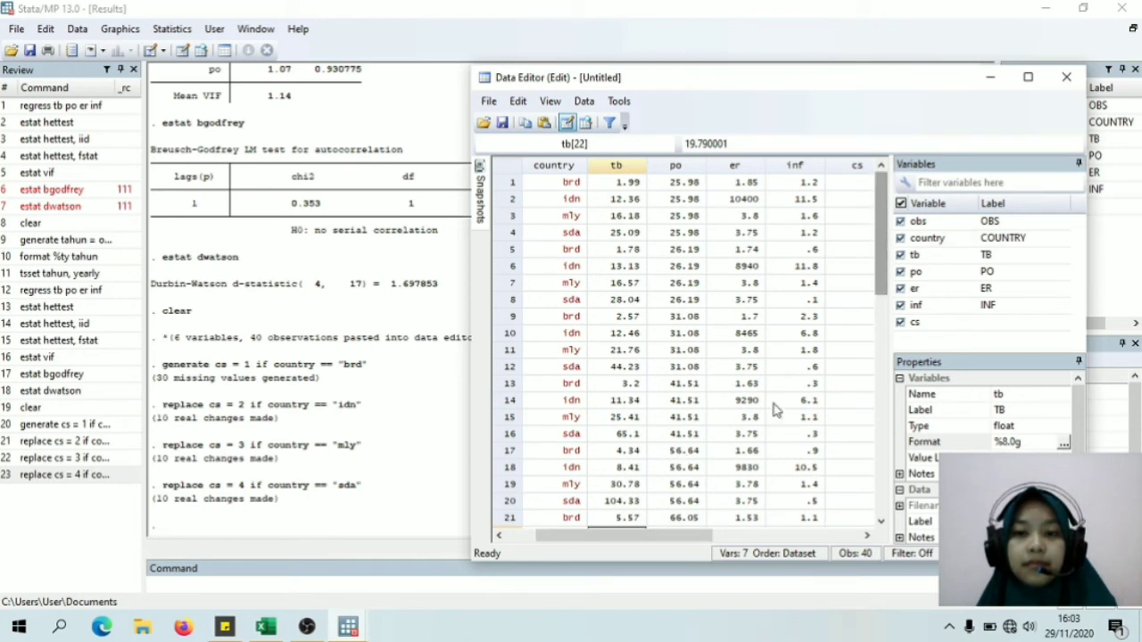
{"action": "left_click_drag", "start_coordinate": [663, 541], "coordinate": [565, 544]}
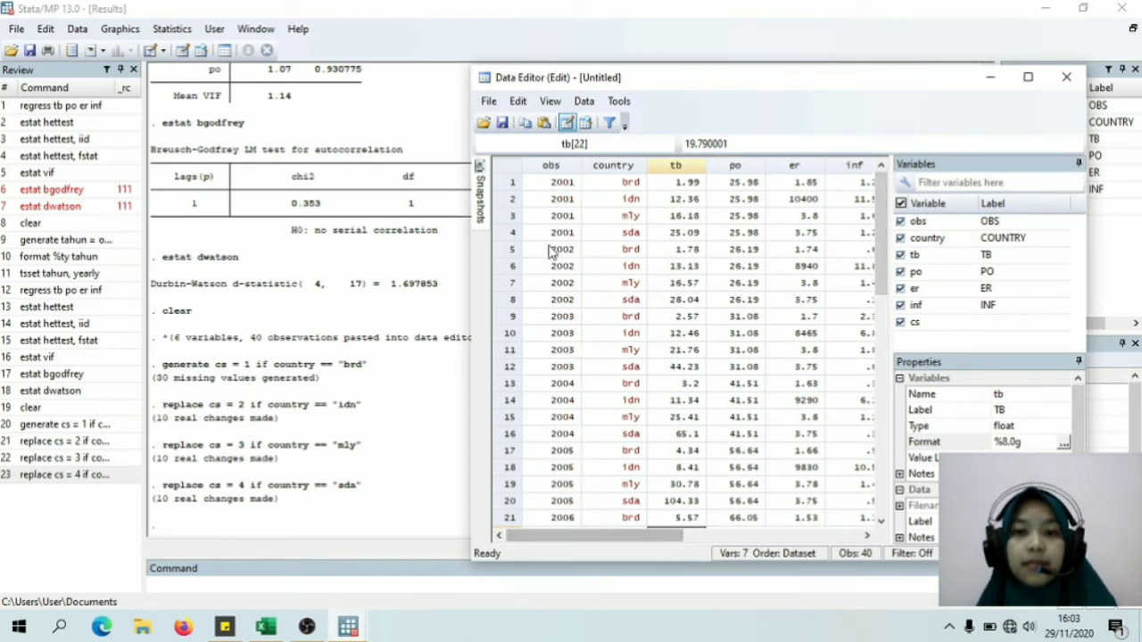
Step: Start creating a new float variable named tahun, building its contents from the variable obs
{"action": "left_click", "coordinate": [584, 103]}
{"action": "mouse_move", "coordinate": [606, 170]}
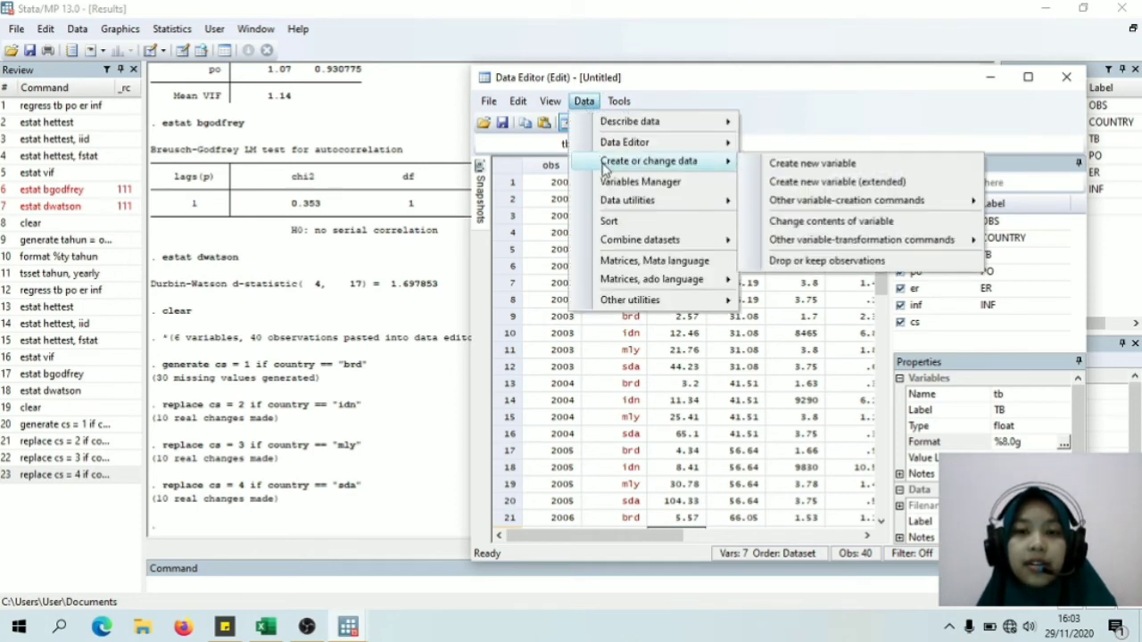
{"action": "left_click", "coordinate": [785, 164]}
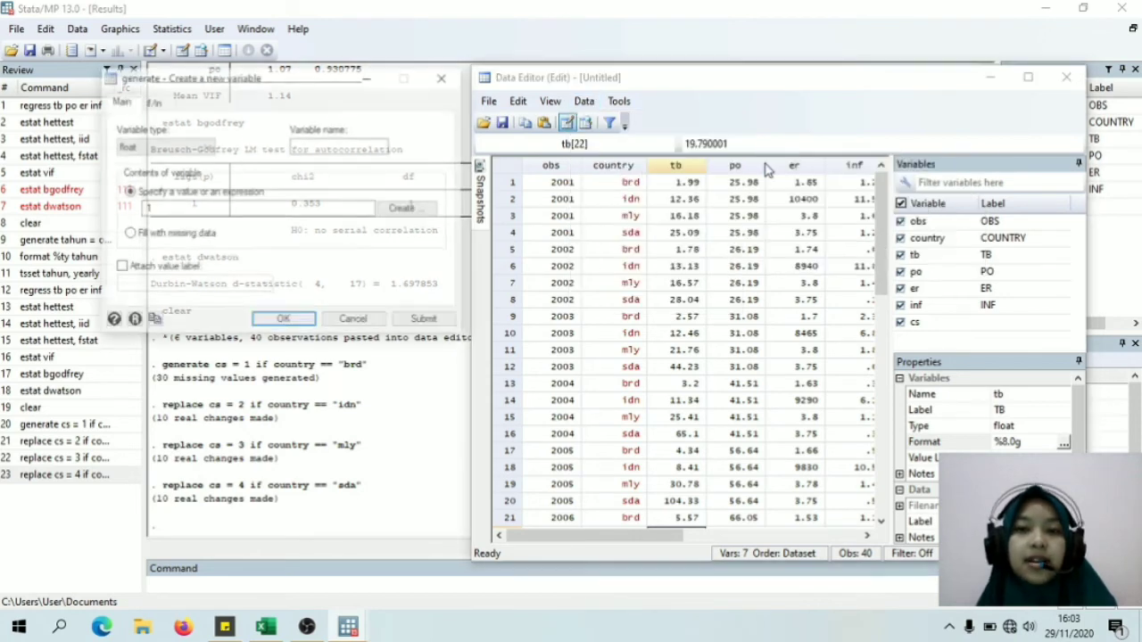
{"action": "left_click", "coordinate": [373, 146]}
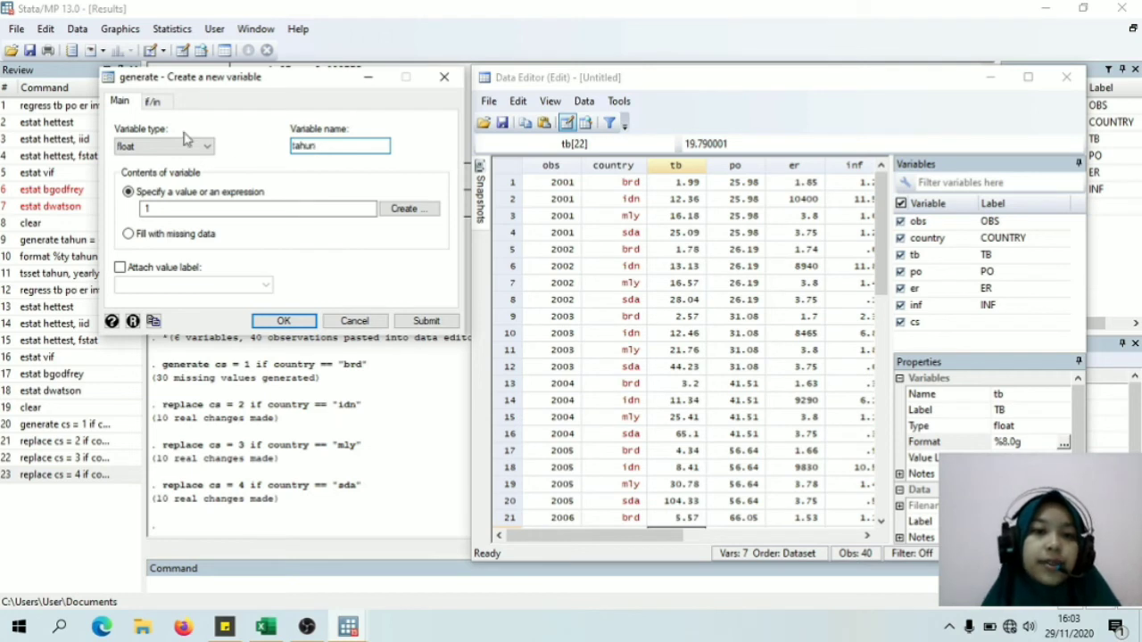
{"action": "left_click", "coordinate": [180, 207]}
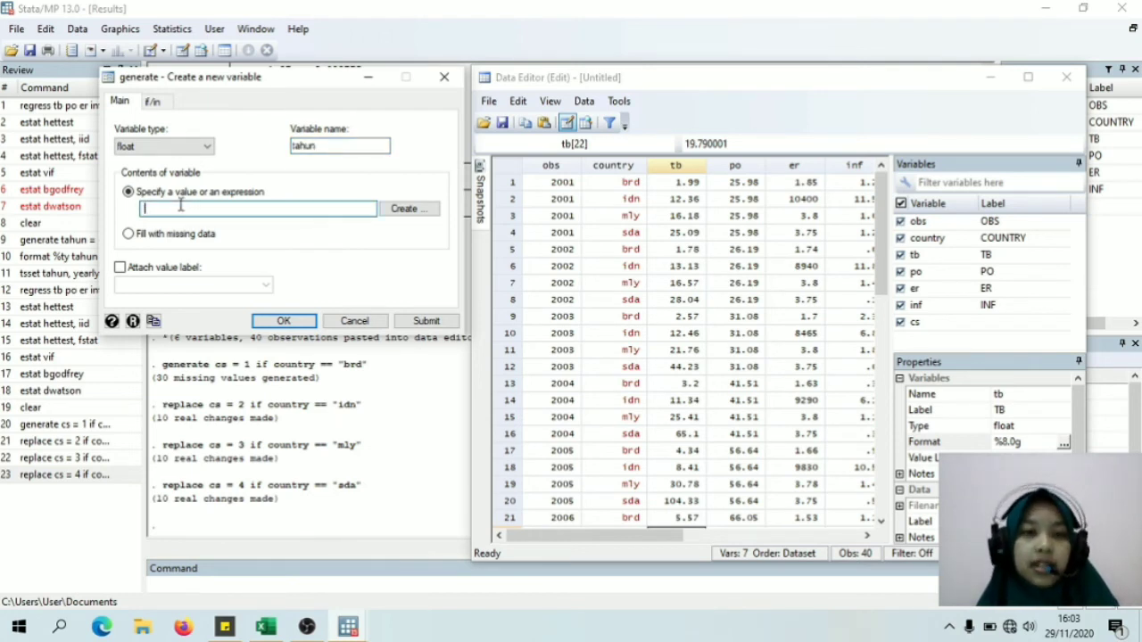
{"action": "left_click", "coordinate": [408, 211]}
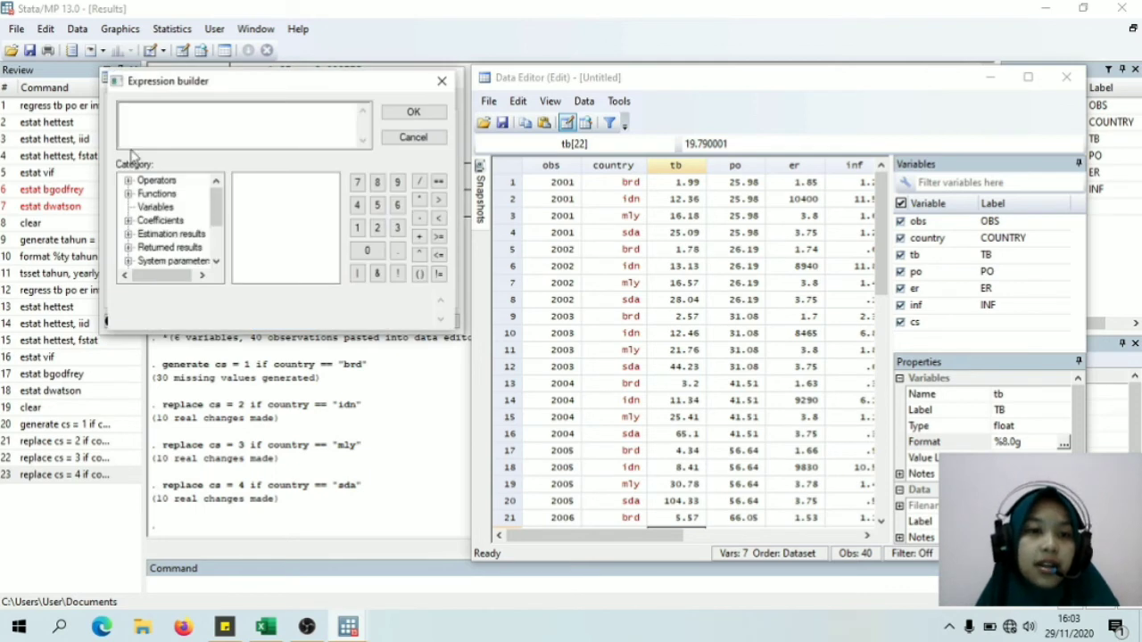
{"action": "left_click", "coordinate": [147, 207]}
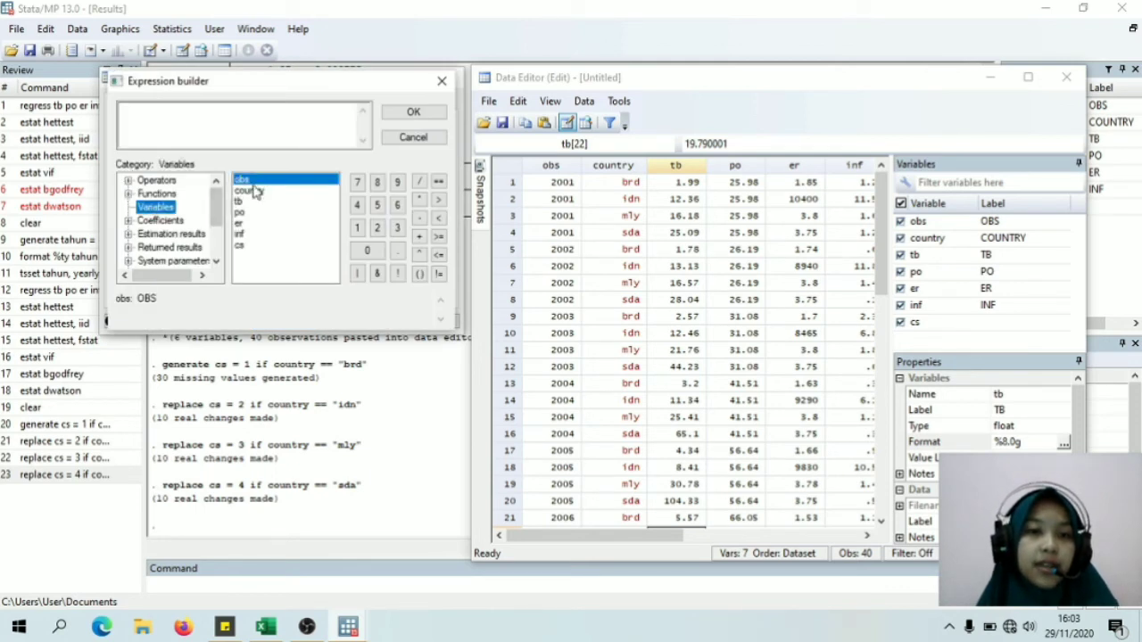
{"action": "double_click", "coordinate": [247, 183]}
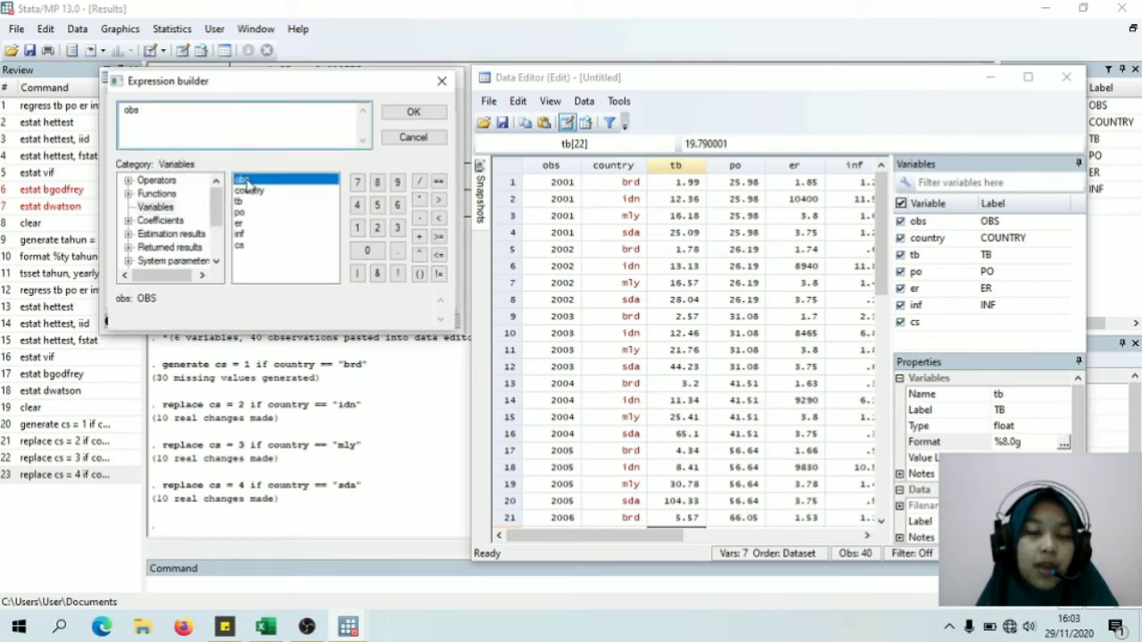
{"action": "left_click", "coordinate": [400, 118]}
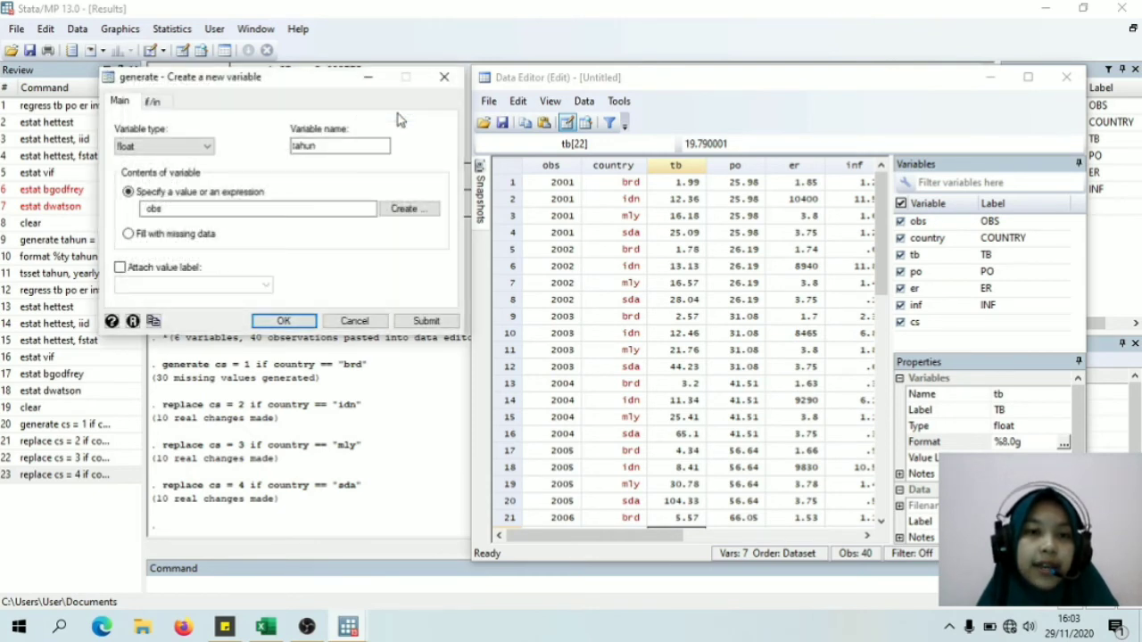
Step: Remove the leftover country restriction from the new tahun variable and generate it for all observations
{"action": "left_click", "coordinate": [155, 103]}
{"action": "left_click", "coordinate": [215, 159]}
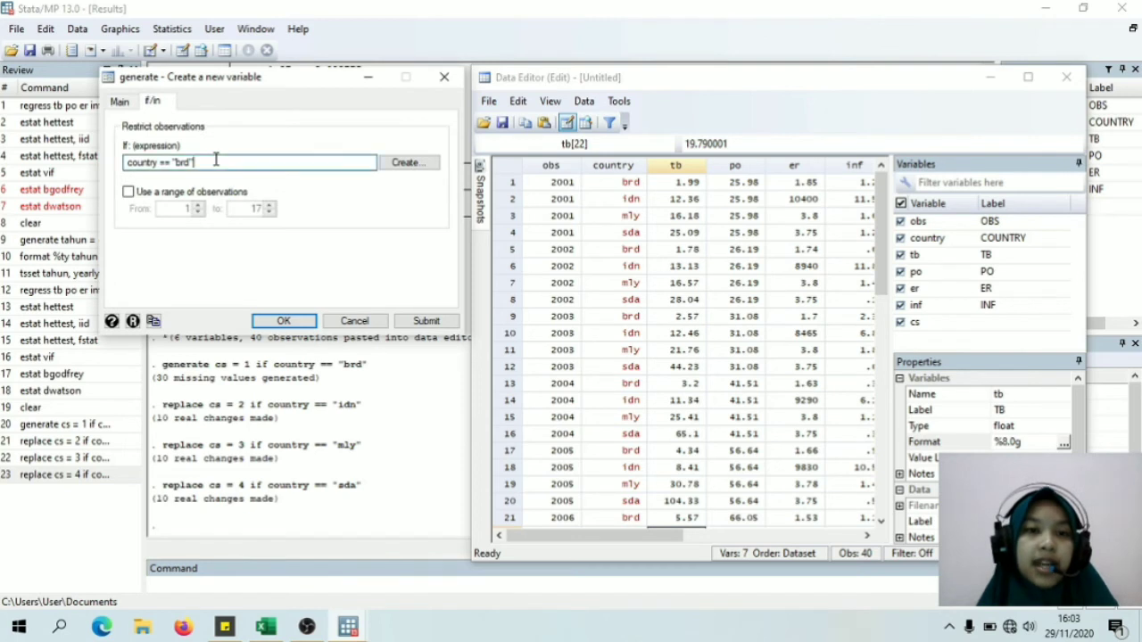
{"action": "key", "text": "BackSpace"}
{"action": "key", "text": "BackSpace"}
{"action": "key", "text": "BackSpace"}
{"action": "key", "text": "BackSpace"}
{"action": "key", "text": "BackSpace"}
{"action": "key", "text": "BackSpace"}
{"action": "key", "text": "BackSpace"}
{"action": "key", "text": "BackSpace"}
{"action": "key", "text": "BackSpace"}
{"action": "key", "text": "BackSpace"}
{"action": "key", "text": "BackSpace"}
{"action": "key", "text": "BackSpace"}
{"action": "key", "text": "BackSpace"}
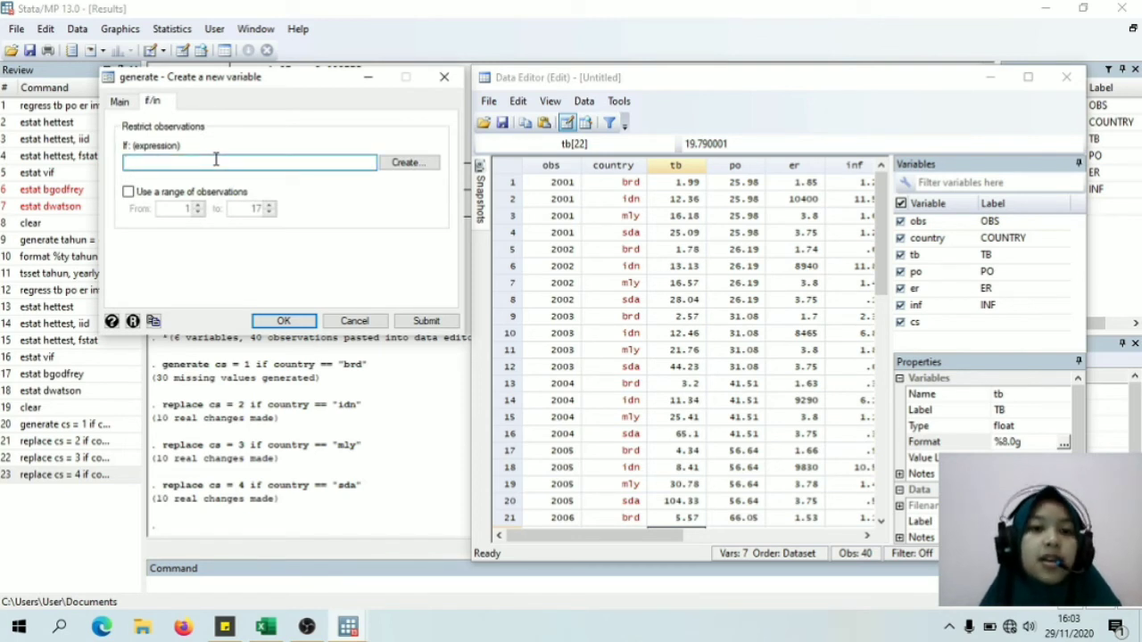
{"action": "left_click", "coordinate": [283, 321]}
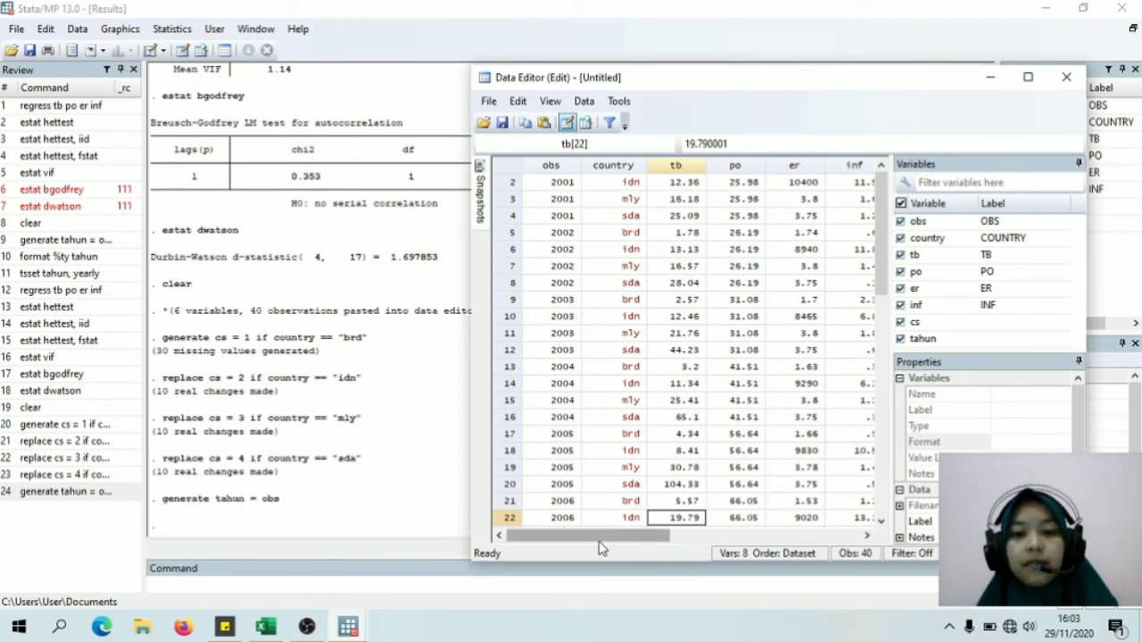
Step: Compare the tahun column with obs in the data and select the tahun variable to show its properties
{"action": "left_click_drag", "start_coordinate": [593, 542], "coordinate": [703, 535]}
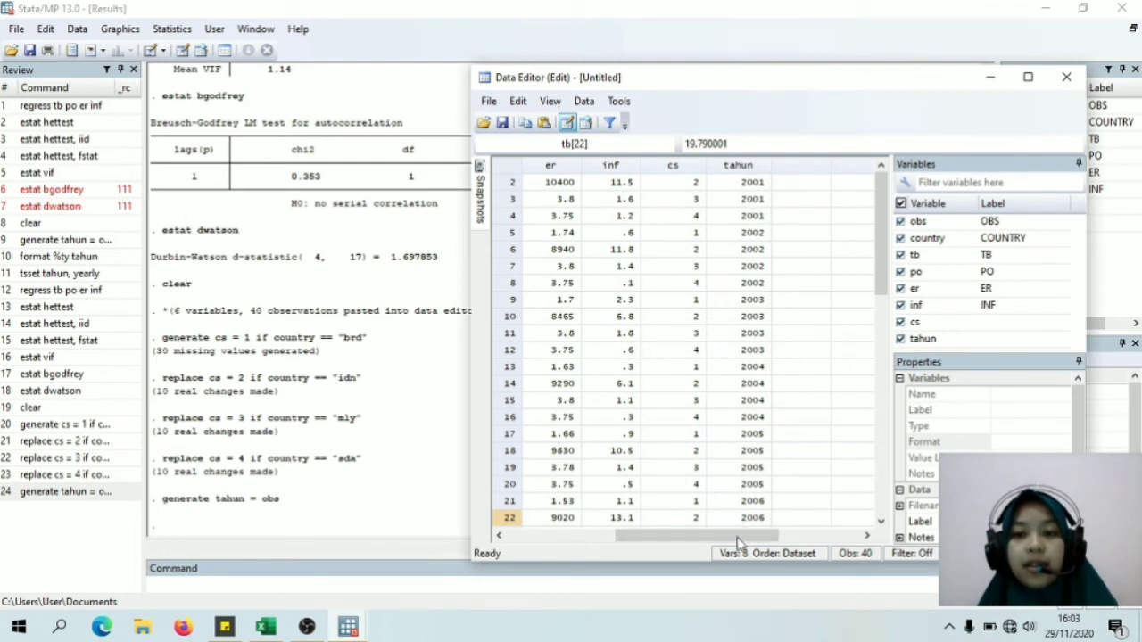
{"action": "left_click_drag", "start_coordinate": [733, 540], "coordinate": [625, 537]}
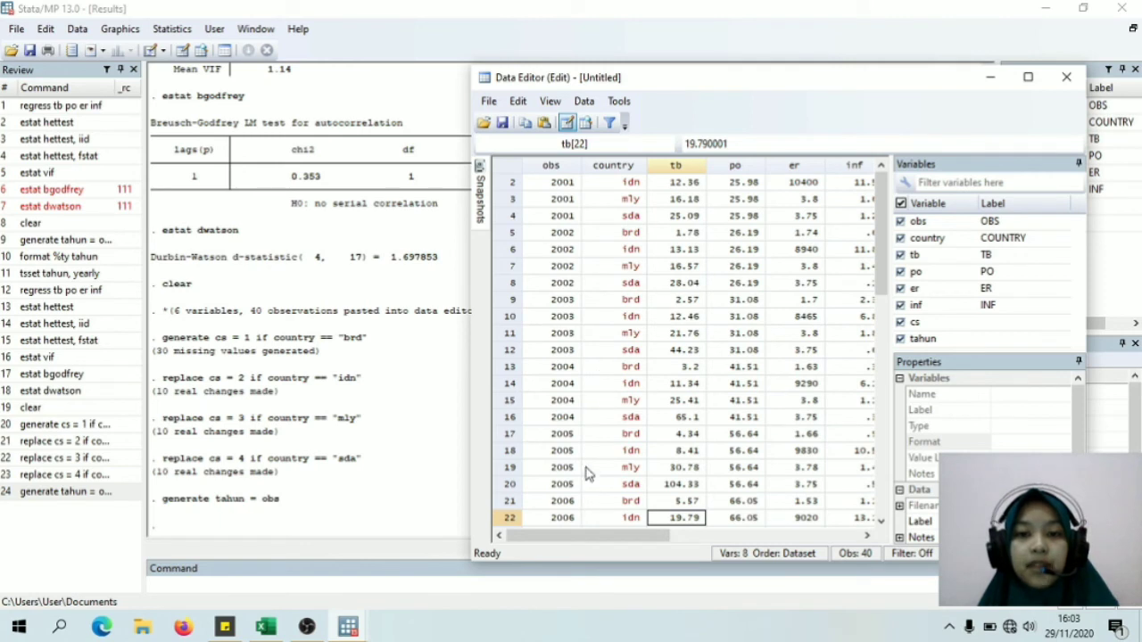
{"action": "left_click_drag", "start_coordinate": [599, 538], "coordinate": [714, 538]}
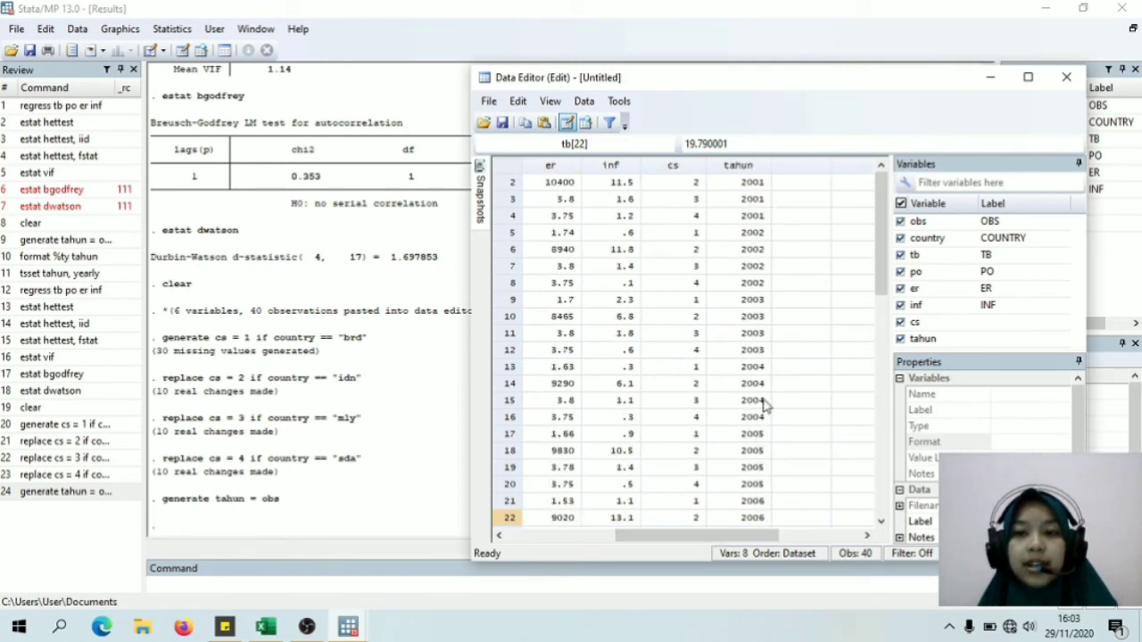
{"action": "left_click", "coordinate": [920, 342]}
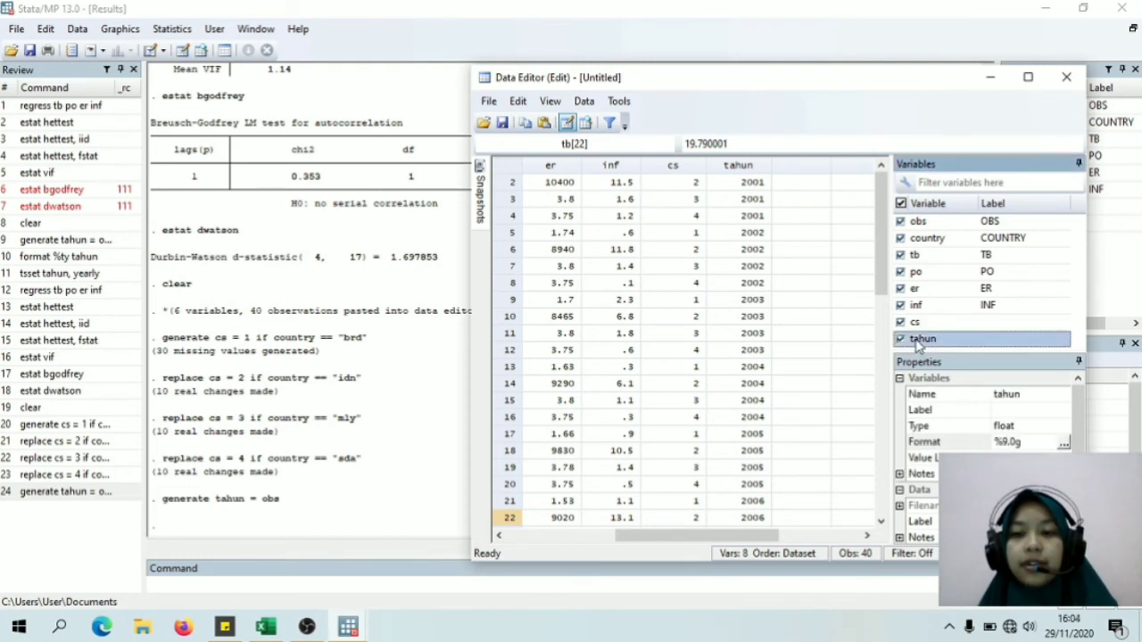
Step: Change the display format of the tahun variable to Annual (years), using the 2009 sample style
{"action": "left_click", "coordinate": [919, 443]}
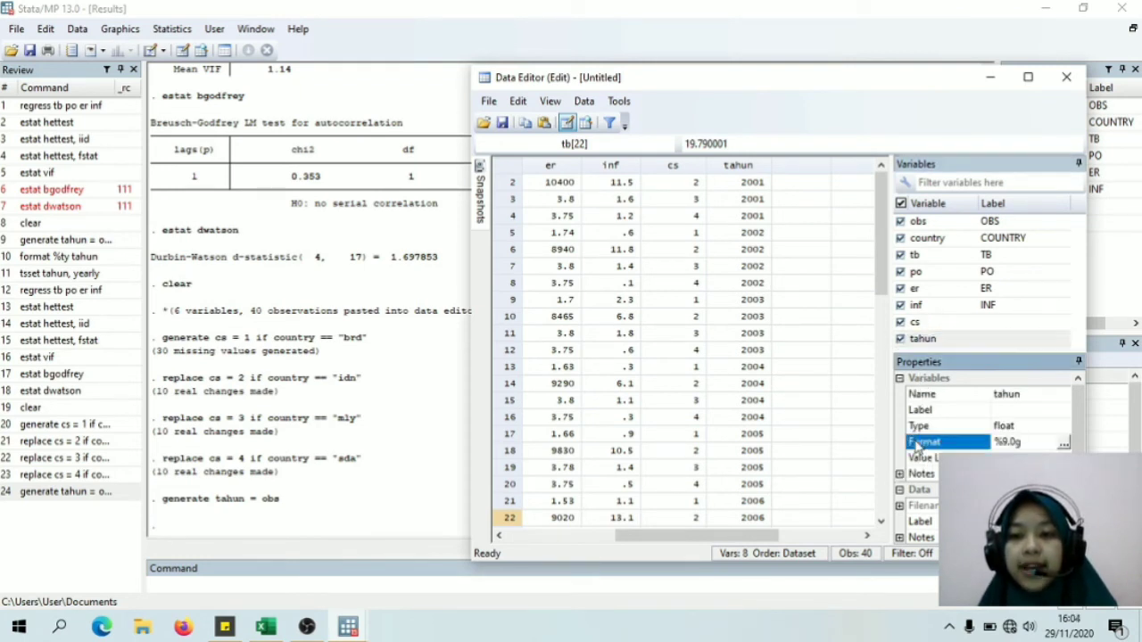
{"action": "left_click", "coordinate": [1063, 443]}
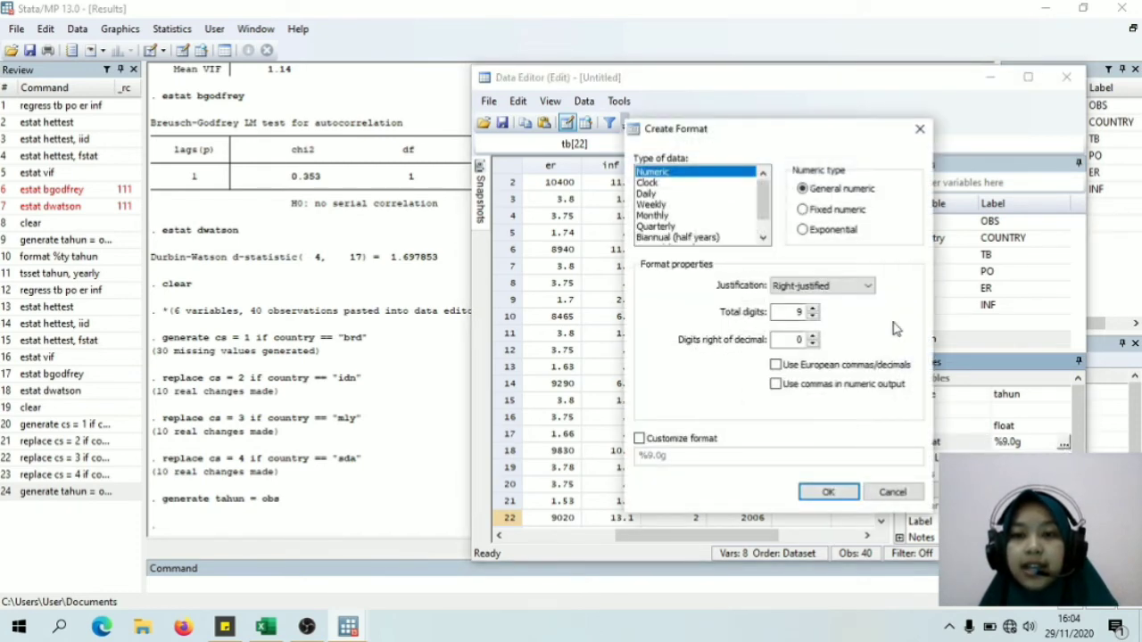
{"action": "scroll", "coordinate": [763, 210], "scroll_direction": "down", "scroll_amount": 1}
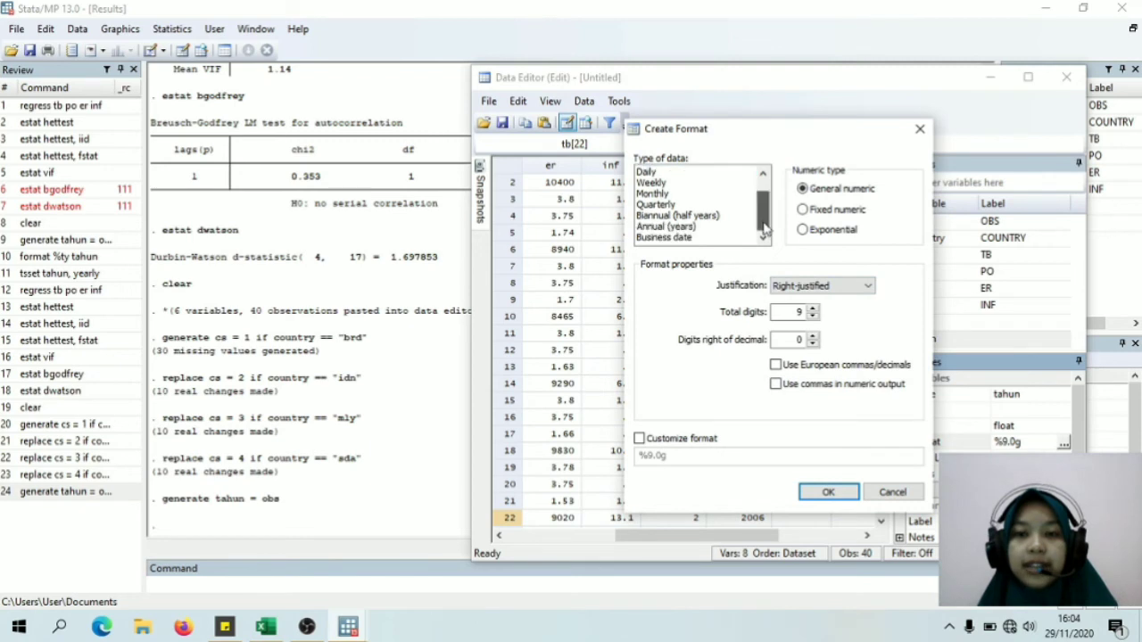
{"action": "left_click", "coordinate": [699, 228]}
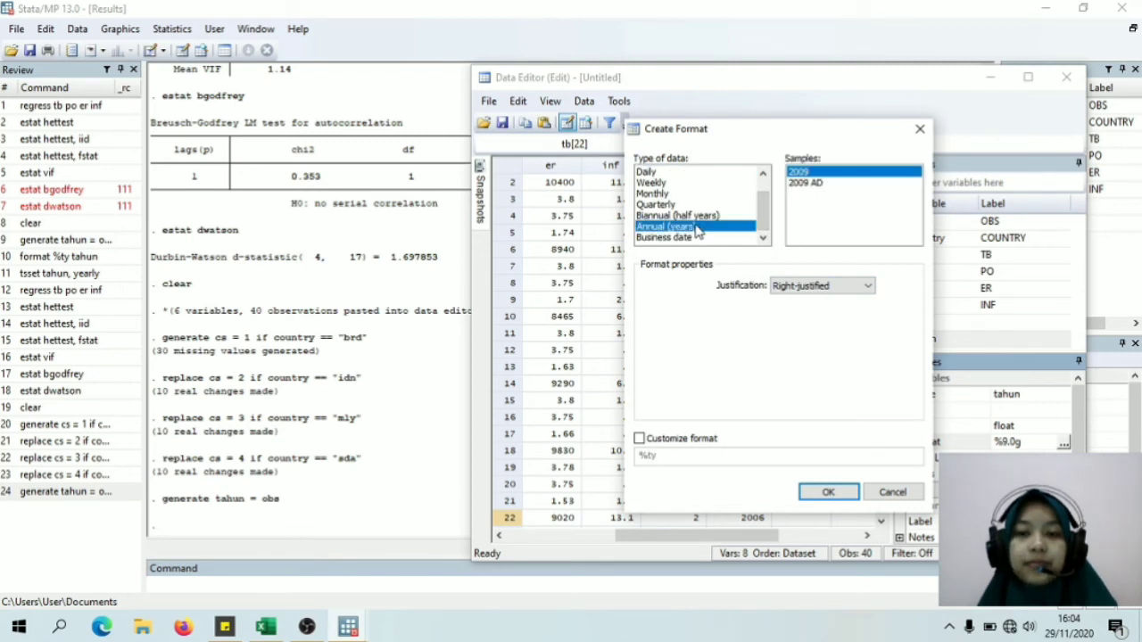
{"action": "left_click", "coordinate": [822, 496]}
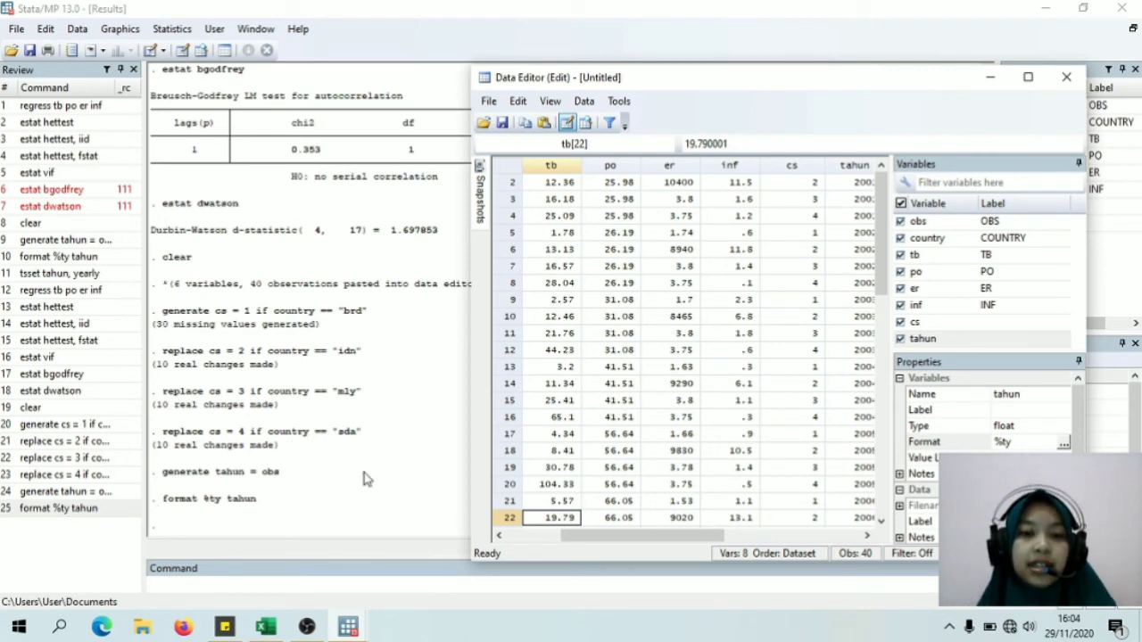
Step: Declare the dataset to be panel data with cs as panel ID, tahun as time variable and a yearly time unit
{"action": "left_click", "coordinate": [177, 30]}
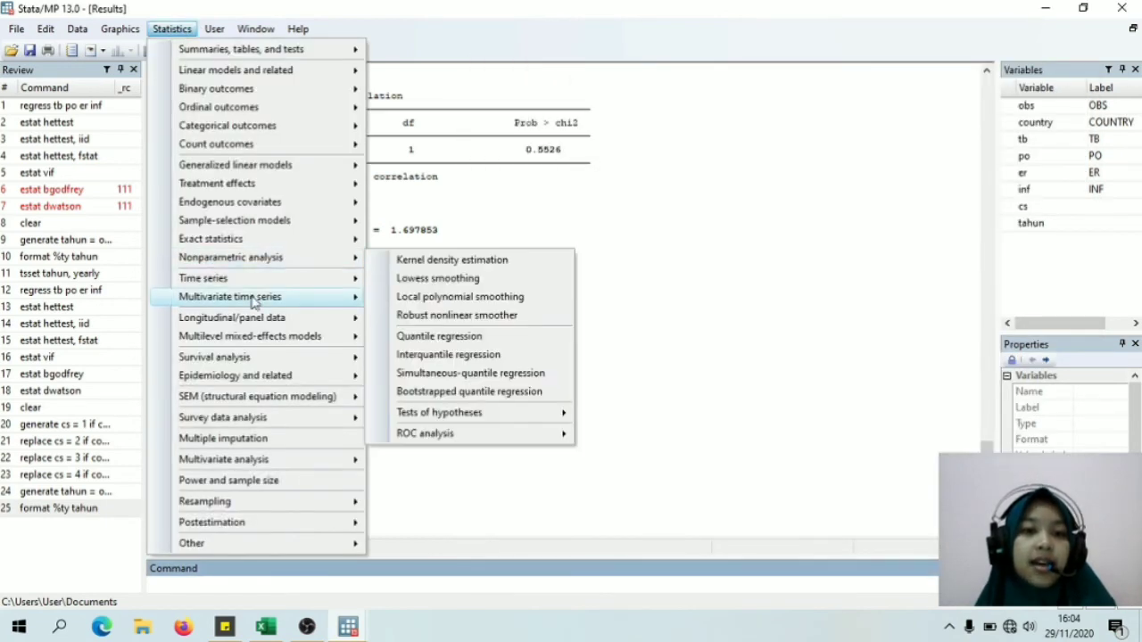
{"action": "mouse_move", "coordinate": [197, 318]}
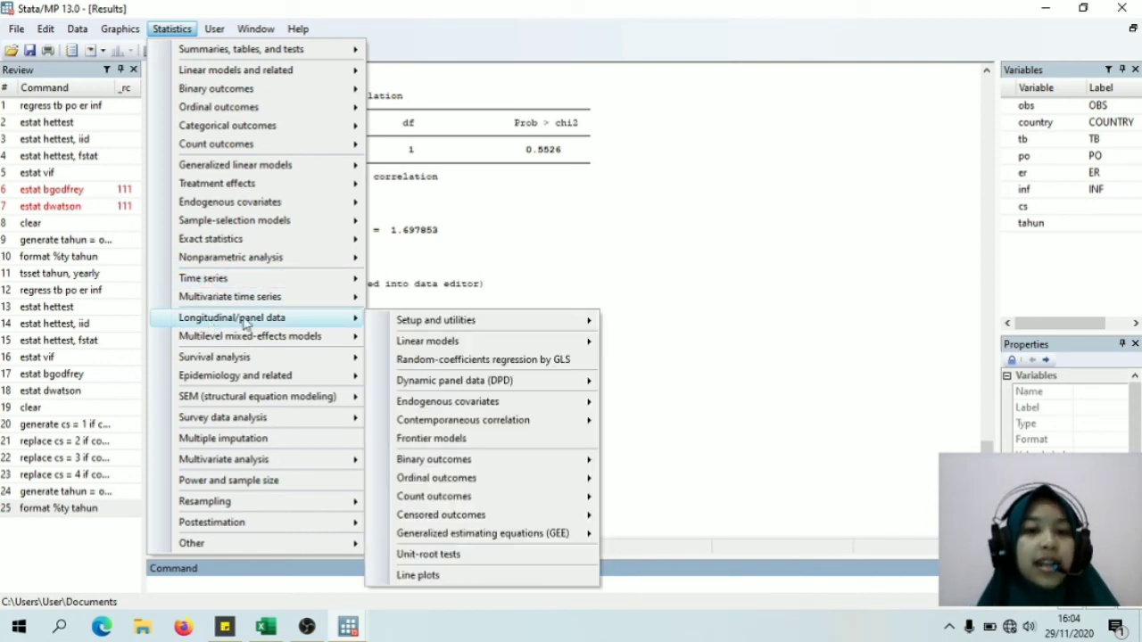
{"action": "mouse_move", "coordinate": [435, 328]}
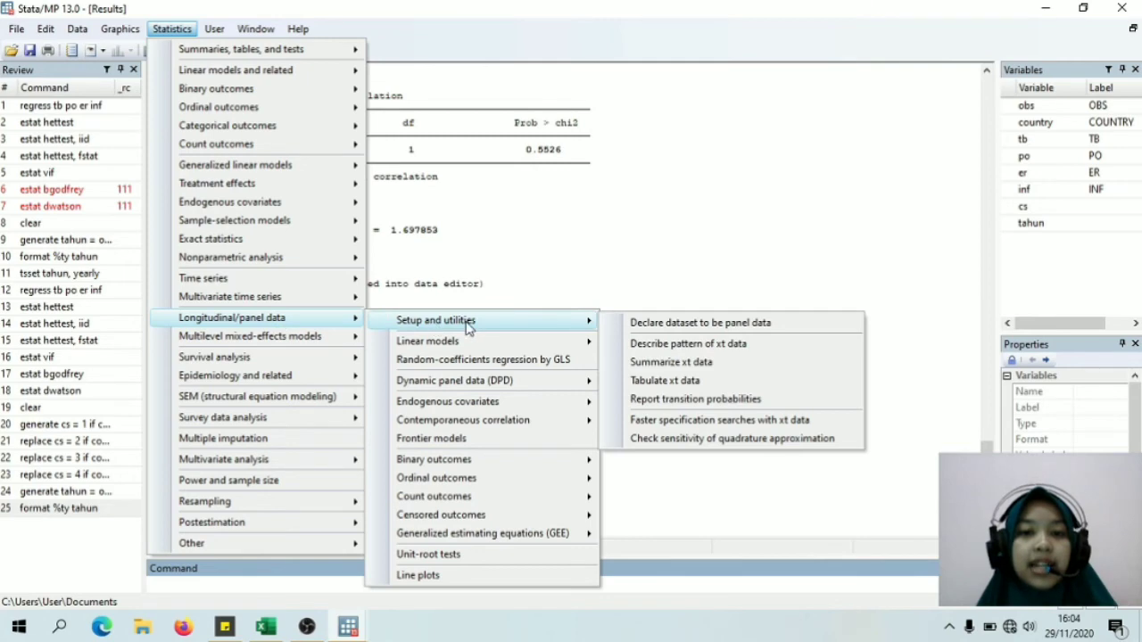
{"action": "left_click", "coordinate": [650, 332]}
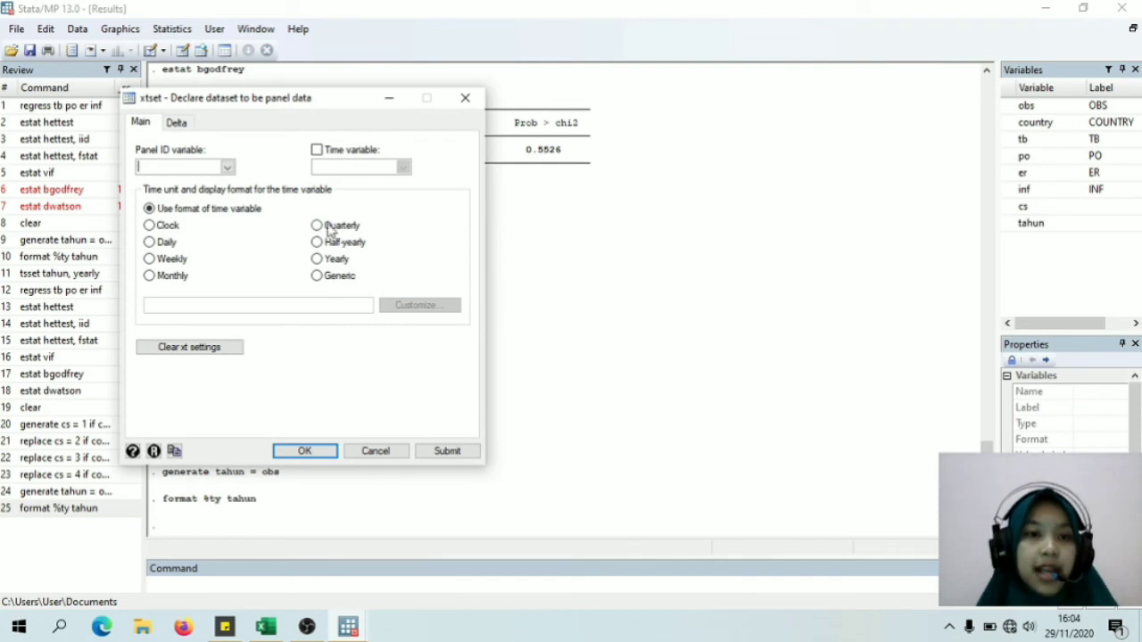
{"action": "left_click", "coordinate": [227, 168]}
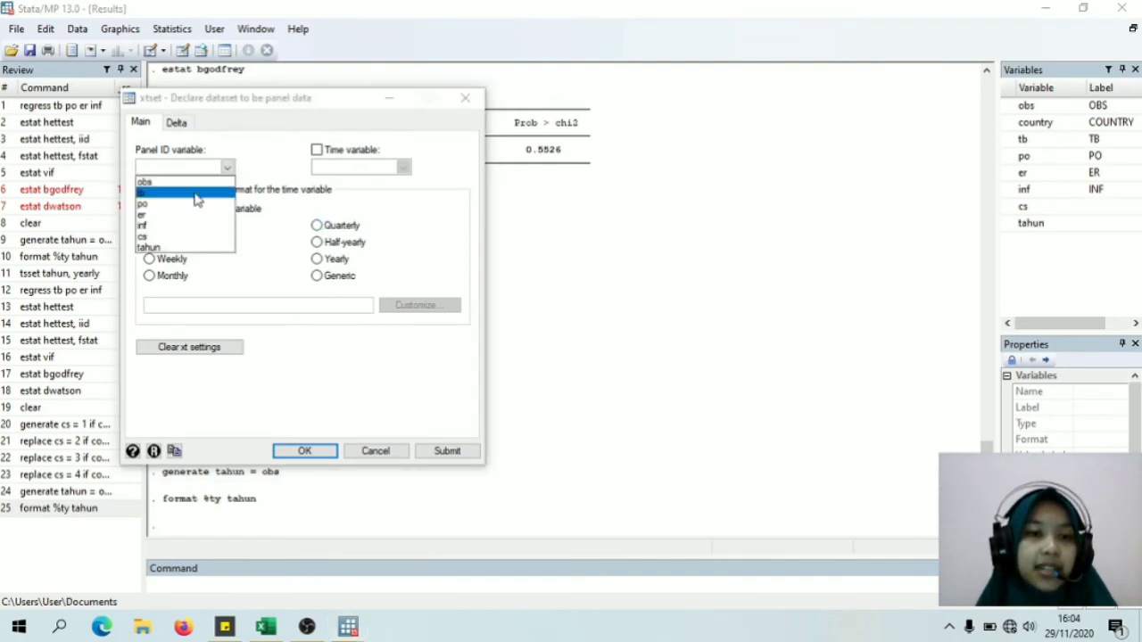
{"action": "left_click", "coordinate": [164, 241]}
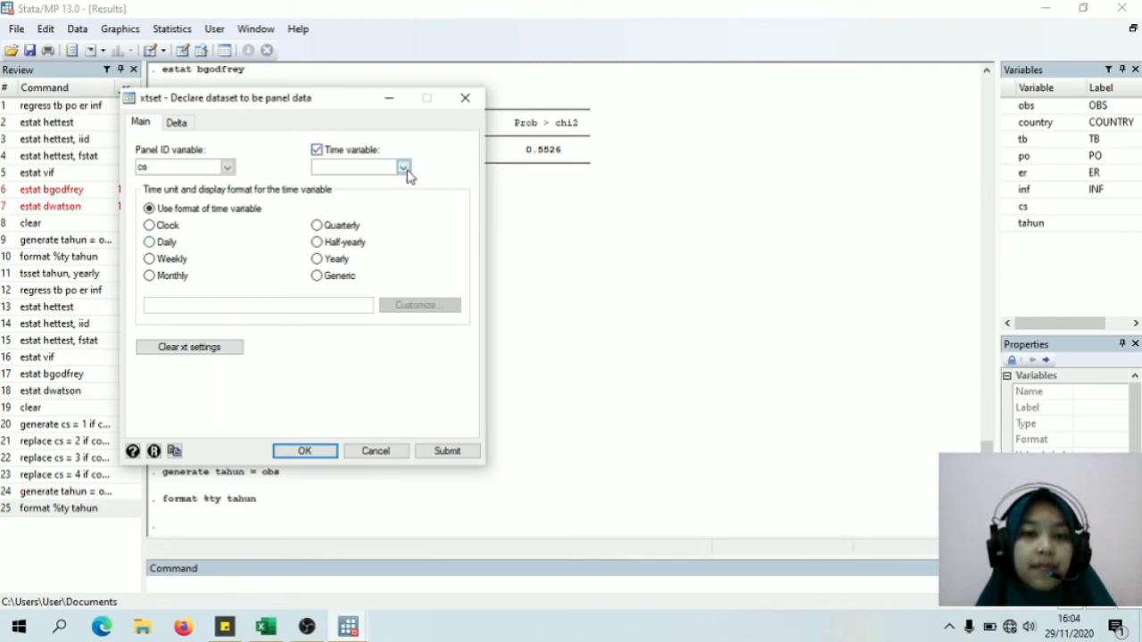
{"action": "left_click", "coordinate": [403, 167]}
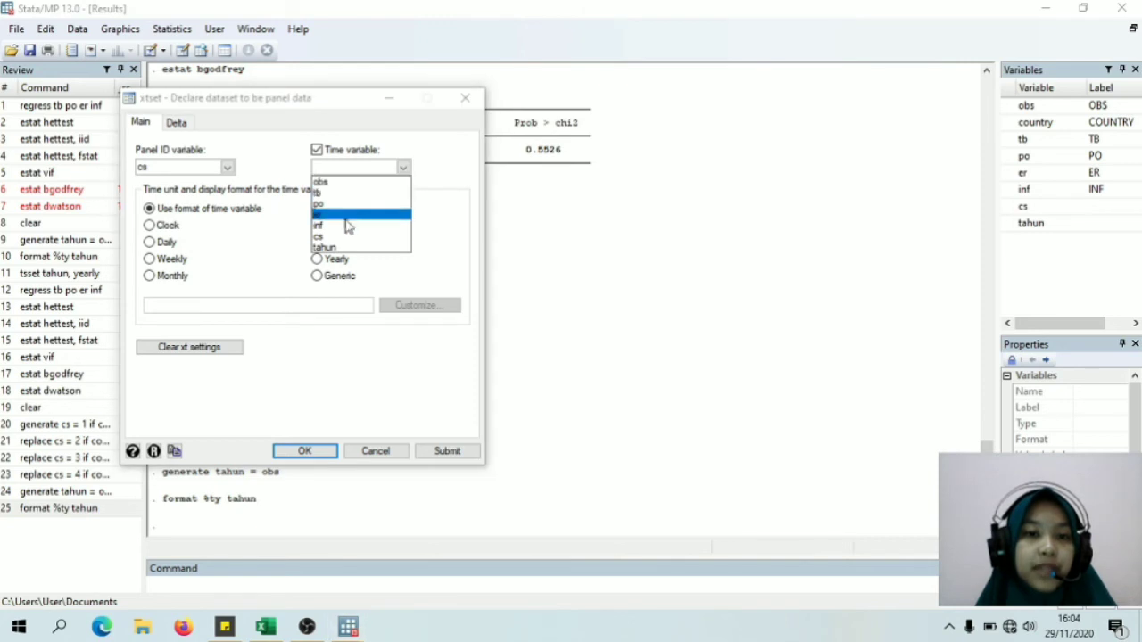
{"action": "left_click", "coordinate": [336, 247]}
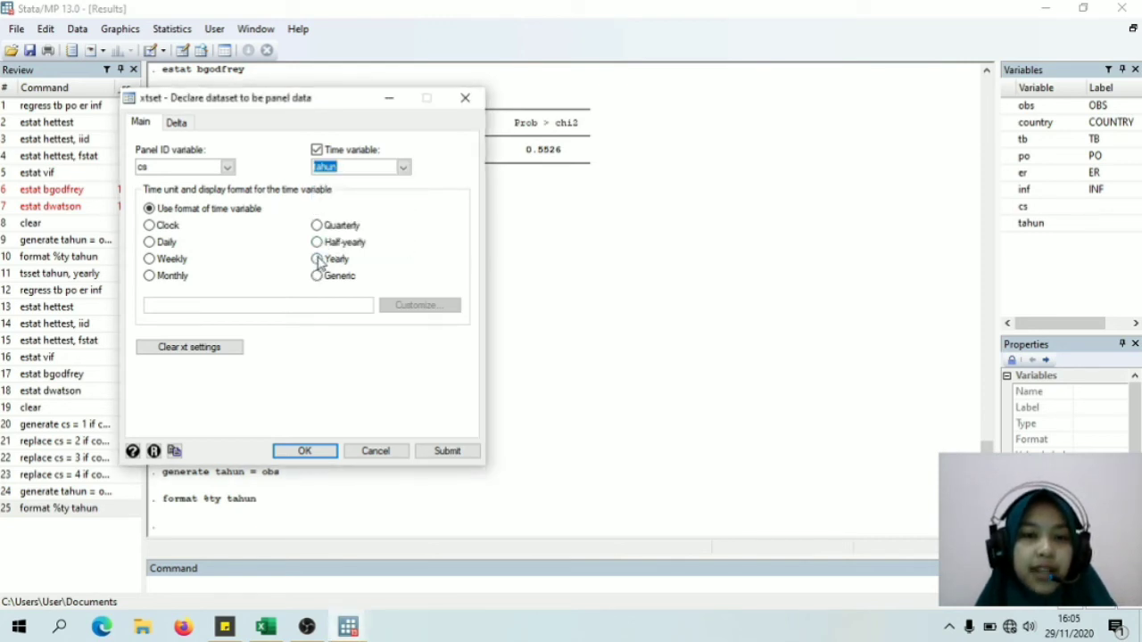
{"action": "left_click", "coordinate": [319, 259]}
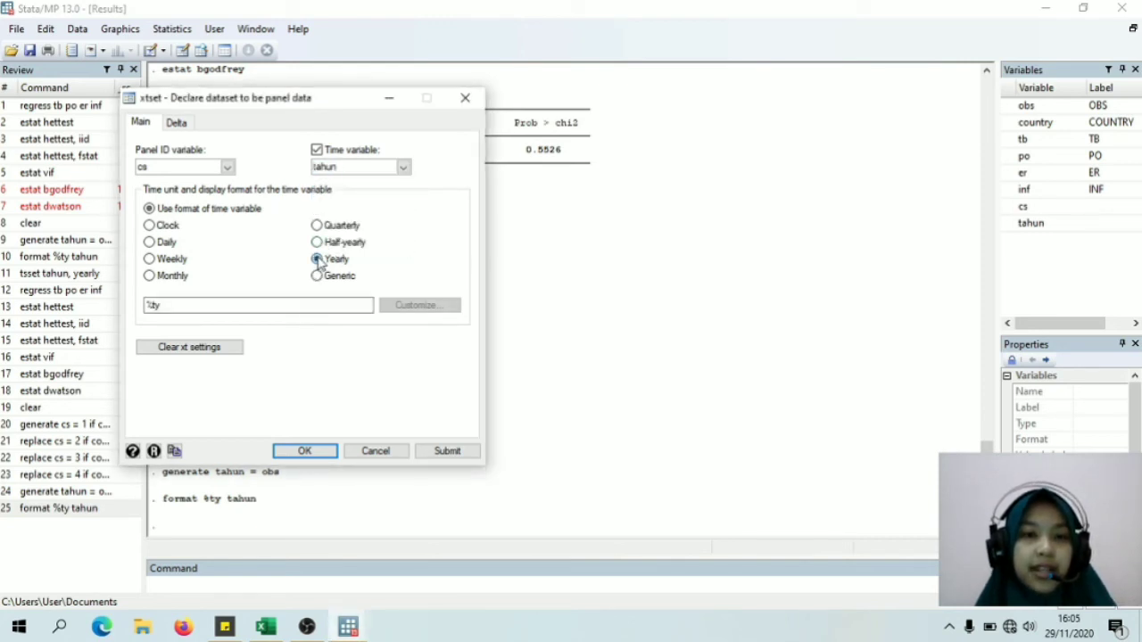
{"action": "left_click", "coordinate": [307, 452]}
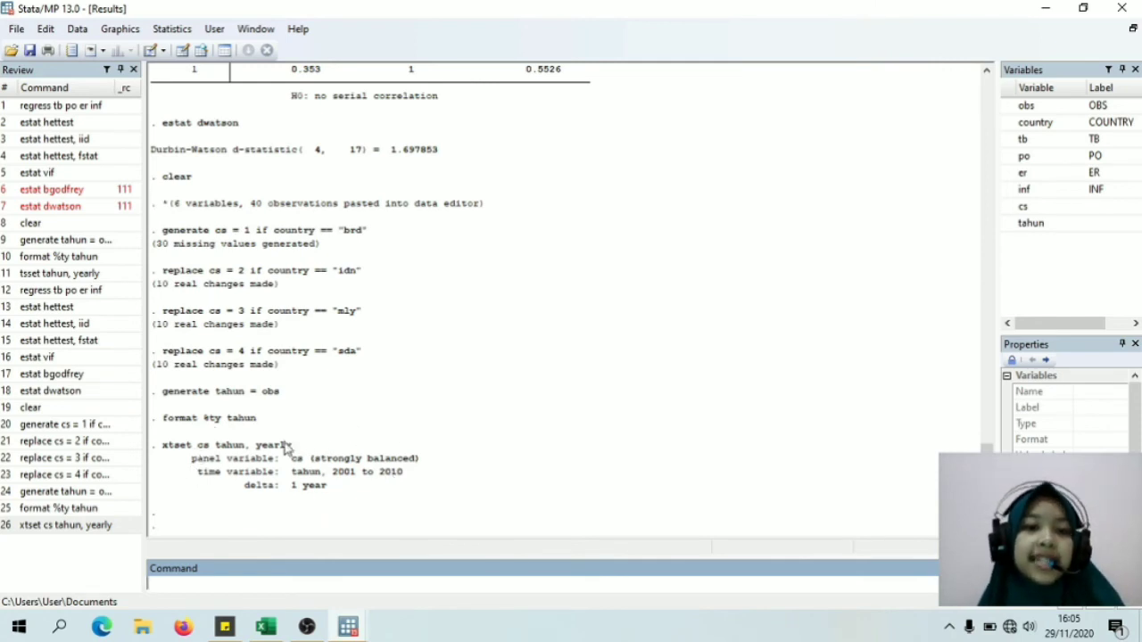
Step: Start a panel-data linear regression (FE, RE, PA, BE) with tb as the dependent variable
{"action": "left_click", "coordinate": [173, 32]}
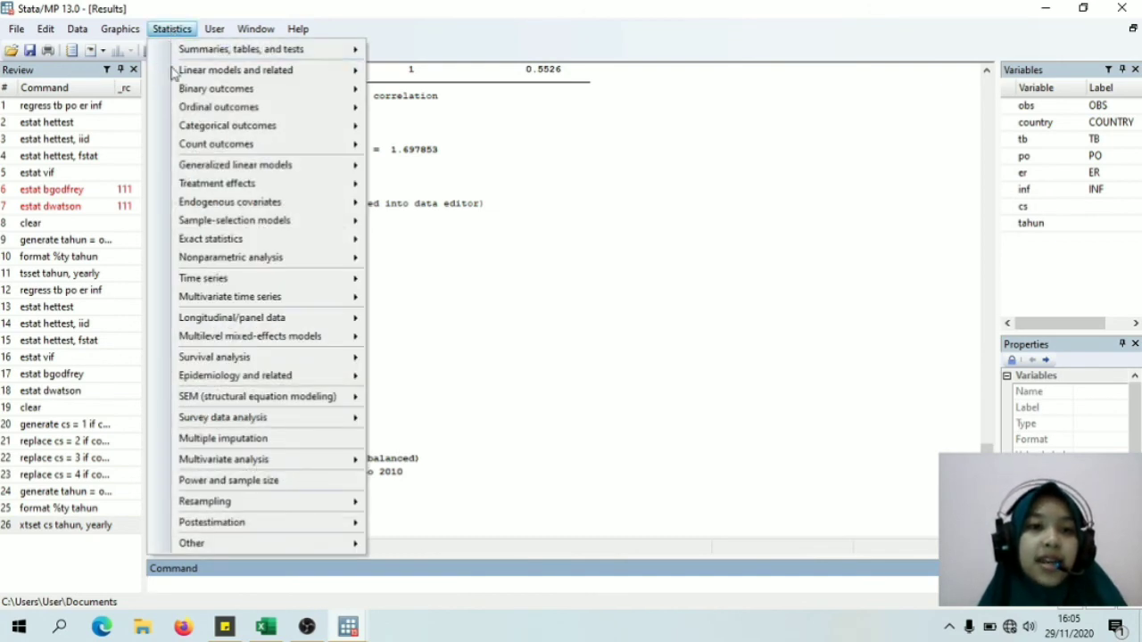
{"action": "mouse_move", "coordinate": [182, 77]}
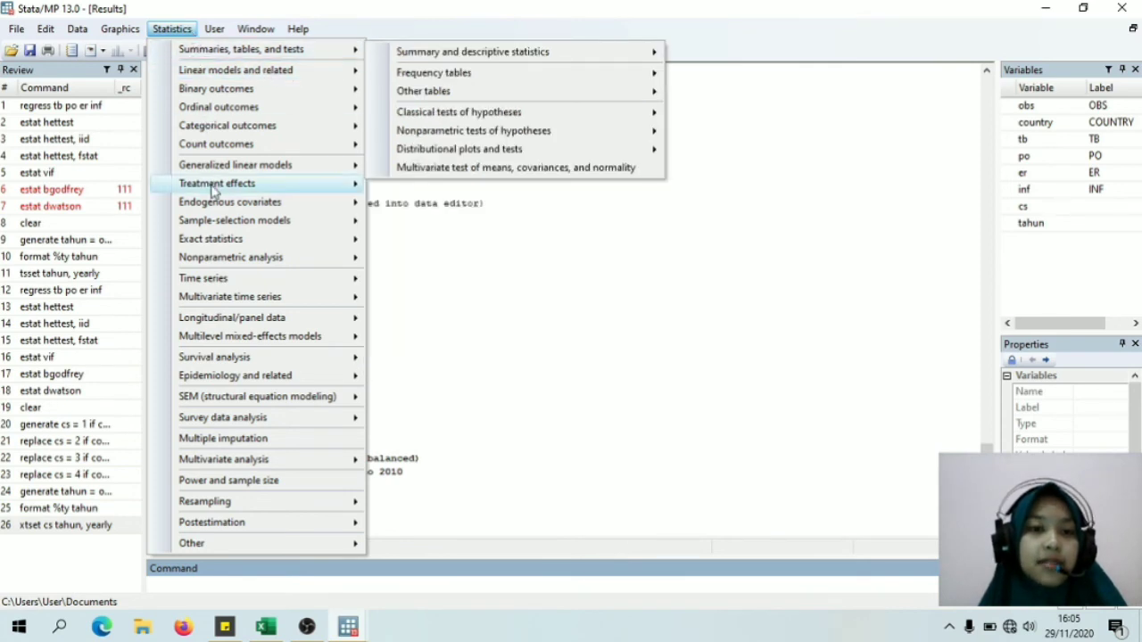
{"action": "mouse_move", "coordinate": [211, 317]}
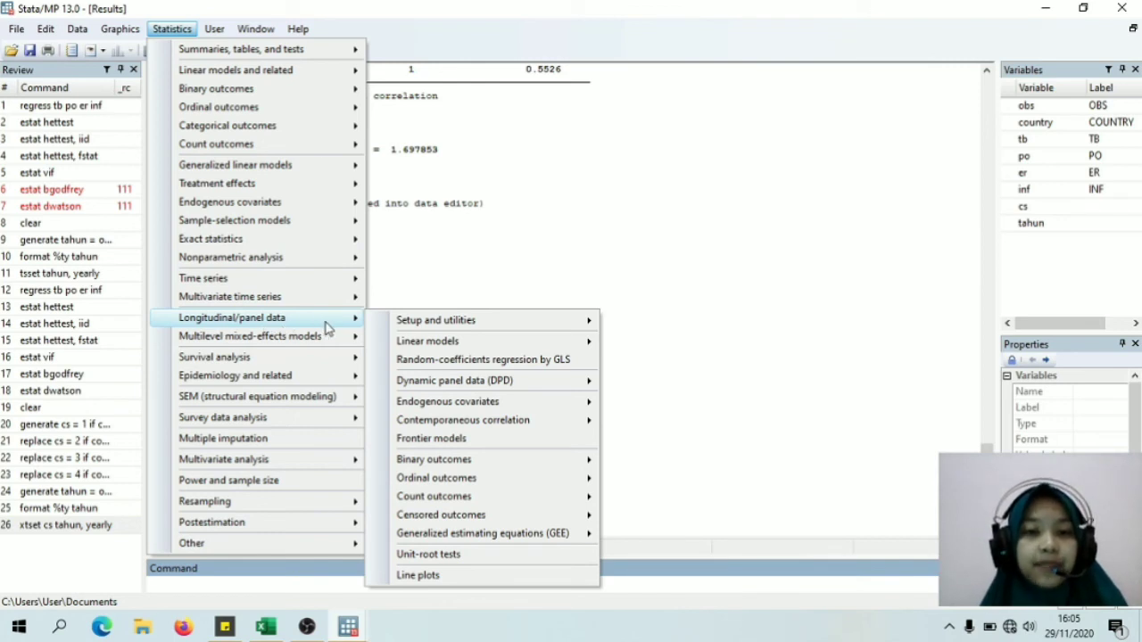
{"action": "mouse_move", "coordinate": [401, 348]}
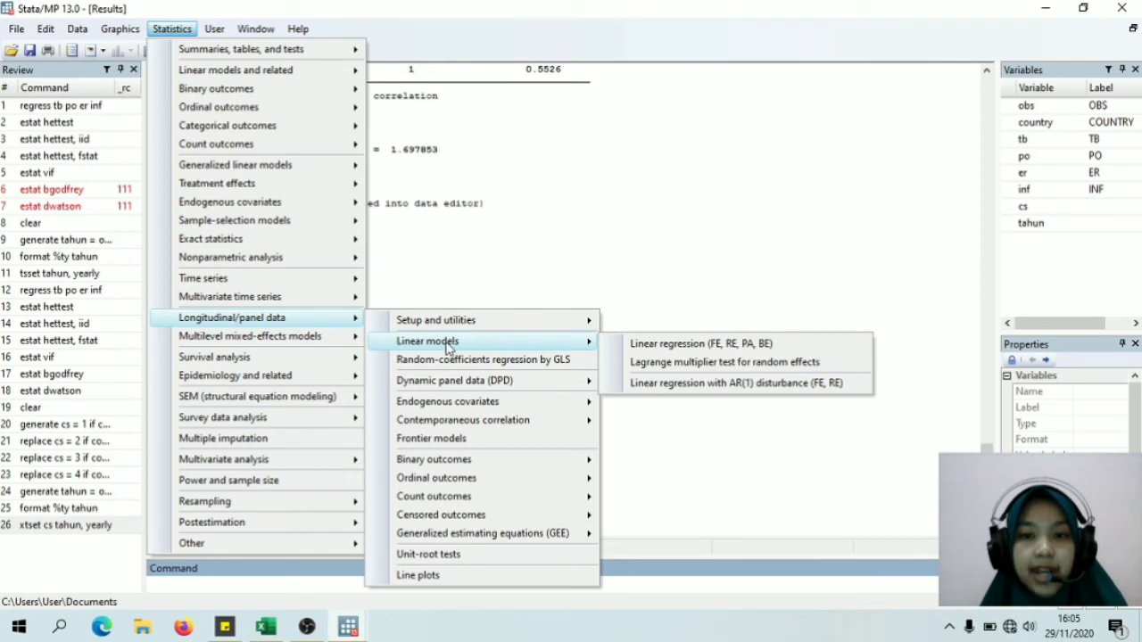
{"action": "left_click", "coordinate": [671, 345]}
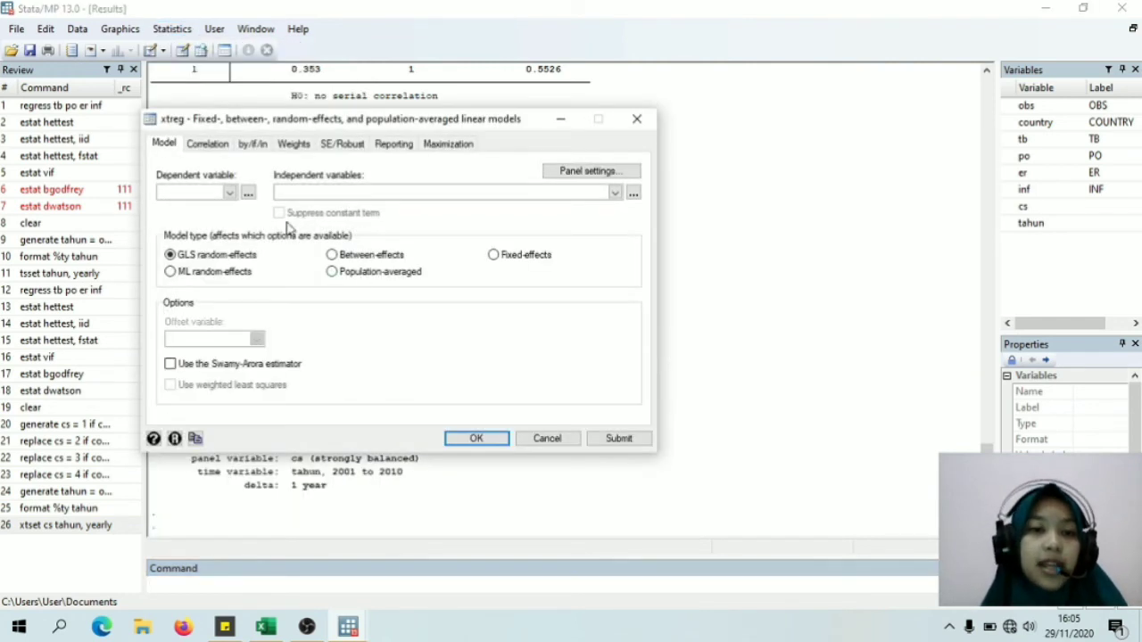
{"action": "left_click", "coordinate": [230, 194]}
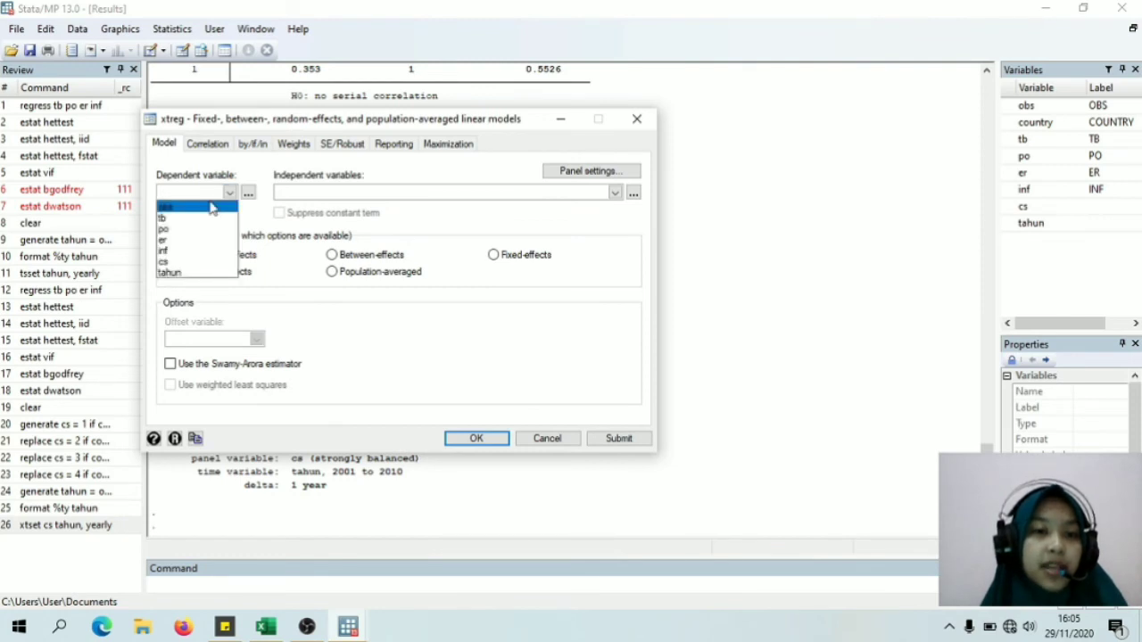
{"action": "left_click", "coordinate": [177, 219]}
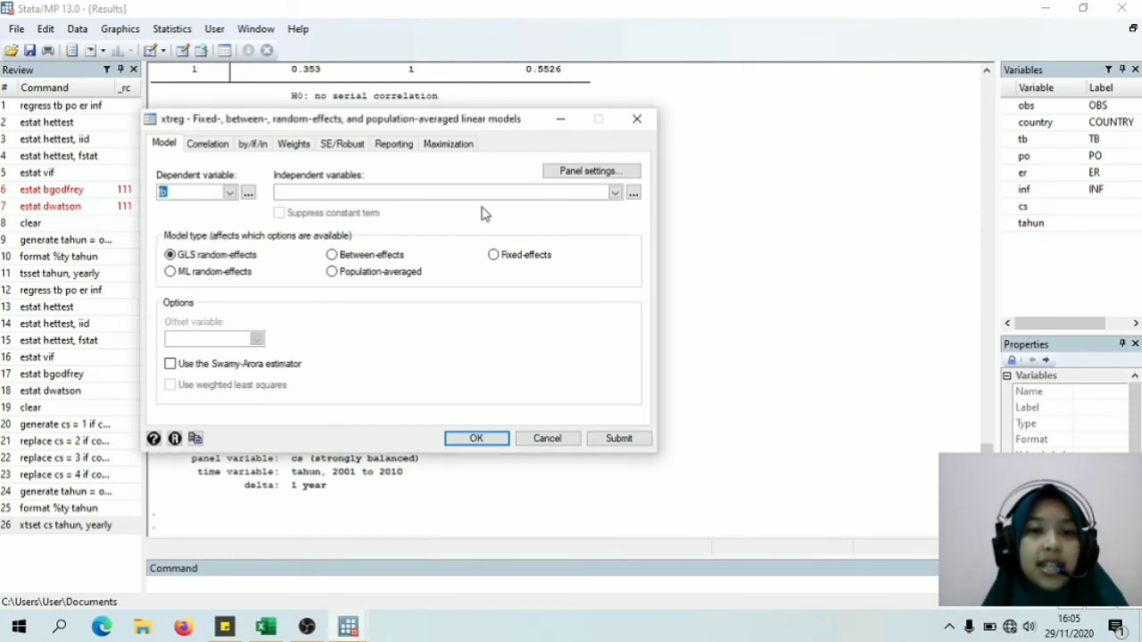
Step: Add po, er and inf as independent variables and run the panel regression as a fixed-effects model
{"action": "left_click", "coordinate": [615, 195]}
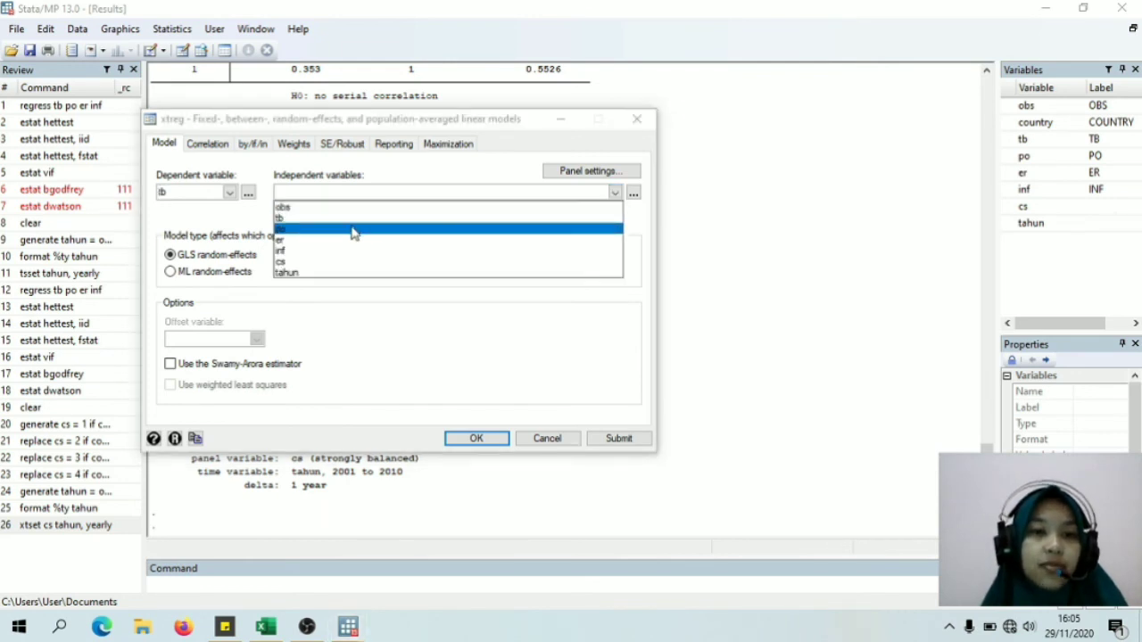
{"action": "left_click", "coordinate": [303, 230]}
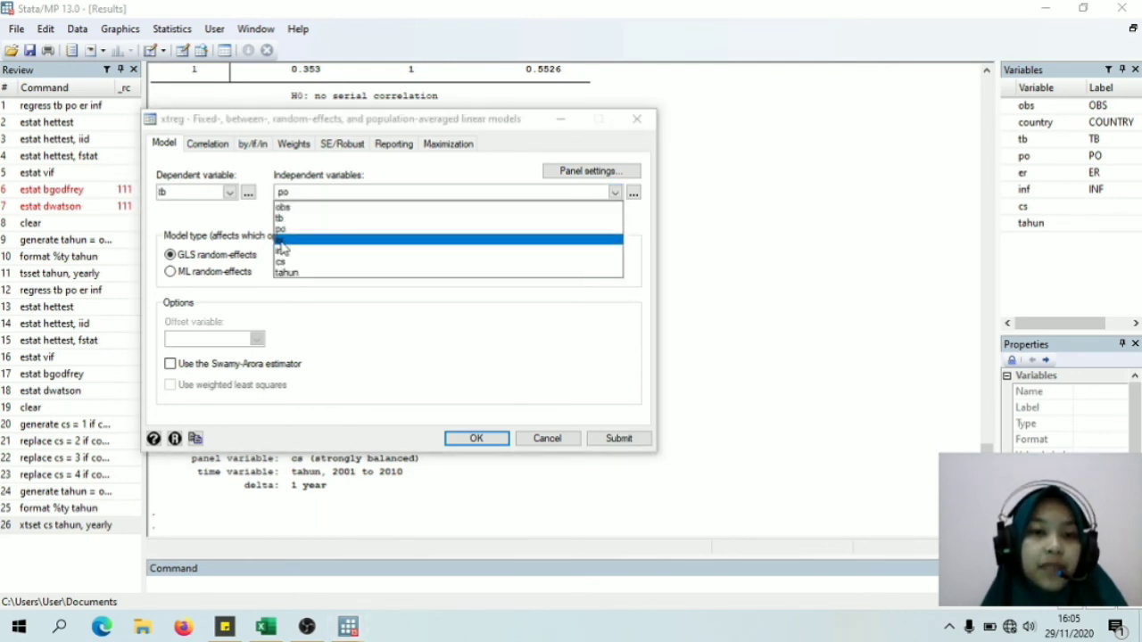
{"action": "left_click", "coordinate": [280, 241]}
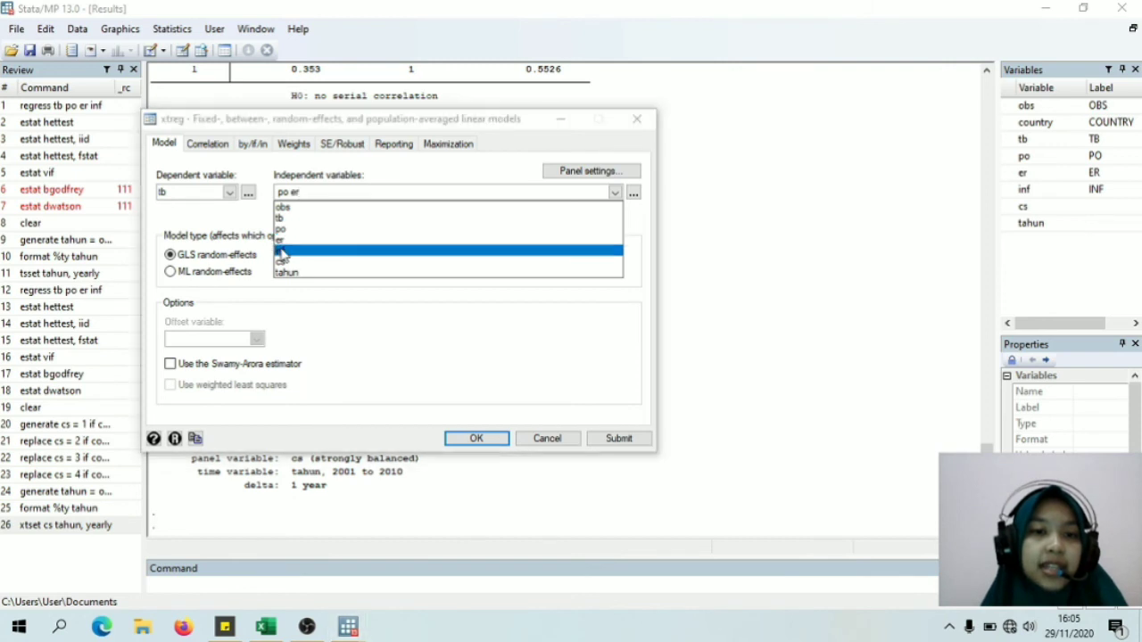
{"action": "left_click", "coordinate": [283, 252]}
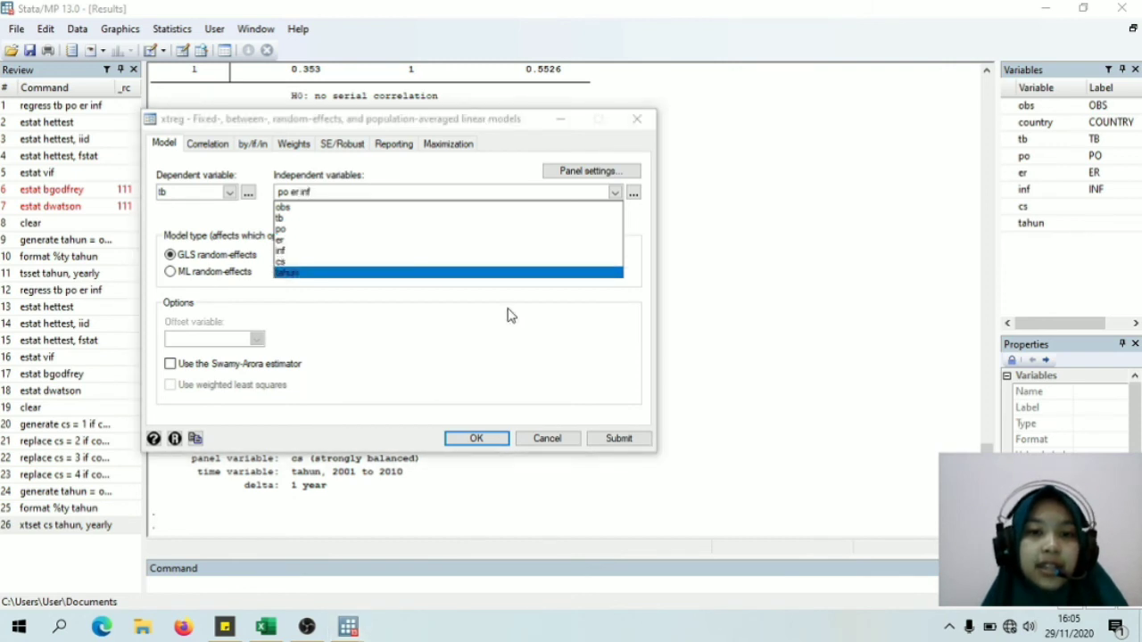
{"action": "left_click", "coordinate": [614, 193]}
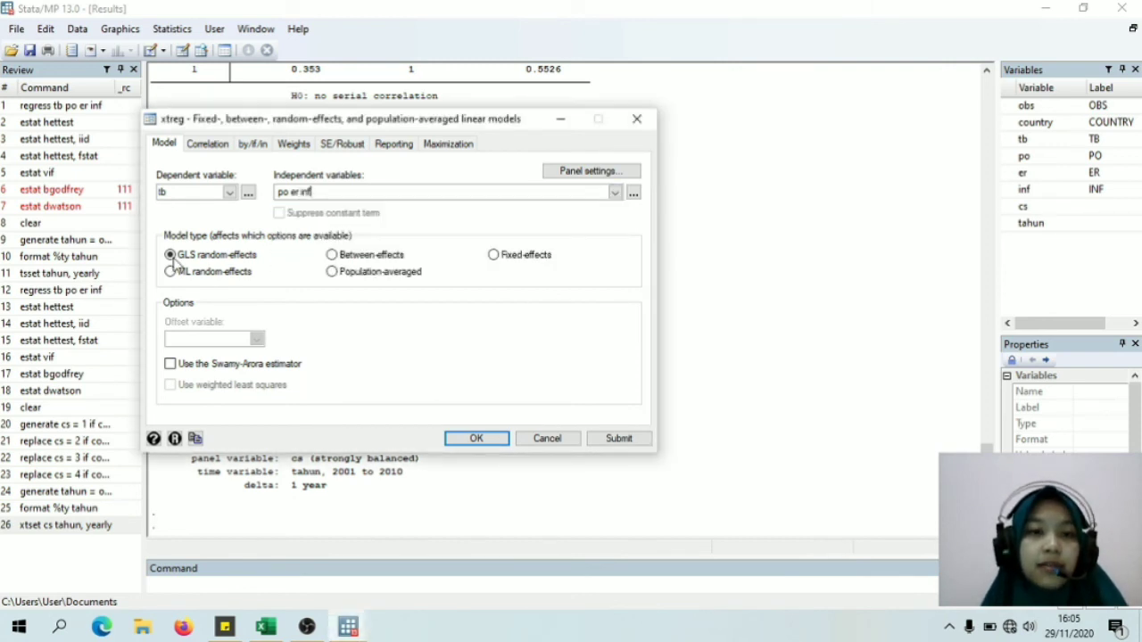
{"action": "left_click", "coordinate": [495, 256]}
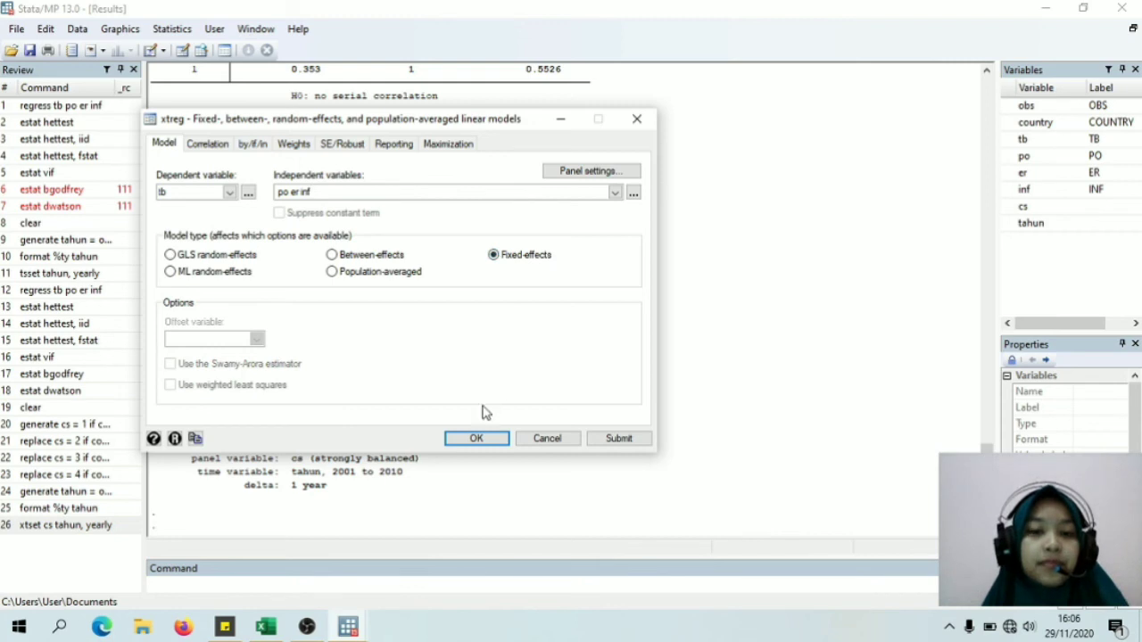
{"action": "left_click", "coordinate": [477, 438]}
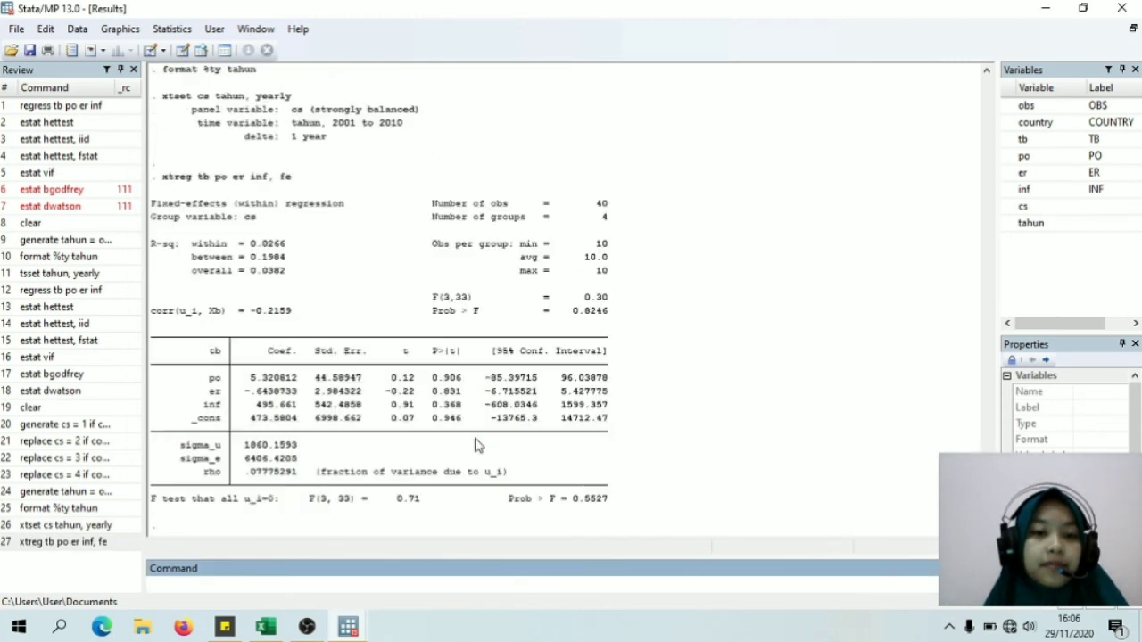
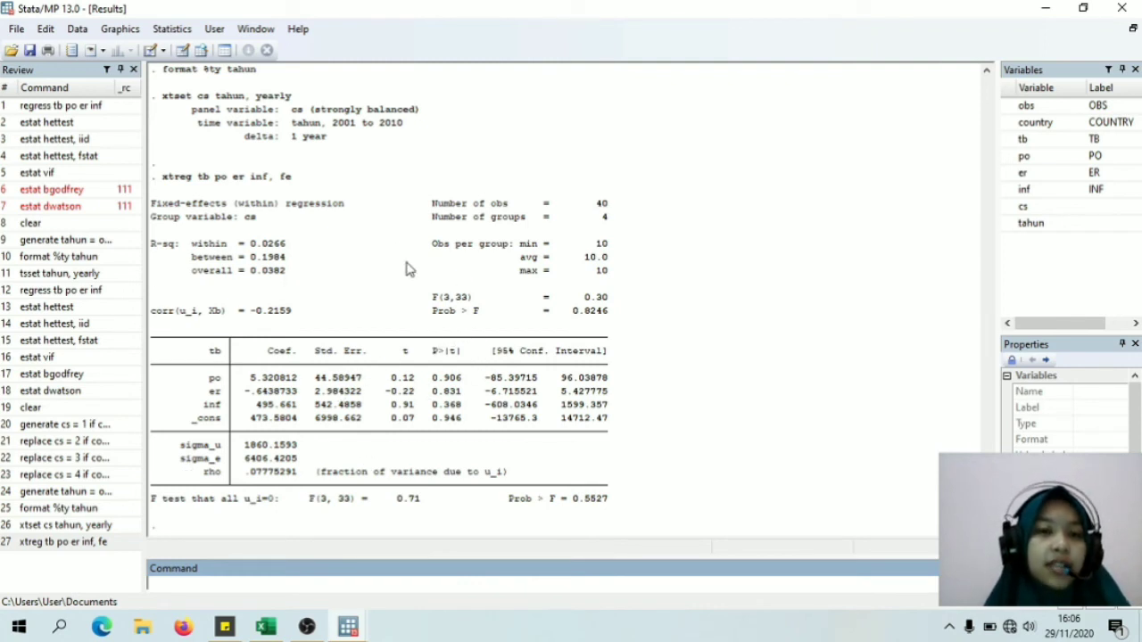
Step: Try to run the Breusch-Pagan/Cook-Weisberg heteroskedasticity test on the fitted values of the fixed-effects panel regression
{"action": "left_click", "coordinate": [170, 29]}
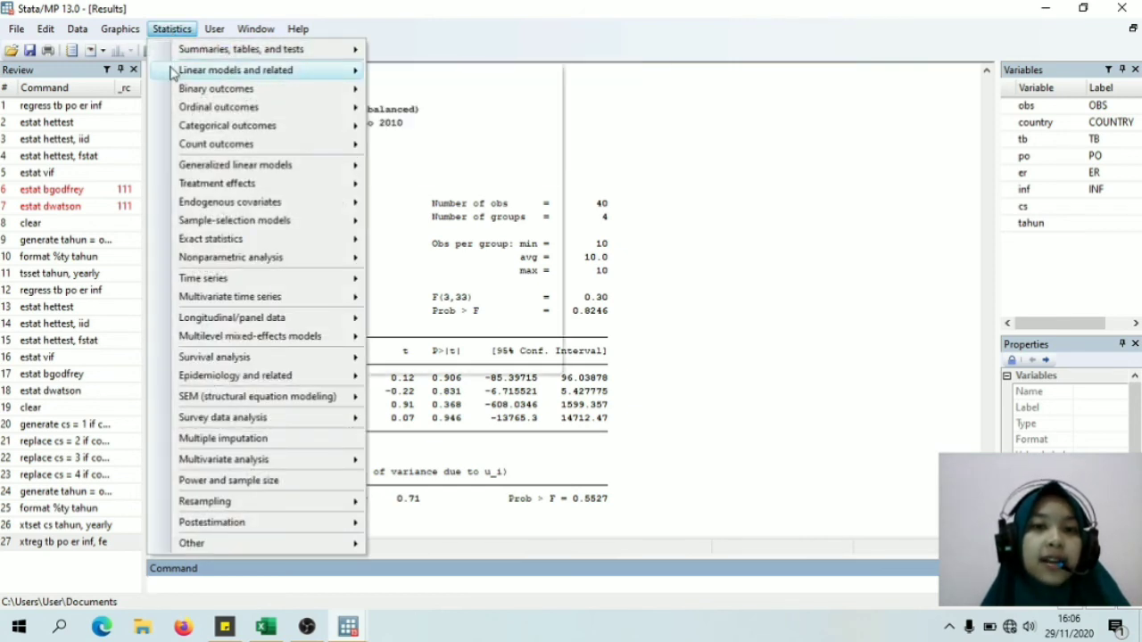
{"action": "mouse_move", "coordinate": [172, 71]}
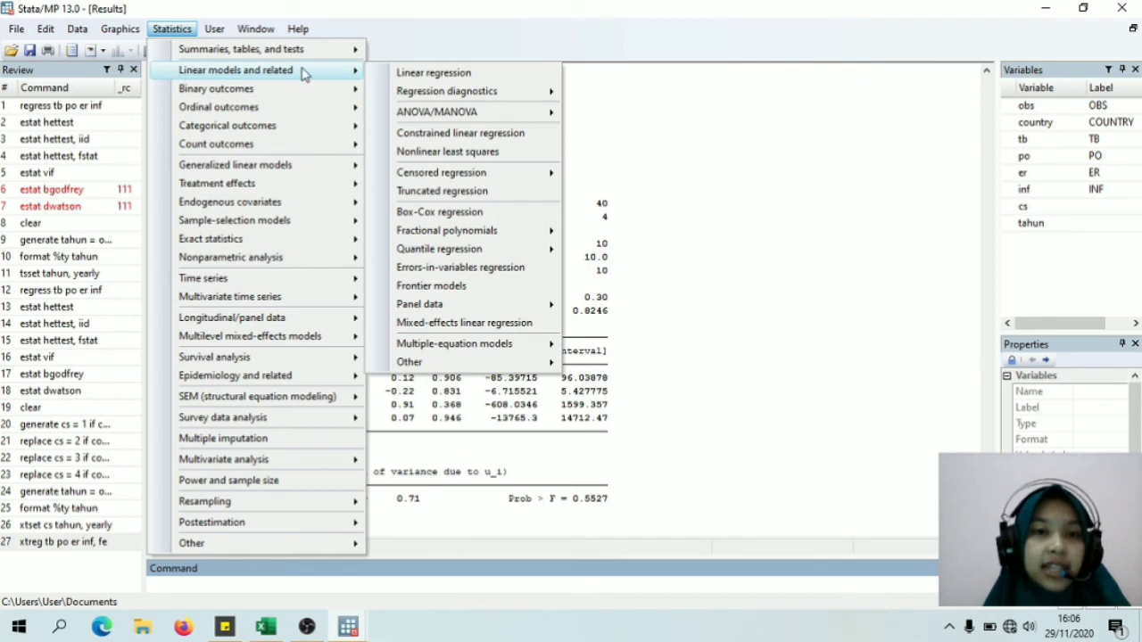
{"action": "mouse_move", "coordinate": [404, 92]}
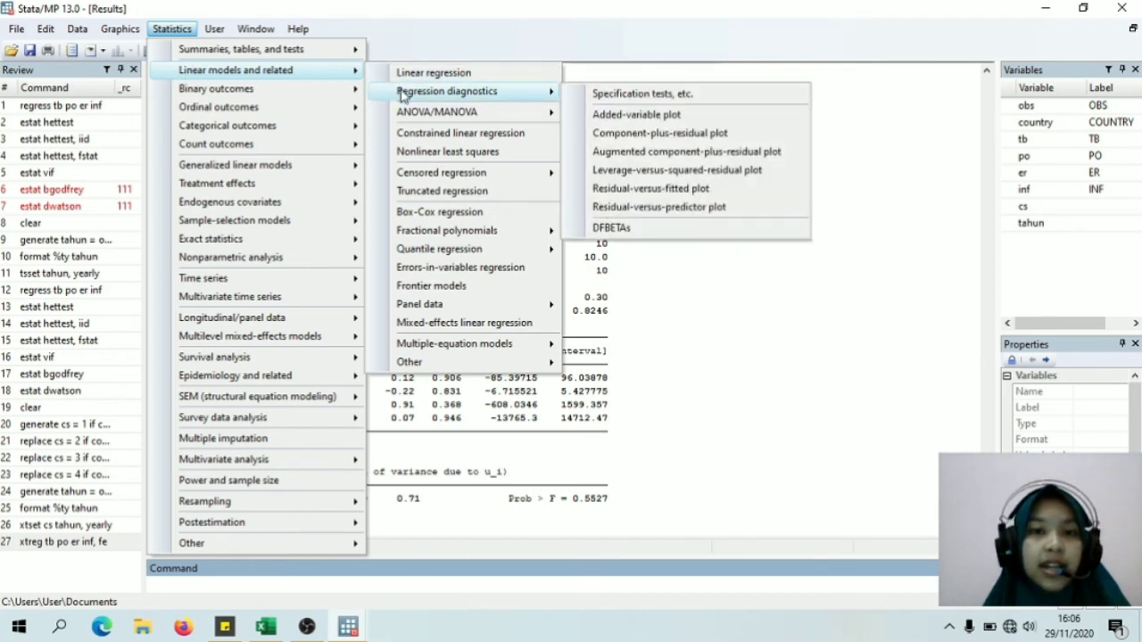
{"action": "left_click", "coordinate": [596, 94]}
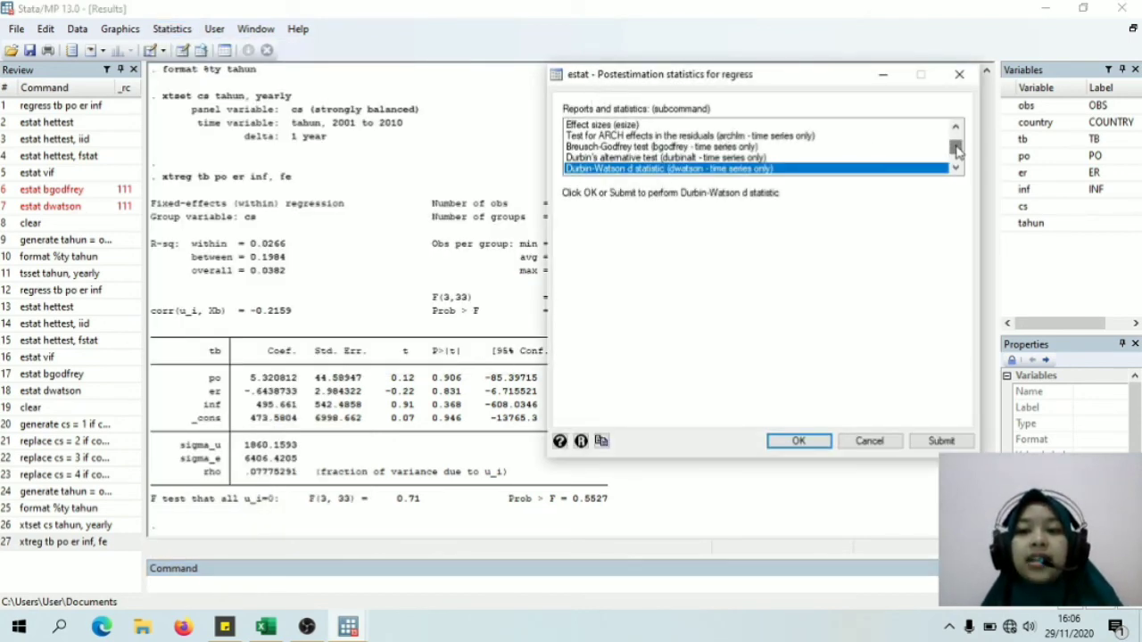
{"action": "left_click_drag", "start_coordinate": [955, 152], "coordinate": [955, 141]}
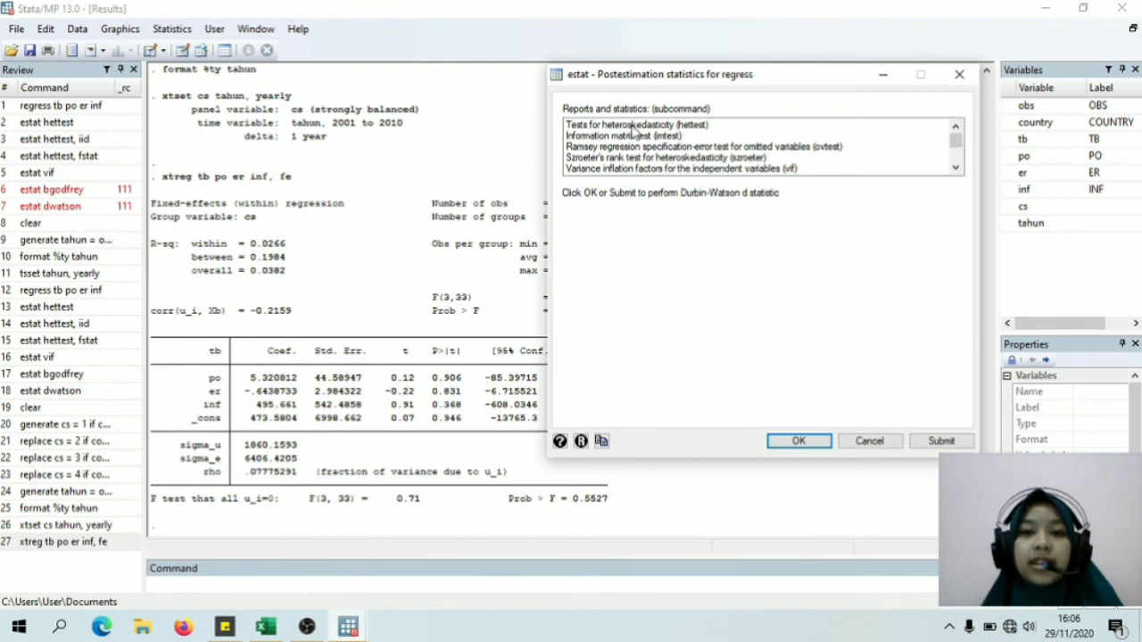
{"action": "left_click", "coordinate": [701, 129]}
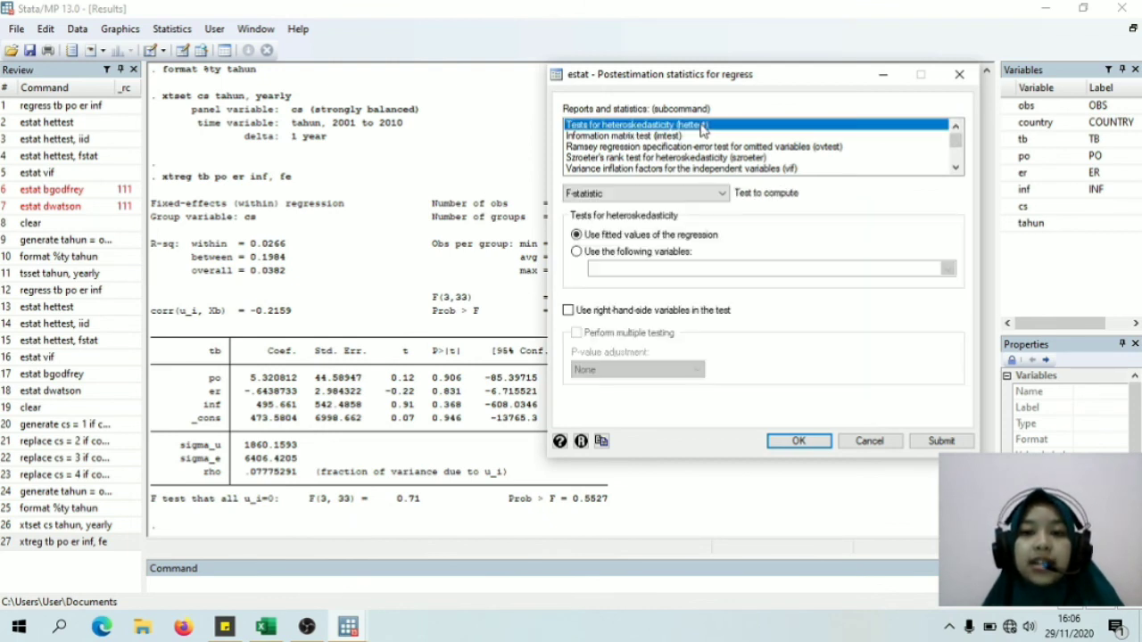
{"action": "left_click", "coordinate": [724, 195]}
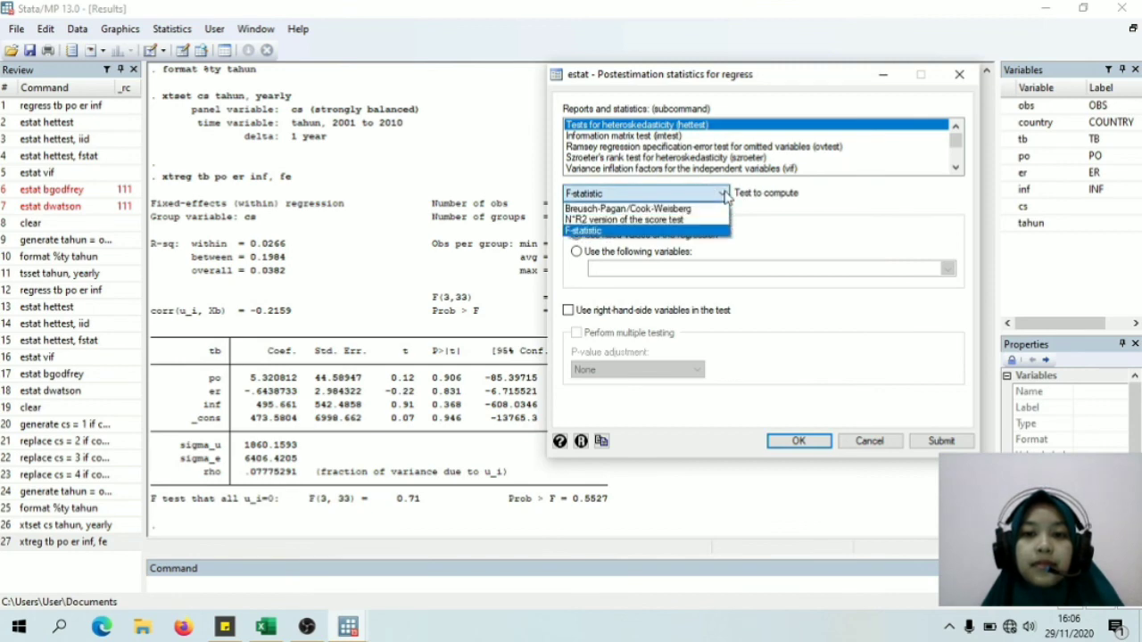
{"action": "left_click", "coordinate": [666, 210]}
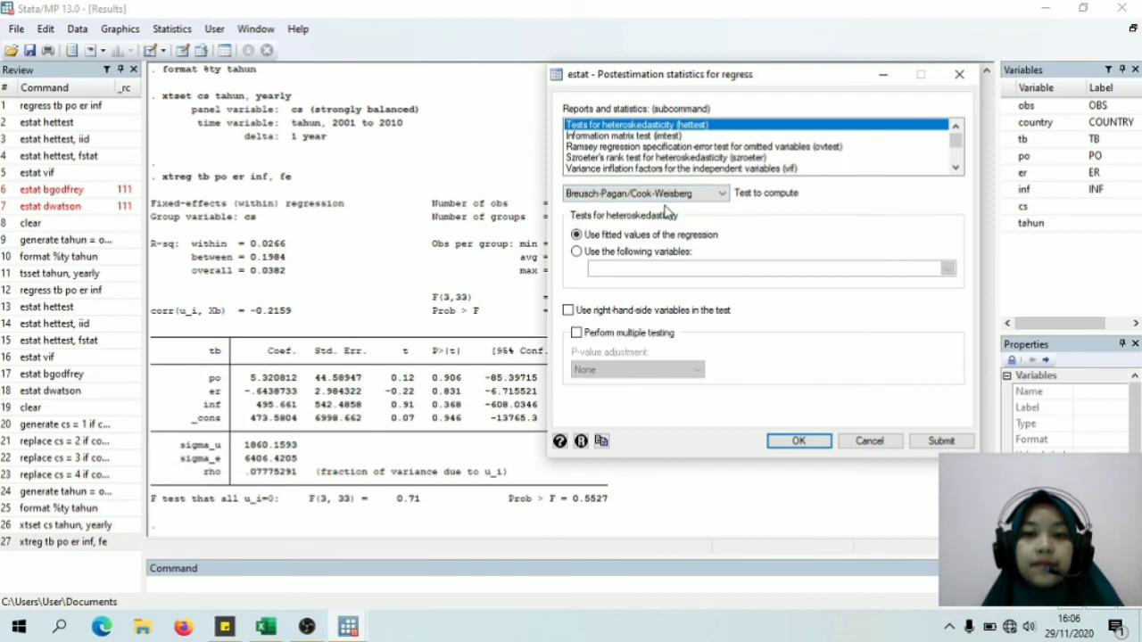
{"action": "left_click", "coordinate": [797, 442]}
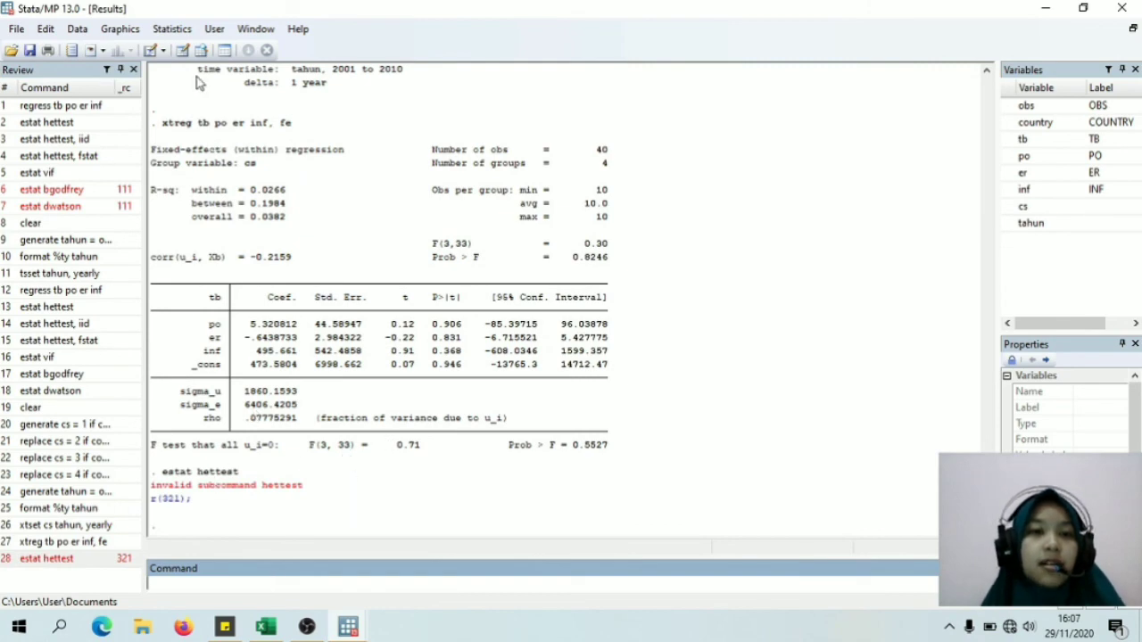
Step: Try to compute the variance inflation factors (vif) for the independent variables of the panel regression
{"action": "left_click", "coordinate": [172, 30]}
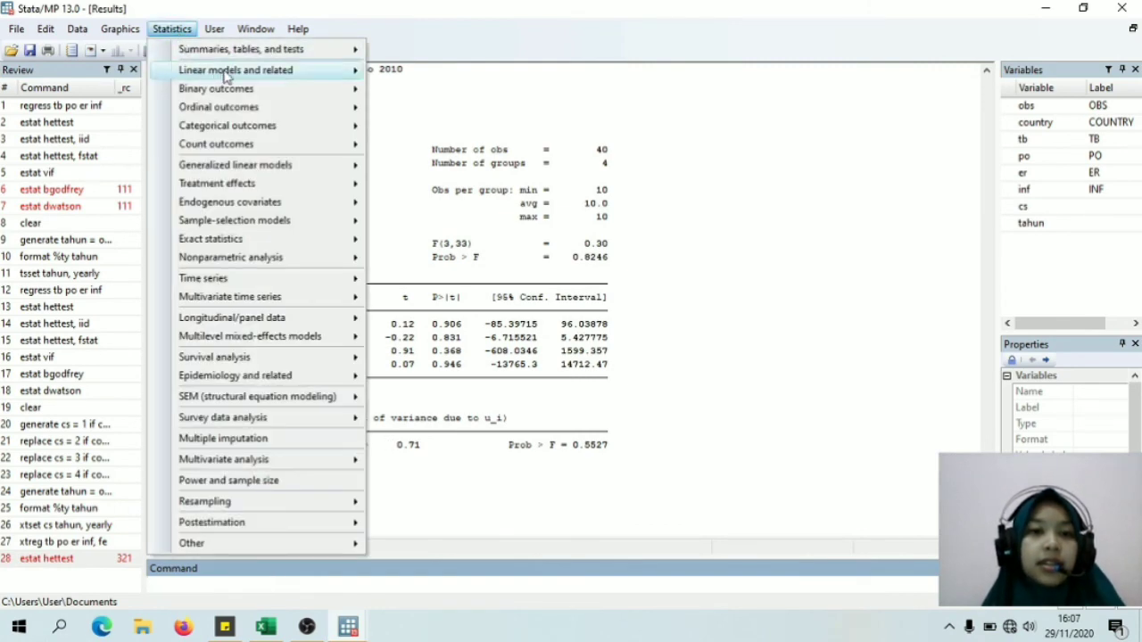
{"action": "mouse_move", "coordinate": [286, 71]}
{"action": "mouse_move", "coordinate": [416, 92]}
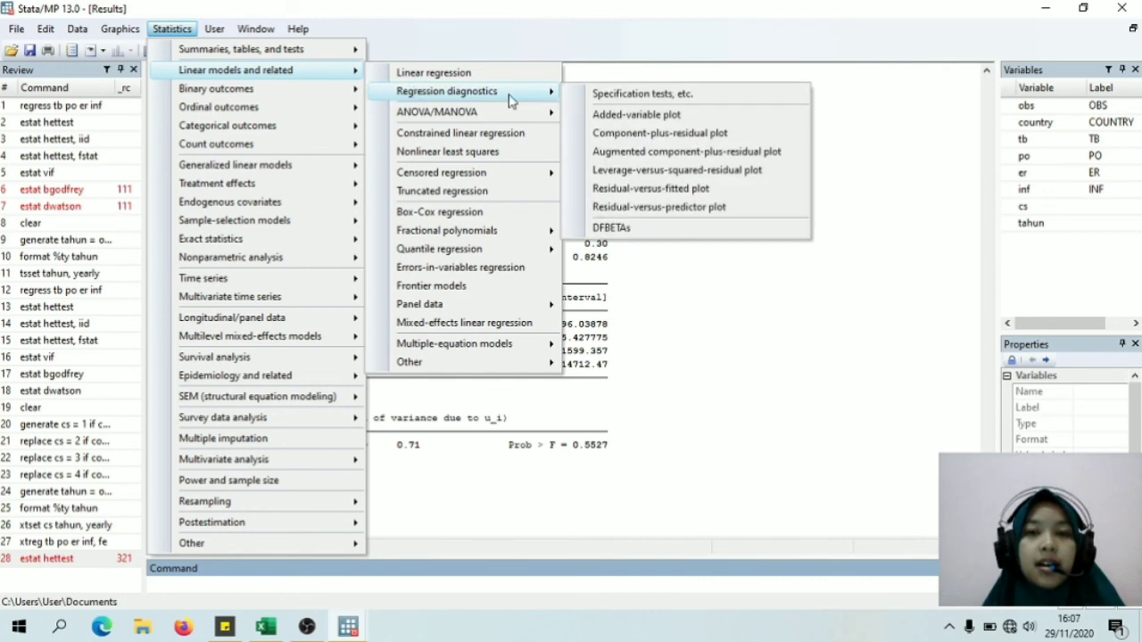
{"action": "left_click", "coordinate": [596, 94]}
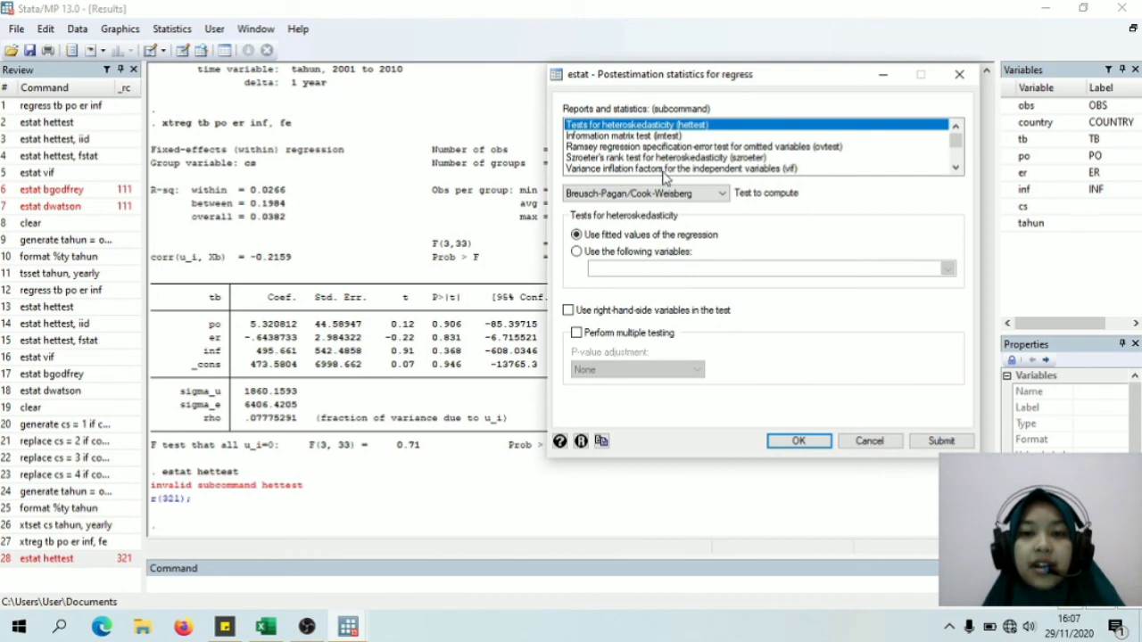
{"action": "left_click", "coordinate": [759, 170]}
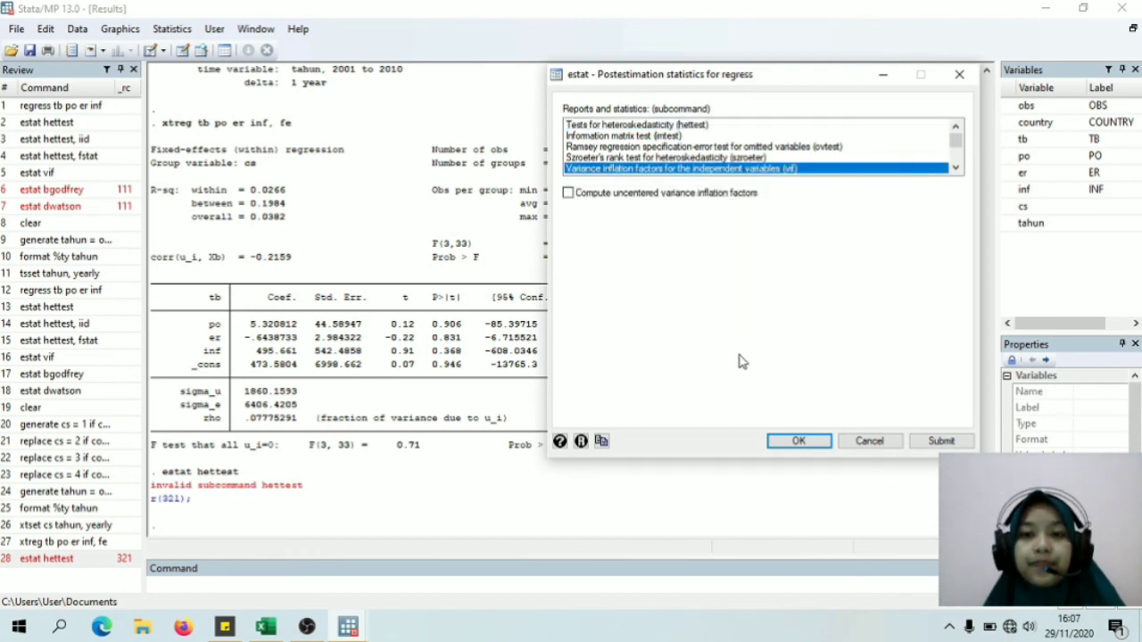
{"action": "left_click", "coordinate": [796, 441]}
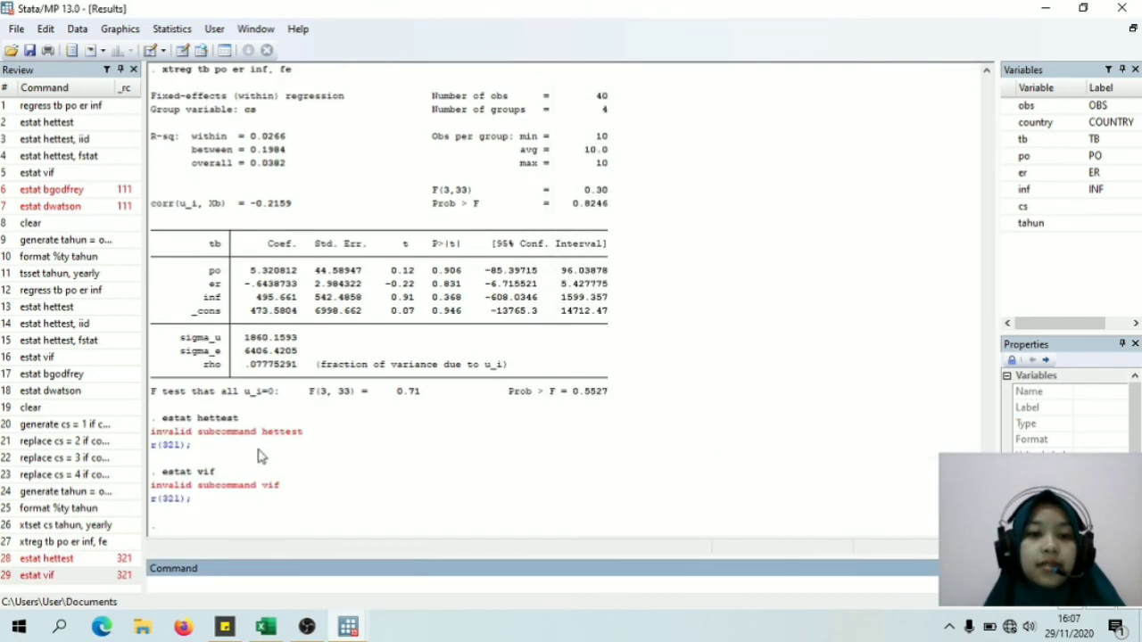
Step: Try to compute the Durbin-Watson d statistic (dwatson) for the panel regression as an autocorrelation test
{"action": "left_click", "coordinate": [174, 29]}
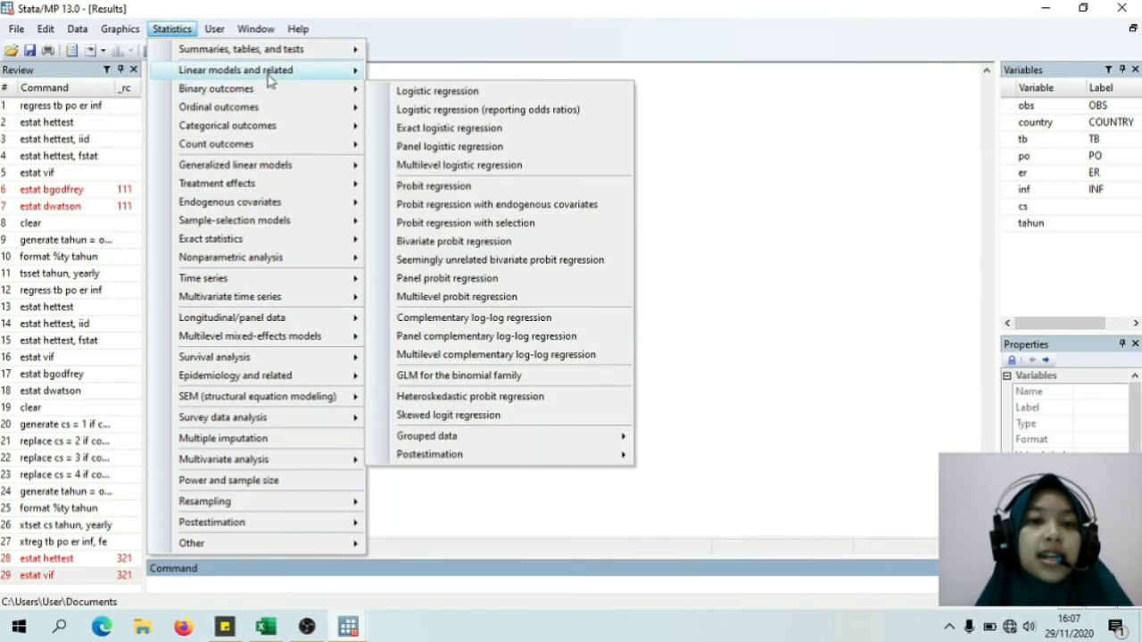
{"action": "mouse_move", "coordinate": [451, 97]}
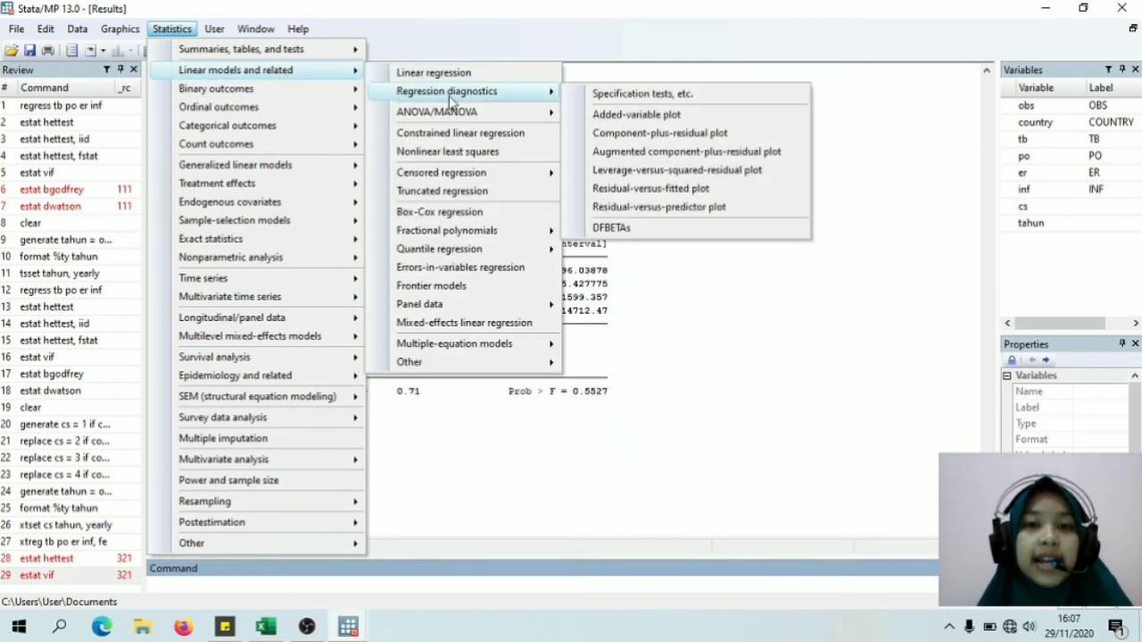
{"action": "left_click", "coordinate": [595, 96]}
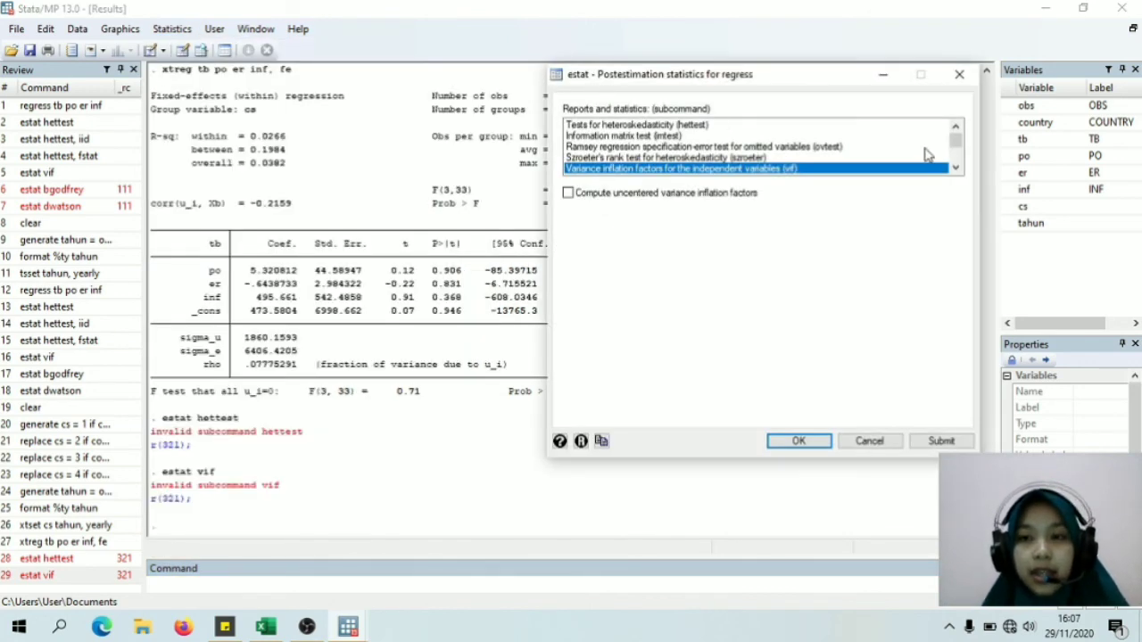
{"action": "left_click", "coordinate": [955, 169]}
{"action": "left_click", "coordinate": [955, 169]}
{"action": "left_click", "coordinate": [955, 169]}
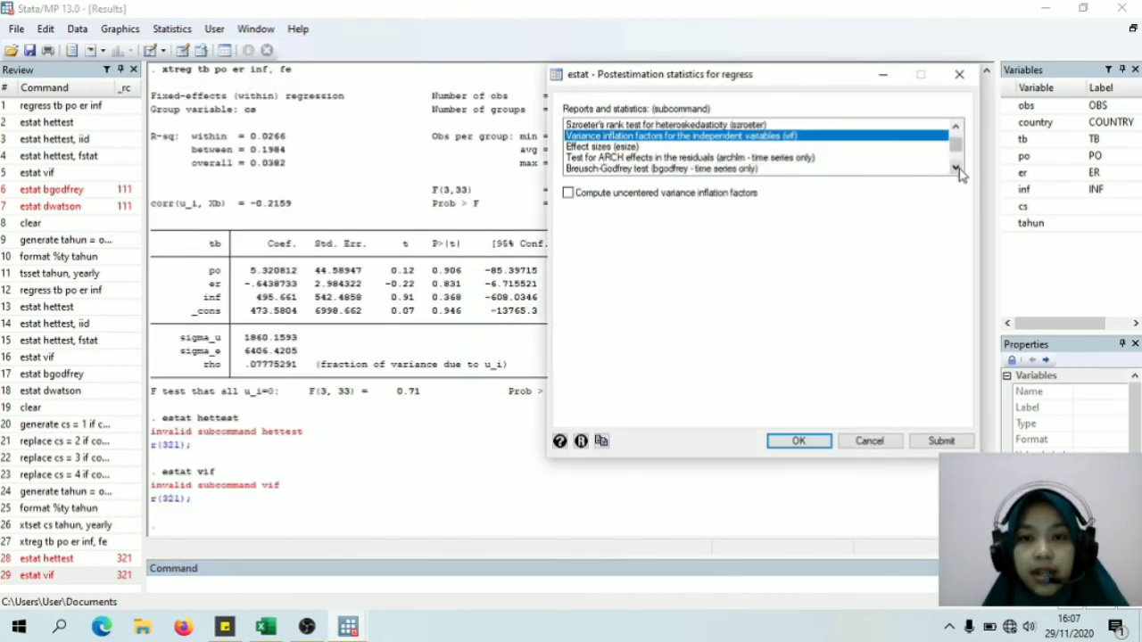
{"action": "left_click", "coordinate": [955, 168]}
{"action": "left_click", "coordinate": [956, 168]}
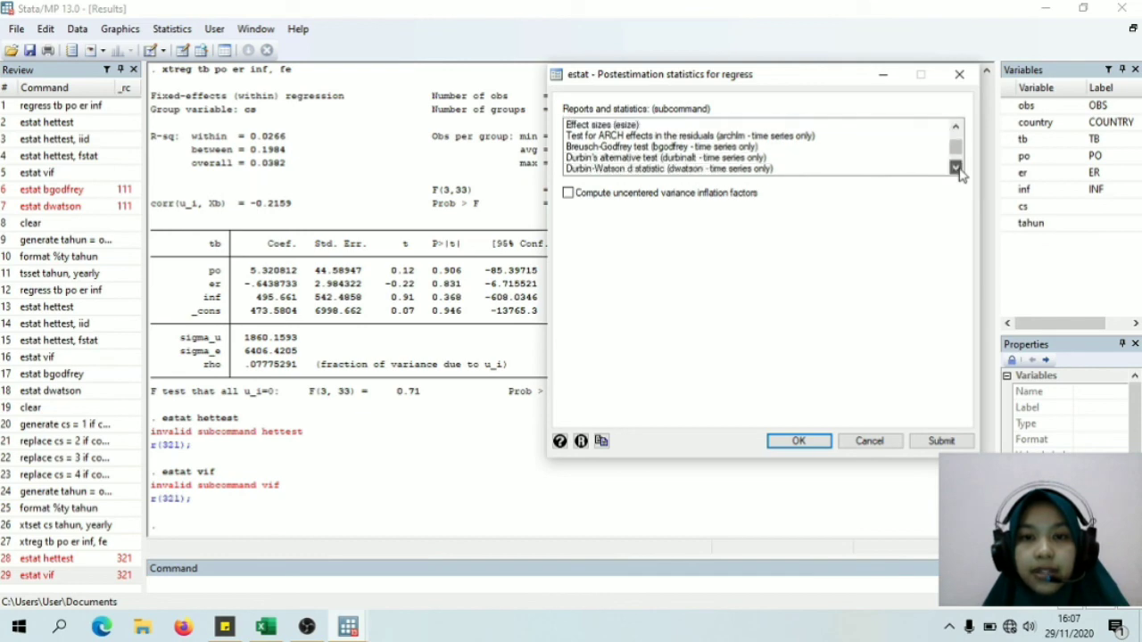
{"action": "left_click", "coordinate": [719, 170]}
{"action": "left_click", "coordinate": [794, 443]}
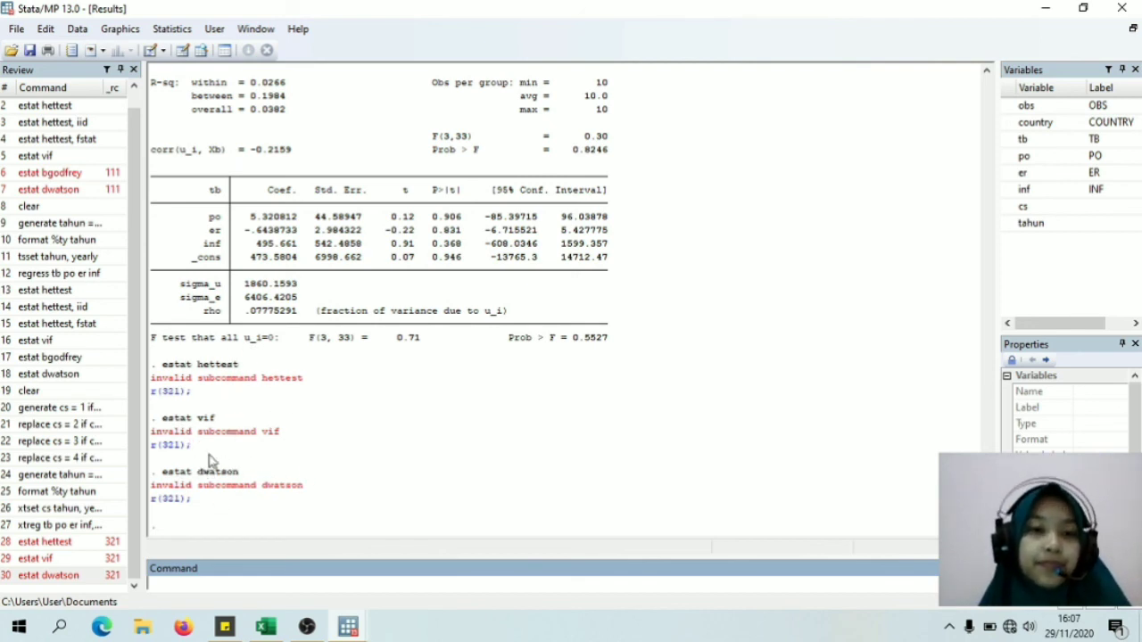
Step: Review the cross-section commands in the command history, recalling regress tb po er inf, estat hettest and estat vif
{"action": "left_click_drag", "start_coordinate": [137, 455], "coordinate": [133, 492]}
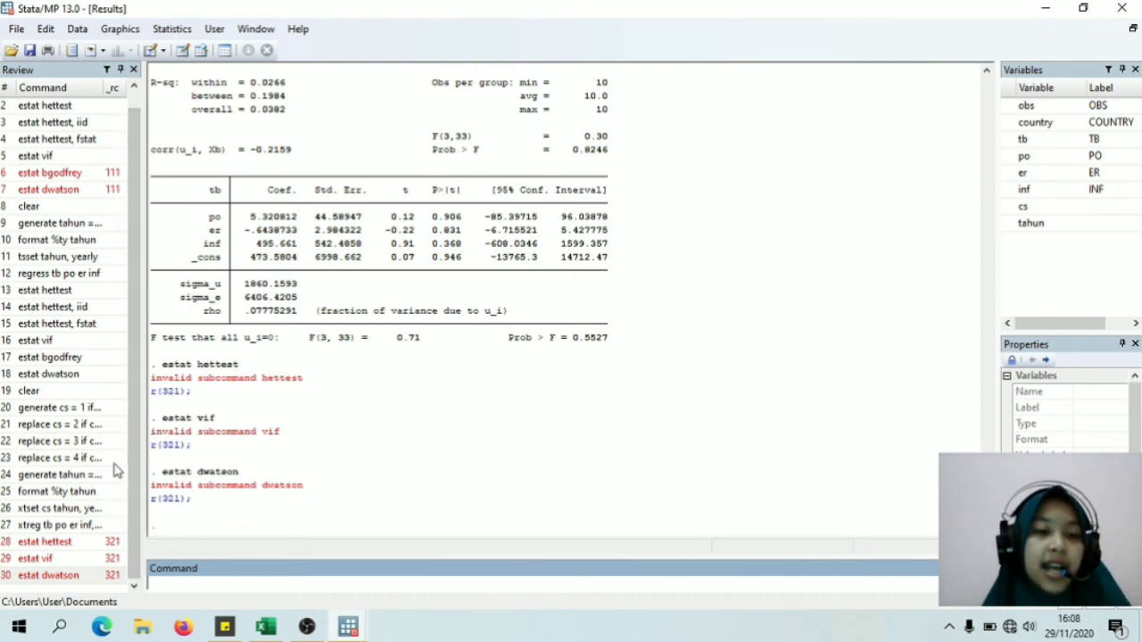
{"action": "left_click_drag", "start_coordinate": [134, 425], "coordinate": [137, 407]}
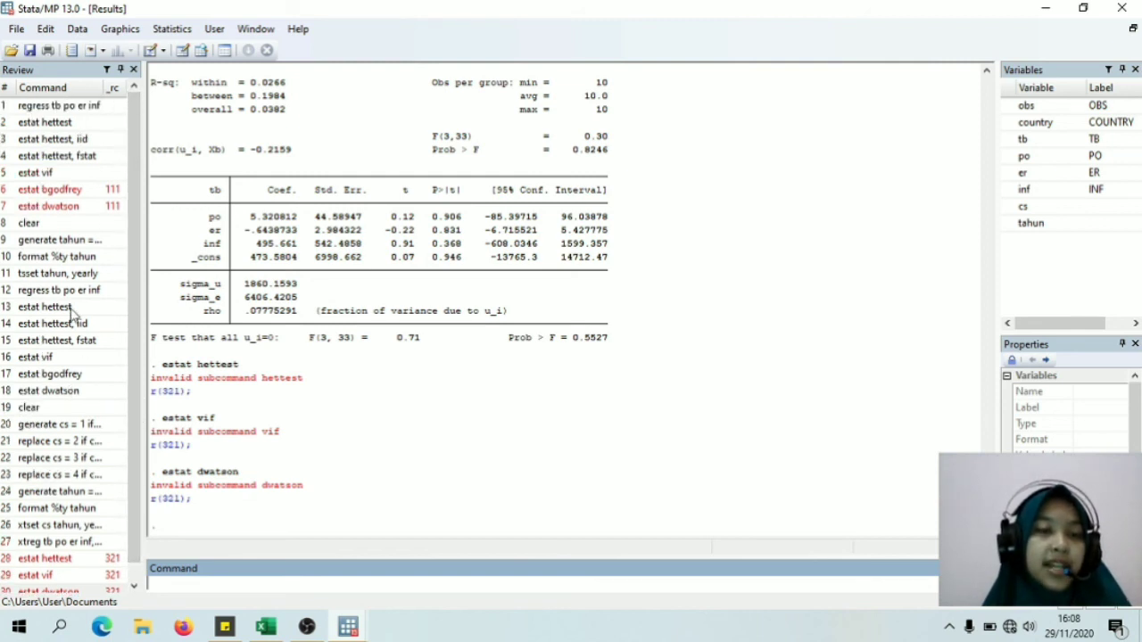
{"action": "left_click", "coordinate": [85, 107]}
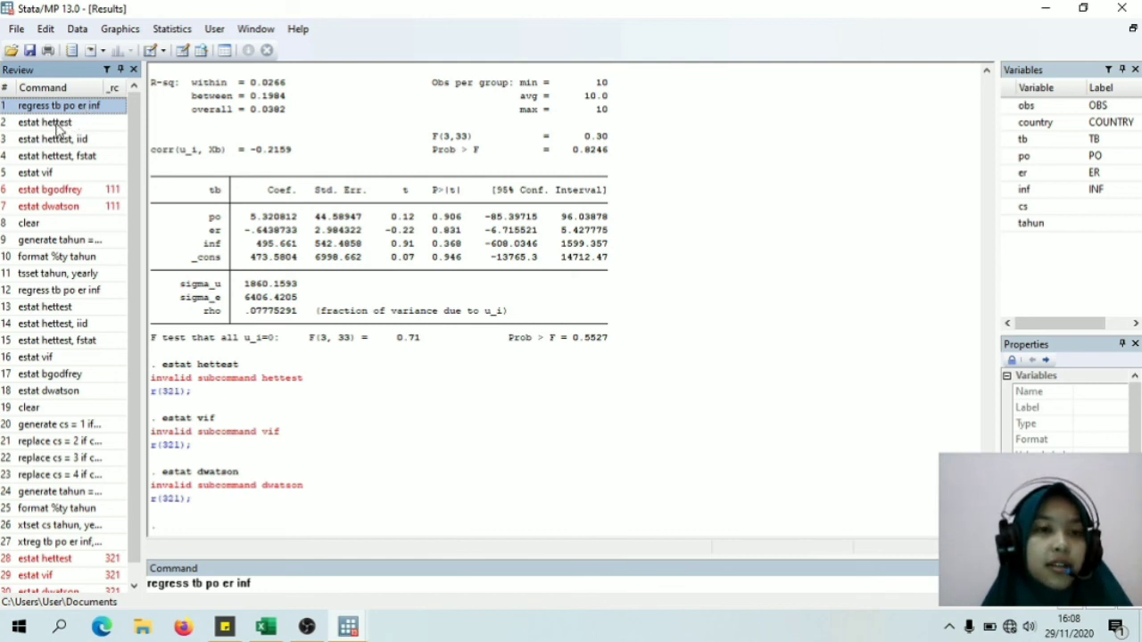
{"action": "left_click", "coordinate": [57, 125]}
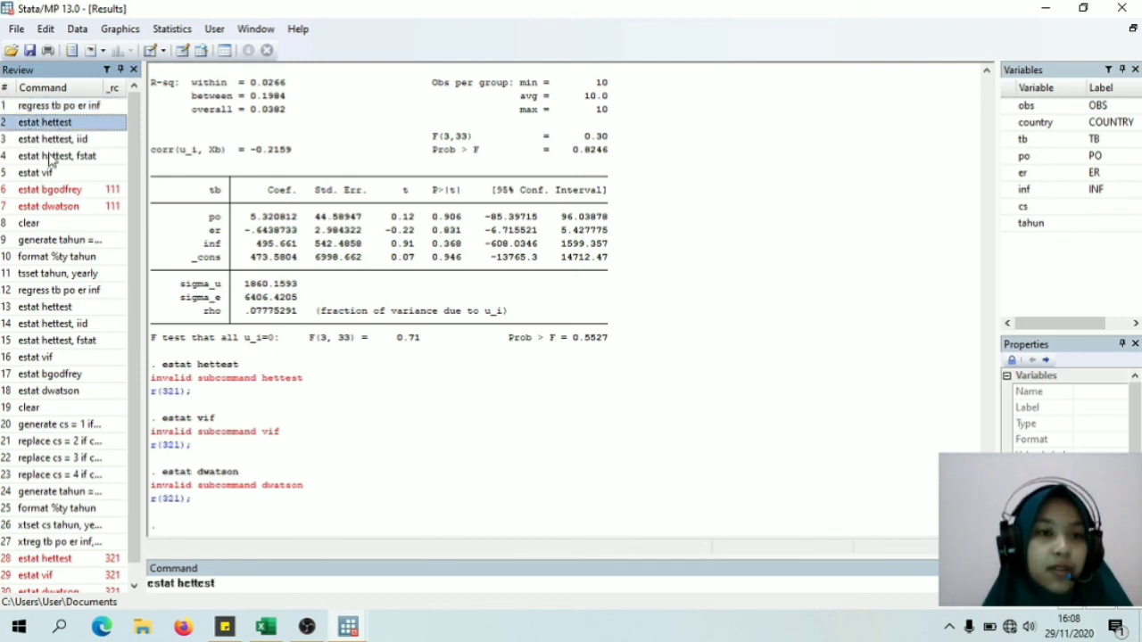
{"action": "left_click", "coordinate": [52, 173]}
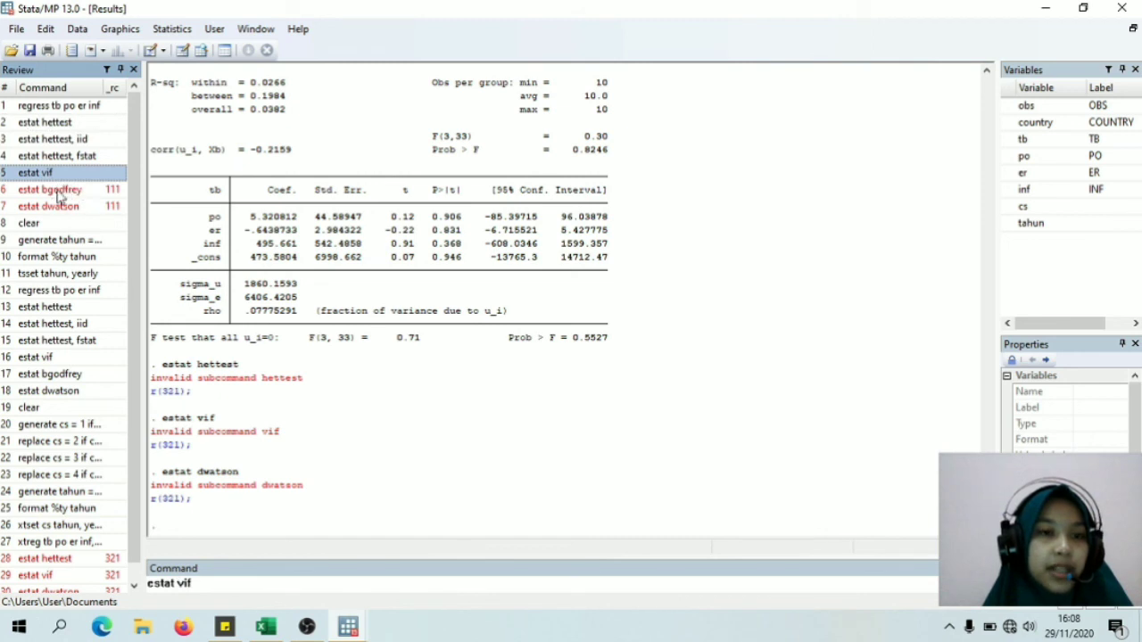
Step: Review the time-series commands in the history, from generate tahun = obs through tsset and regress to estat bgodfrey
{"action": "left_click", "coordinate": [56, 246]}
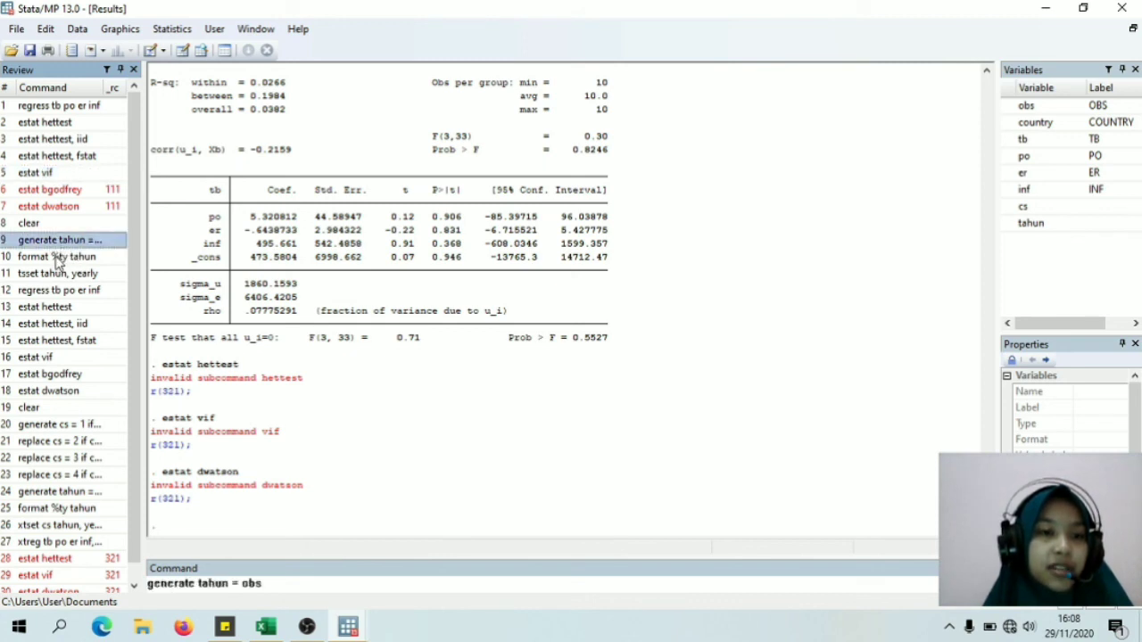
{"action": "left_click", "coordinate": [55, 257]}
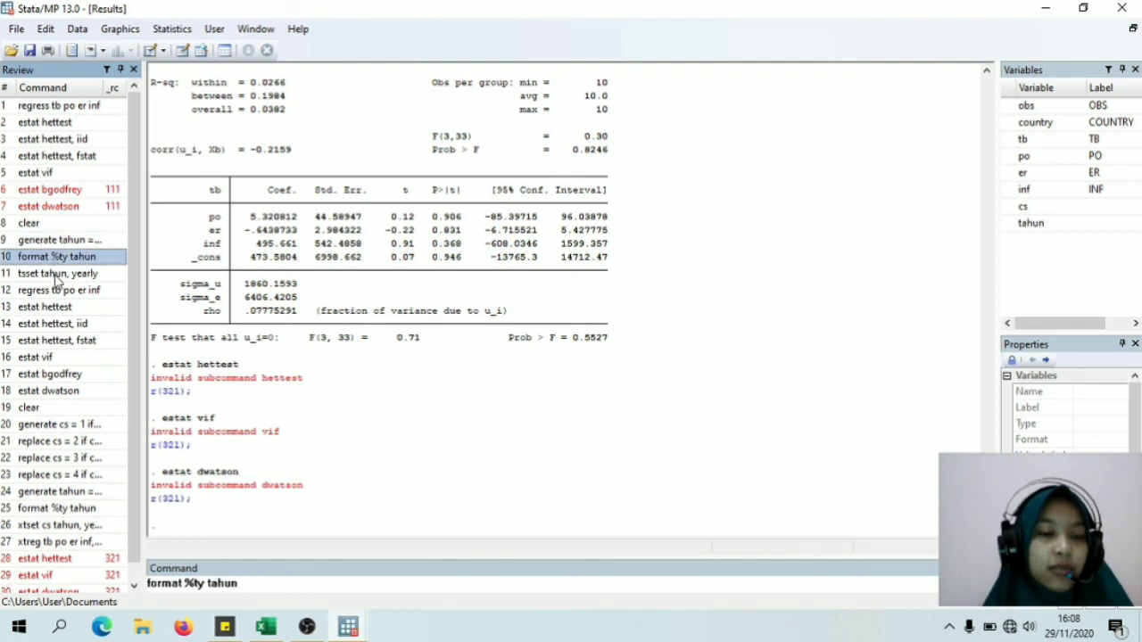
{"action": "left_click", "coordinate": [56, 275]}
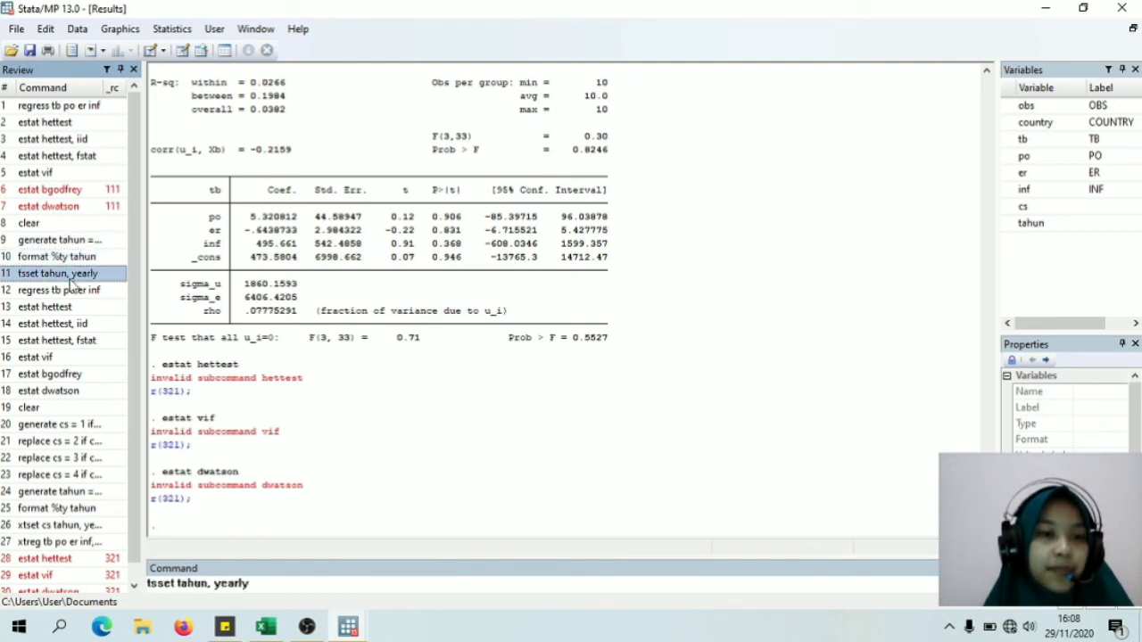
{"action": "left_click", "coordinate": [59, 292]}
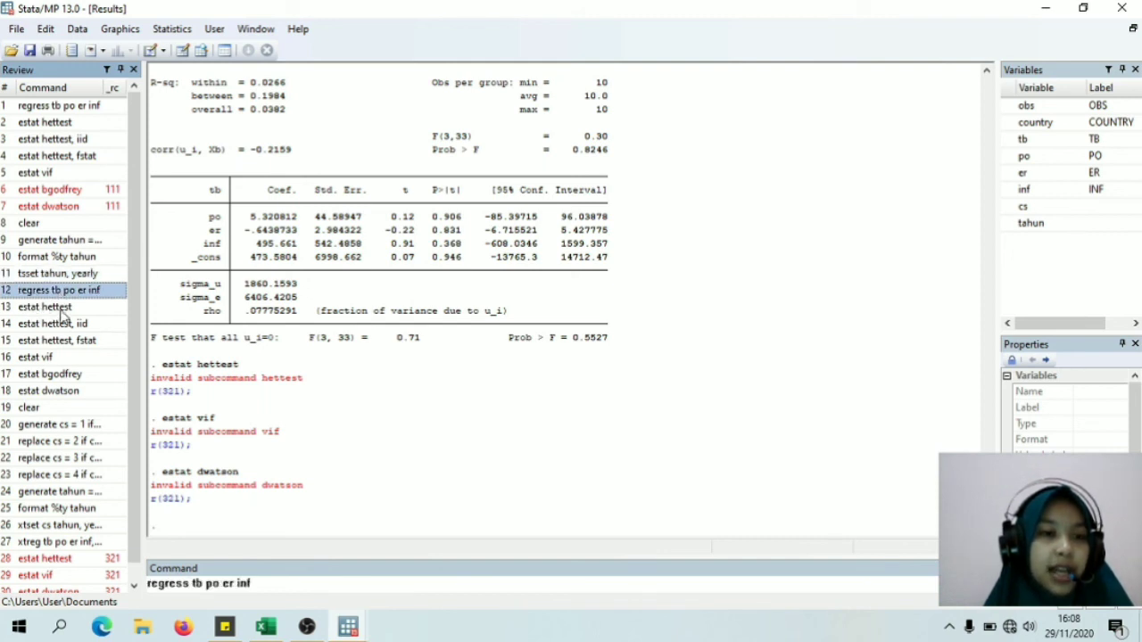
{"action": "left_click", "coordinate": [63, 313]}
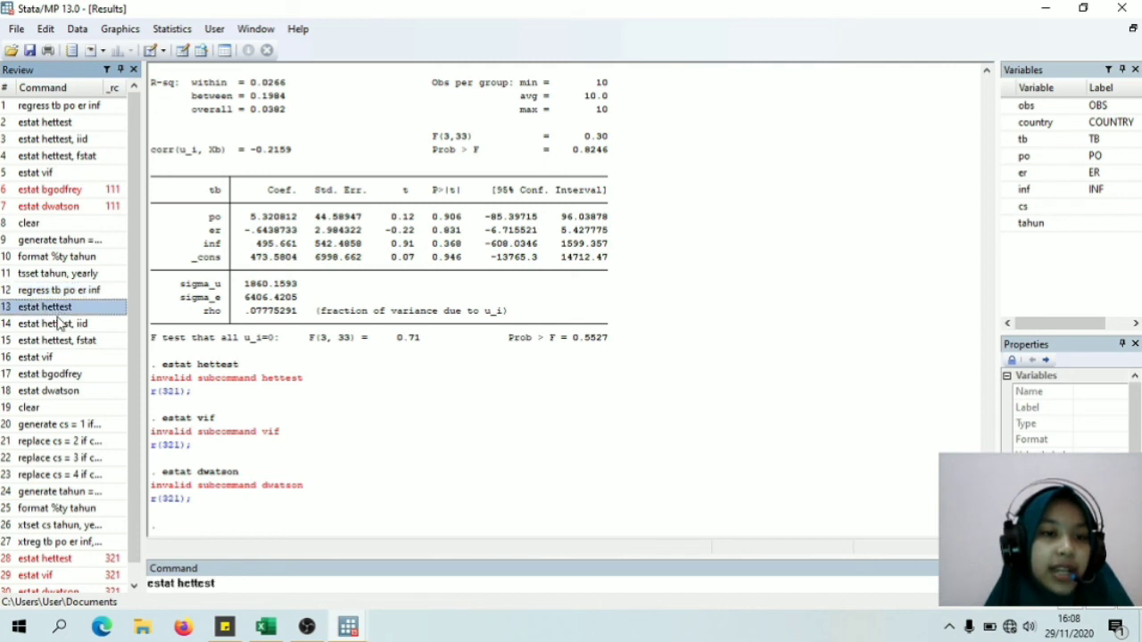
{"action": "left_click", "coordinate": [58, 358]}
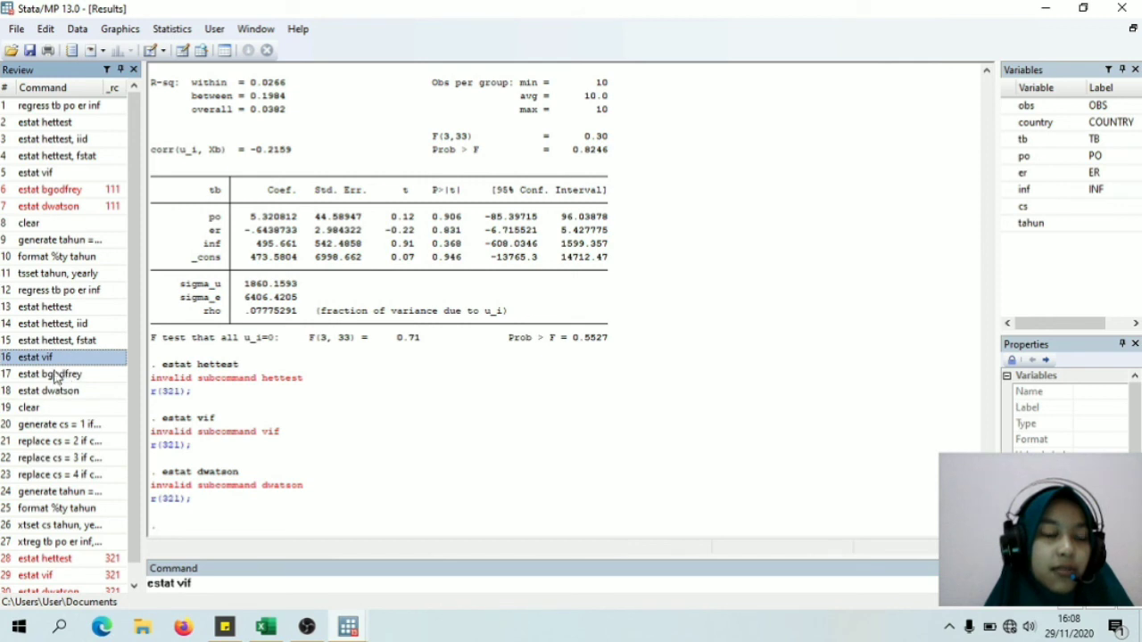
{"action": "left_click", "coordinate": [62, 376]}
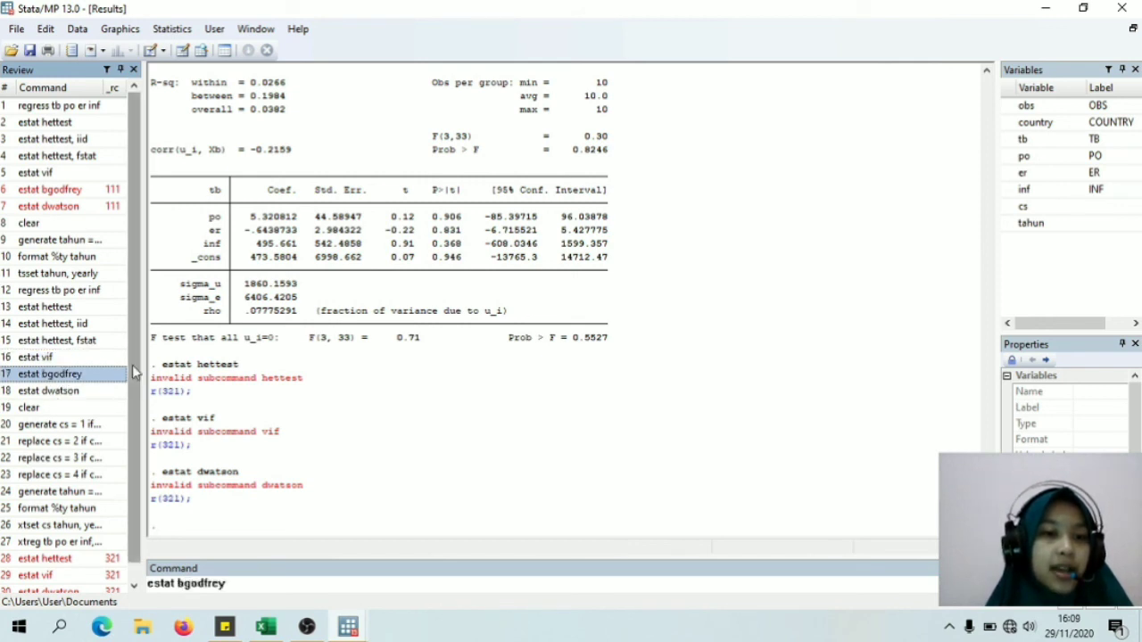
Step: Review the panel-data commands in the command history, recalling generate cs = 1 if country == "brd" through xtset cs tahun, yearly and xtreg tb po er inf, fe
{"action": "left_click_drag", "start_coordinate": [132, 365], "coordinate": [135, 399]}
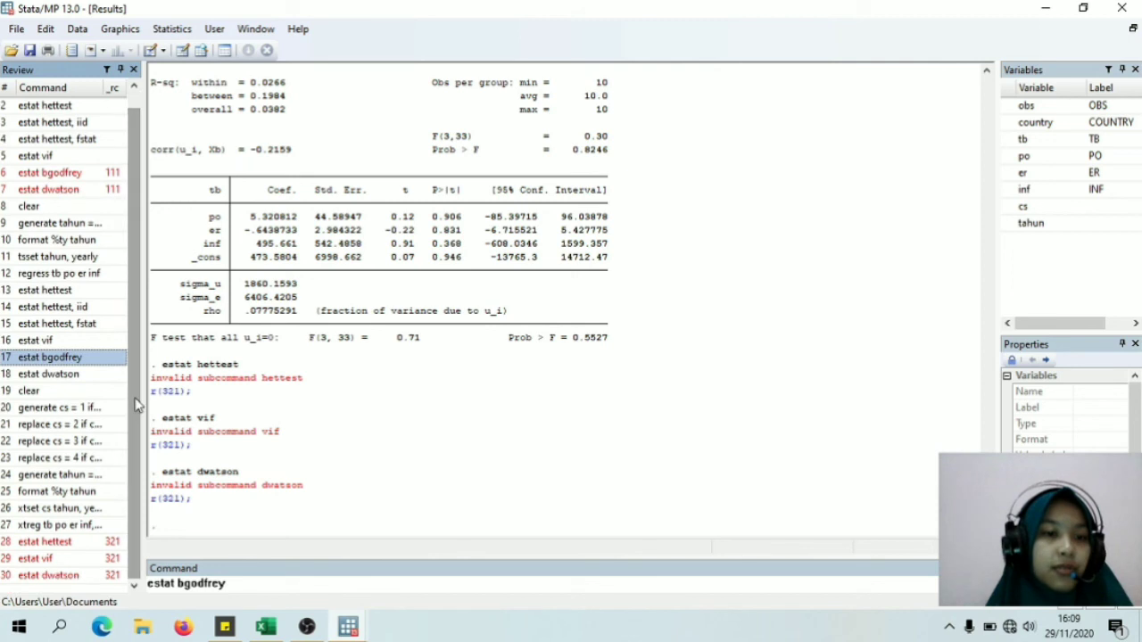
{"action": "left_click", "coordinate": [59, 410]}
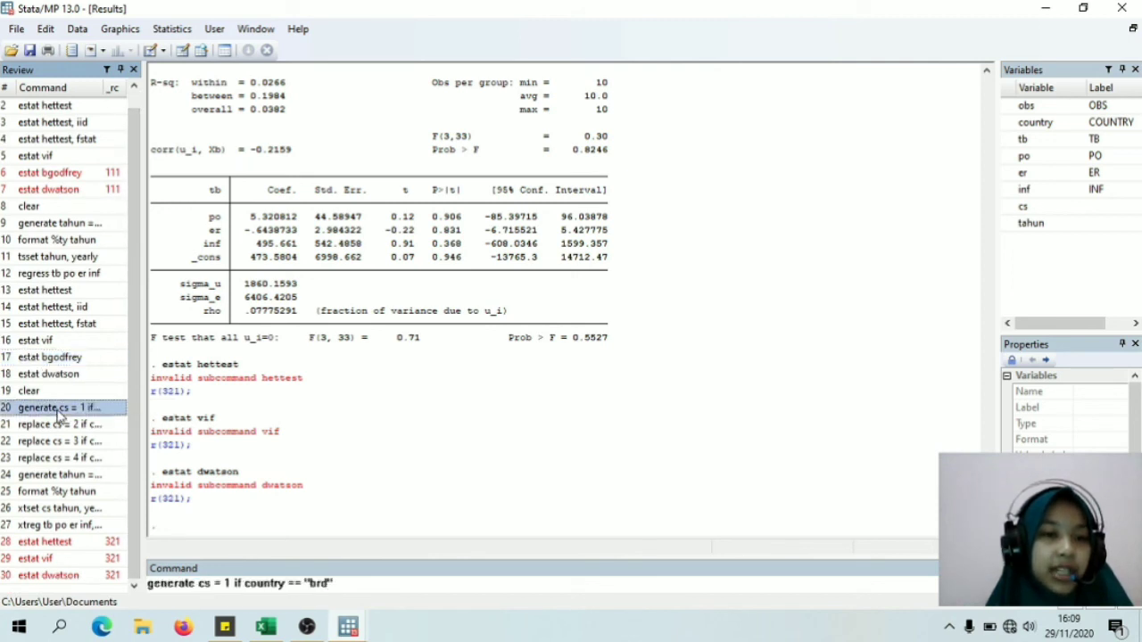
{"action": "left_click", "coordinate": [52, 479]}
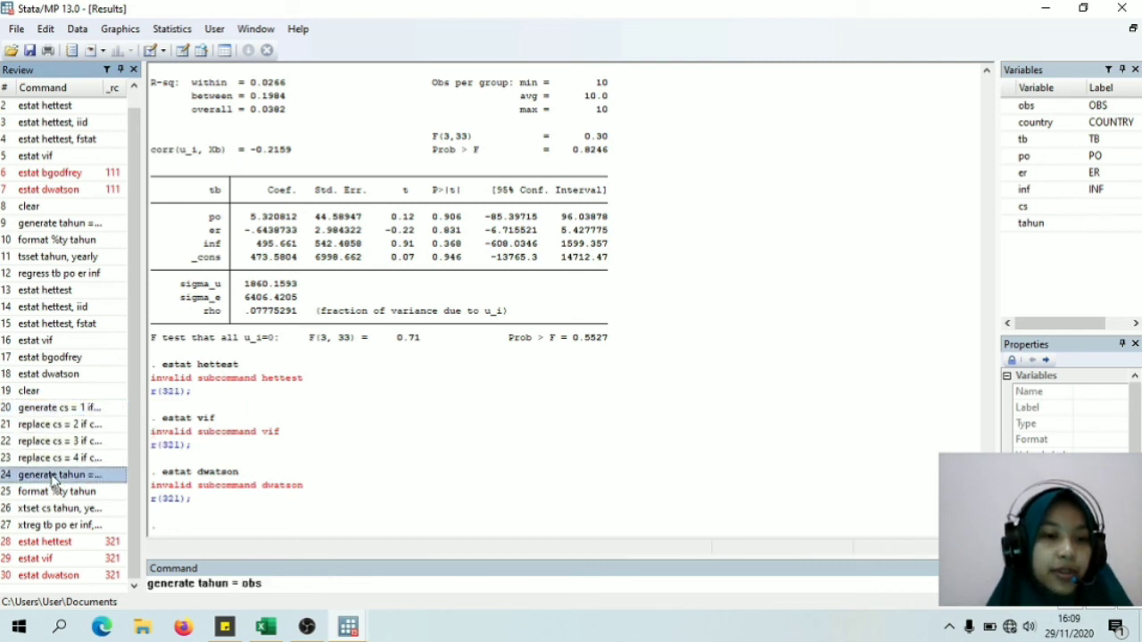
{"action": "left_click", "coordinate": [47, 495]}
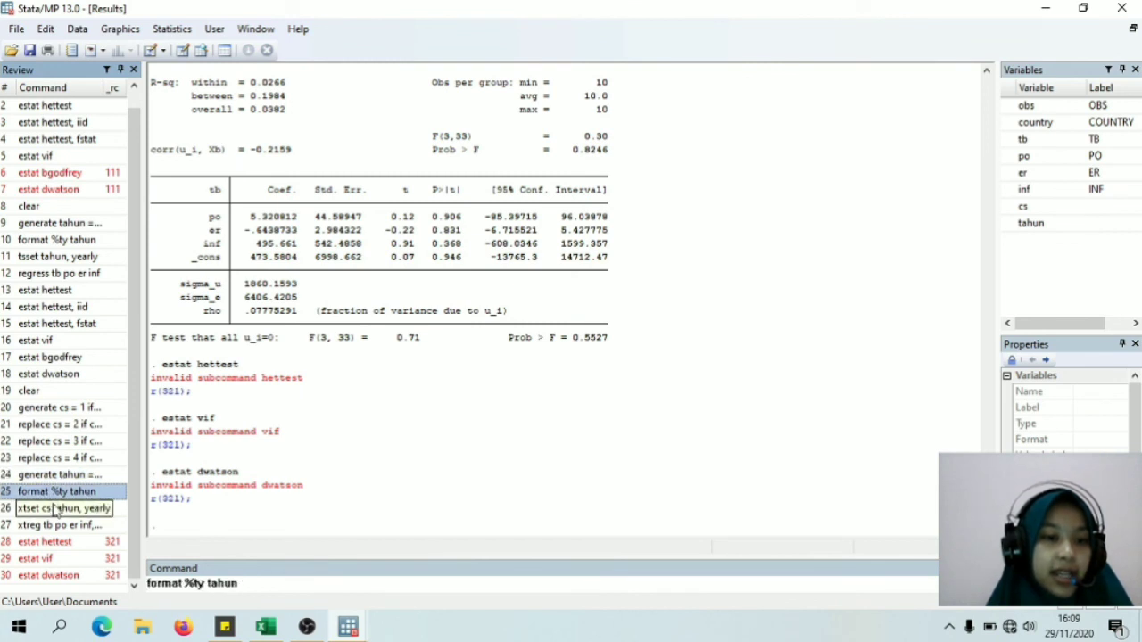
{"action": "left_click", "coordinate": [57, 509]}
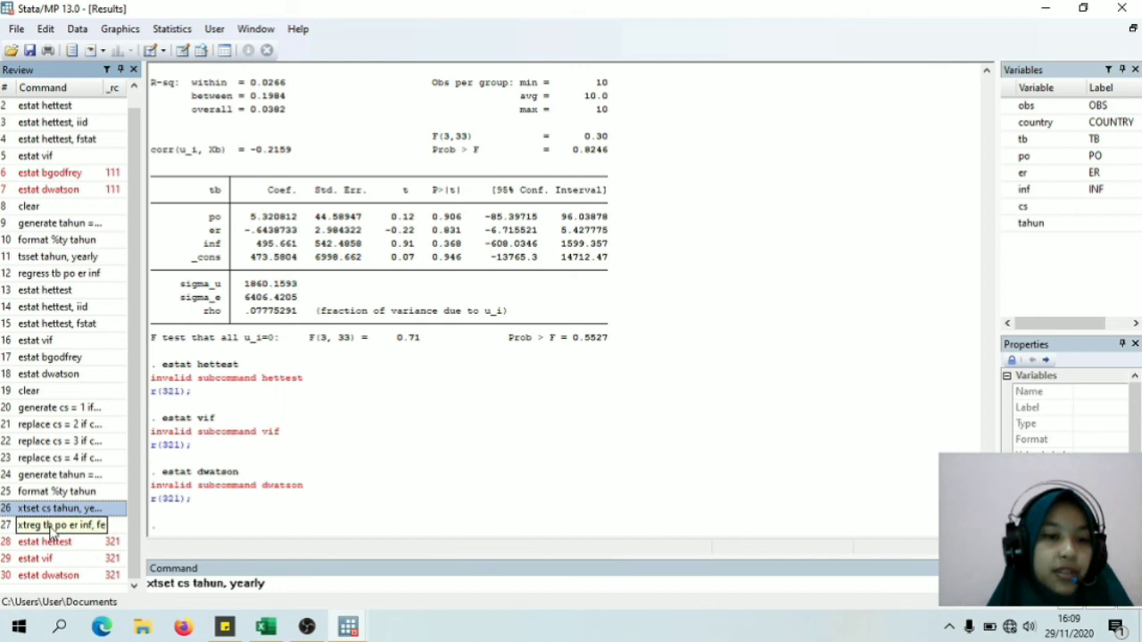
{"action": "left_click", "coordinate": [51, 530]}
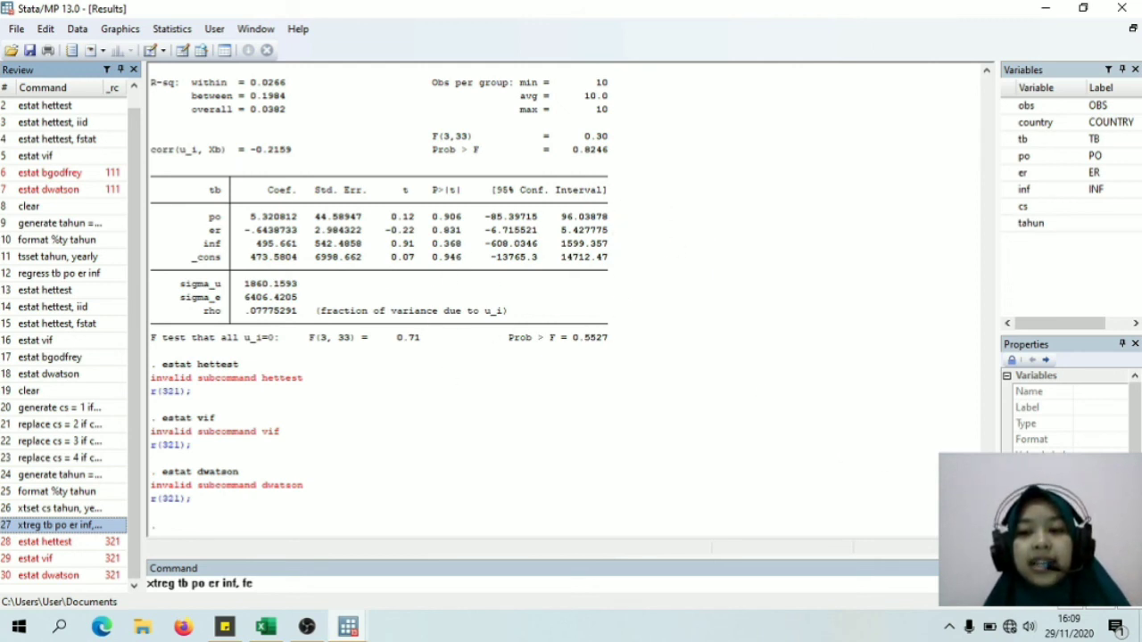
Step: Look back over the session's results from the start to the end, and exit Stata without saving the data changes
{"action": "left_click_drag", "start_coordinate": [987, 474], "coordinate": [984, 101]}
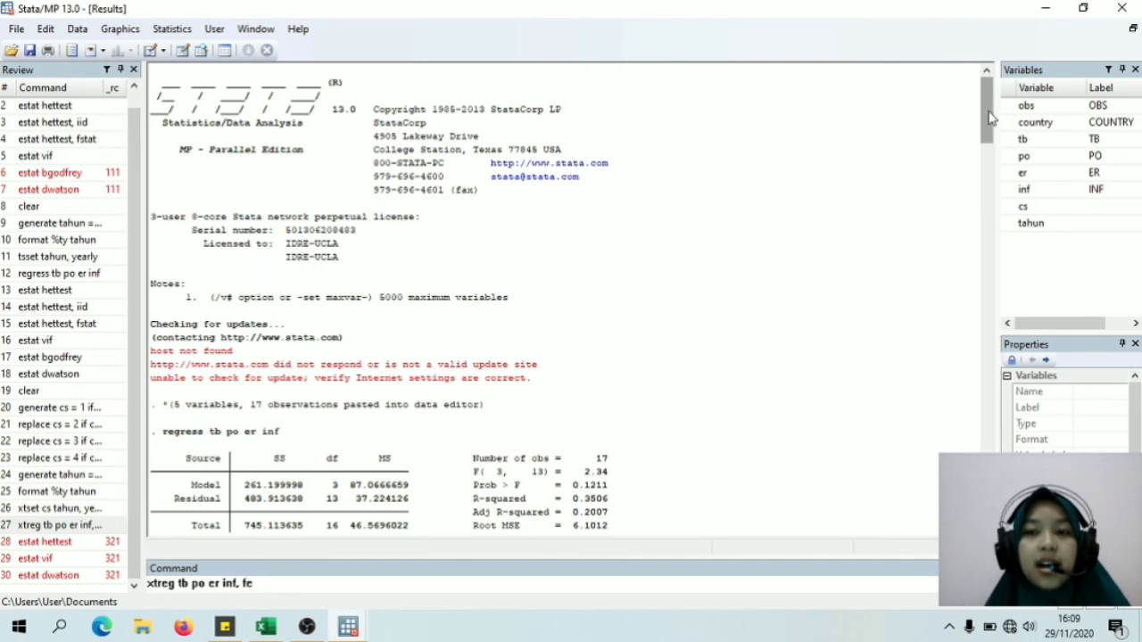
{"action": "left_click_drag", "start_coordinate": [989, 117], "coordinate": [988, 456]}
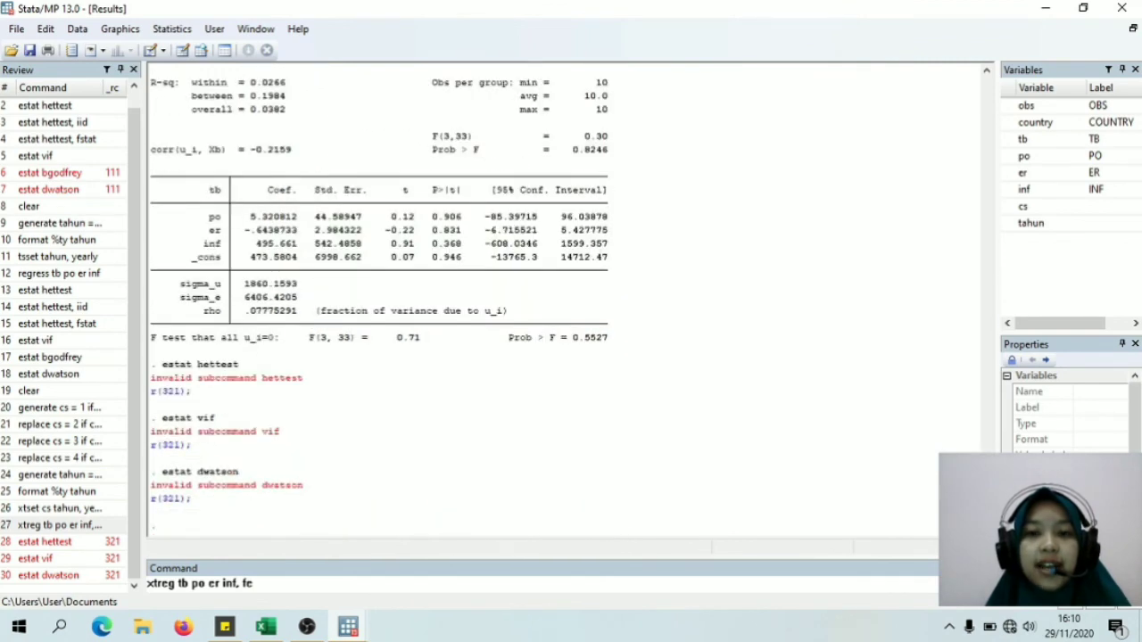
{"action": "left_click", "coordinate": [1123, 8]}
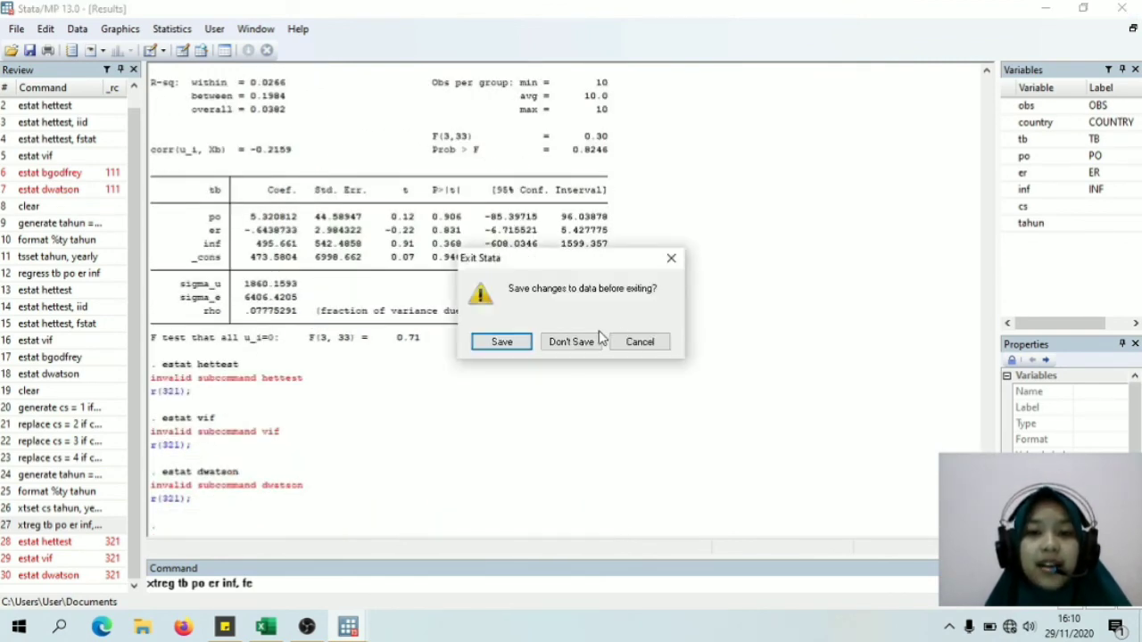
{"action": "left_click", "coordinate": [570, 341]}
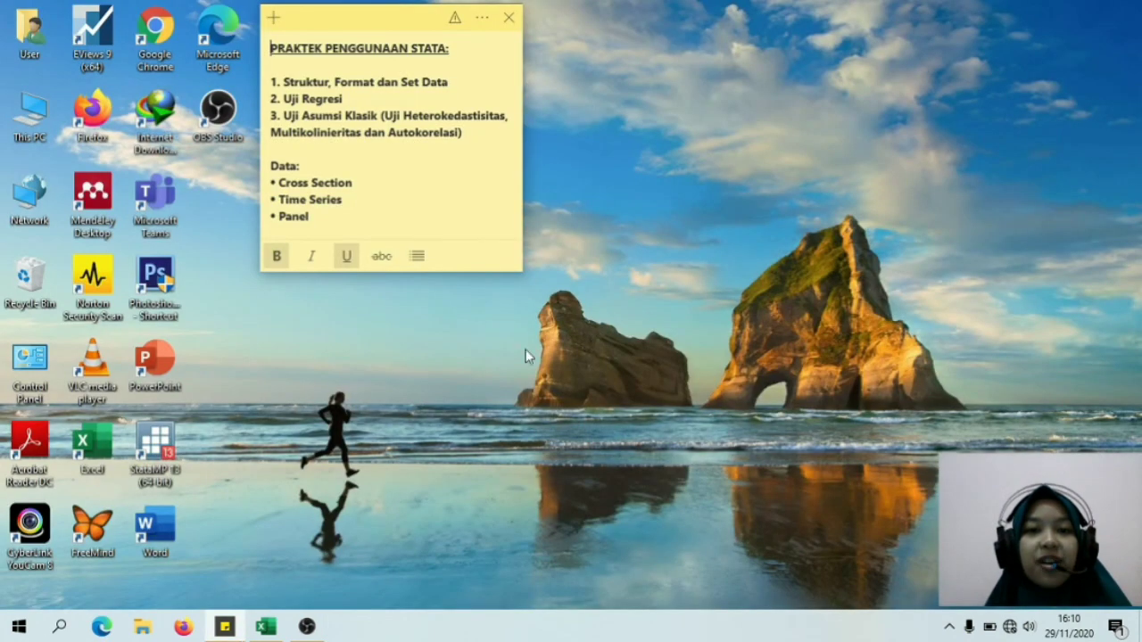